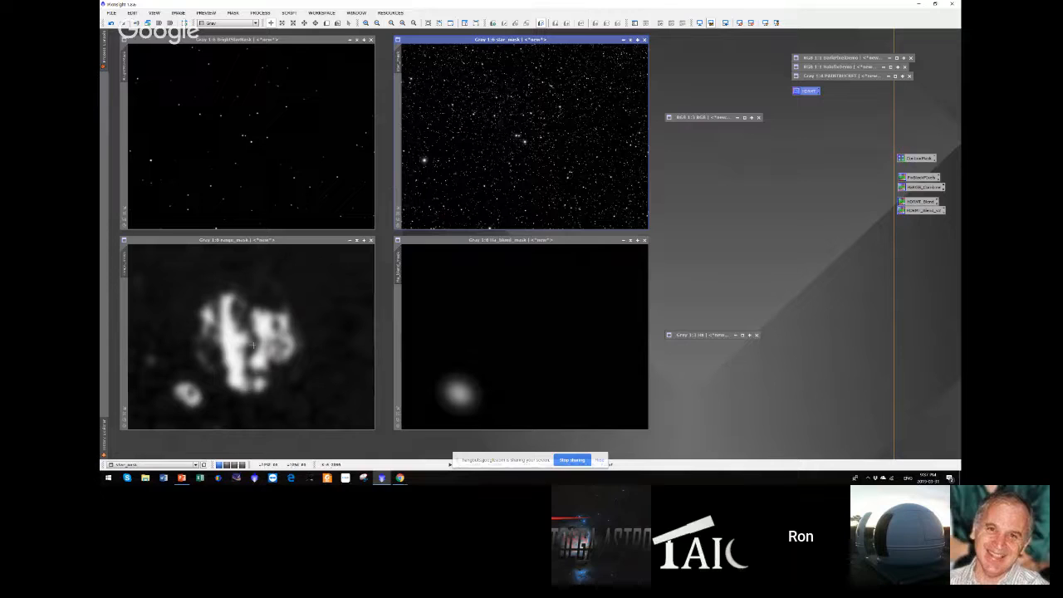
# - Review the range, Ha blend, bright star and star masks, and view the RGB image before collapsing it again
pyautogui.click(260, 328)
pyautogui.click(469, 329)
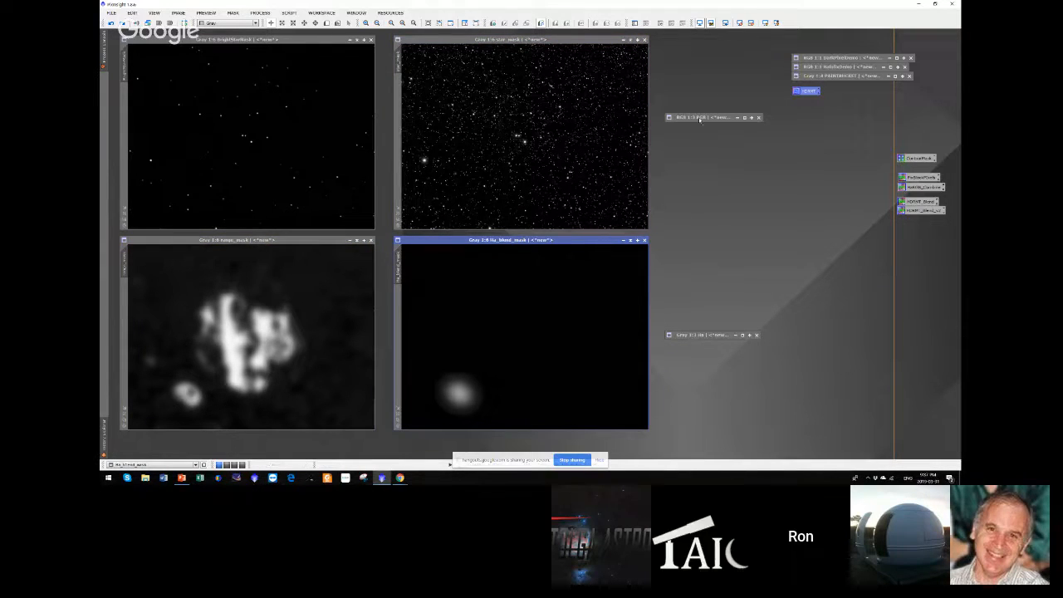
pyautogui.click(308, 100)
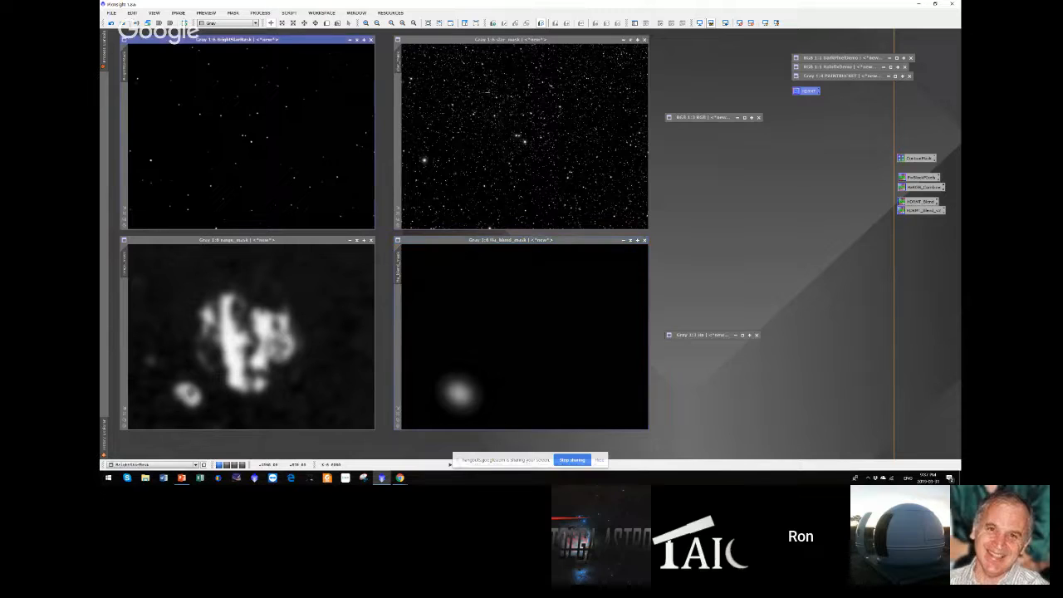
pyautogui.click(490, 93)
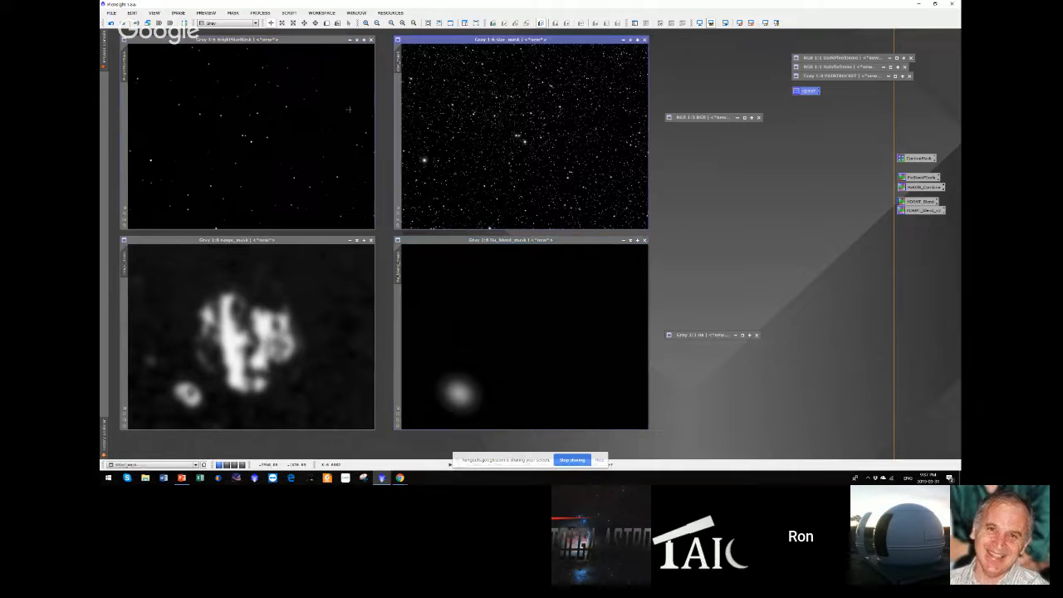
pyautogui.click(701, 118)
pyautogui.doubleClick(702, 117)
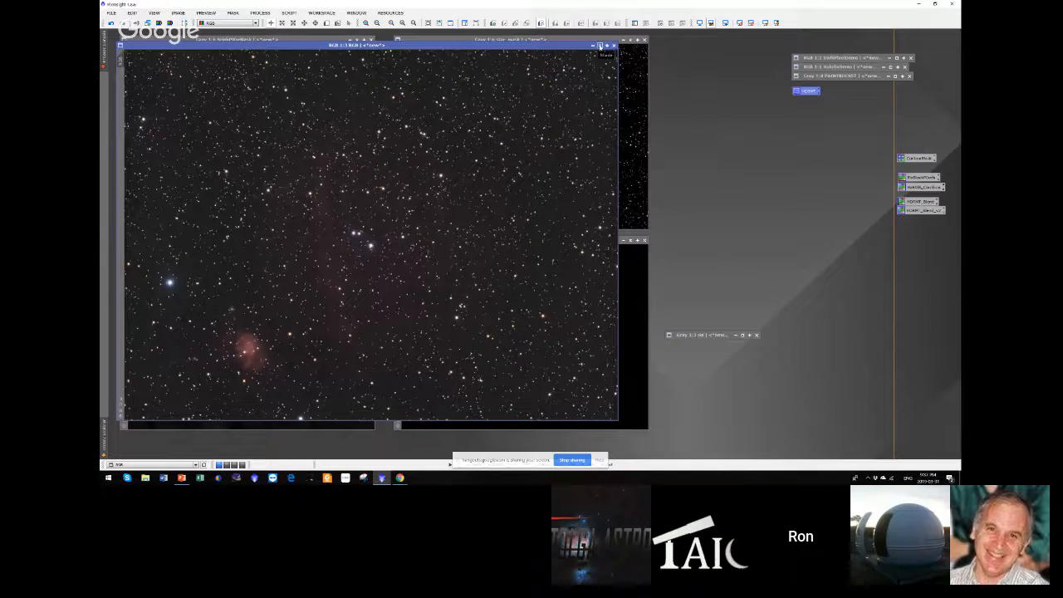
pyautogui.click(599, 46)
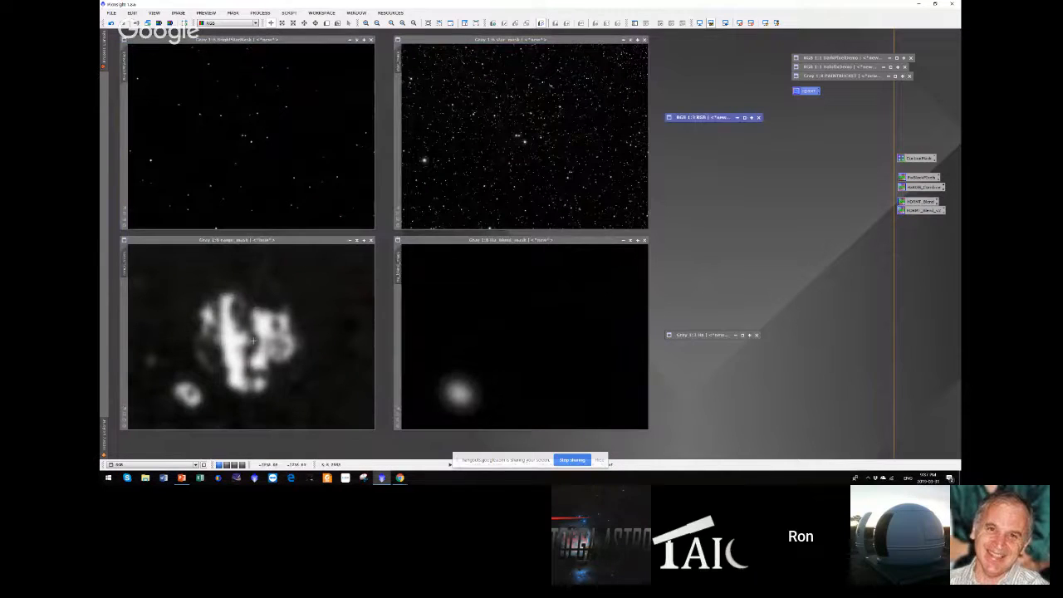
# - Expand the Ha image, delete all of its previews and collapse it again
pyautogui.doubleClick(712, 334)
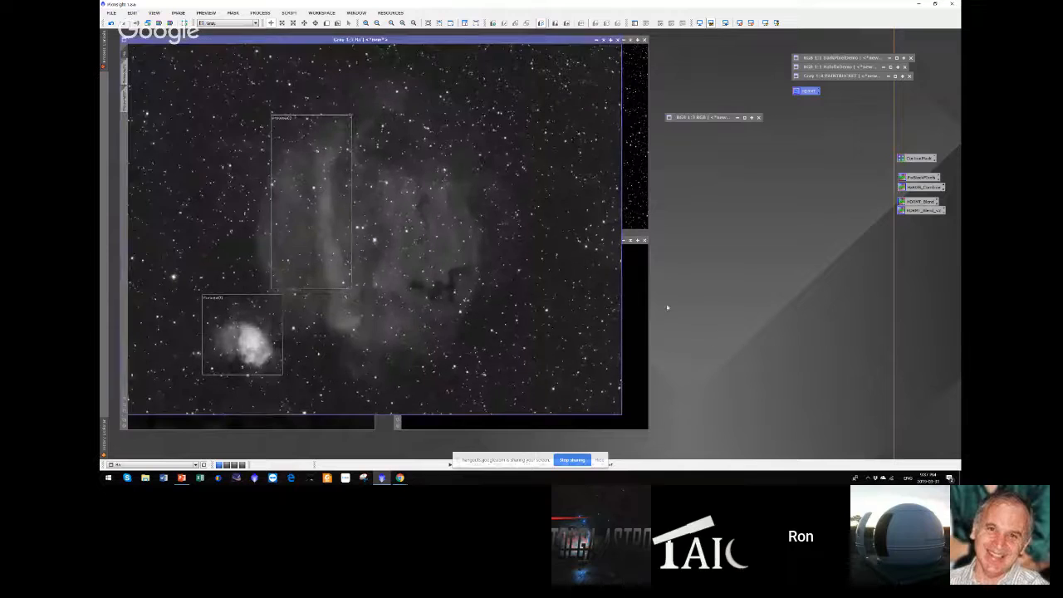
pyautogui.click(207, 12)
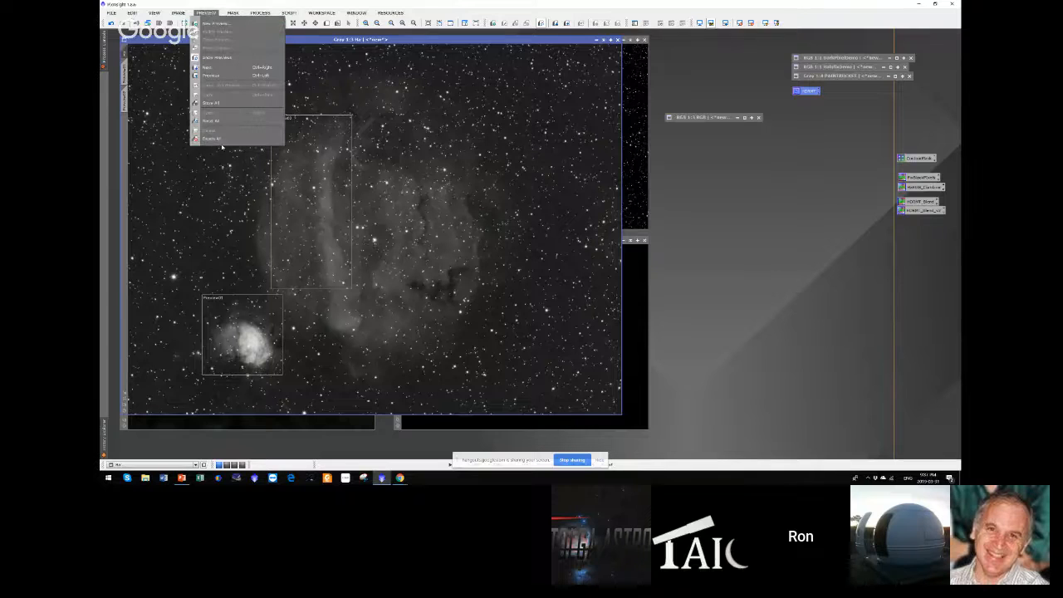
pyautogui.click(220, 140)
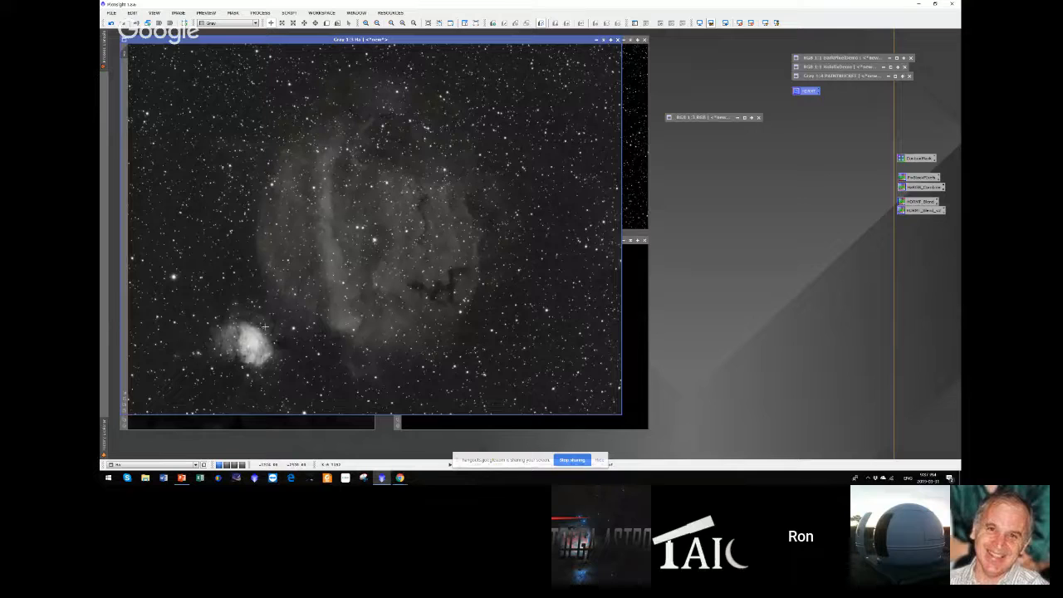
pyautogui.click(603, 42)
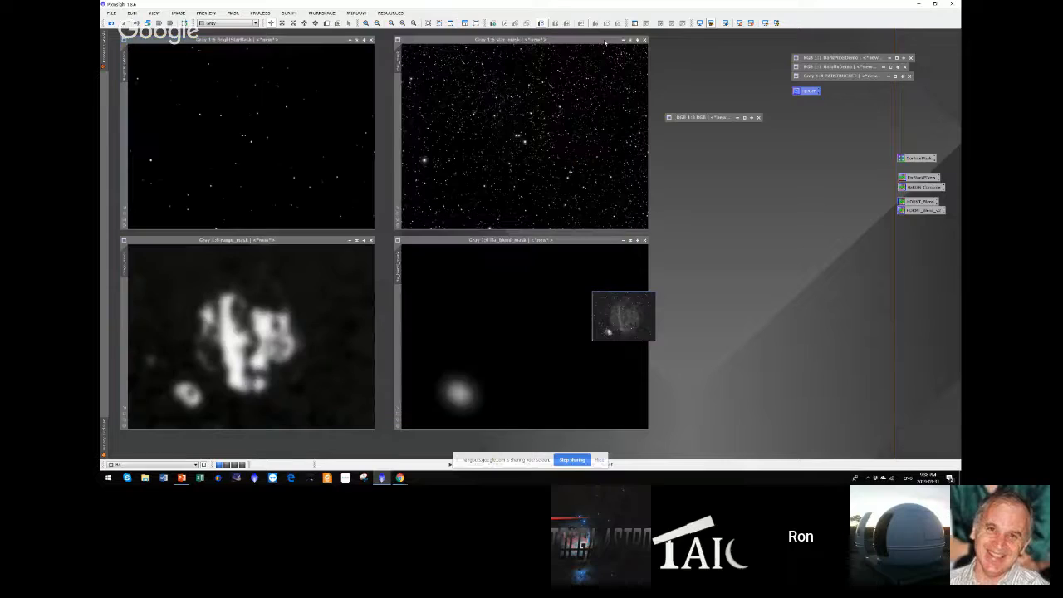
# - Make range_mask the active image and open the PixelMath process
pyautogui.click(277, 254)
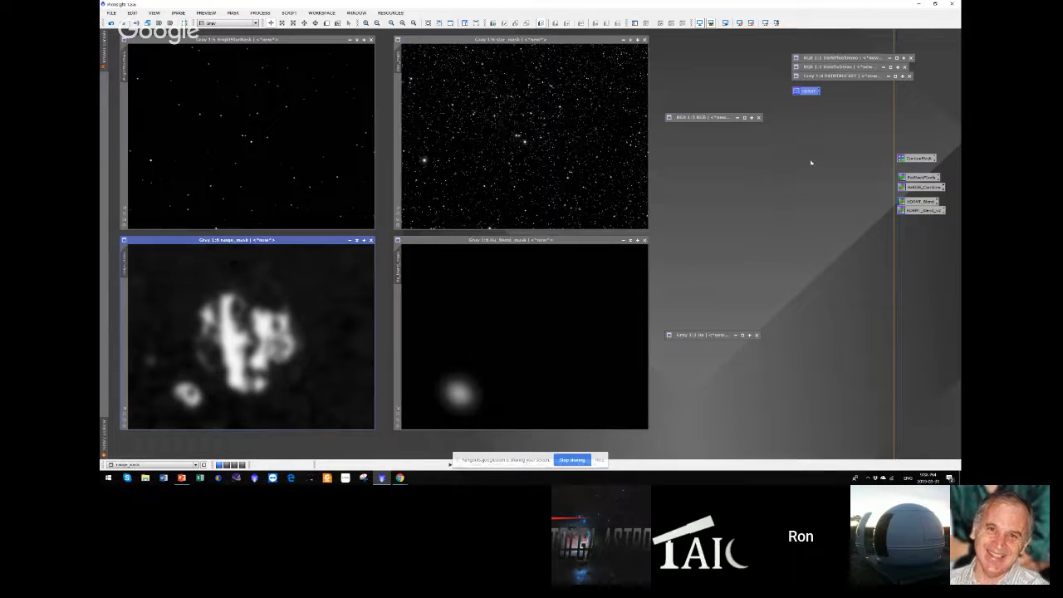
pyautogui.click(260, 14)
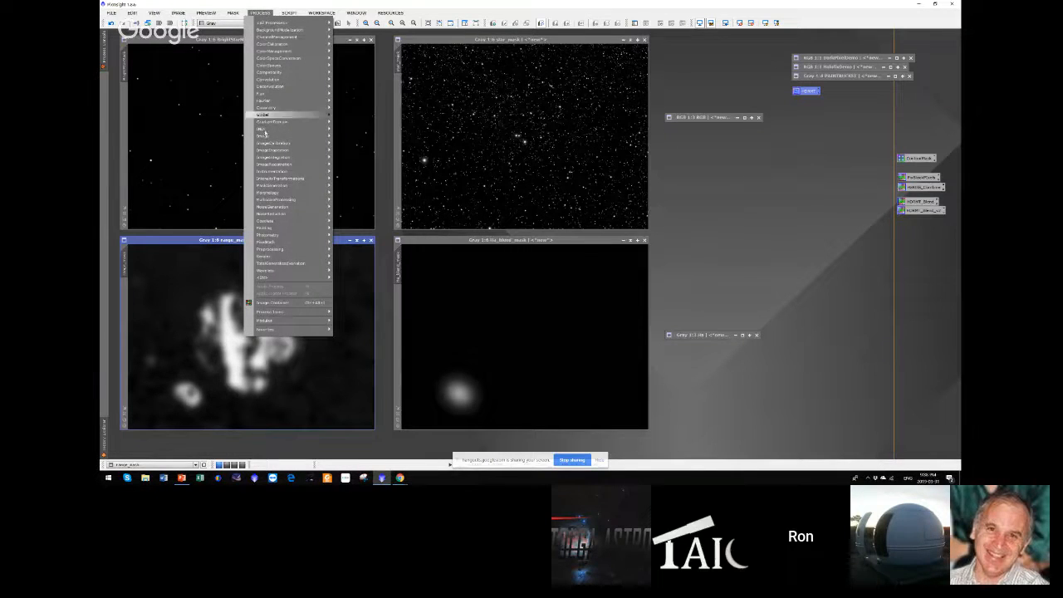
pyautogui.moveTo(291, 242)
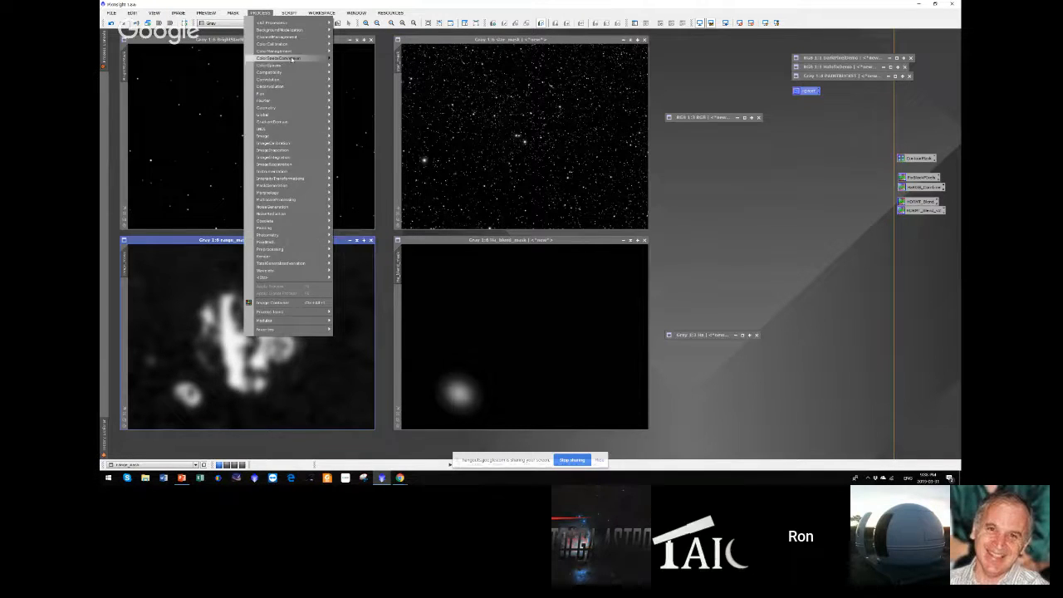
pyautogui.moveTo(283, 25)
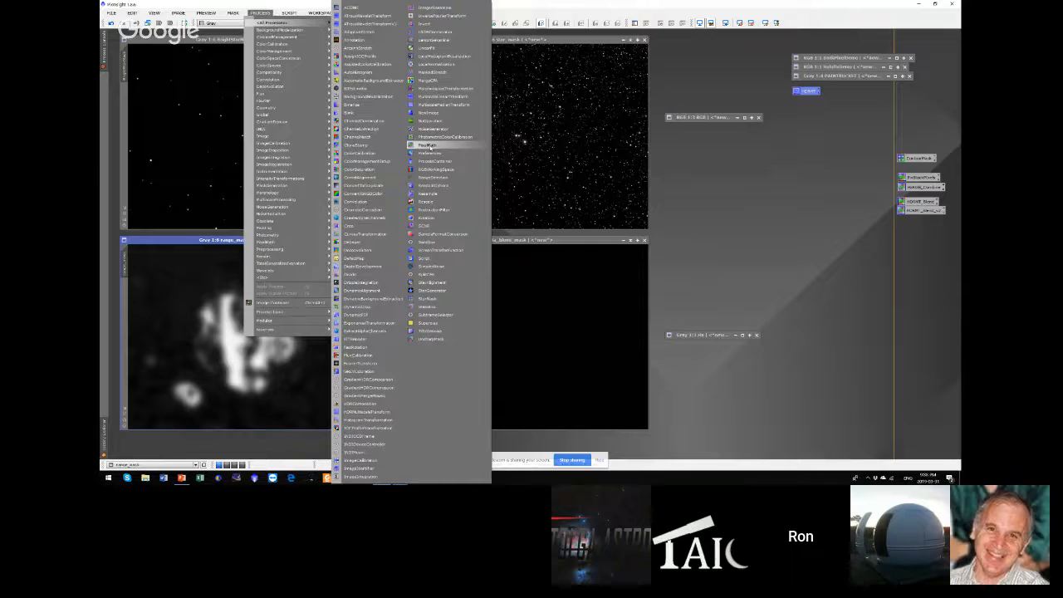
pyautogui.click(428, 146)
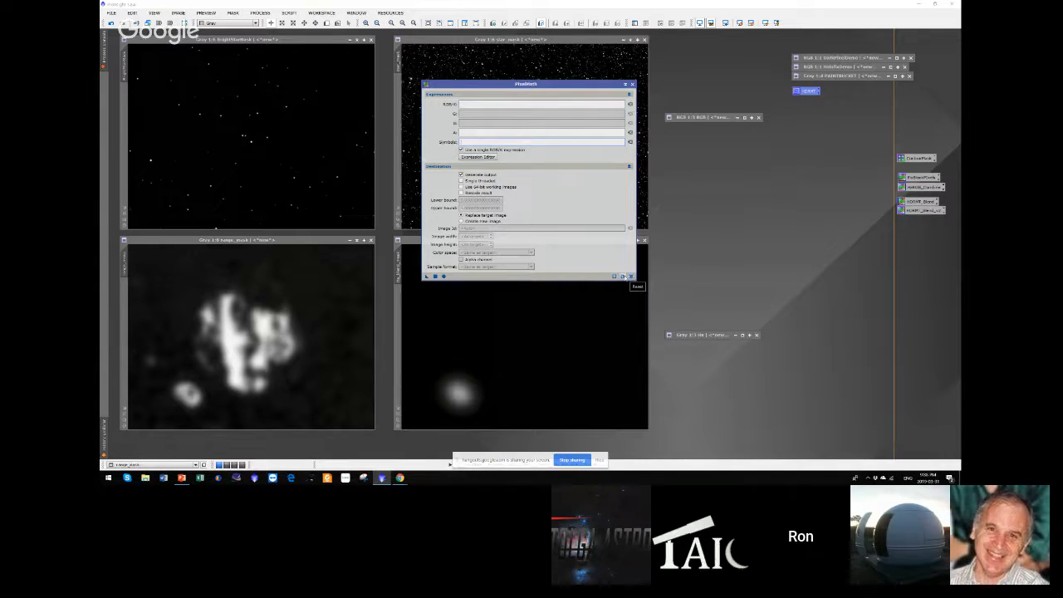
# - Build the RGB/K expression range_mask - star_mask in the PixelMath Expression Editor, parse it and accept it
pyautogui.click(466, 104)
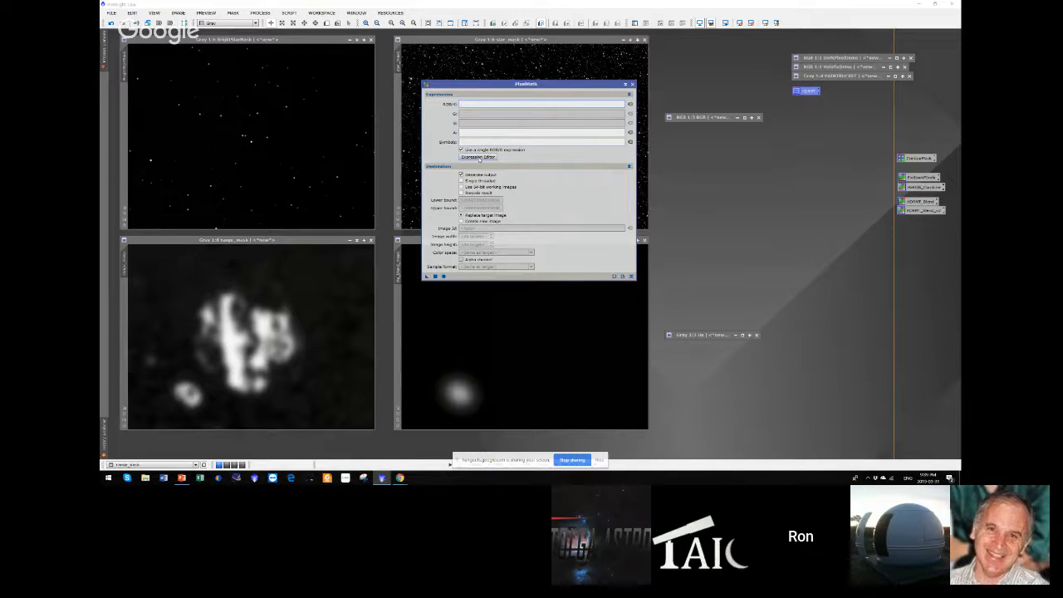
pyautogui.click(477, 156)
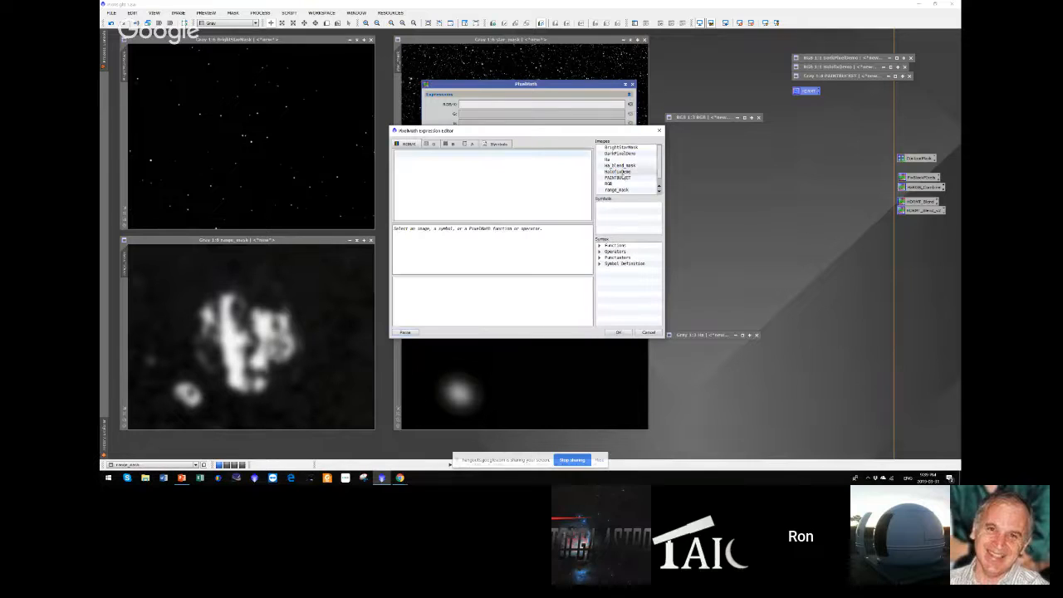
pyautogui.scroll(-2, 659, 166)
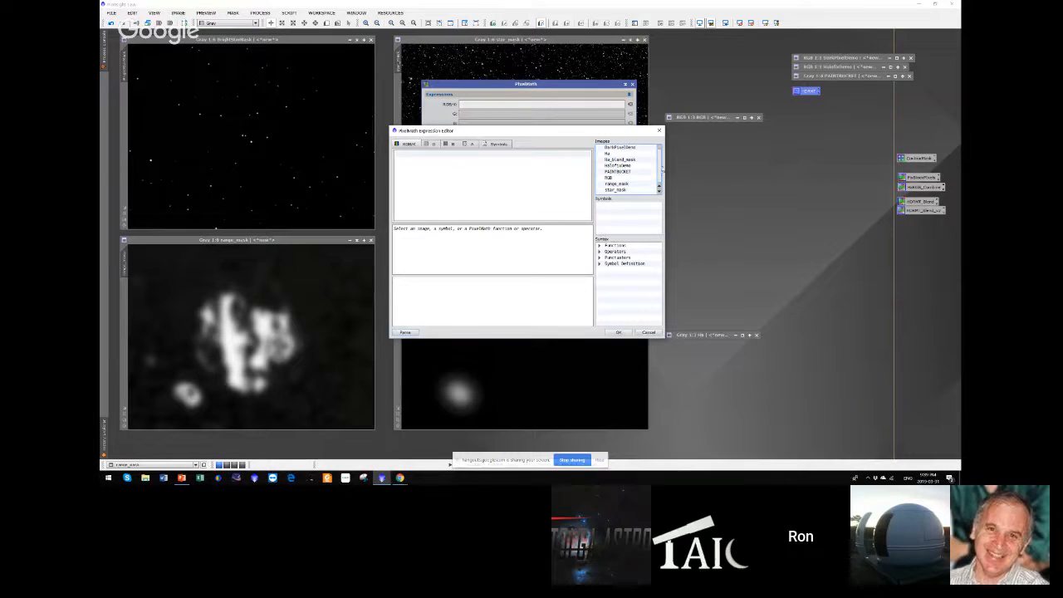
pyautogui.doubleClick(619, 185)
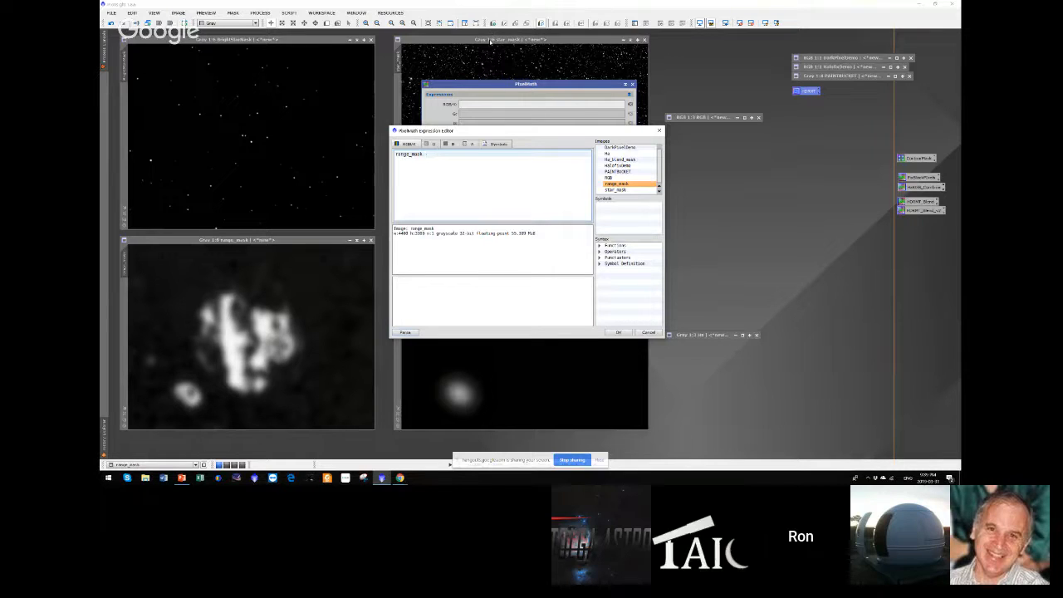
pyautogui.write('-')
pyautogui.doubleClick(616, 189)
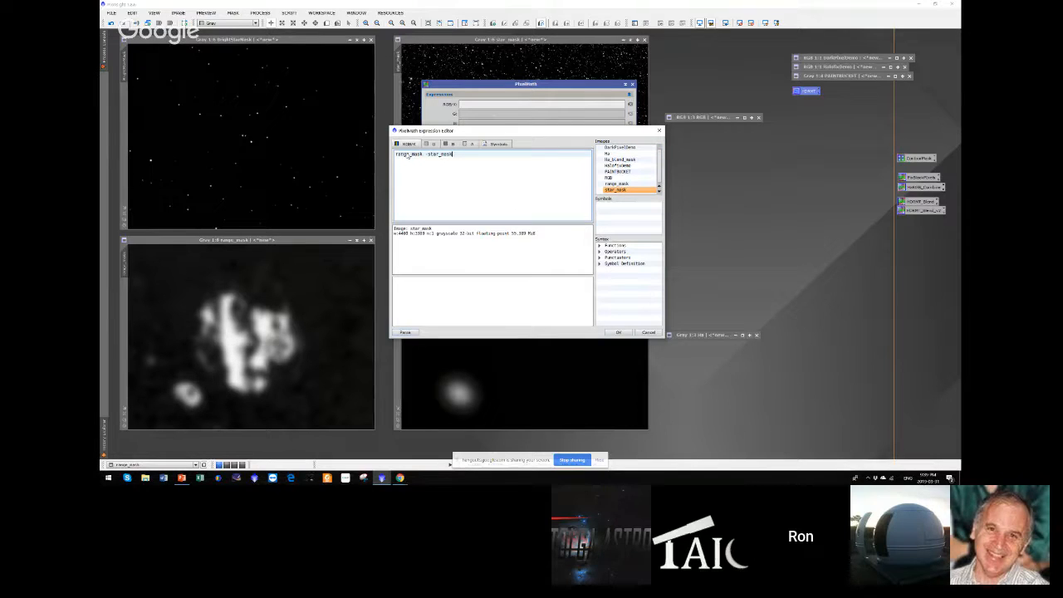
pyautogui.click(406, 333)
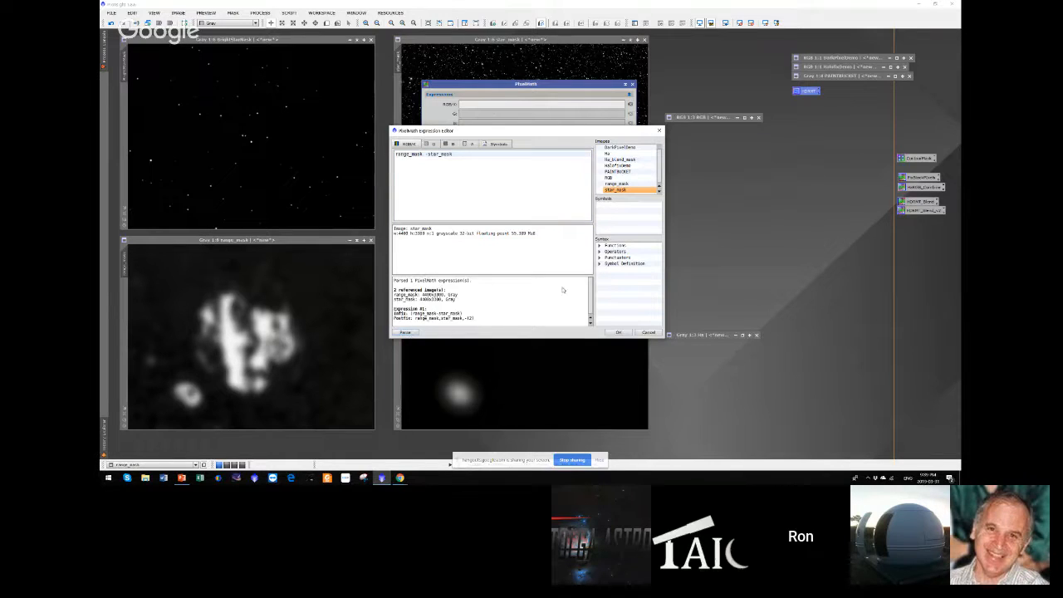
pyautogui.moveTo(590, 289); pyautogui.dragTo(592, 298)
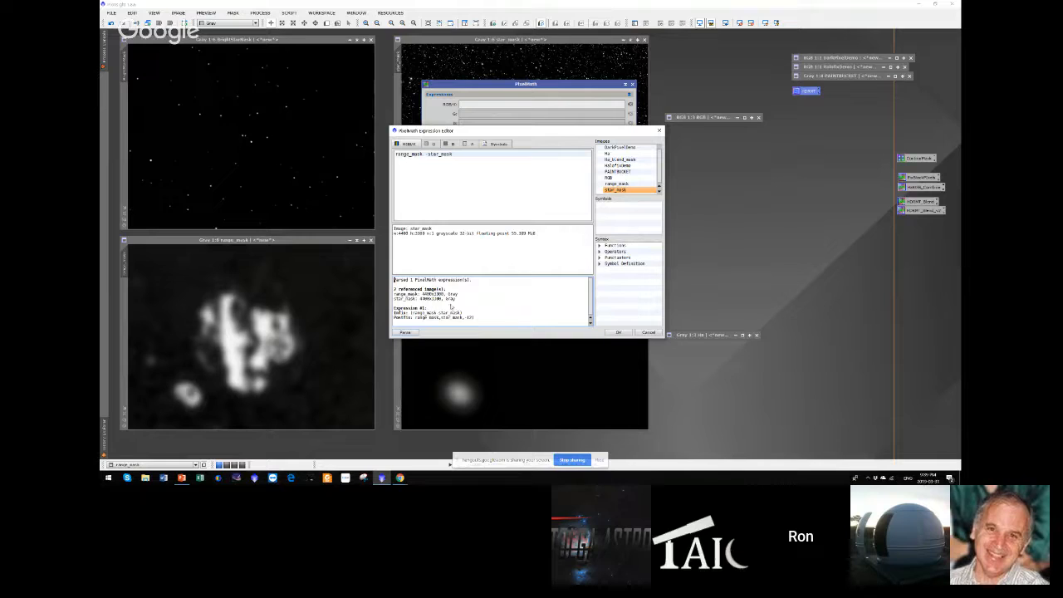
pyautogui.click(619, 332)
# - Disable the single RGB/K expression option to inspect the separate channel expressions, and enable it again
pyautogui.click(459, 103)
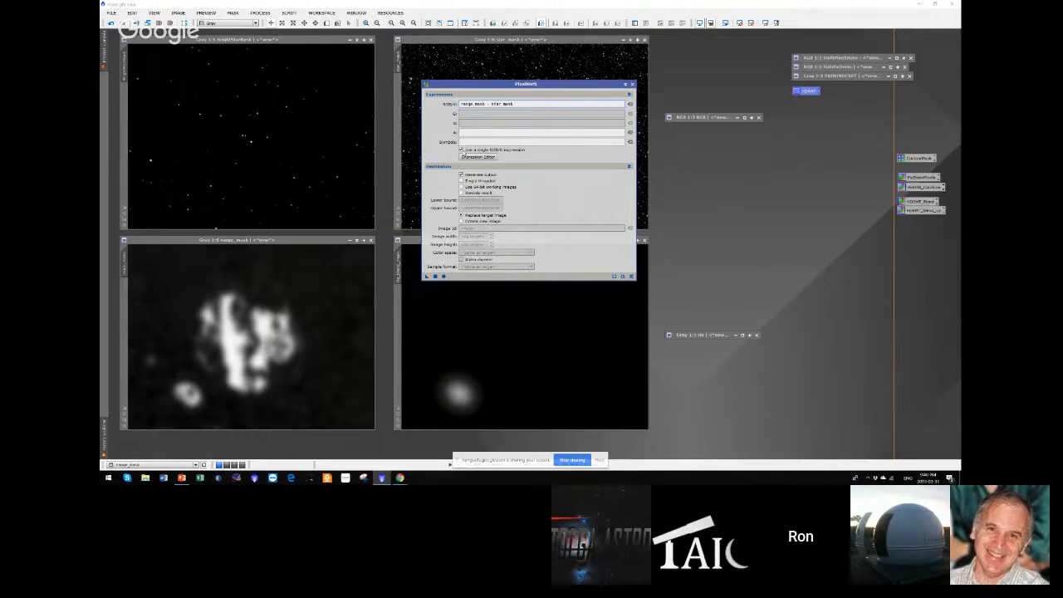
pyautogui.click(462, 150)
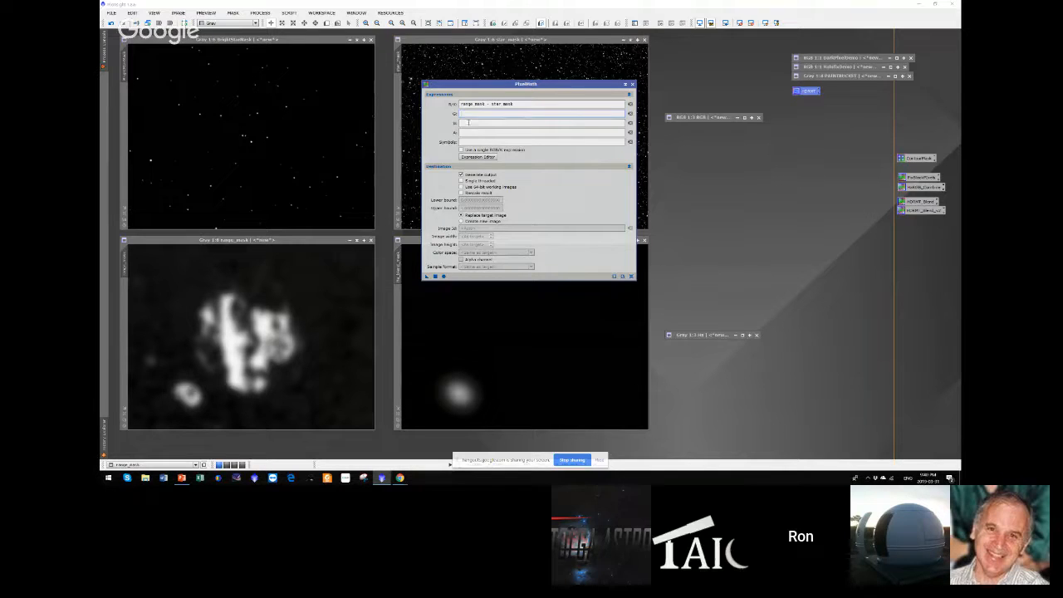
pyautogui.click(462, 149)
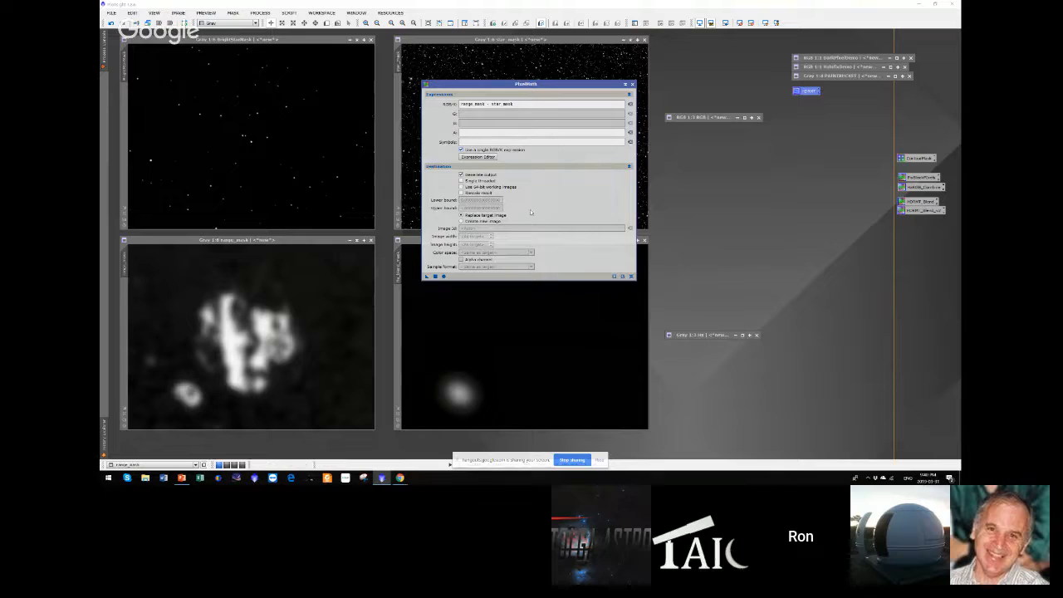
pyautogui.click(473, 104)
# - Set PixelMath to create a new image, apply it to range_mask and move its window clear of the result
pyautogui.click(628, 95)
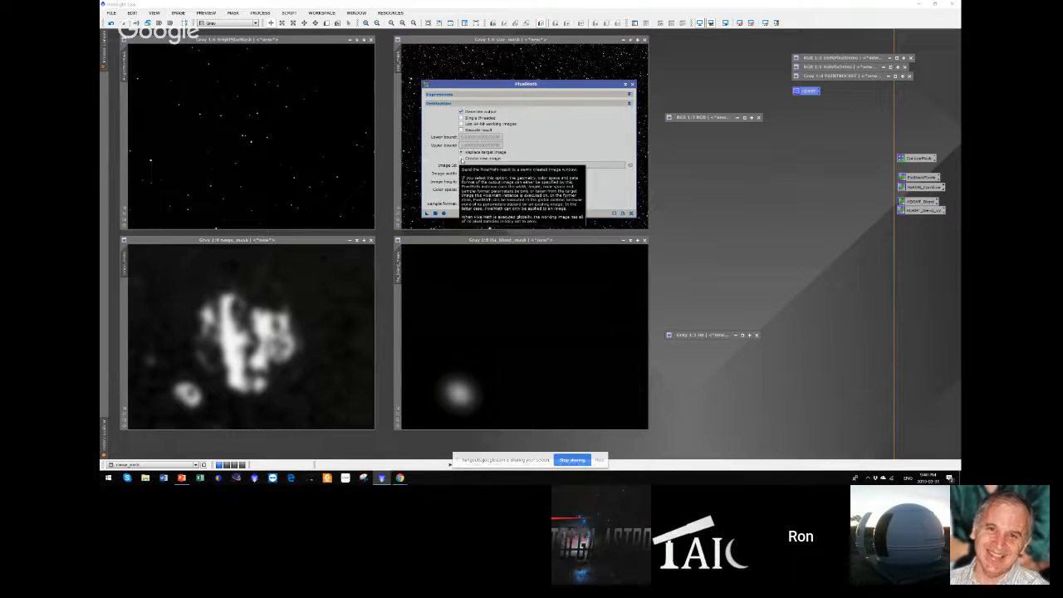
pyautogui.click(461, 159)
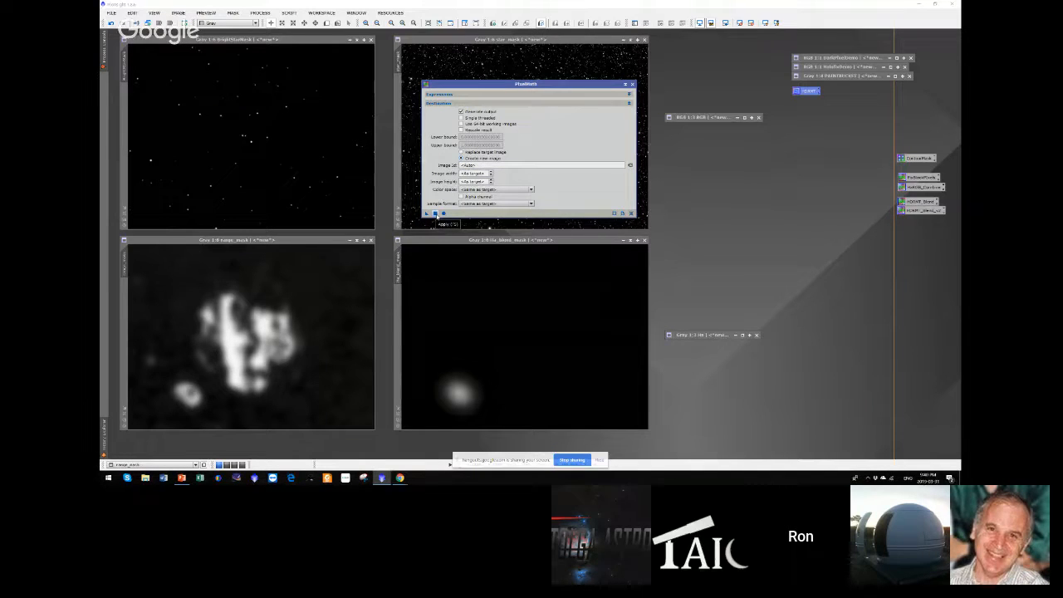
pyautogui.click(435, 213)
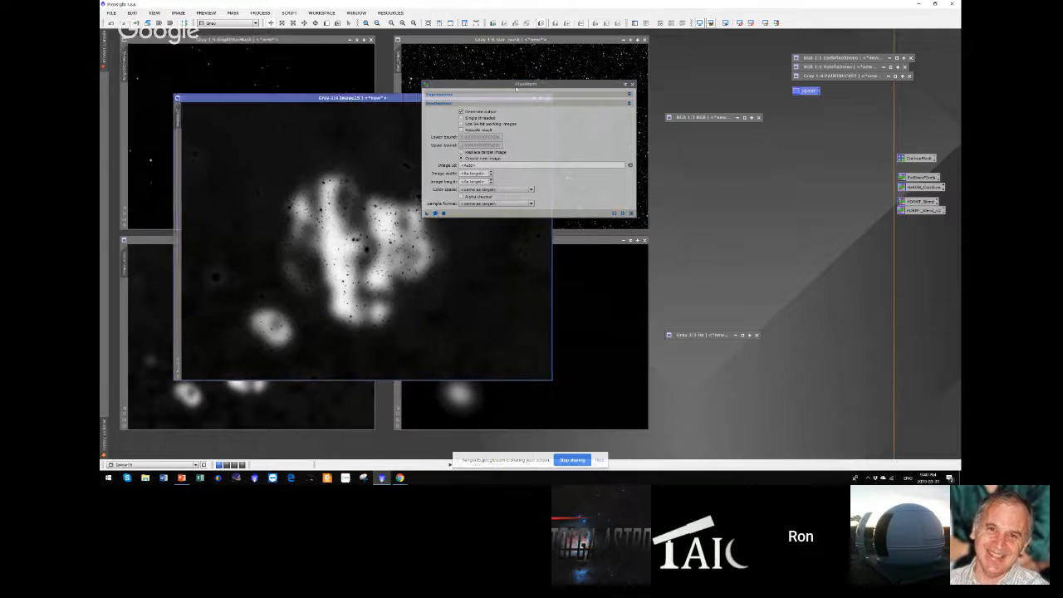
pyautogui.moveTo(516, 86); pyautogui.dragTo(716, 154)
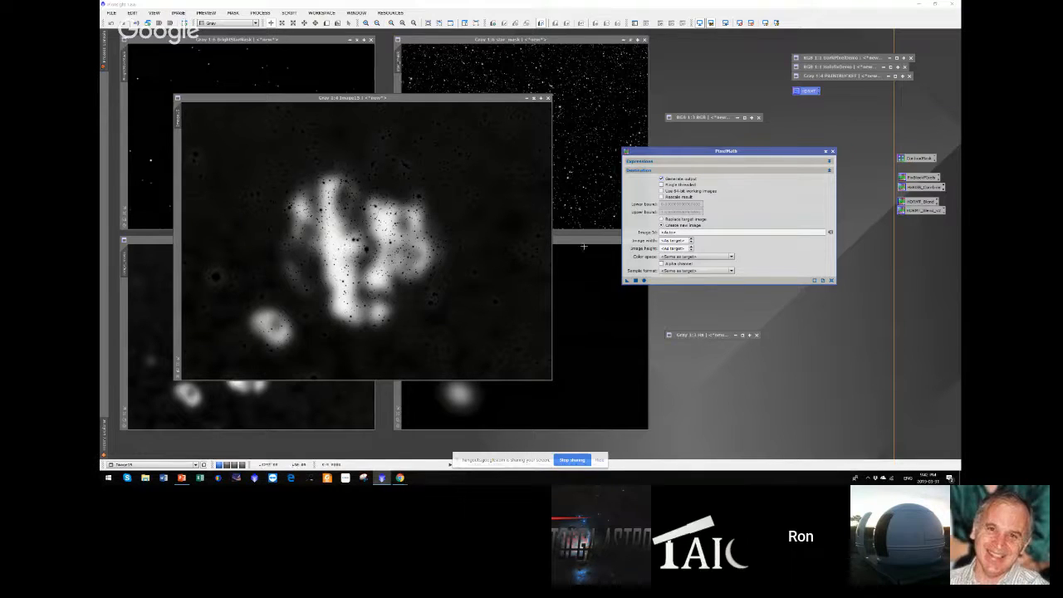
# - Expand the PixelMath expressions section and clear the RGB/K expression range_mask - star_mask
pyautogui.click(584, 241)
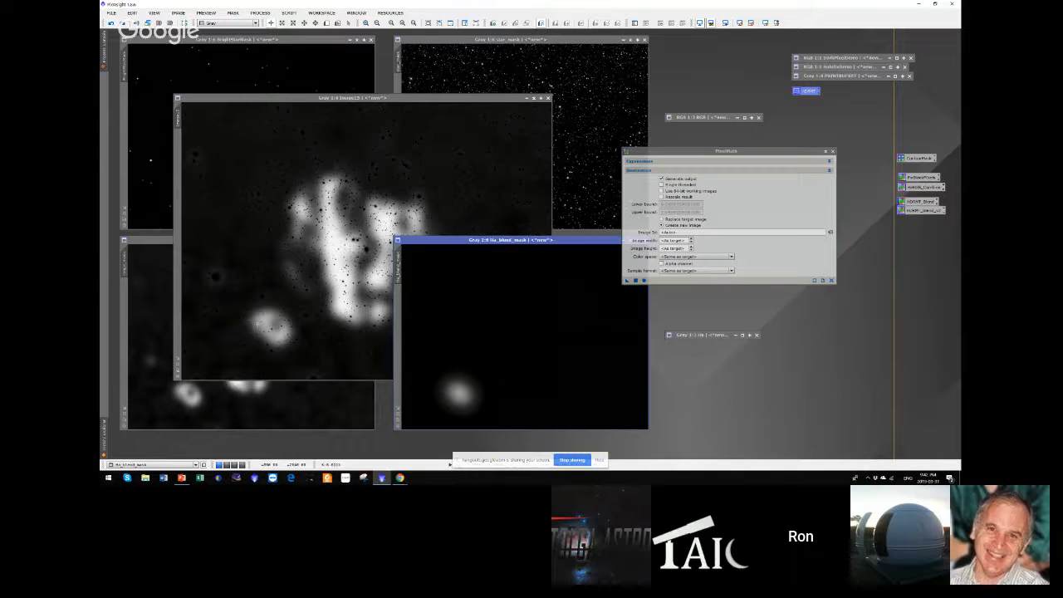
pyautogui.click(259, 324)
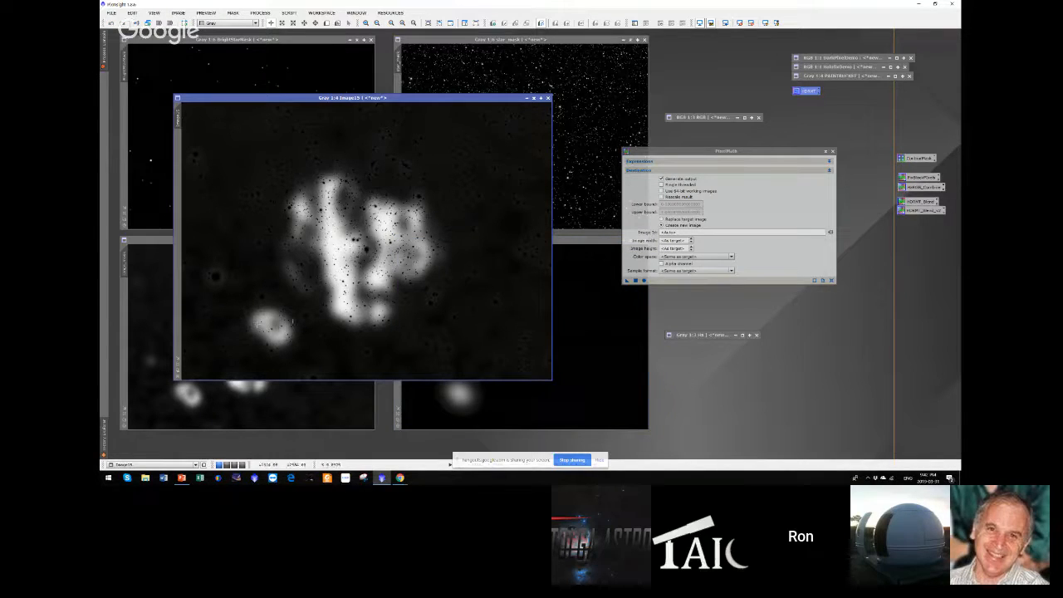
pyautogui.click(676, 163)
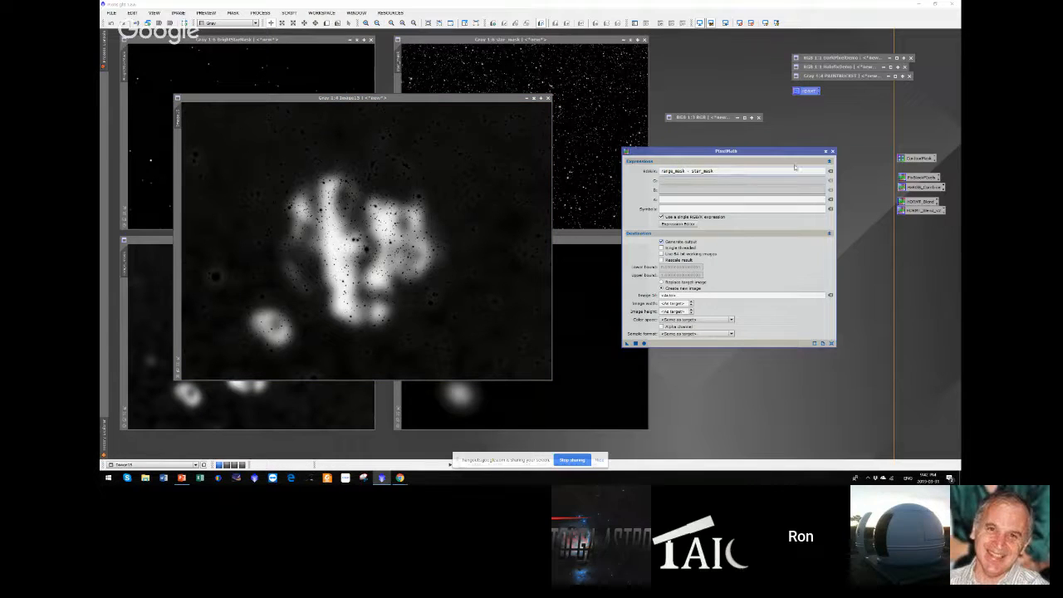
pyautogui.click(831, 171)
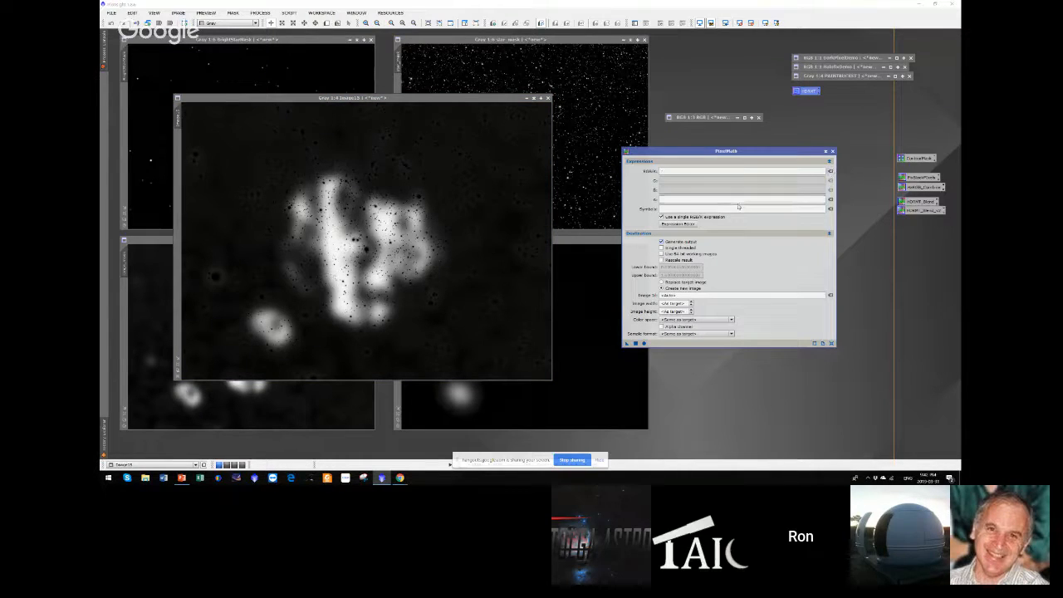
# - Build the RGB/K expression Image15-Ha_blend_mask in the PixelMath Expression Editor, parse it and accept it
pyautogui.click(678, 224)
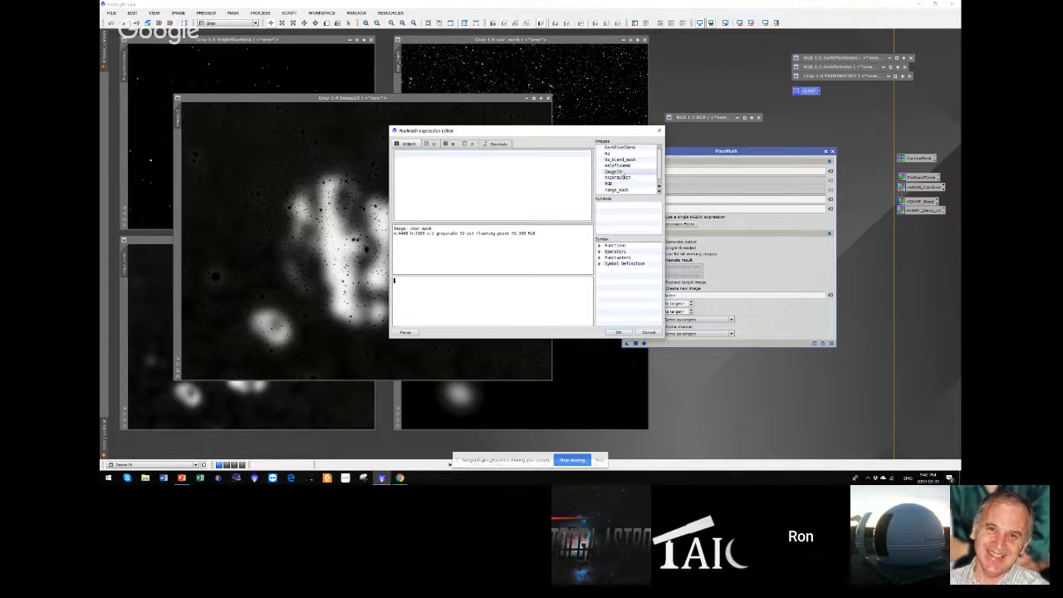
pyautogui.doubleClick(621, 172)
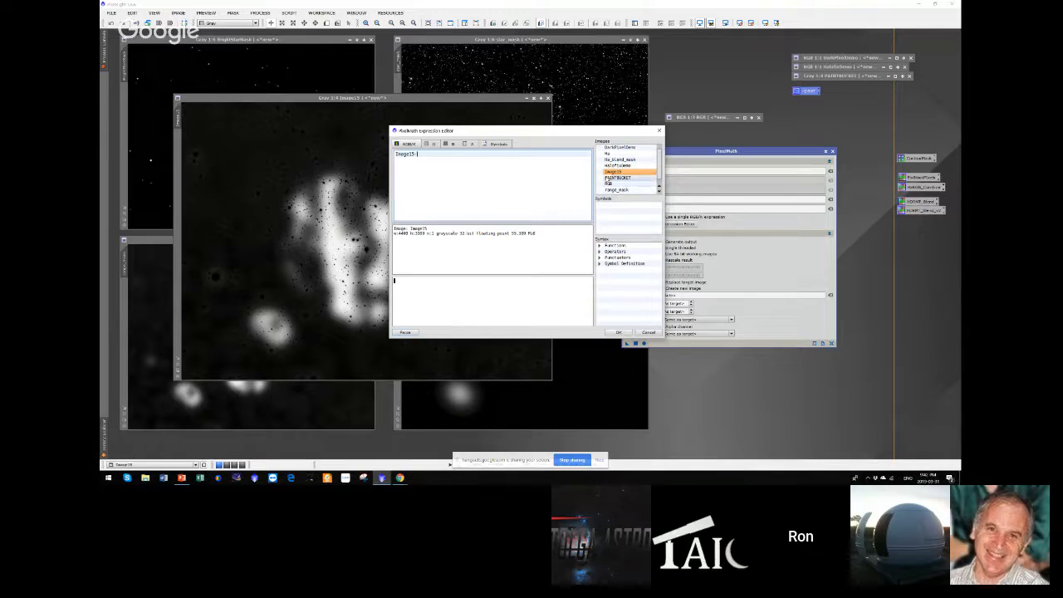
pyautogui.scroll(-1, 607, 154)
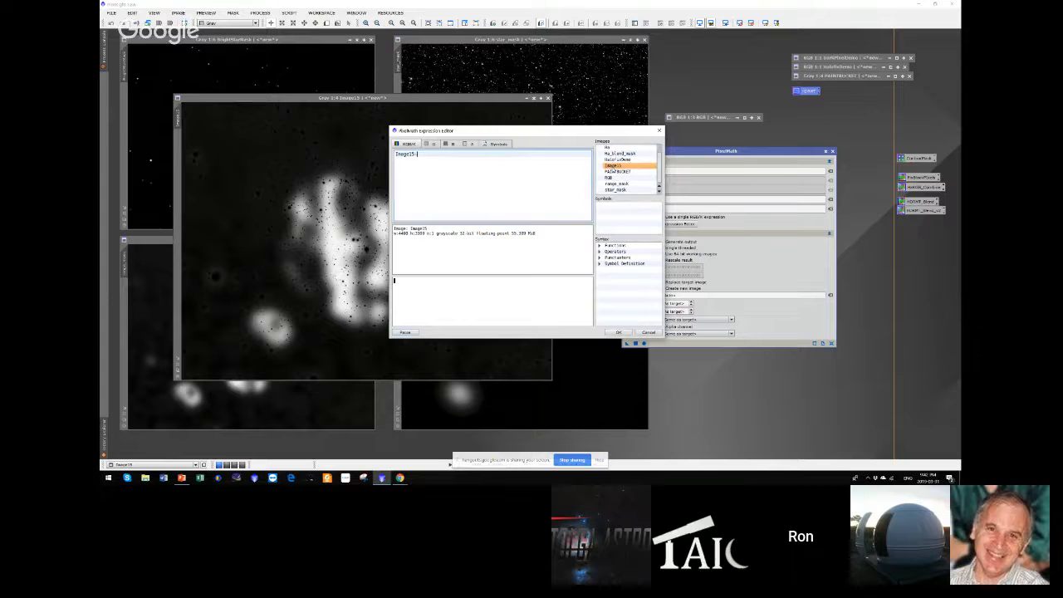
pyautogui.click(615, 154)
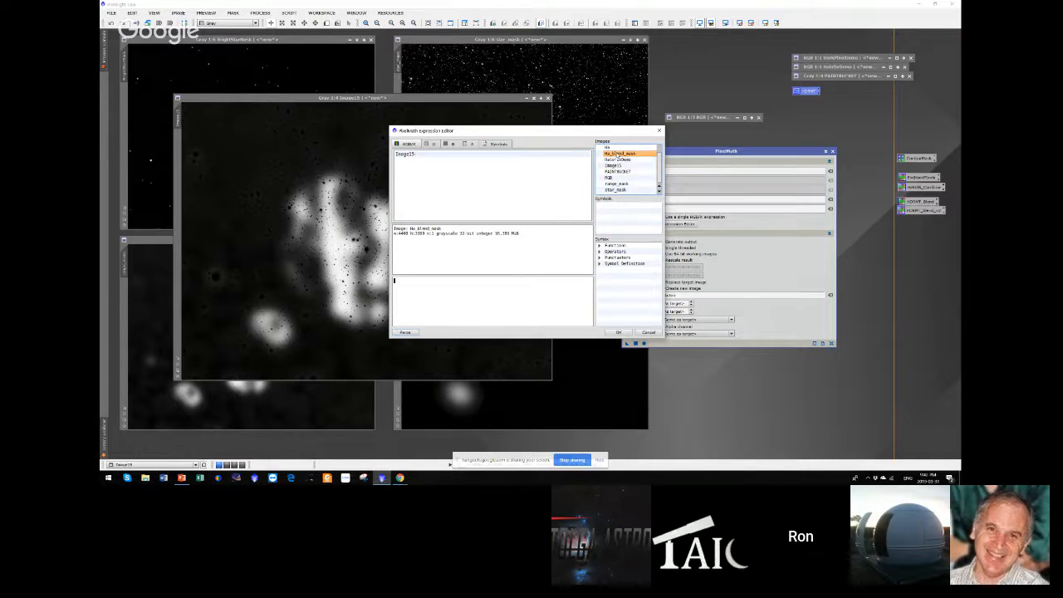
pyautogui.doubleClick(616, 154)
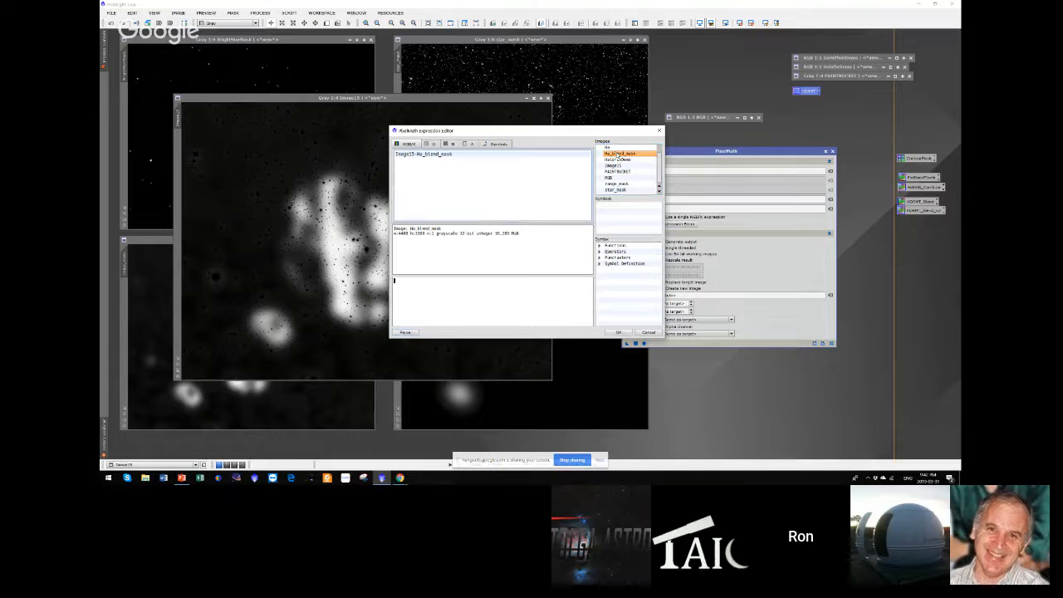
pyautogui.click(405, 332)
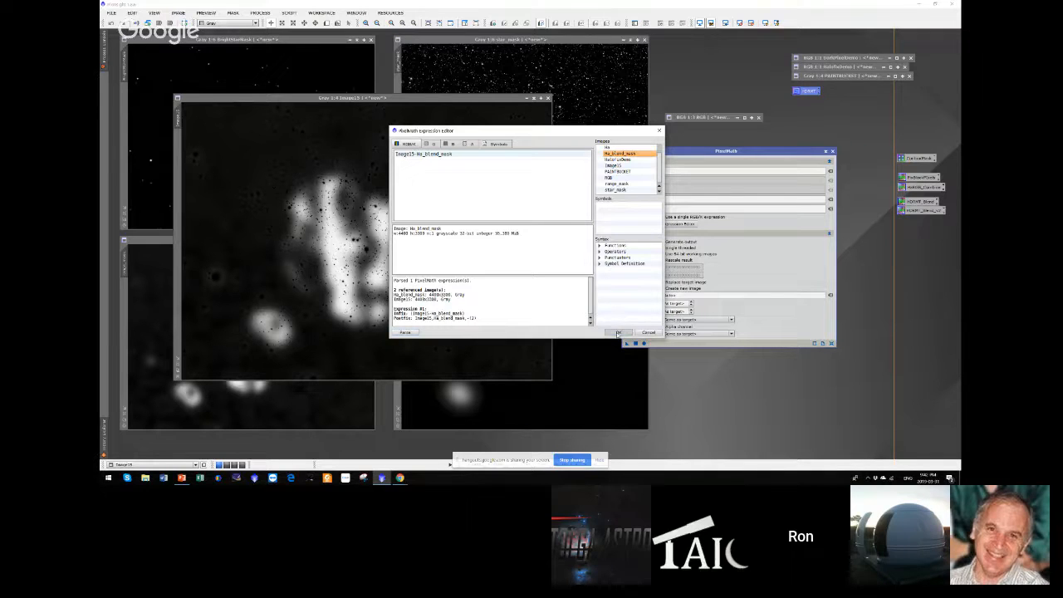
pyautogui.click(618, 333)
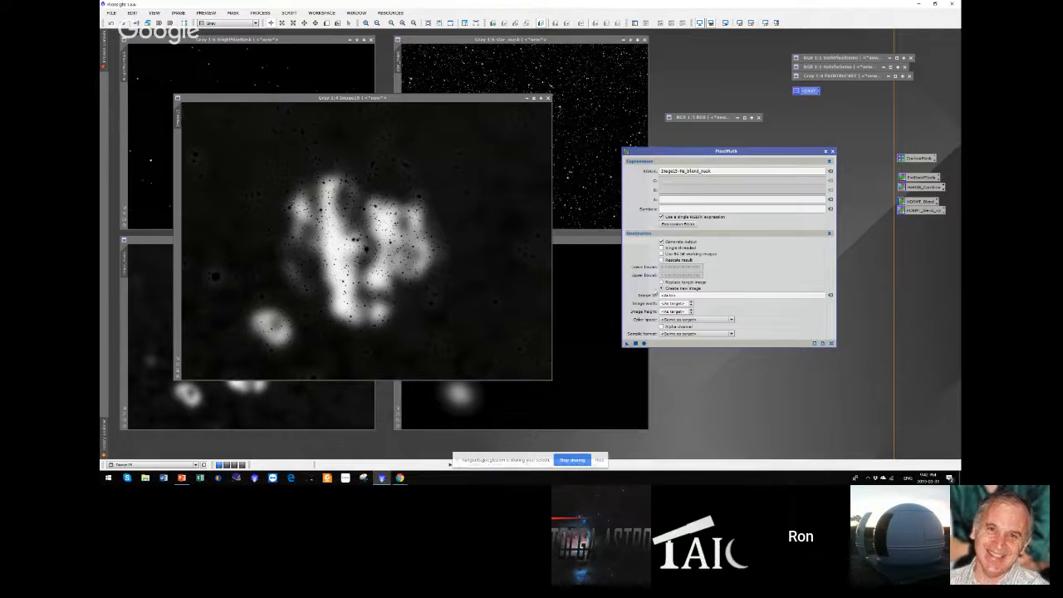
# - Set PixelMath to replace the target image and apply the subtraction to Image15
pyautogui.click(661, 282)
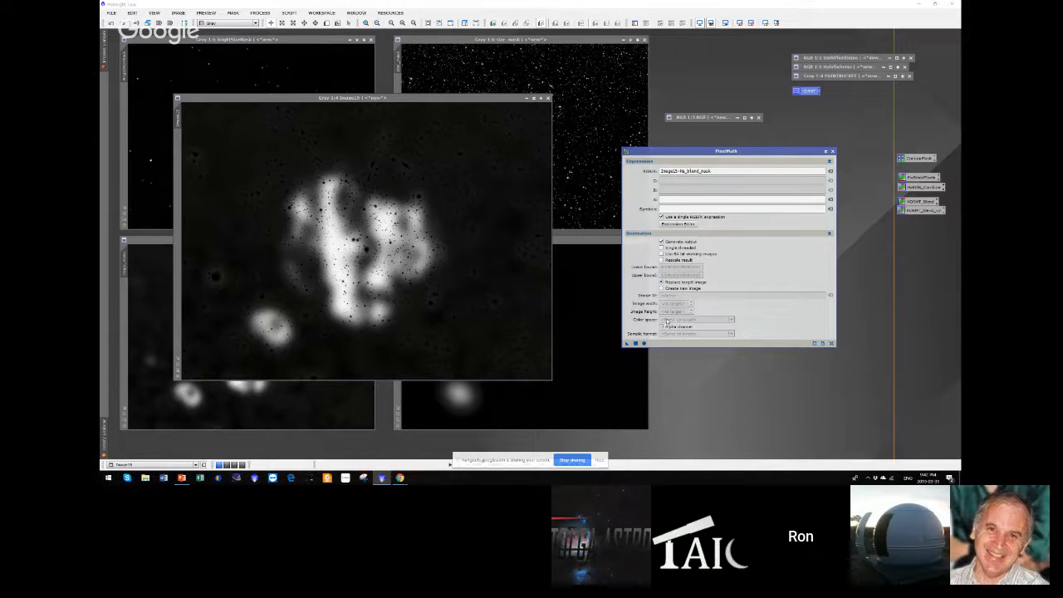
pyautogui.click(387, 98)
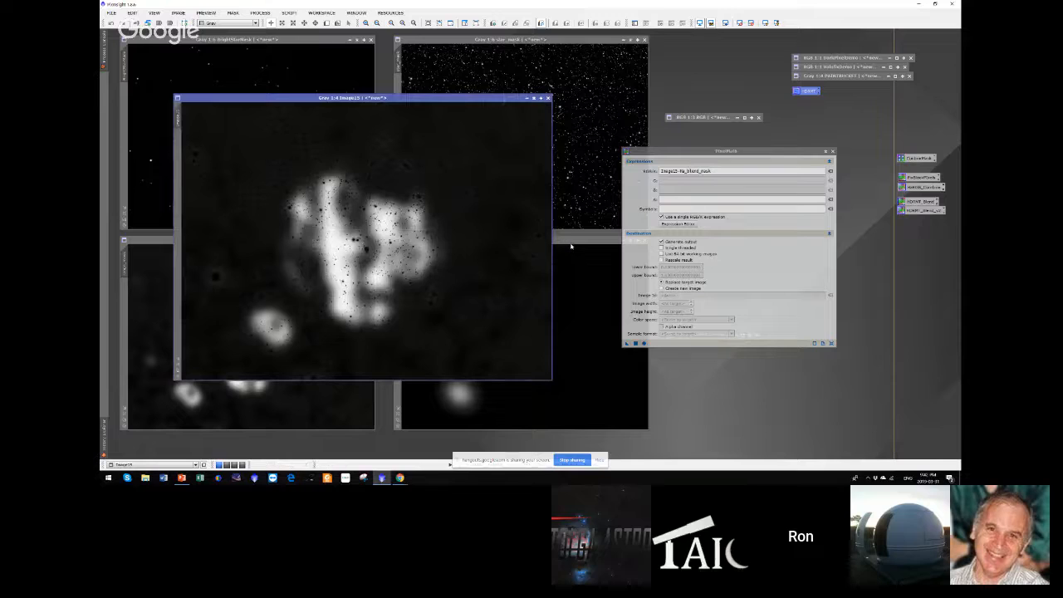
pyautogui.click(571, 248)
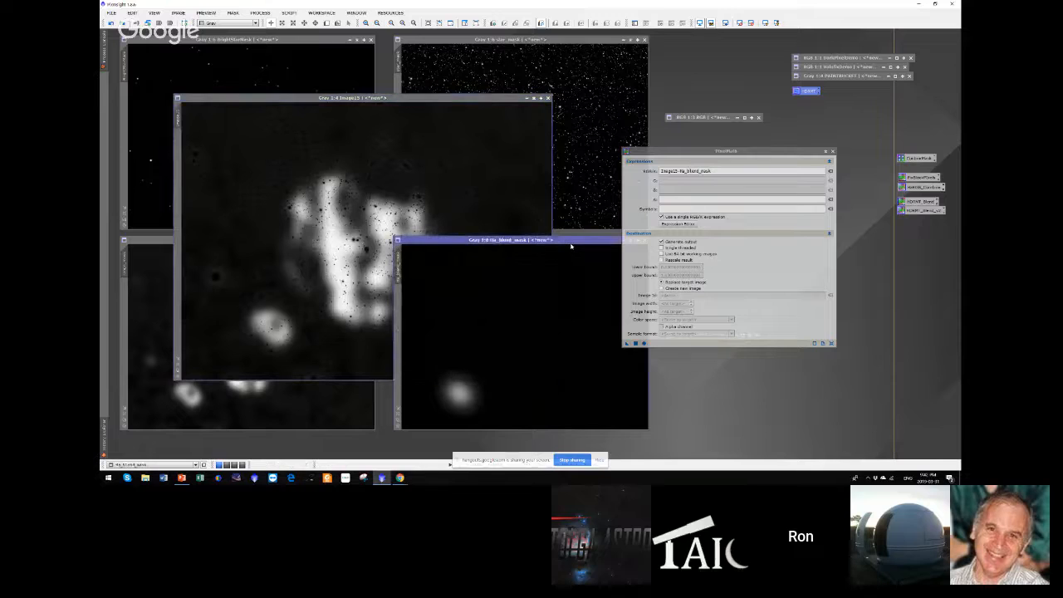
pyautogui.click(282, 103)
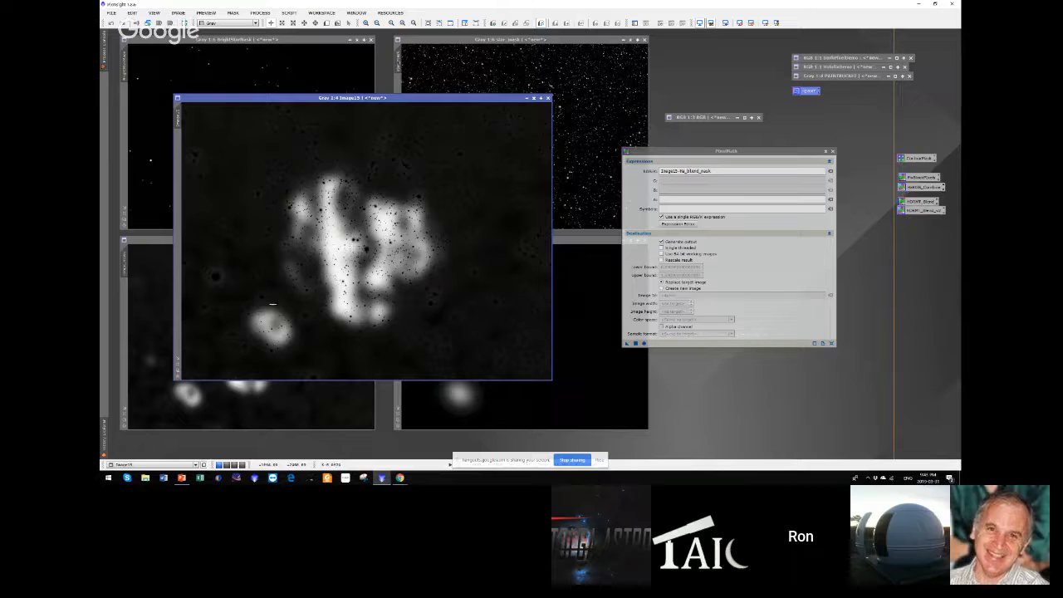
pyautogui.click(627, 345)
pyautogui.moveTo(627, 345); pyautogui.dragTo(400, 325)
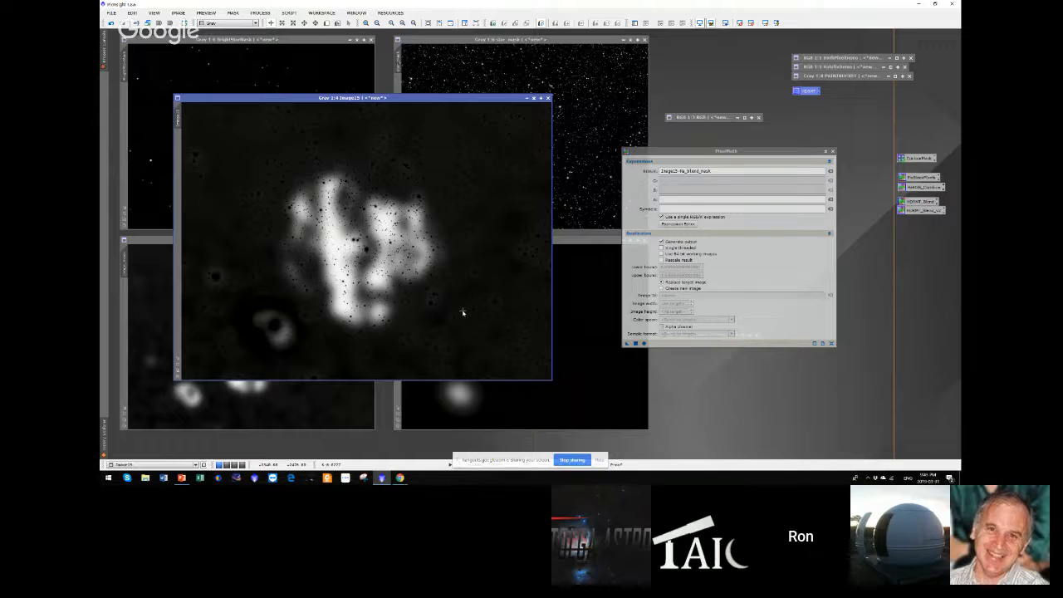
# - Minimise Image15 clear of the mask windows and delete the current RGB/K expression in PixelMath
pyautogui.click(534, 98)
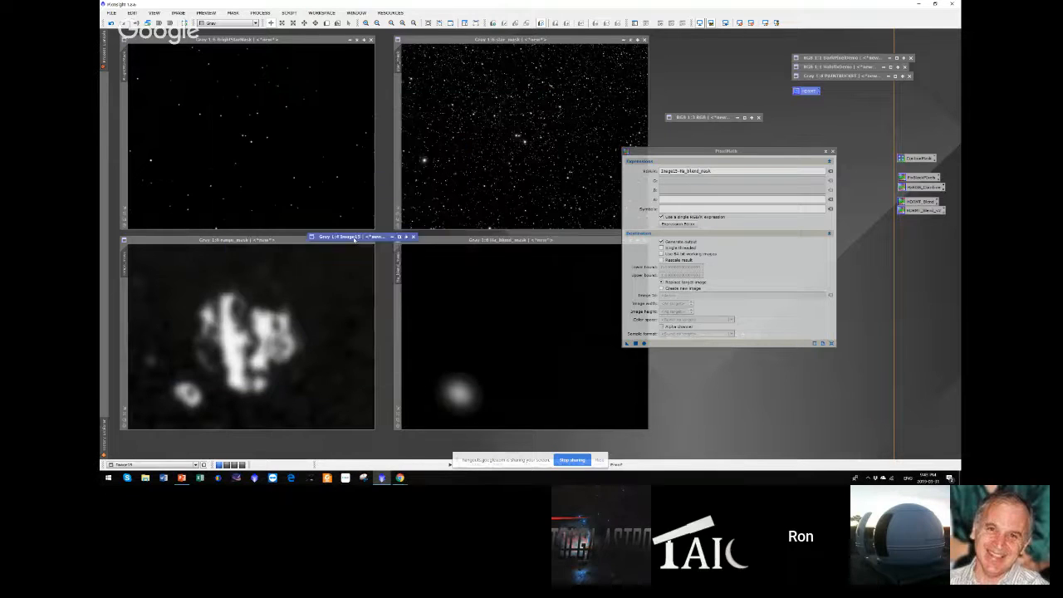
pyautogui.moveTo(811, 407); pyautogui.dragTo(842, 393)
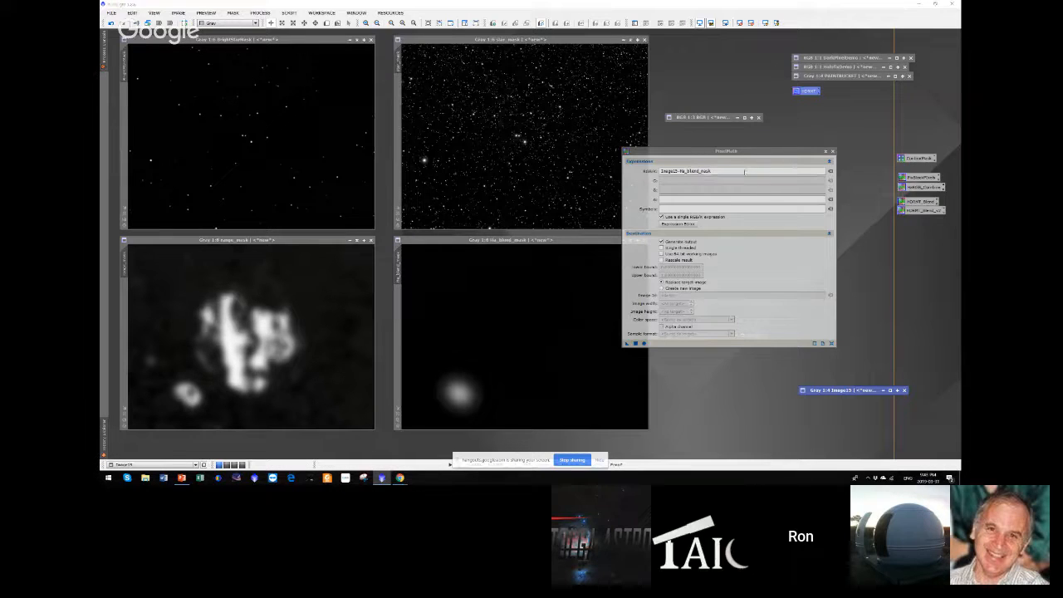
pyautogui.moveTo(745, 171); pyautogui.dragTo(659, 172)
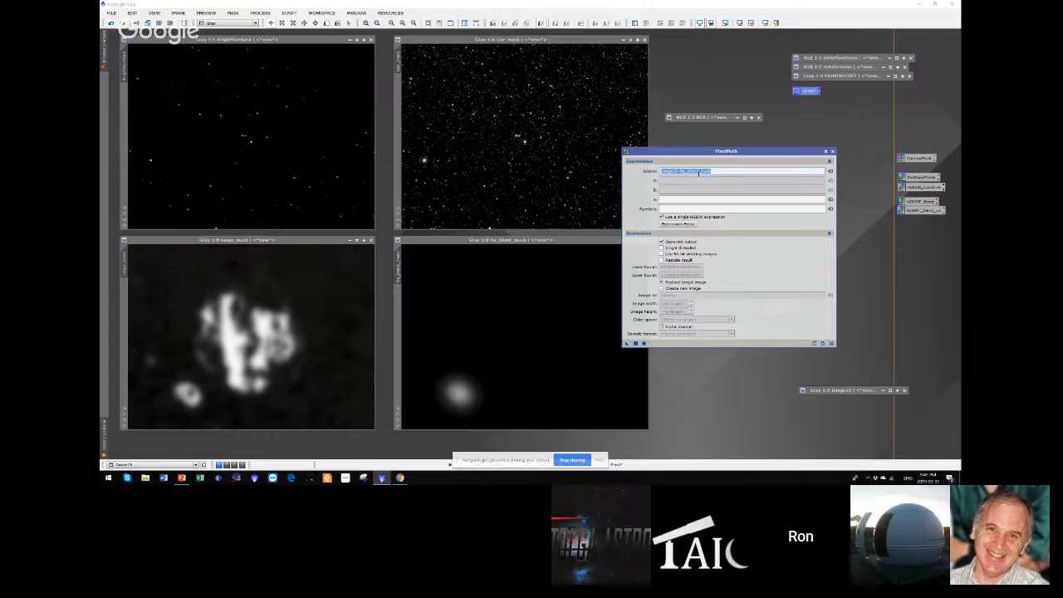
pyautogui.press('Delete')
# - Find the max function in the Expression Editor's function list and insert it into the RGB/K expression
pyautogui.click(678, 224)
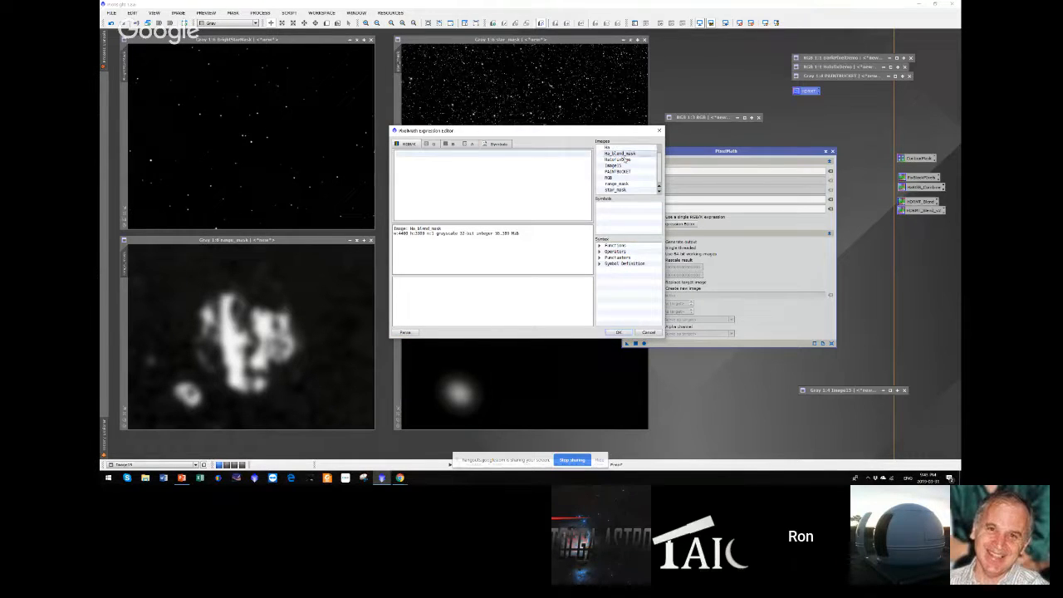
pyautogui.moveTo(660, 172); pyautogui.dragTo(660, 158)
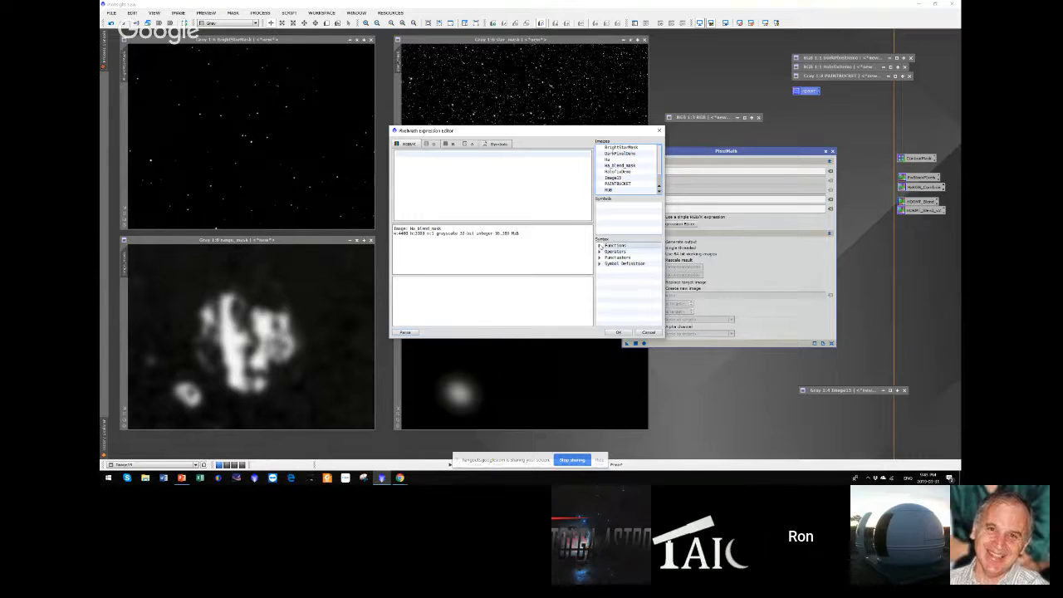
pyautogui.click(599, 245)
pyautogui.scroll(-8, 615, 262)
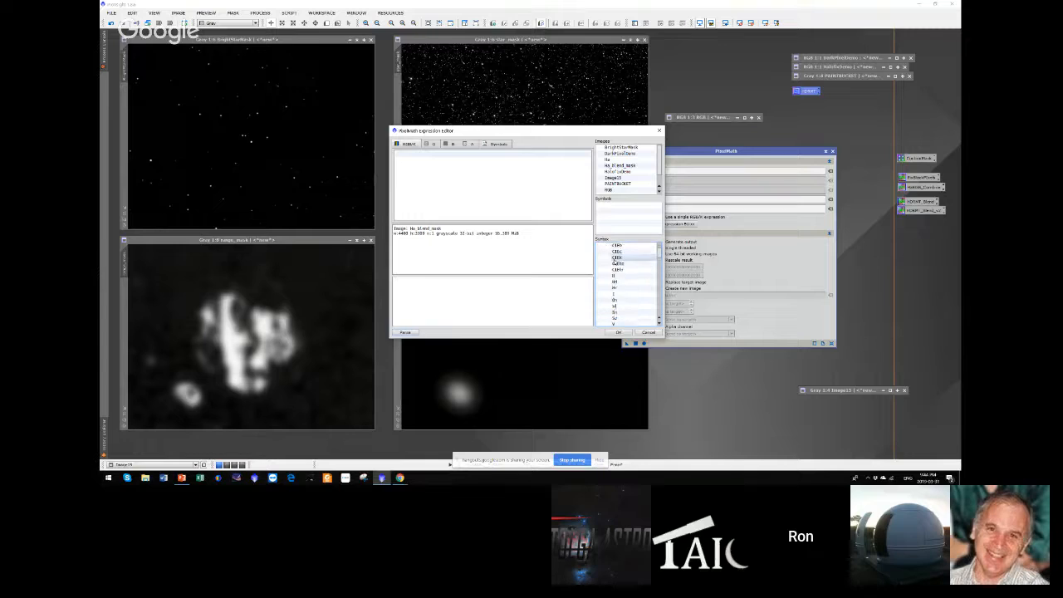
pyautogui.scroll(-2, 614, 261)
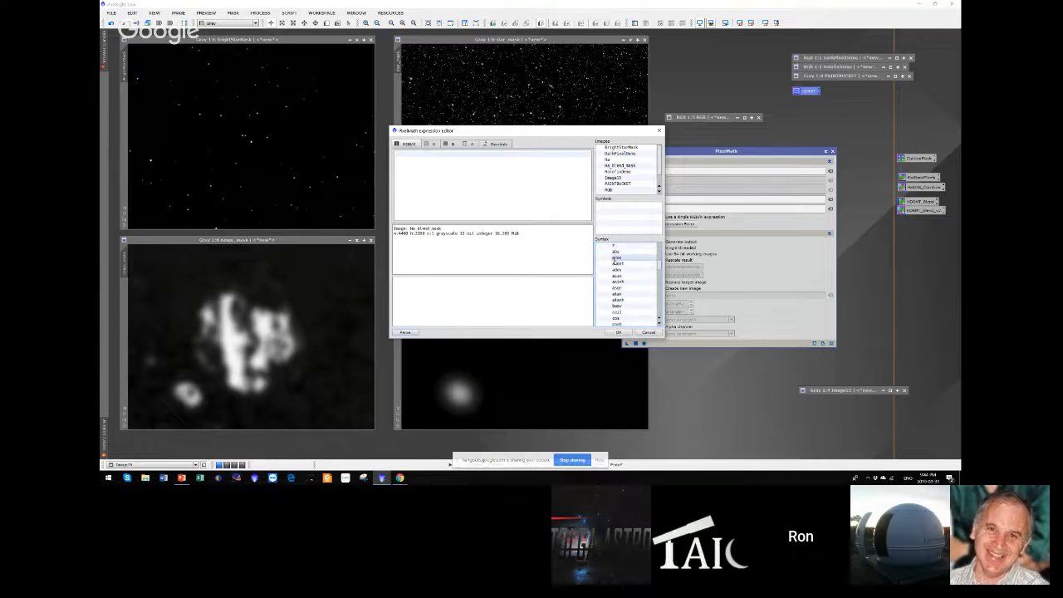
pyautogui.scroll(-5, 614, 261)
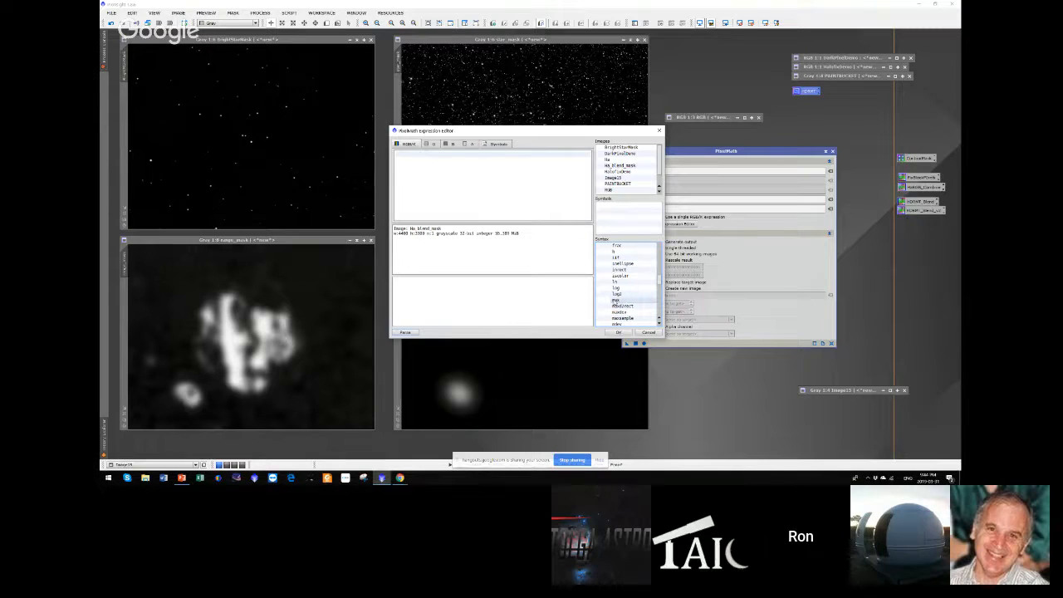
pyautogui.click(616, 301)
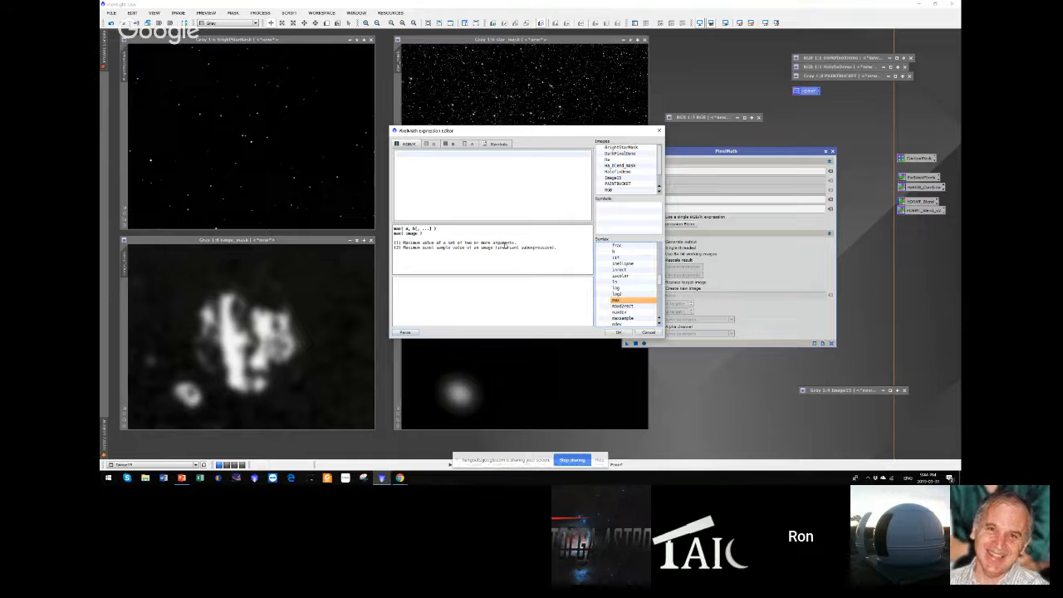
pyautogui.doubleClick(616, 300)
# - Complete the RGB/K expression as max(range_mask, star_mask), parse it and accept it
pyautogui.write('(')
pyautogui.write('range_mask,')
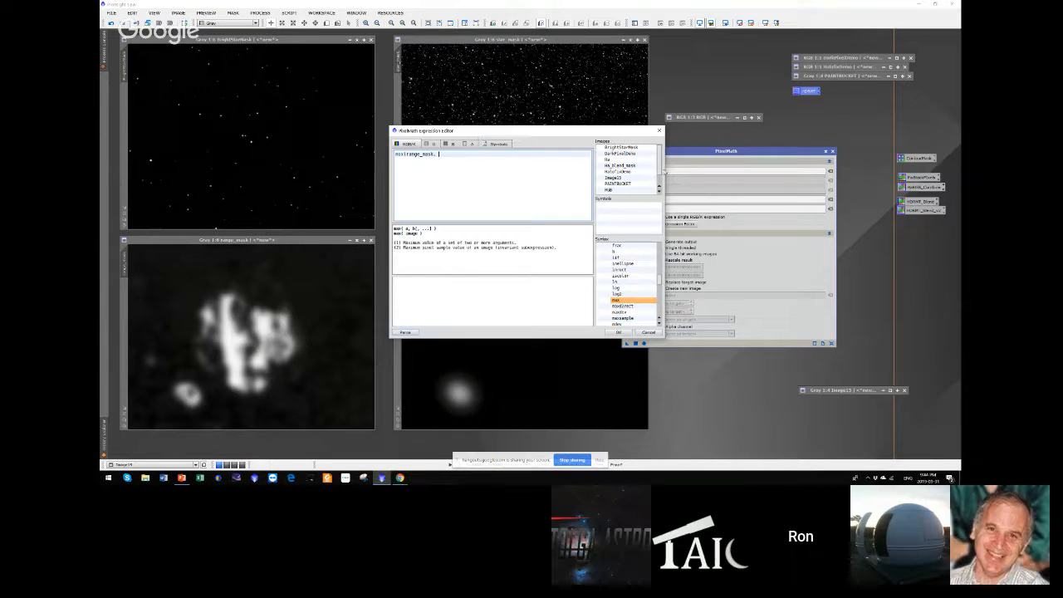
pyautogui.scroll(-2, 663, 171)
pyautogui.click(619, 191)
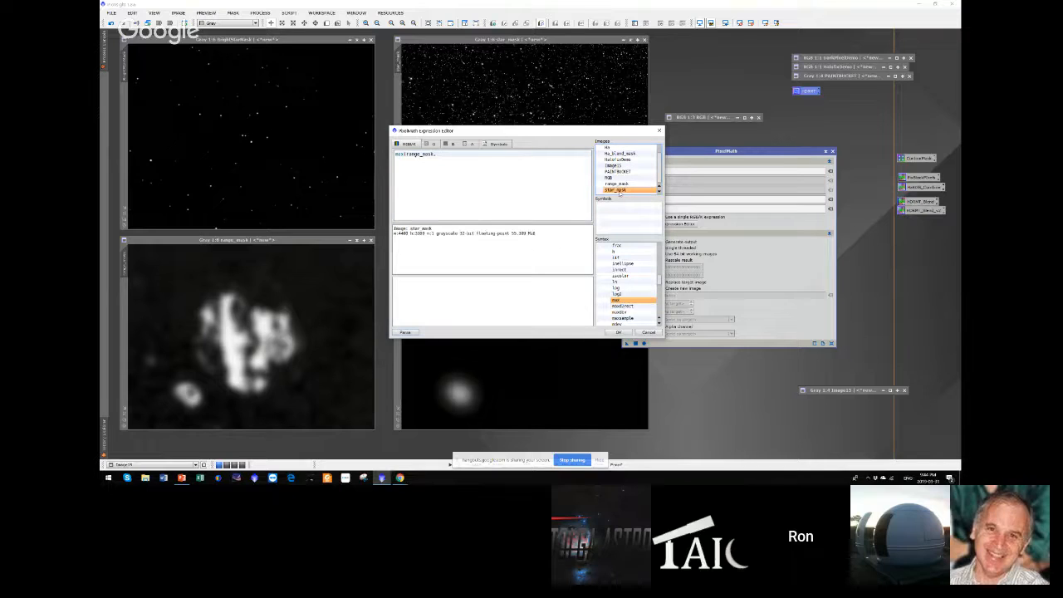
pyautogui.doubleClick(620, 190)
pyautogui.click(407, 332)
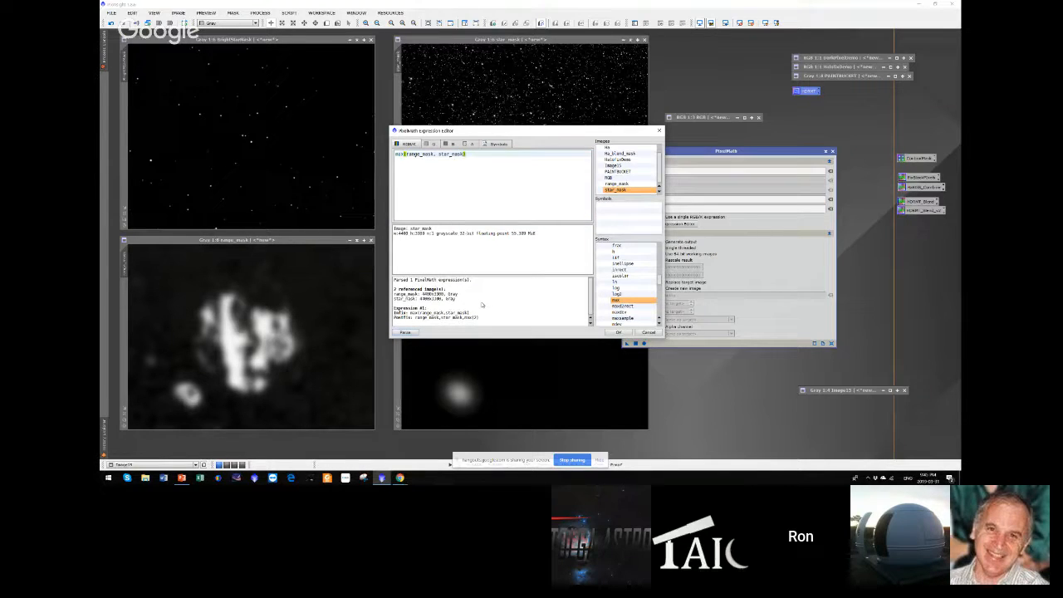
pyautogui.click(625, 333)
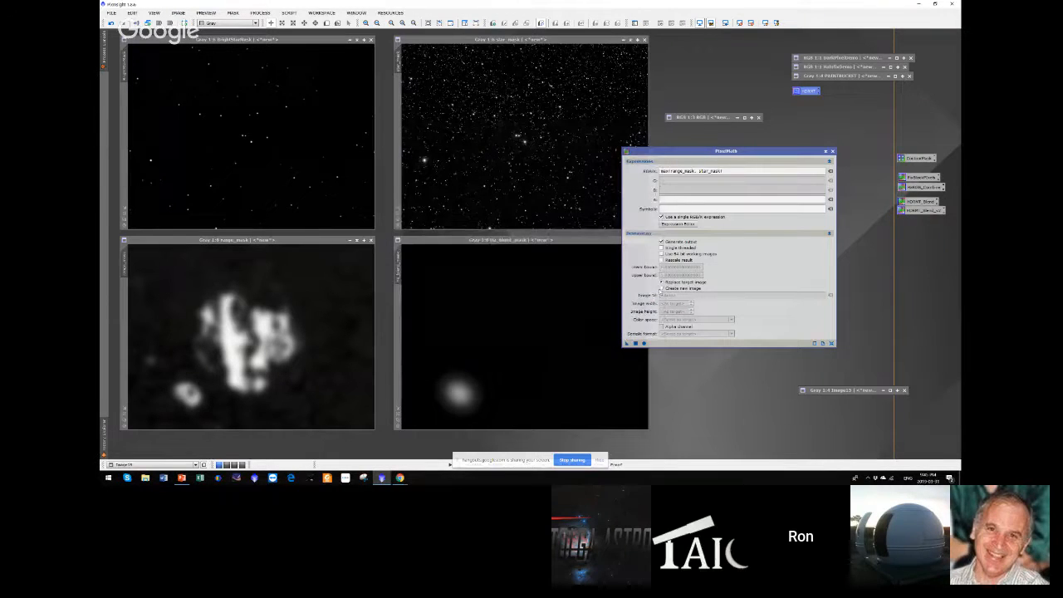
# - Generate the max(range_mask, star_mask) result as a new image and minimise the PixelMath window
pyautogui.click(661, 289)
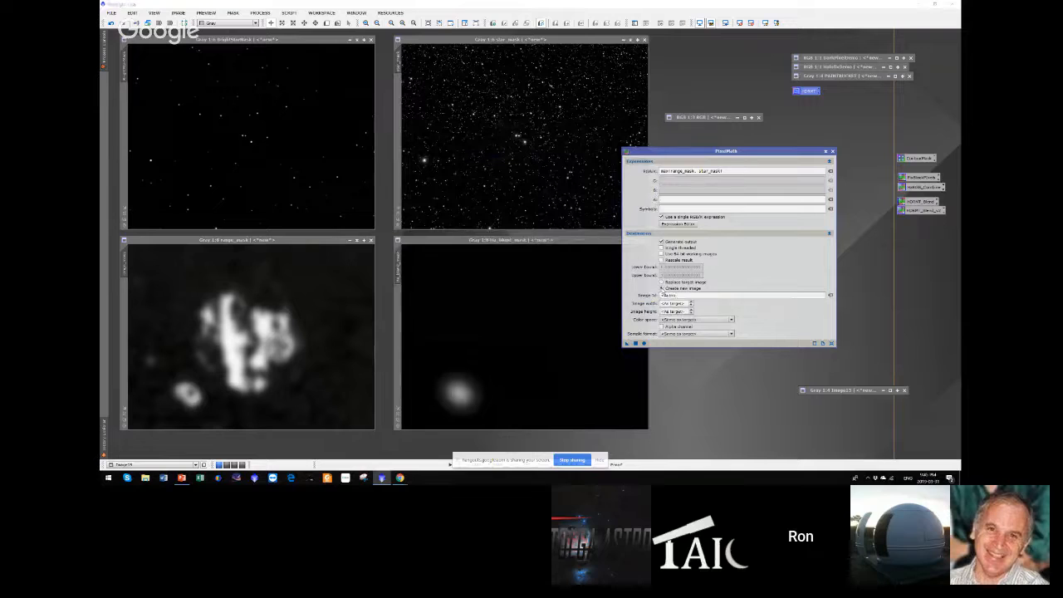
pyautogui.click(233, 285)
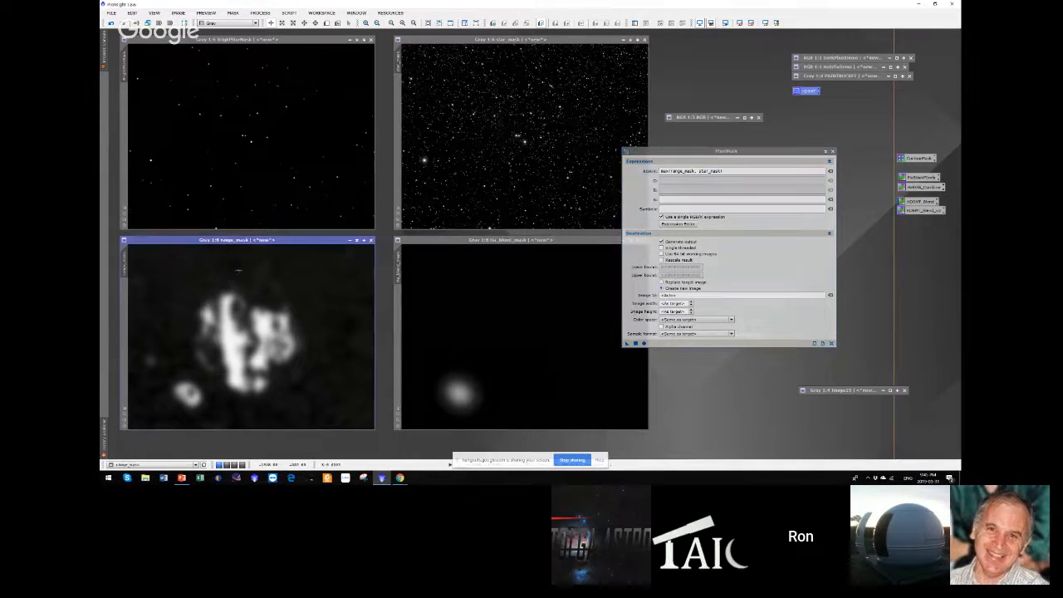
pyautogui.click(536, 44)
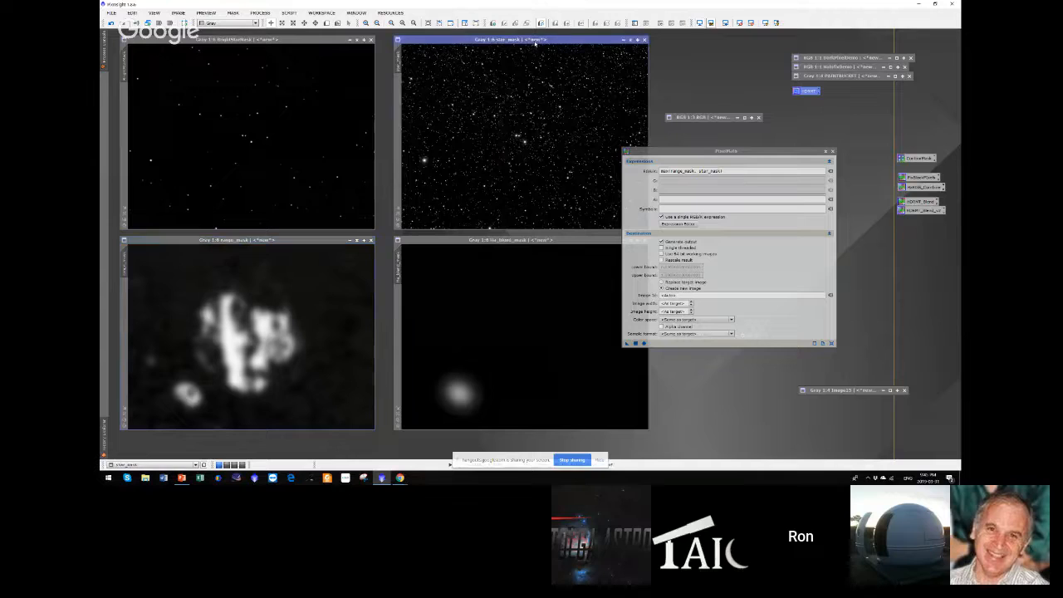
pyautogui.click(241, 254)
pyautogui.click(521, 39)
pyautogui.moveTo(635, 343); pyautogui.dragTo(635, 343)
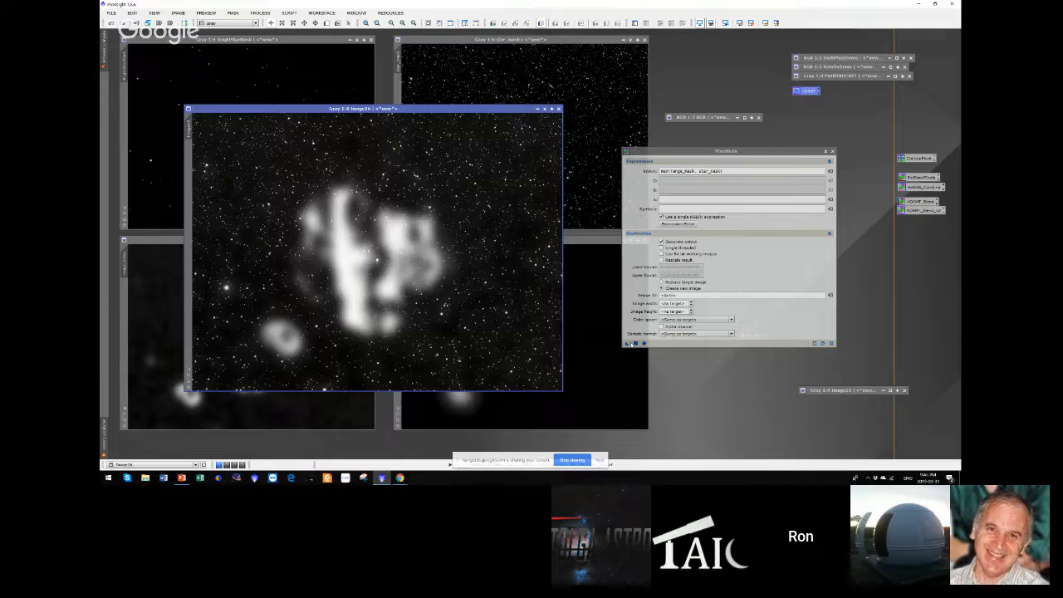
pyautogui.click(633, 343)
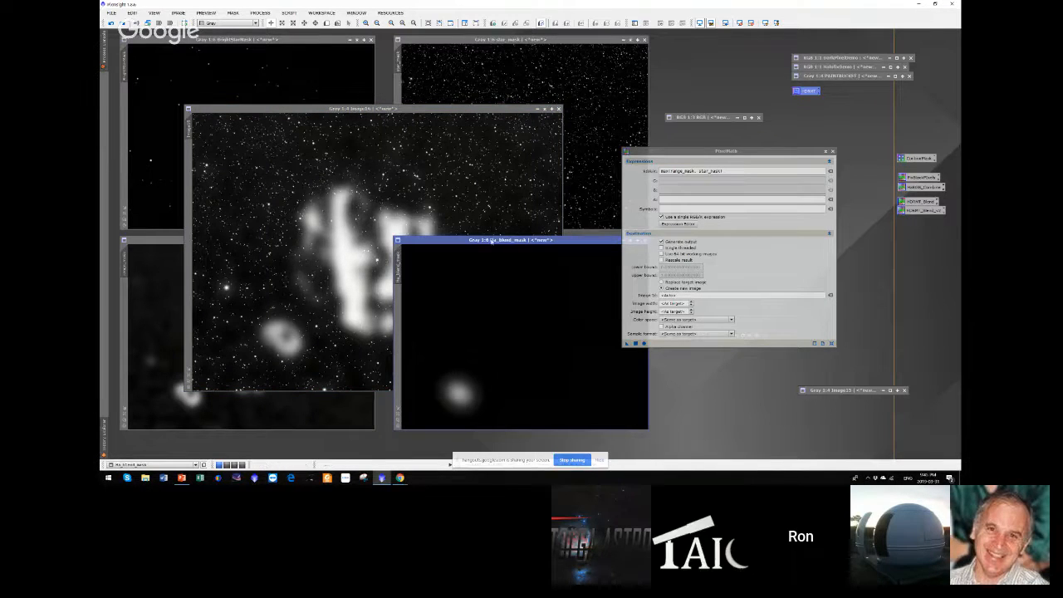
pyautogui.click(825, 153)
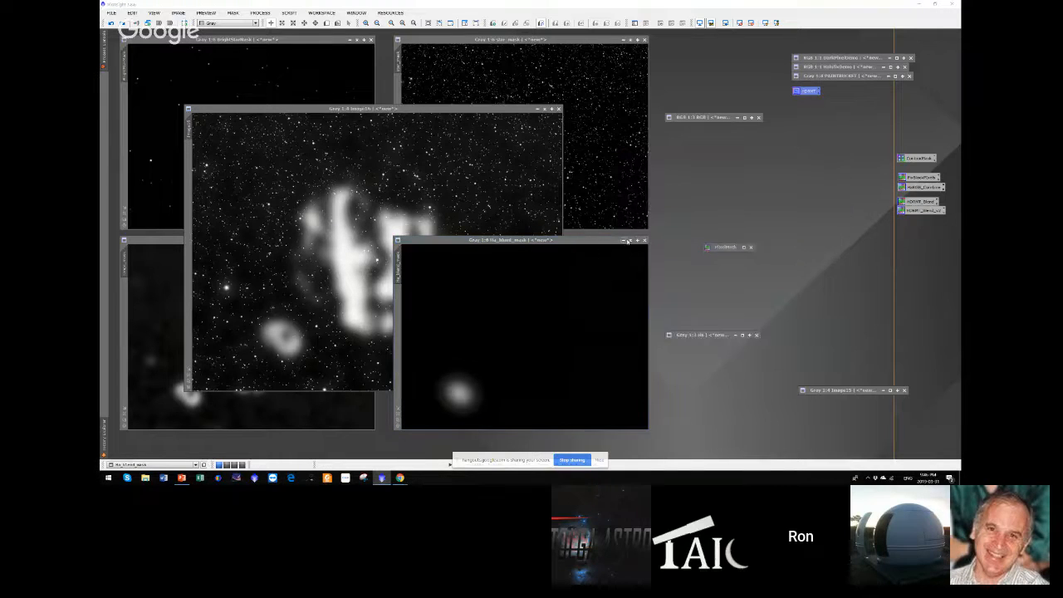
# - Minimise the Ha_blend_mask and Image16 windows and park Image16 directly beneath the minimised Image15
pyautogui.click(630, 240)
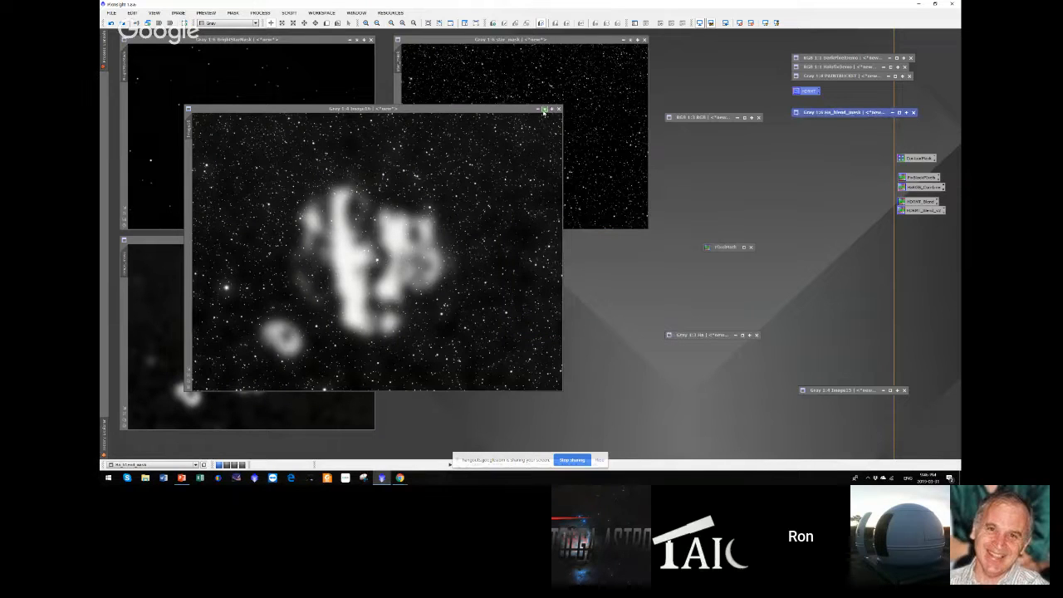
pyautogui.click(544, 112)
pyautogui.moveTo(356, 249); pyautogui.dragTo(837, 400)
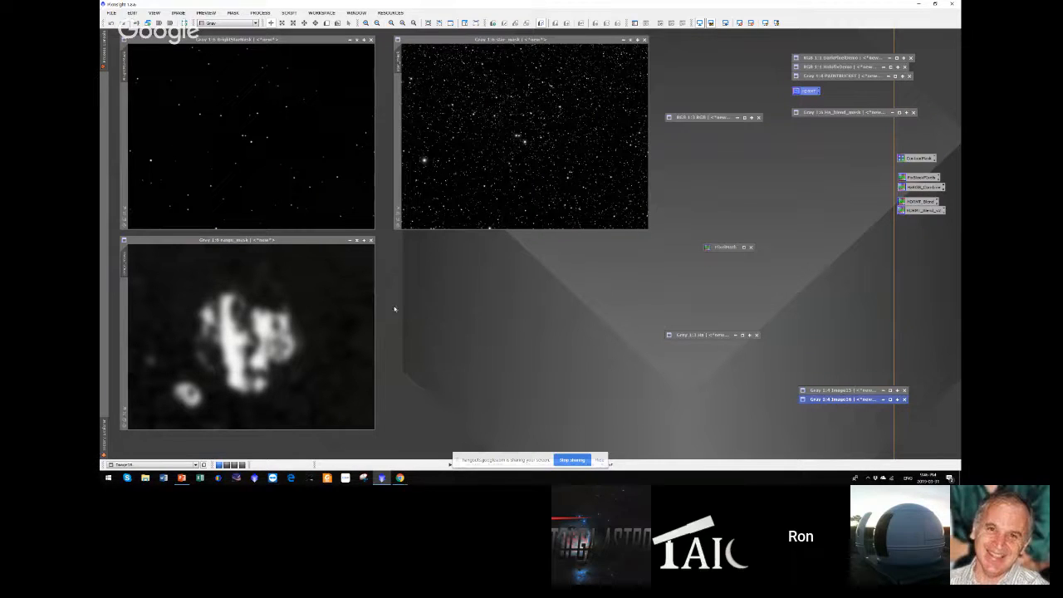
# - Restore the Ha image and open the RangeSelection process with its real-time preview running on it
pyautogui.click(264, 240)
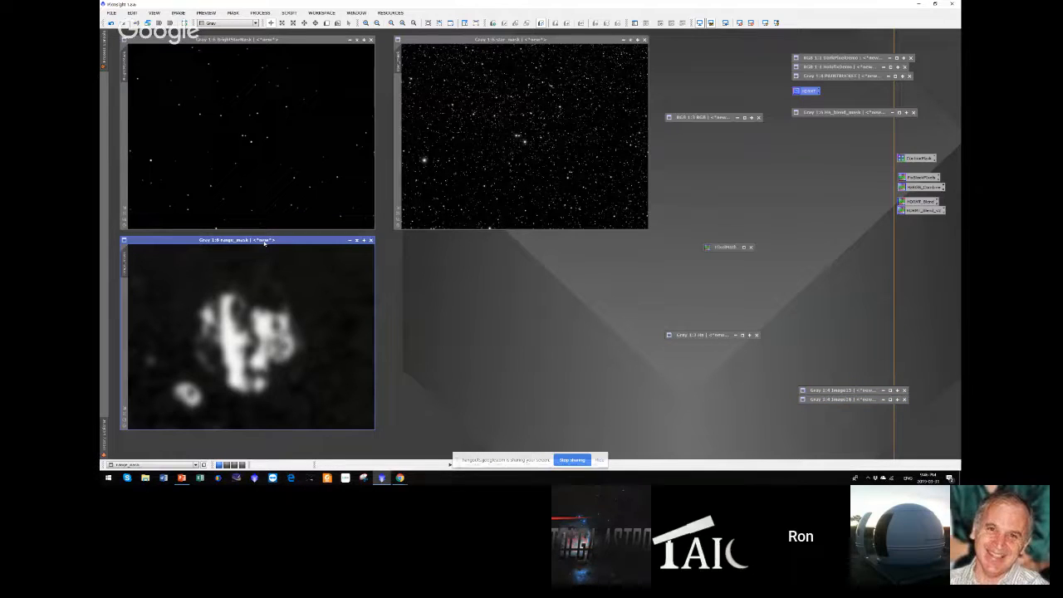
pyautogui.doubleClick(704, 334)
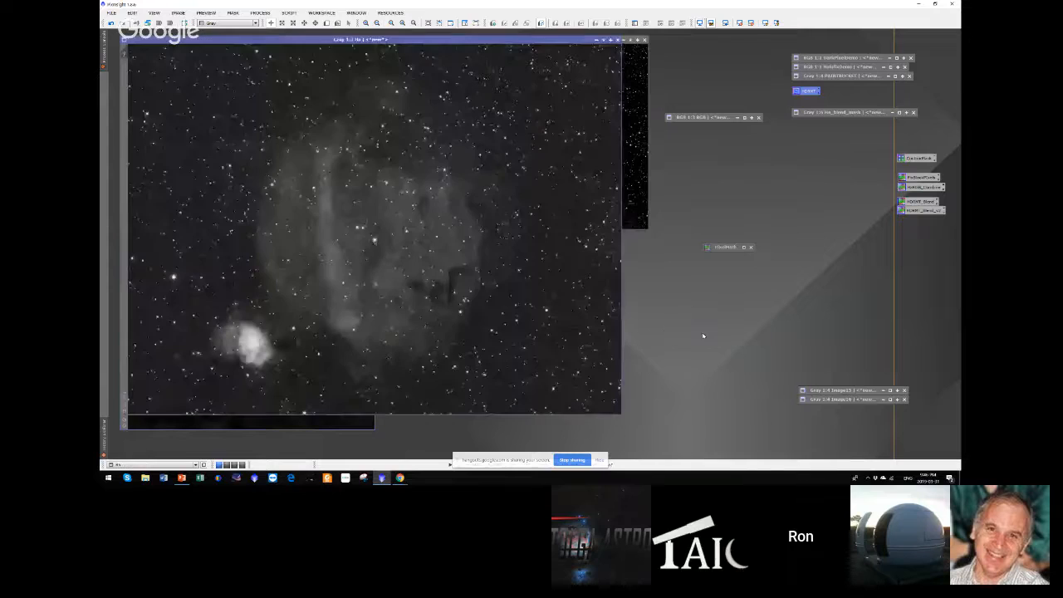
pyautogui.click(259, 14)
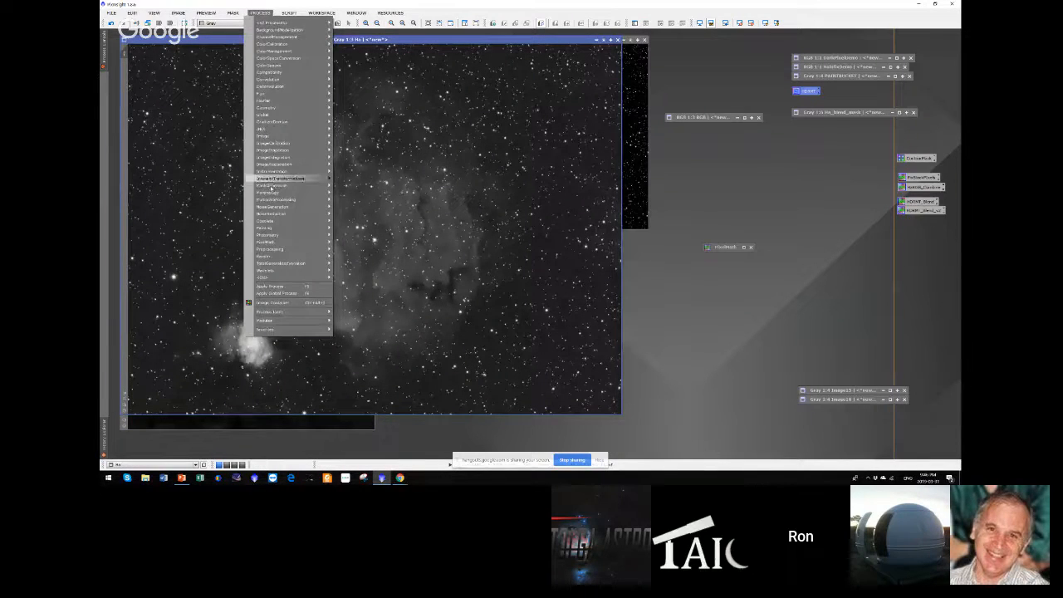
pyautogui.moveTo(291, 185)
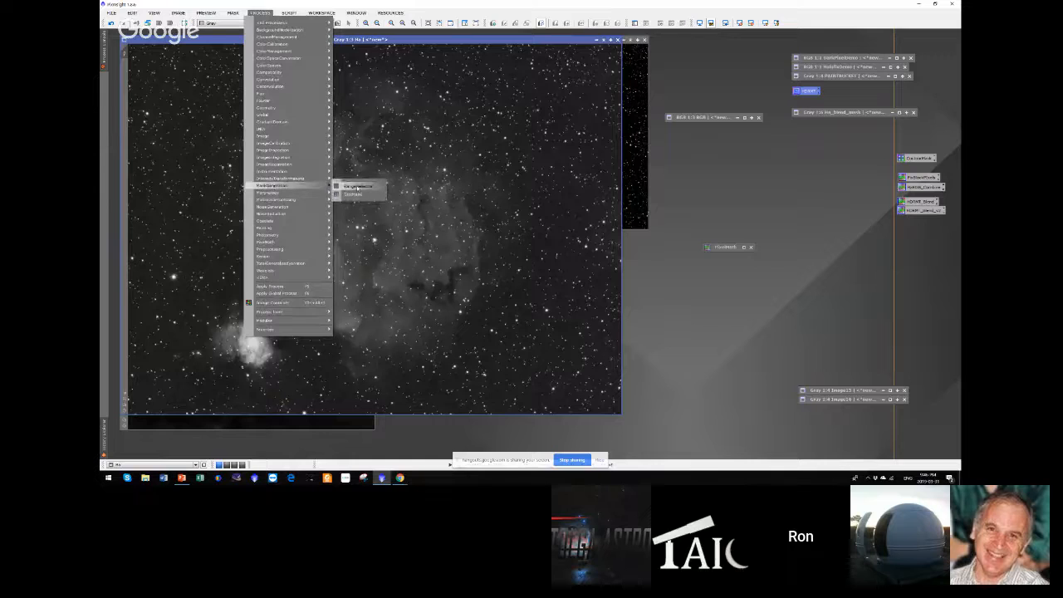
pyautogui.click(357, 187)
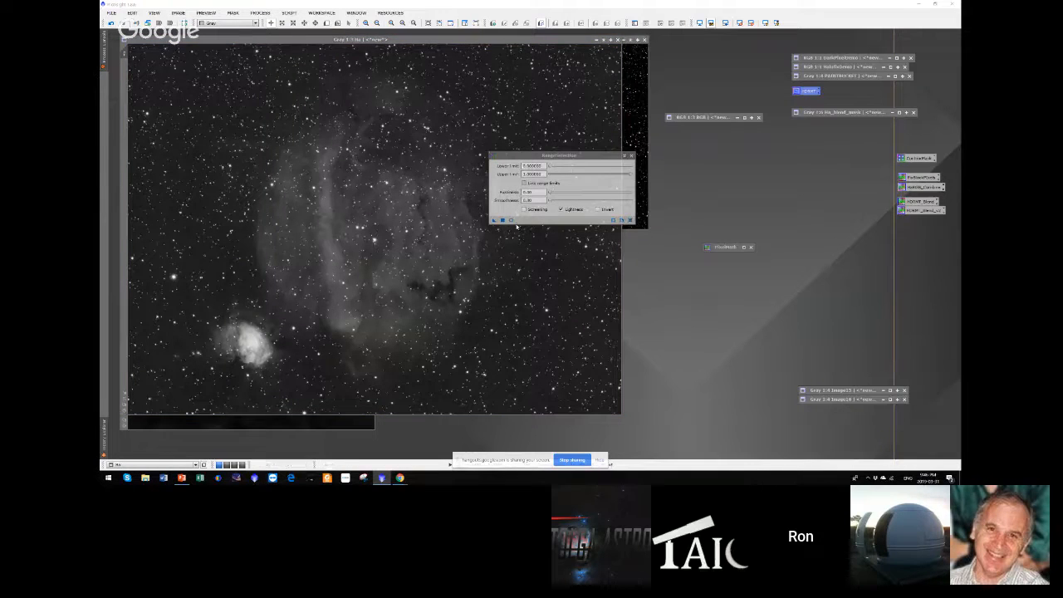
pyautogui.click(511, 220)
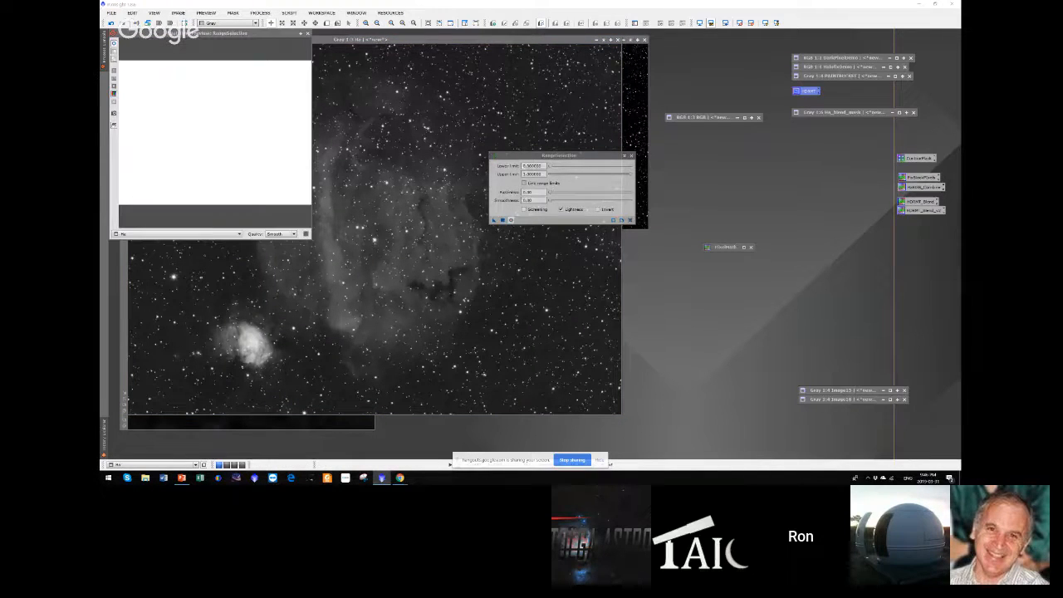
# - Raise the RangeSelection lower limit to about 0.22, reduce the upper limit slightly and increase the smoothness
pyautogui.moveTo(548, 166); pyautogui.dragTo(558, 167)
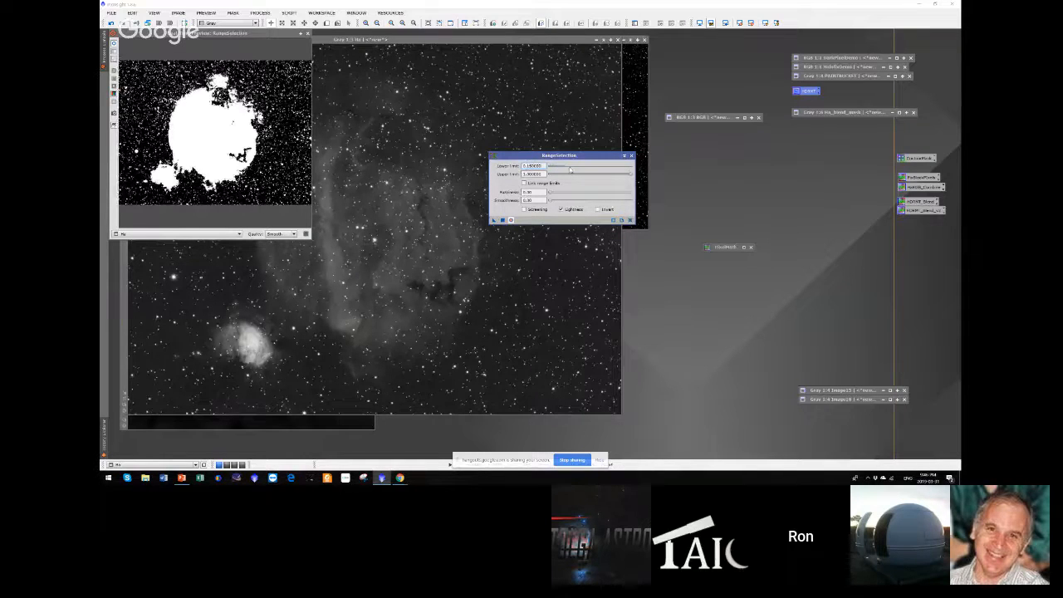
pyautogui.moveTo(630, 174); pyautogui.dragTo(619, 175)
pyautogui.moveTo(548, 200); pyautogui.dragTo(568, 167)
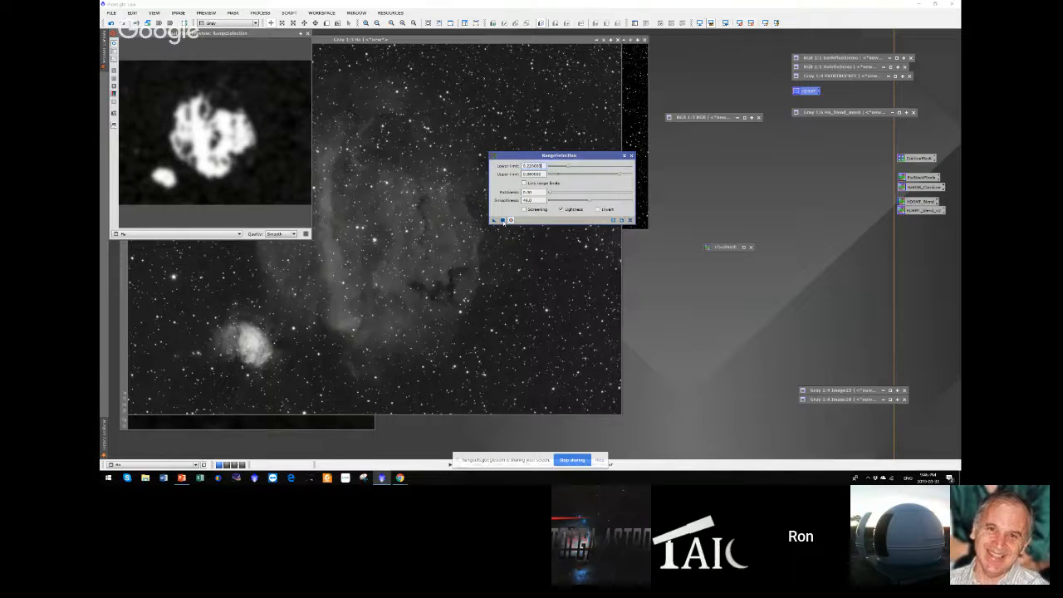
# - Generate the range mask from the Ha image, discard the new mask and close RangeSelection with its preview
pyautogui.click(502, 220)
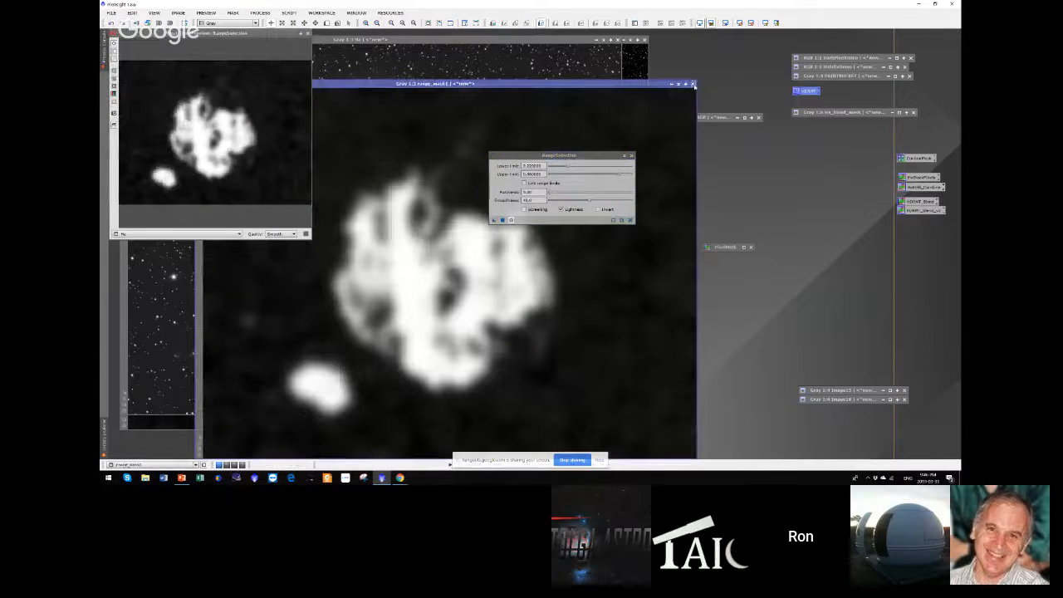
pyautogui.click(693, 84)
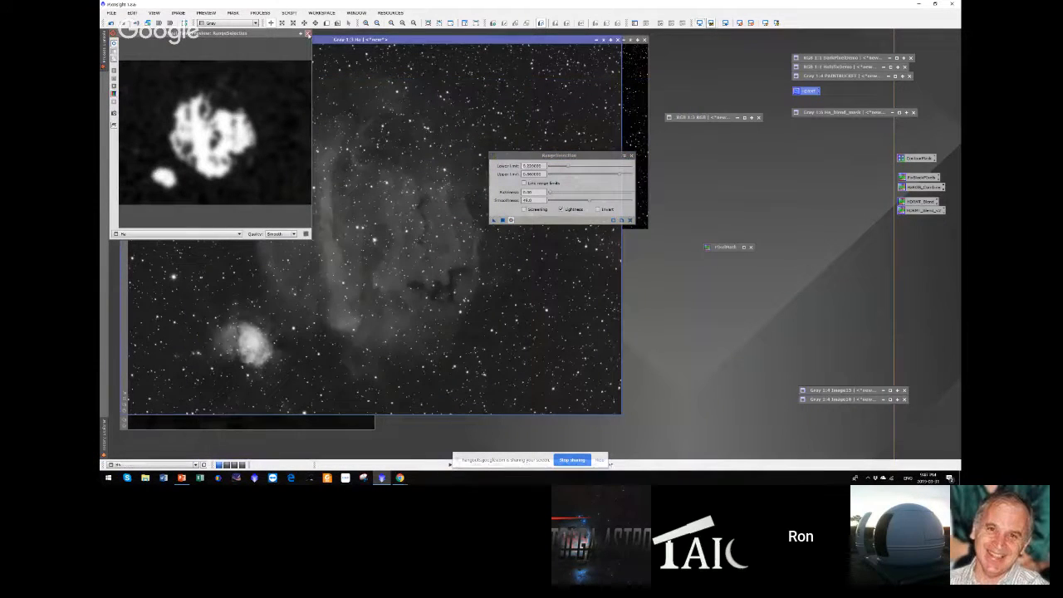
pyautogui.click(631, 156)
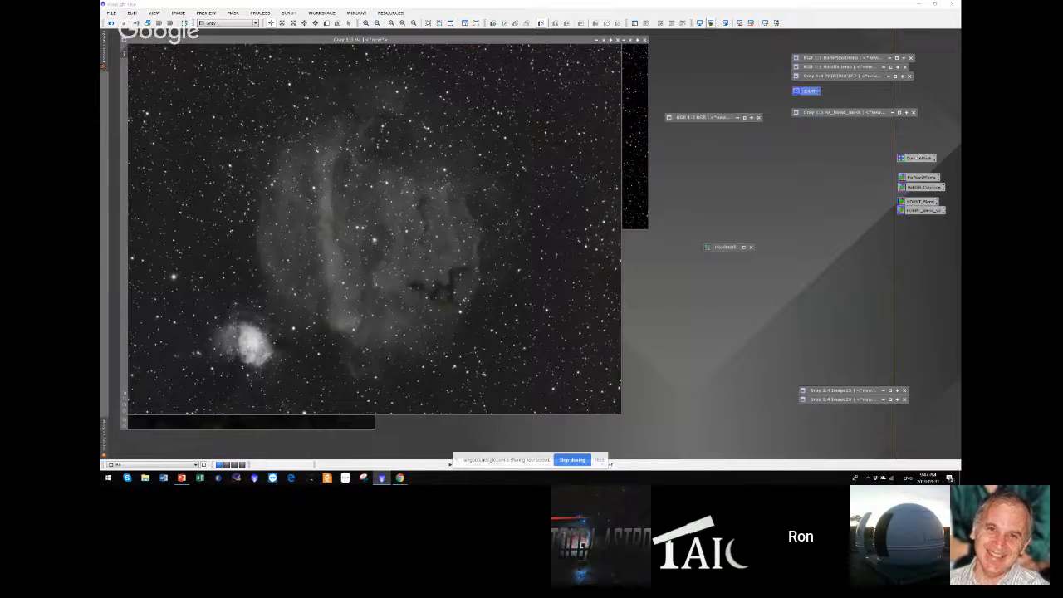
# - Reopen PixelMath, minimise the Ha image and restore the Ha_blend_mask window beside the other masks
pyautogui.click(260, 12)
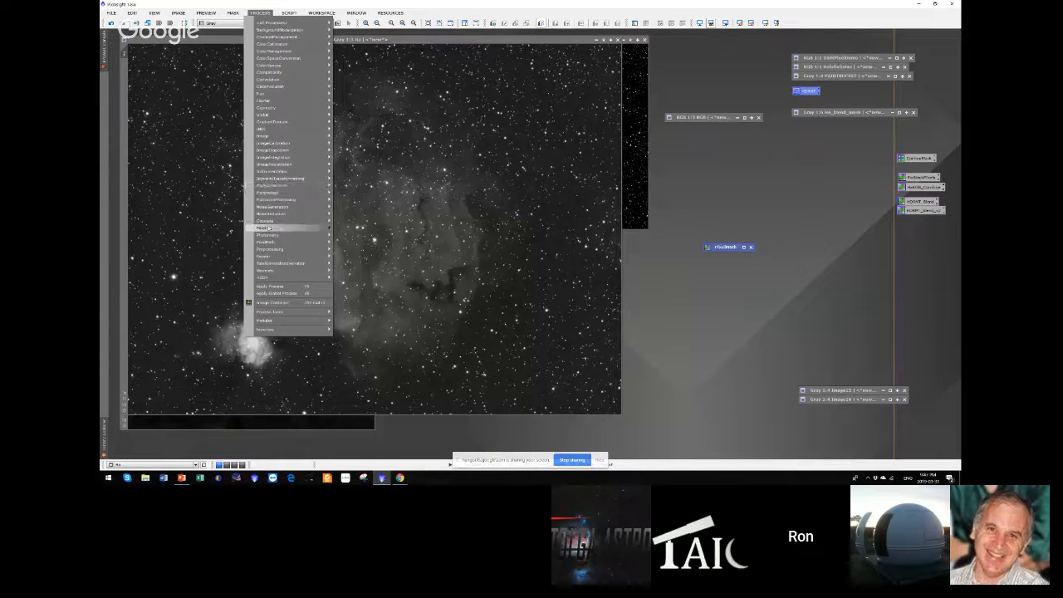
pyautogui.moveTo(287, 242)
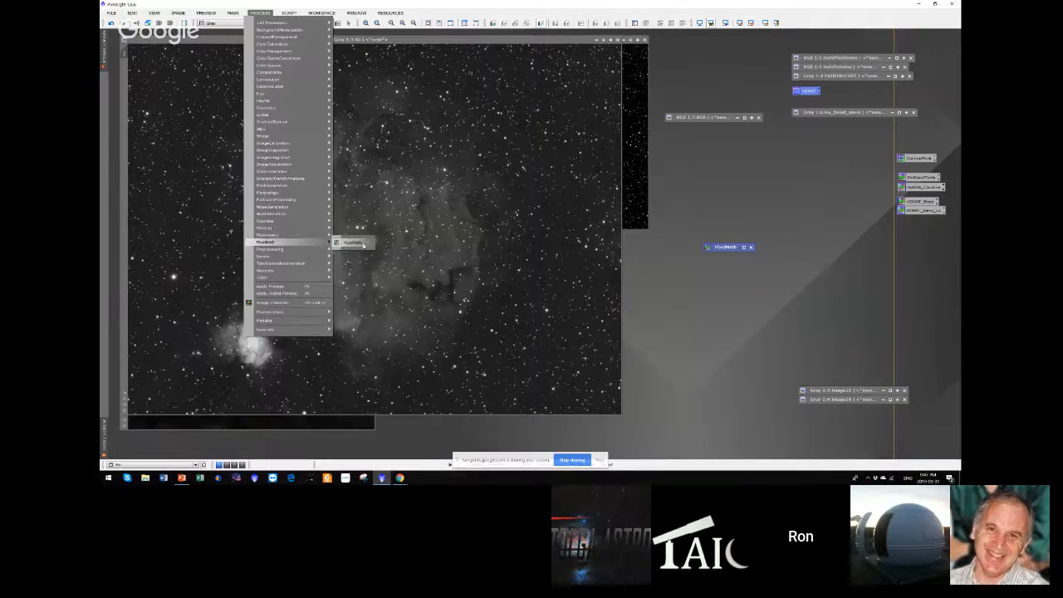
pyautogui.click(362, 244)
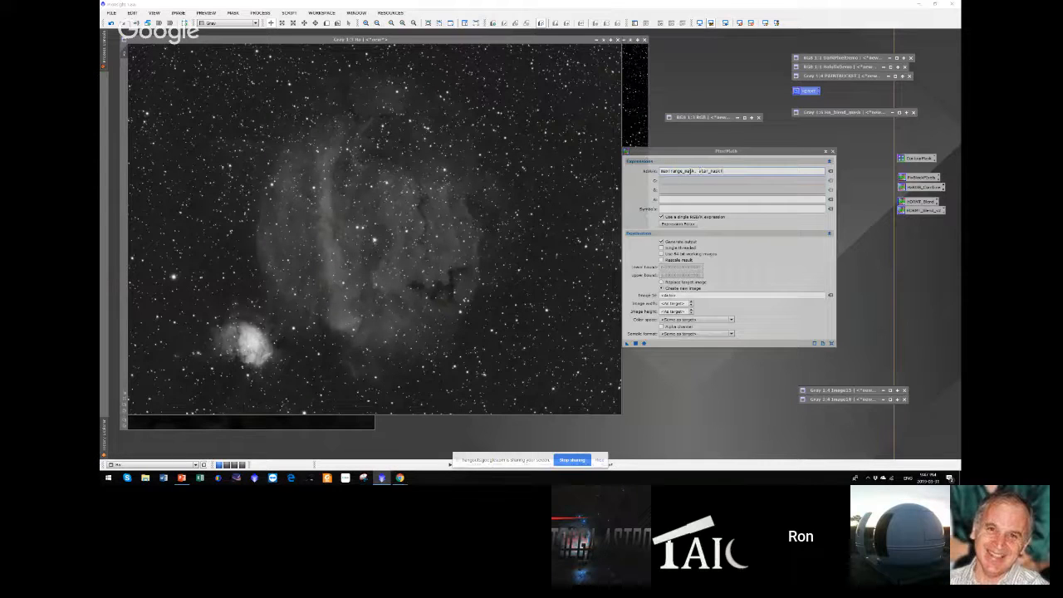
pyautogui.click(694, 171)
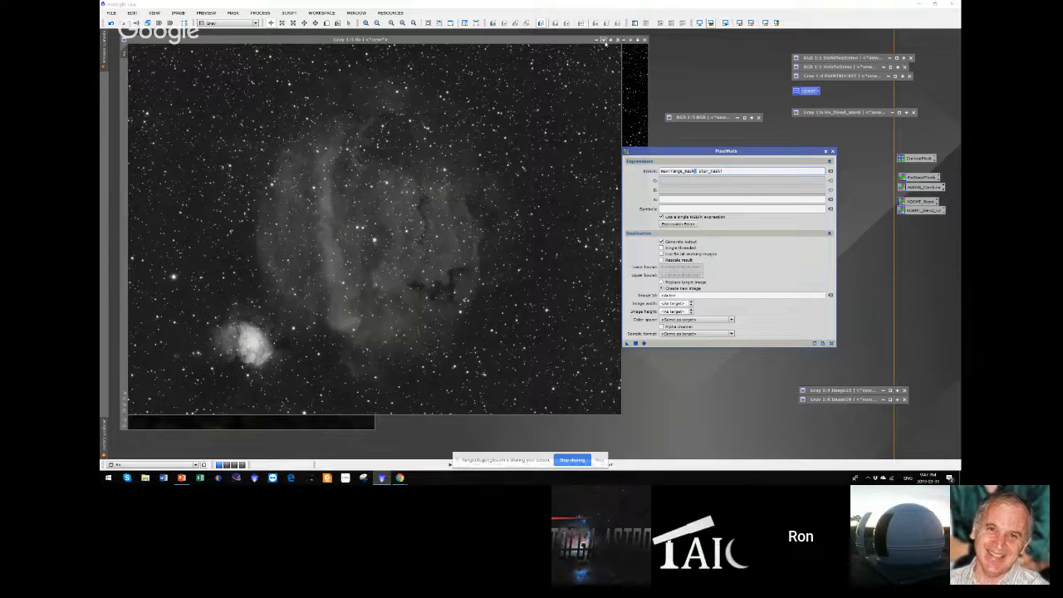
pyautogui.click(606, 40)
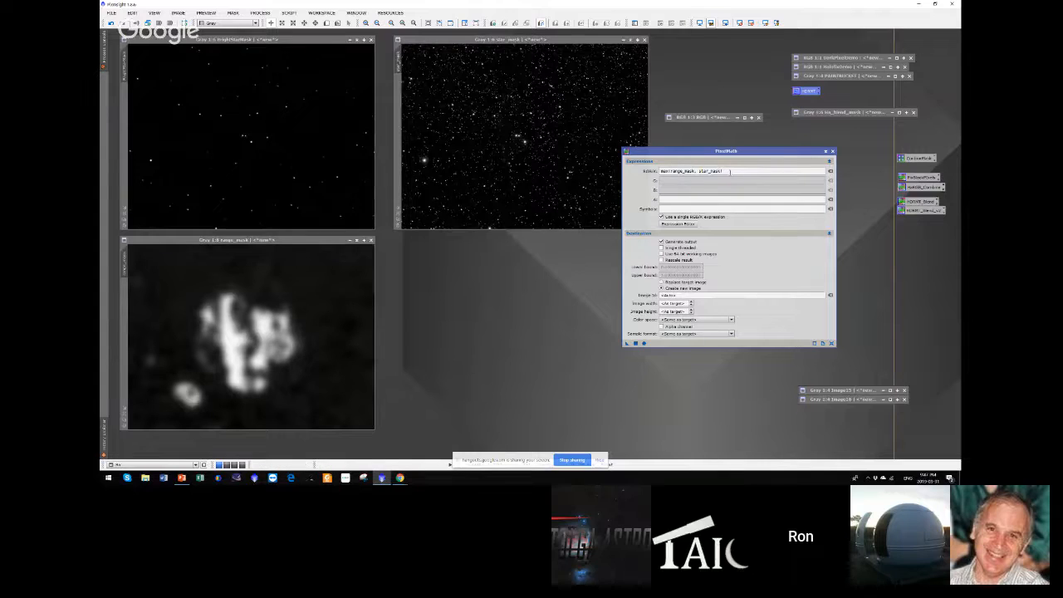
pyautogui.click(730, 172)
pyautogui.doubleClick(839, 112)
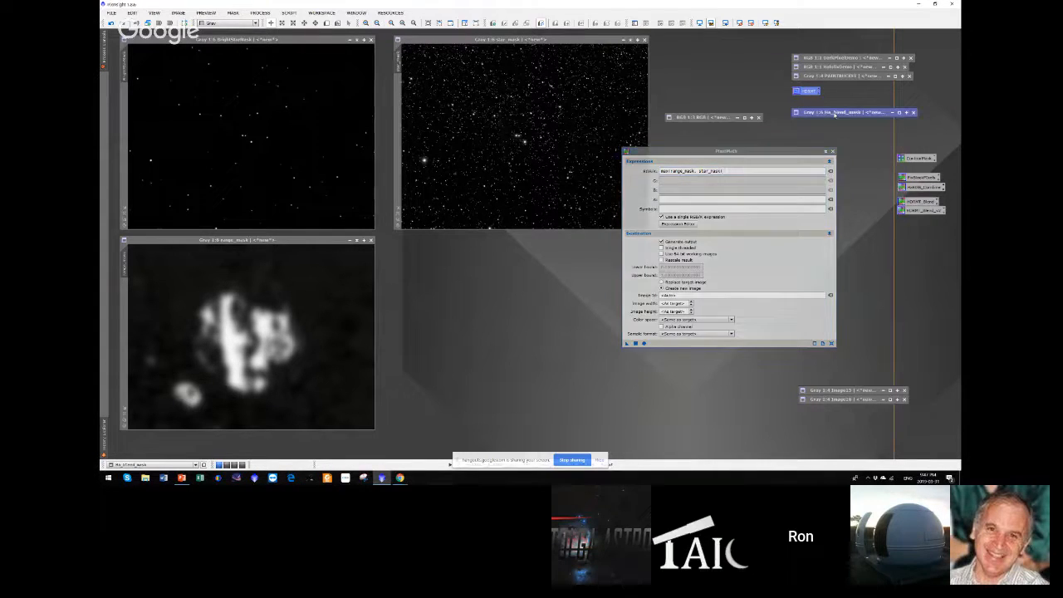
# - Extend the RGB/K expression to max(range_mask, star_mask) - 3*Ha_blend_mask in the Expression Editor, parse it and accept it
pyautogui.click(739, 170)
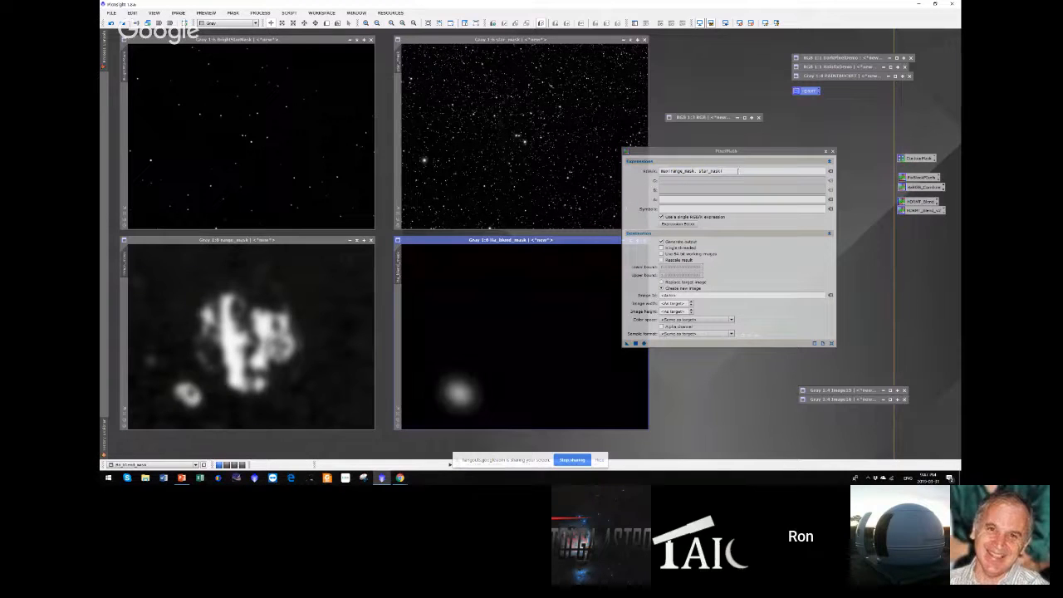
pyautogui.click(679, 224)
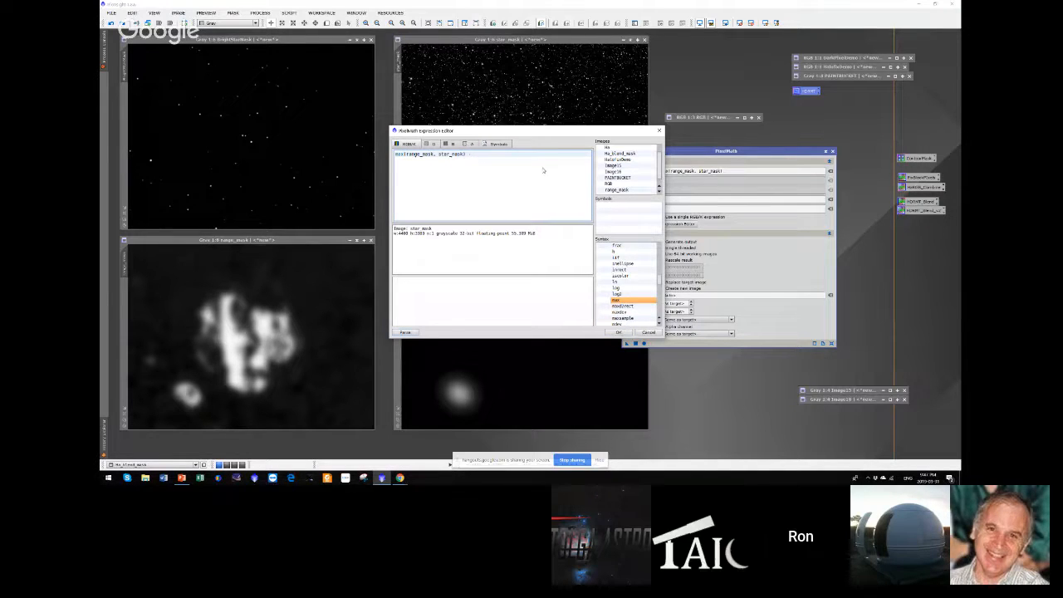
pyautogui.doubleClick(613, 155)
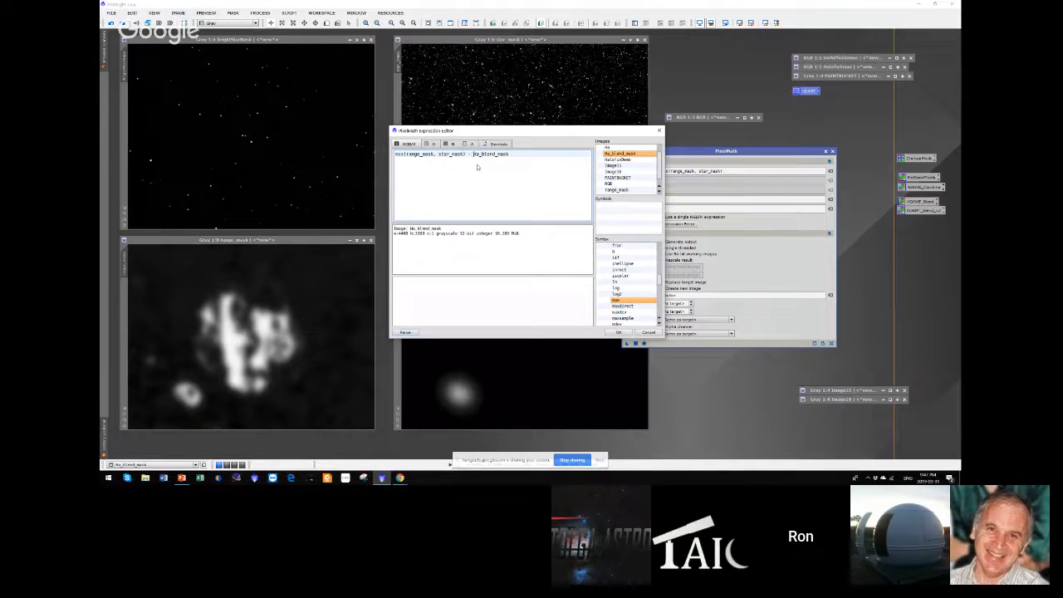
pyautogui.write('3*')
pyautogui.click(411, 334)
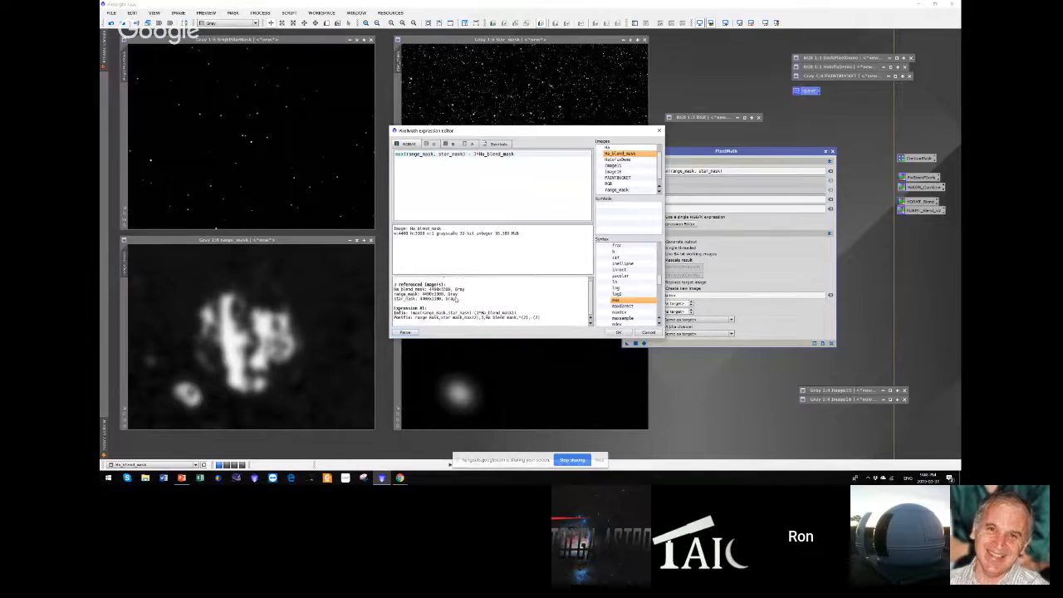
pyautogui.scroll(-1, 456, 300)
pyautogui.click(619, 333)
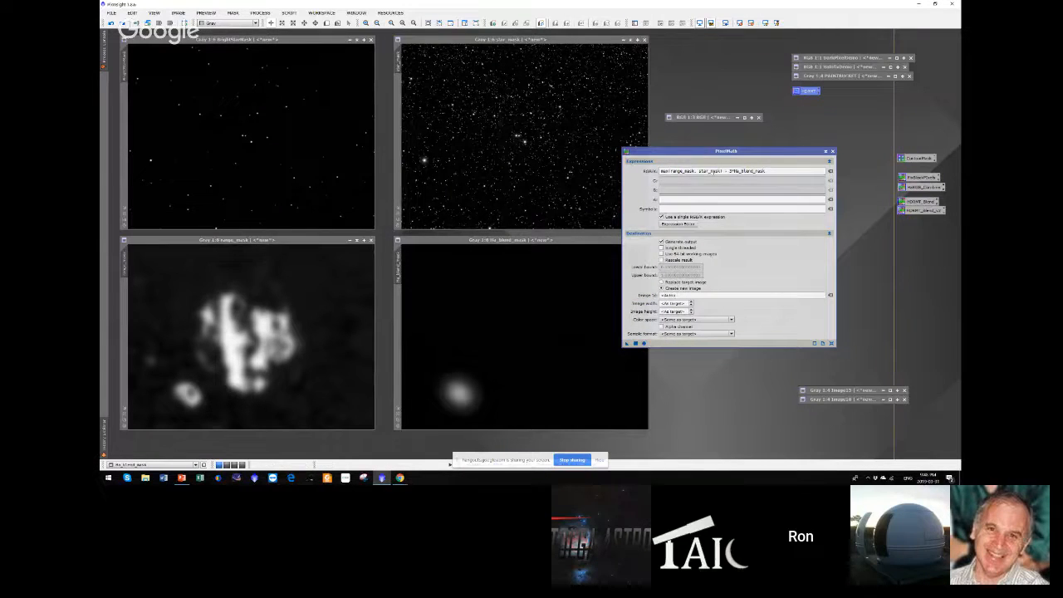
# - Test the parser by removing the multiplication sign before Ha_blend_mask in the Expression Editor, then restore the sign
pyautogui.doubleClick(748, 170)
pyautogui.click(739, 171)
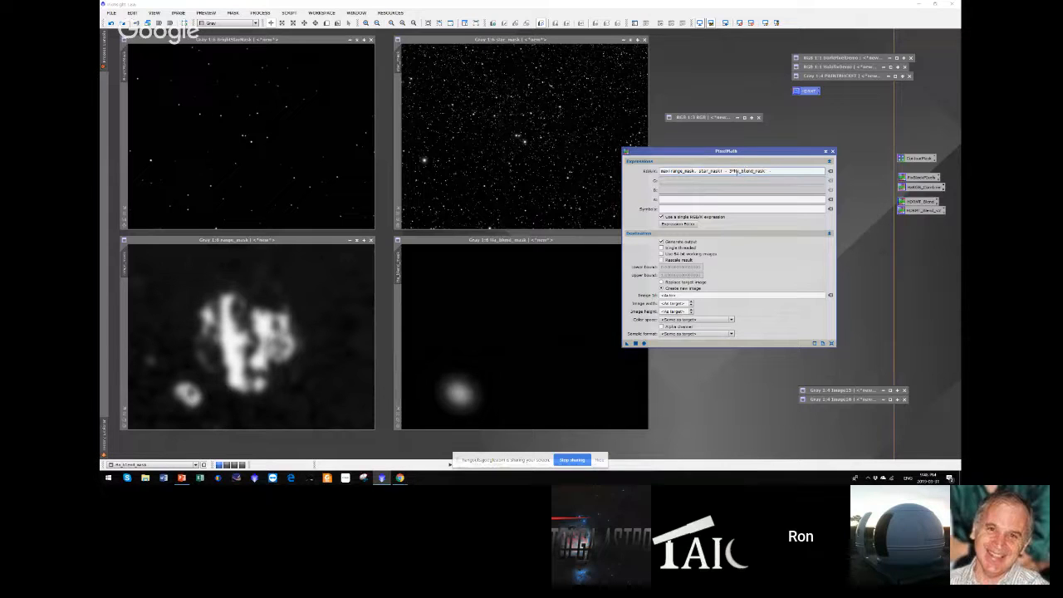
pyautogui.click(679, 224)
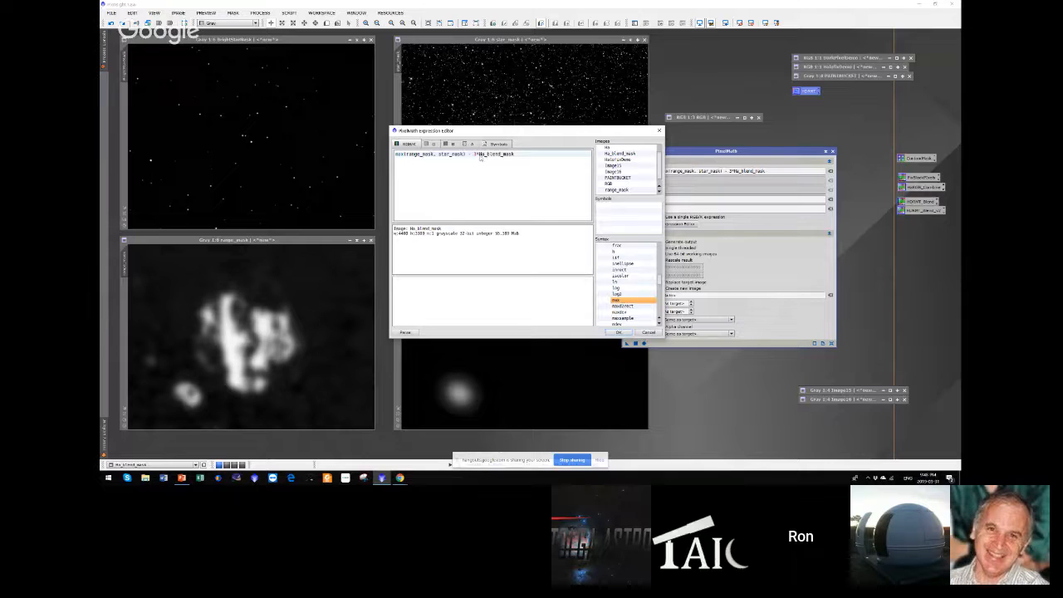
pyautogui.press('BackSpace')
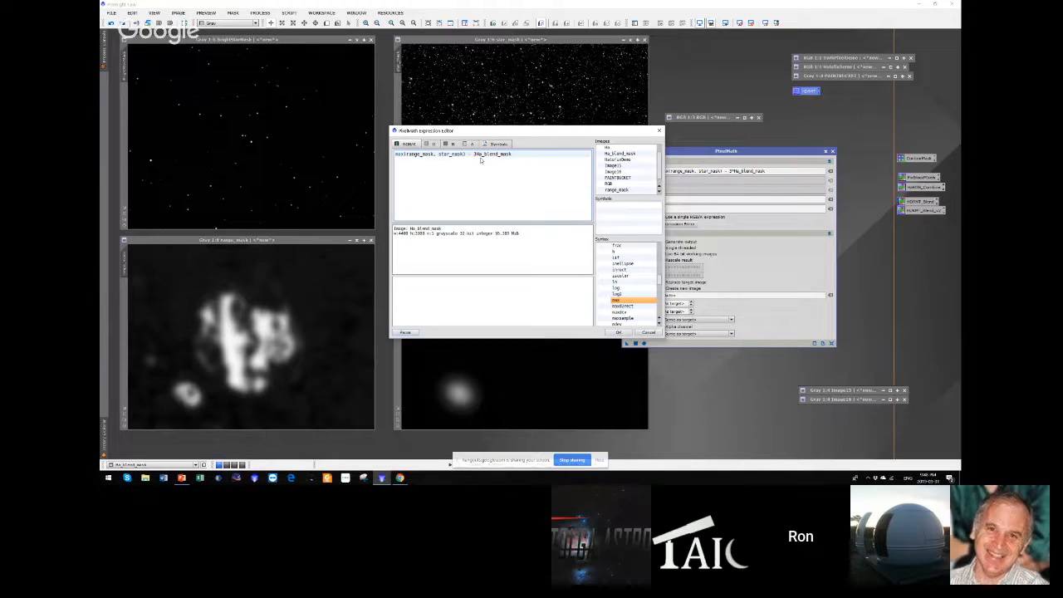
pyautogui.click(405, 332)
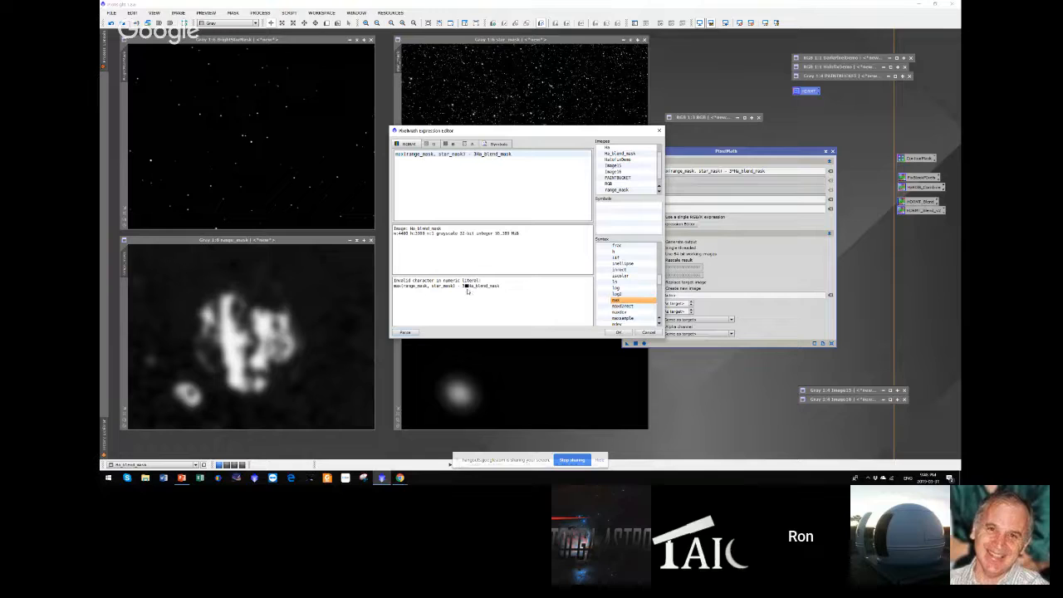
pyautogui.click(478, 158)
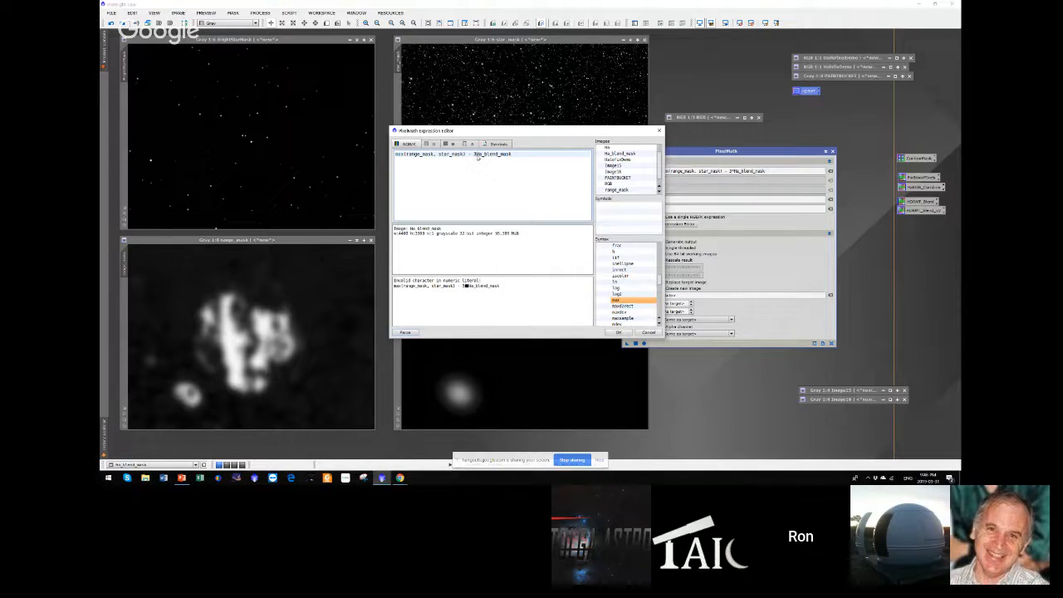
pyautogui.write('*')
# - Test the parser with the closing parenthesis after star_mask removed, then restore the parenthesis, parse again and accept the expression
pyautogui.click(465, 156)
pyautogui.press('BackSpace')
pyautogui.click(405, 332)
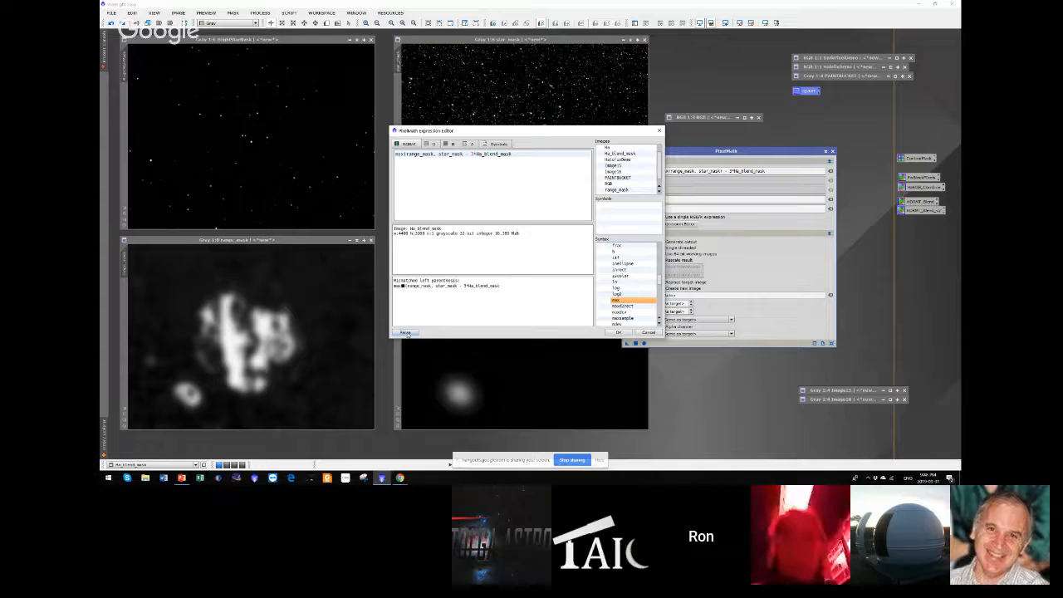
pyautogui.click(464, 156)
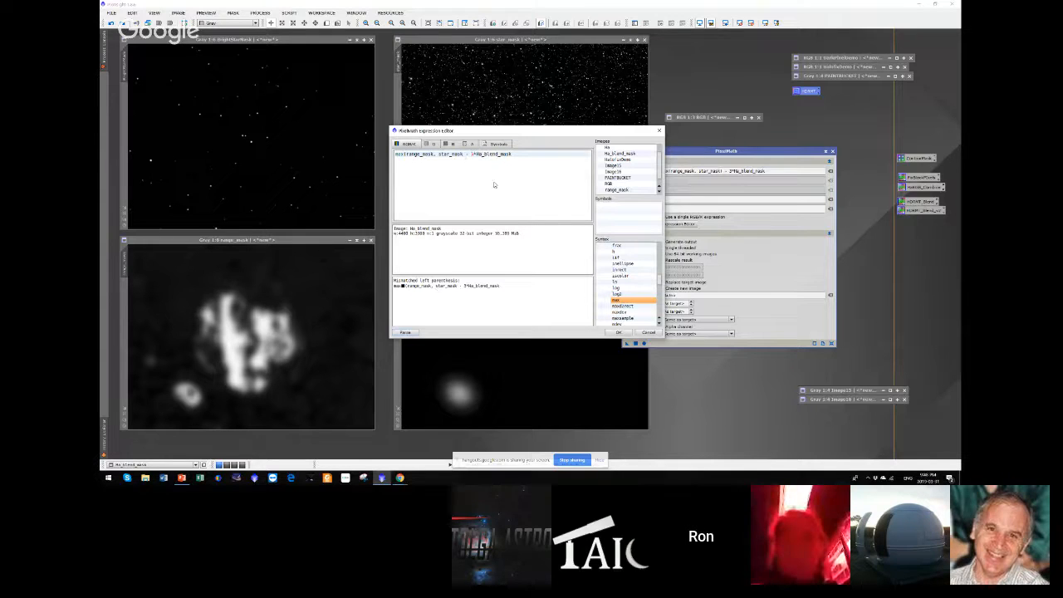
pyautogui.write(')')
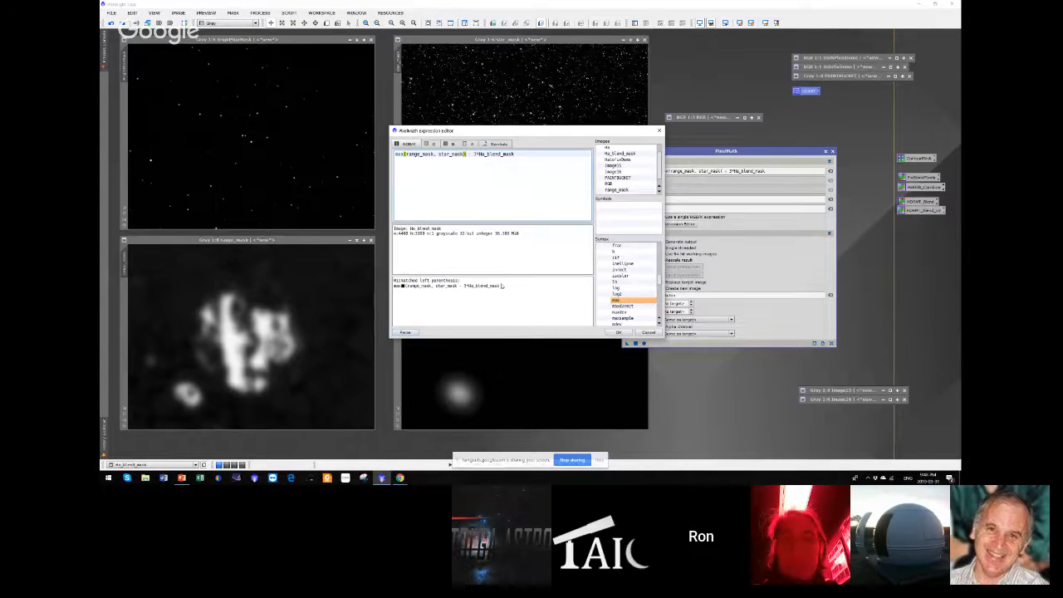
pyautogui.click(407, 333)
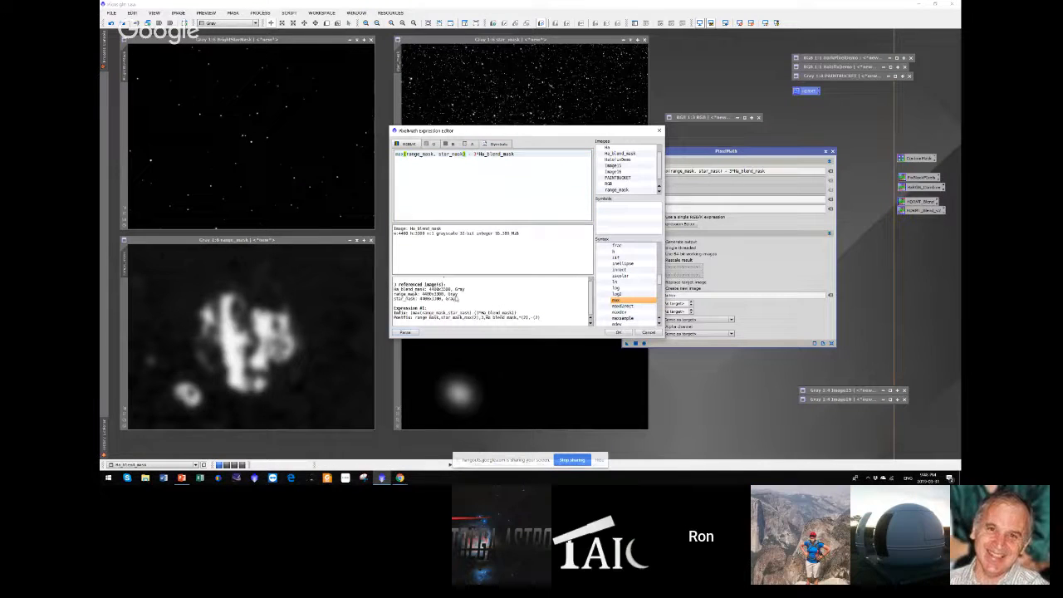
pyautogui.click(616, 332)
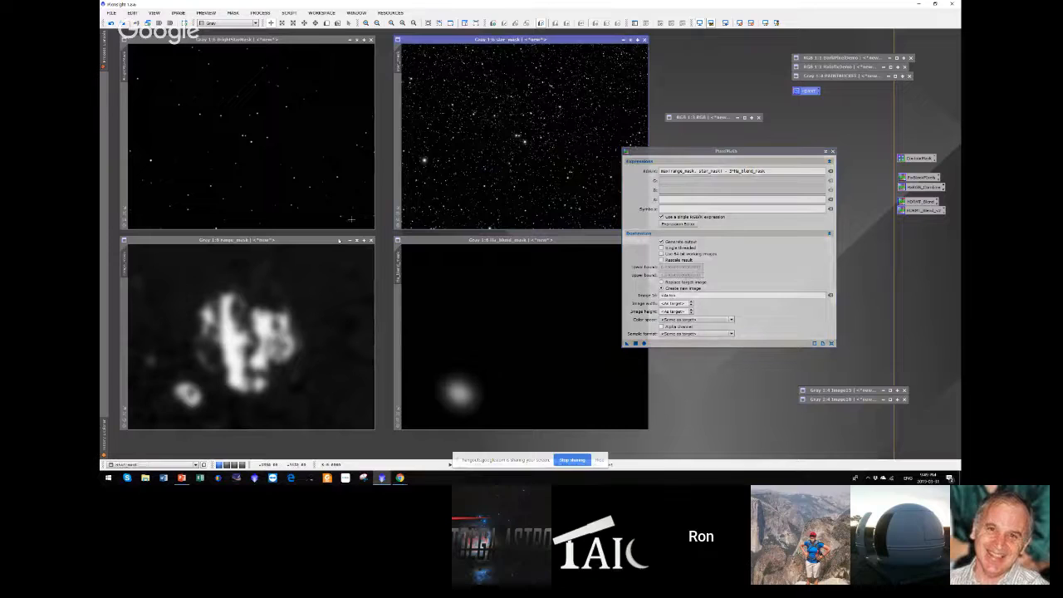
pyautogui.click(246, 375)
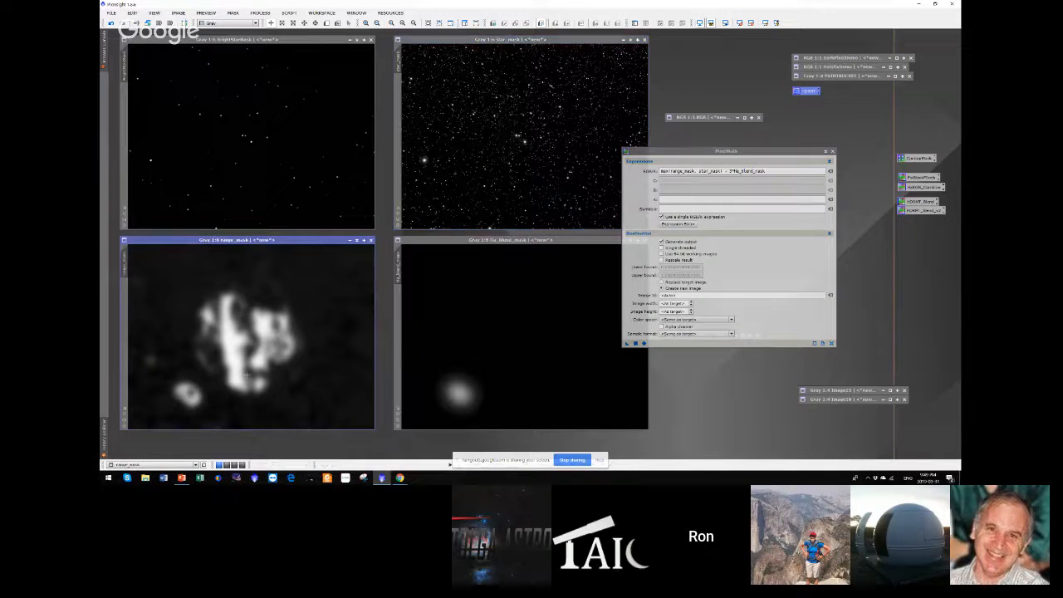
# - Apply max(range_mask, star_mask) - 3*Ha_blend_mask with the Ha_blend_mask window as target to generate a new image, then close that image
pyautogui.click(526, 344)
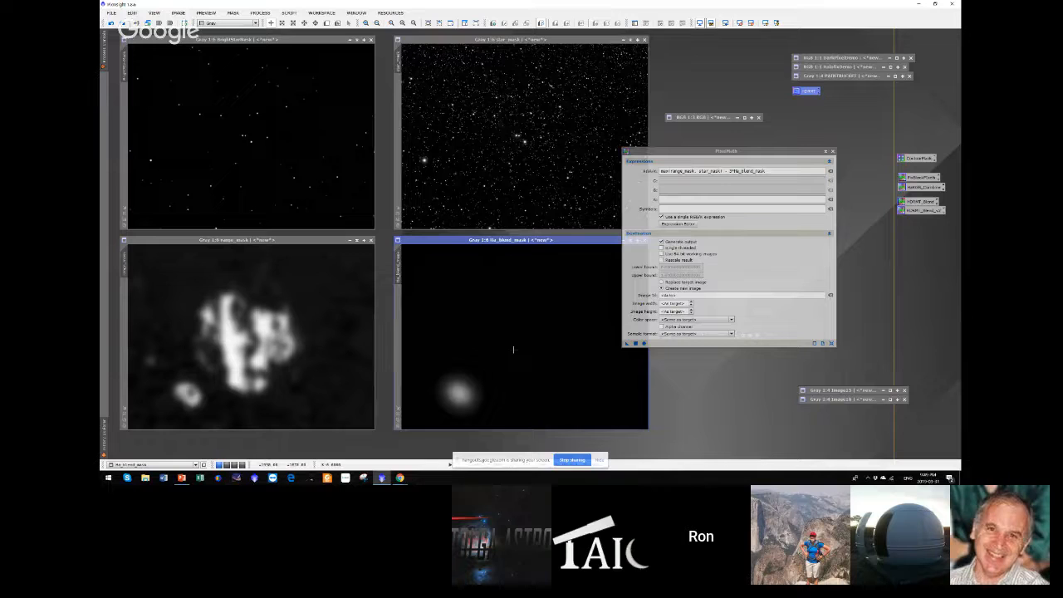
pyautogui.moveTo(628, 343); pyautogui.dragTo(587, 314)
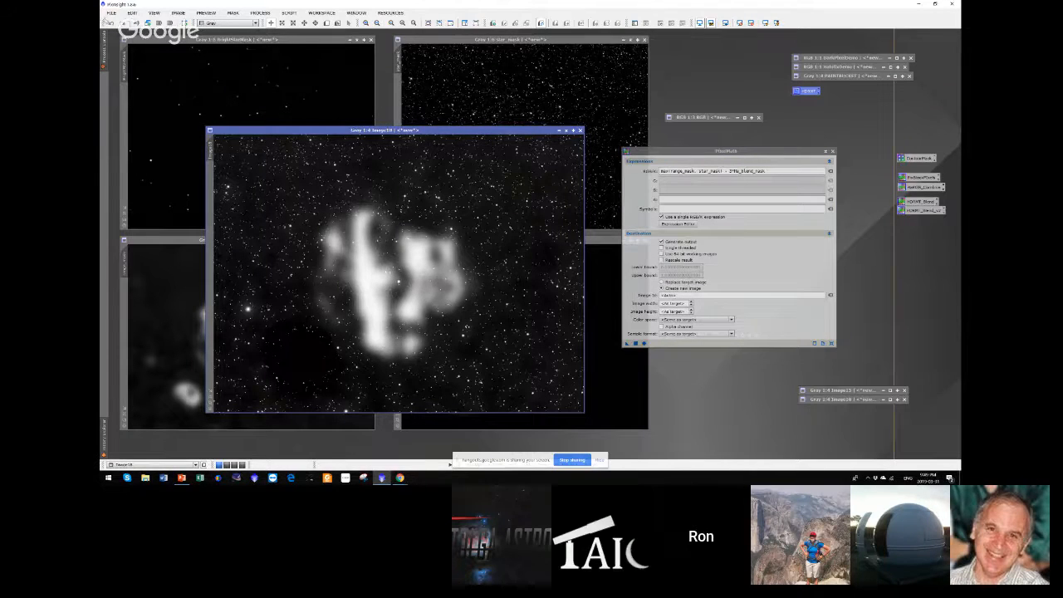
pyautogui.click(104, 32)
pyautogui.click(579, 131)
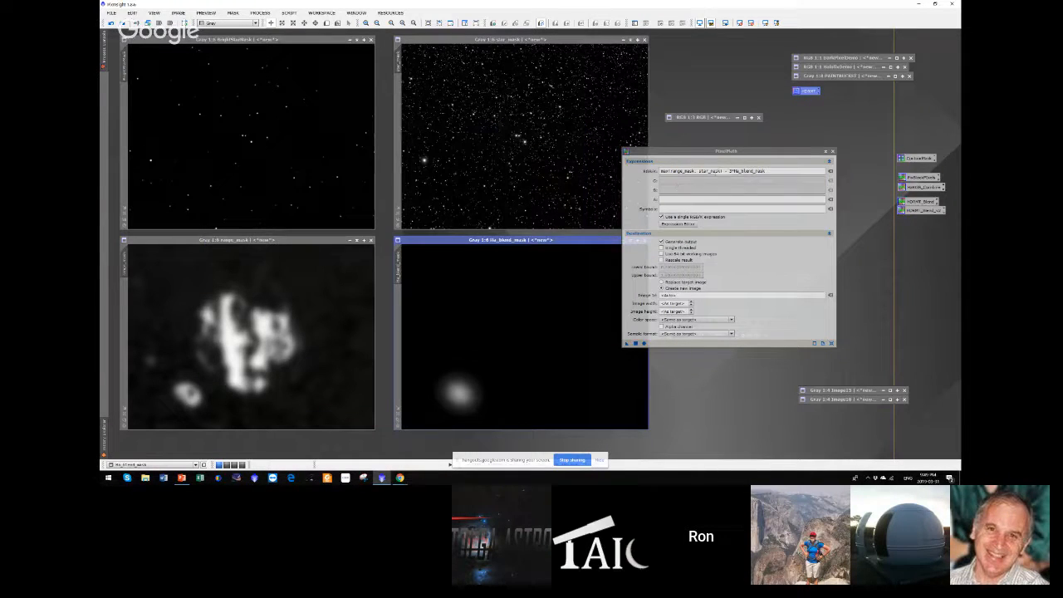
# - Reduce the Ha_blend_mask multiplier in the PixelMath expression to 2, generate the combined mask image and close it
pyautogui.click(726, 169)
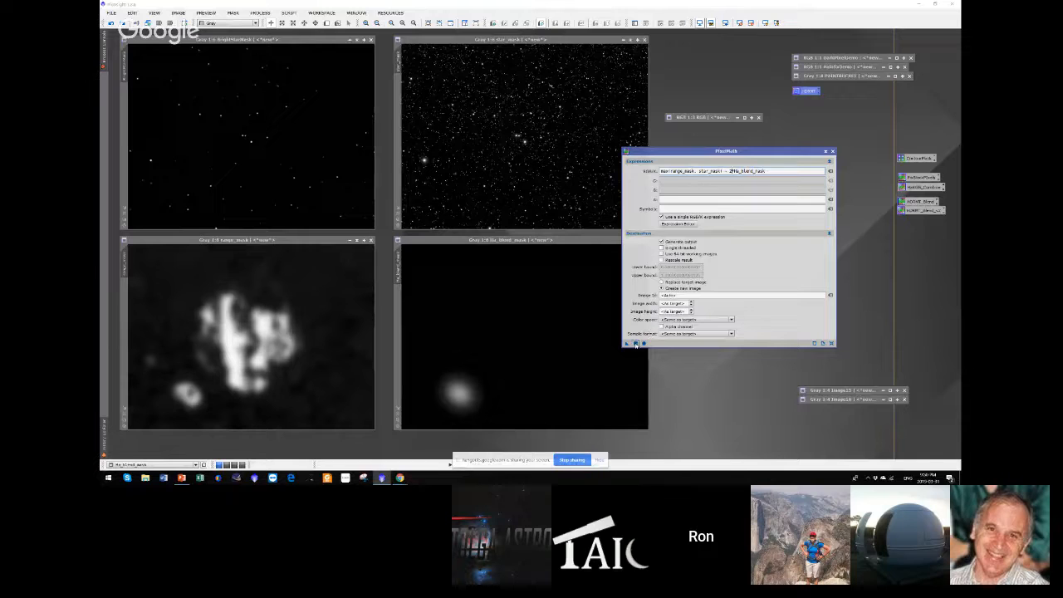
pyautogui.moveTo(628, 343); pyautogui.dragTo(614, 357)
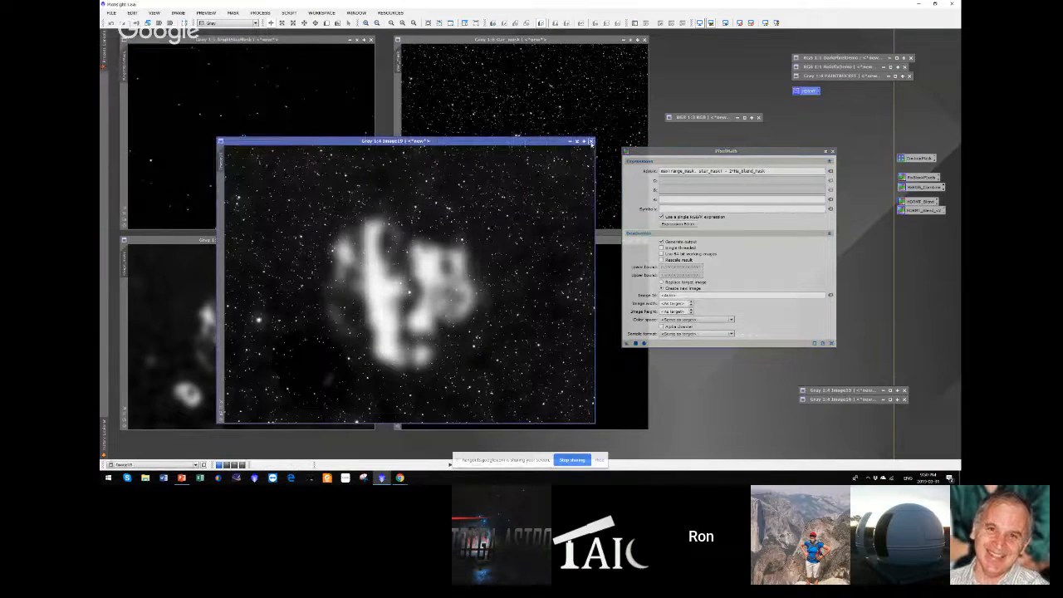
pyautogui.click(590, 141)
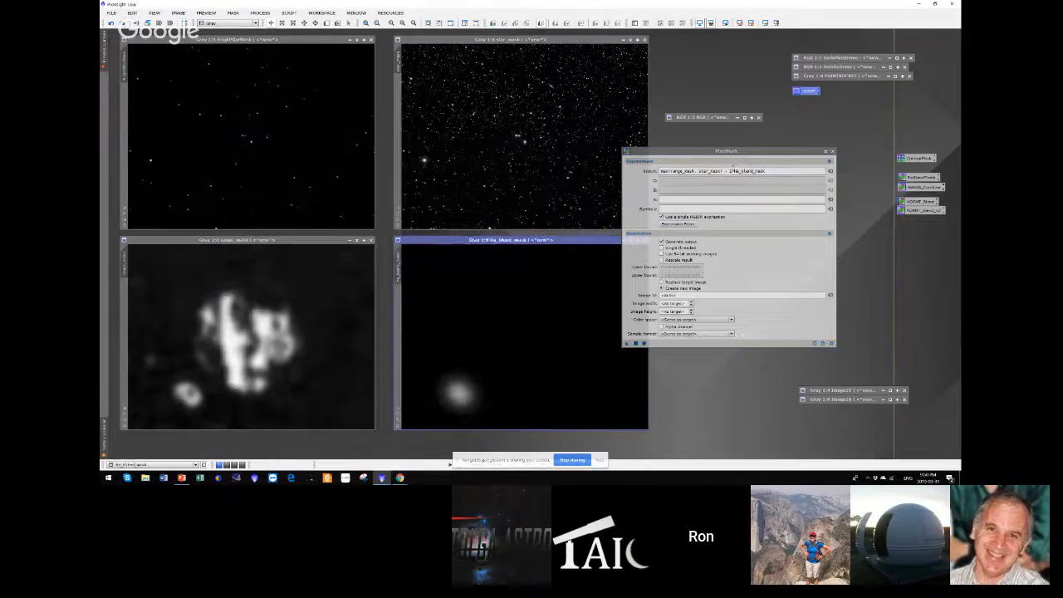
# - Set the Ha_blend_mask multiplier to 1, generate the combined mask image, then close the image and PixelMath
pyautogui.click(730, 170)
pyautogui.press('BackSpace')
pyautogui.write('3')
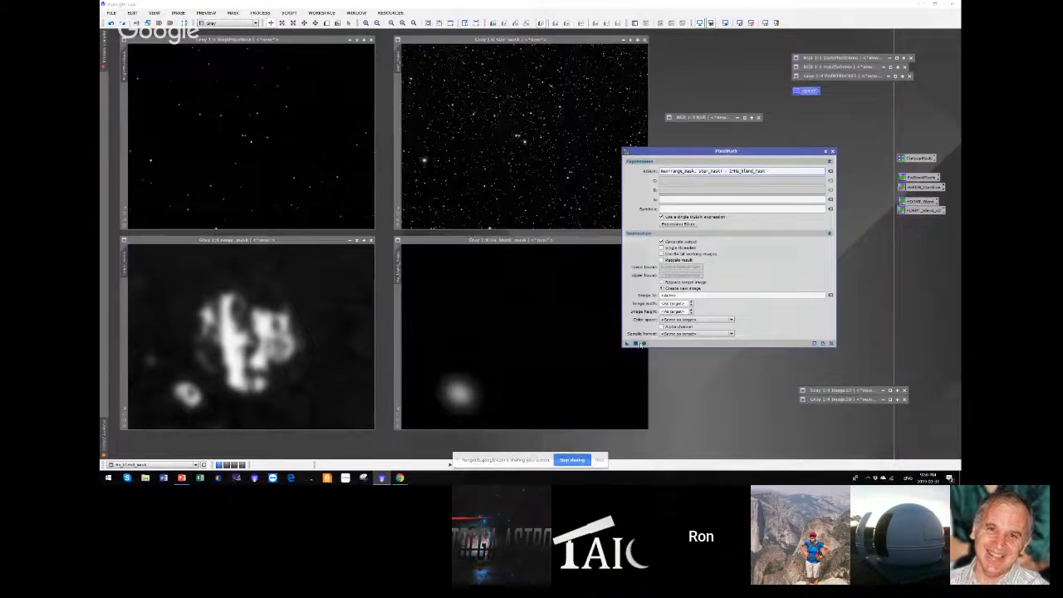
pyautogui.click(636, 343)
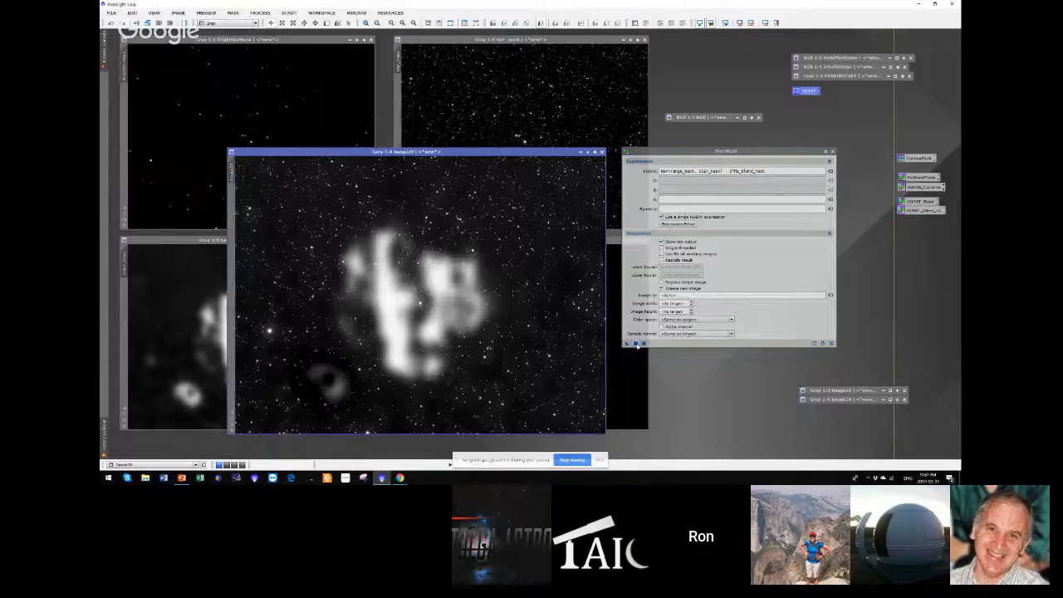
pyautogui.click(603, 152)
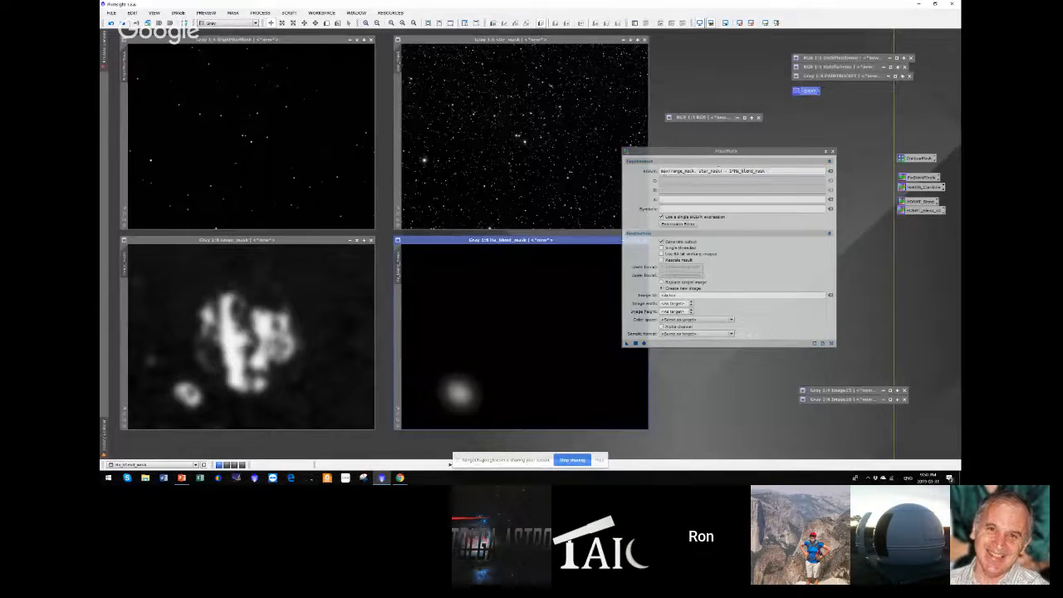
pyautogui.moveTo(661, 170); pyautogui.dragTo(723, 171)
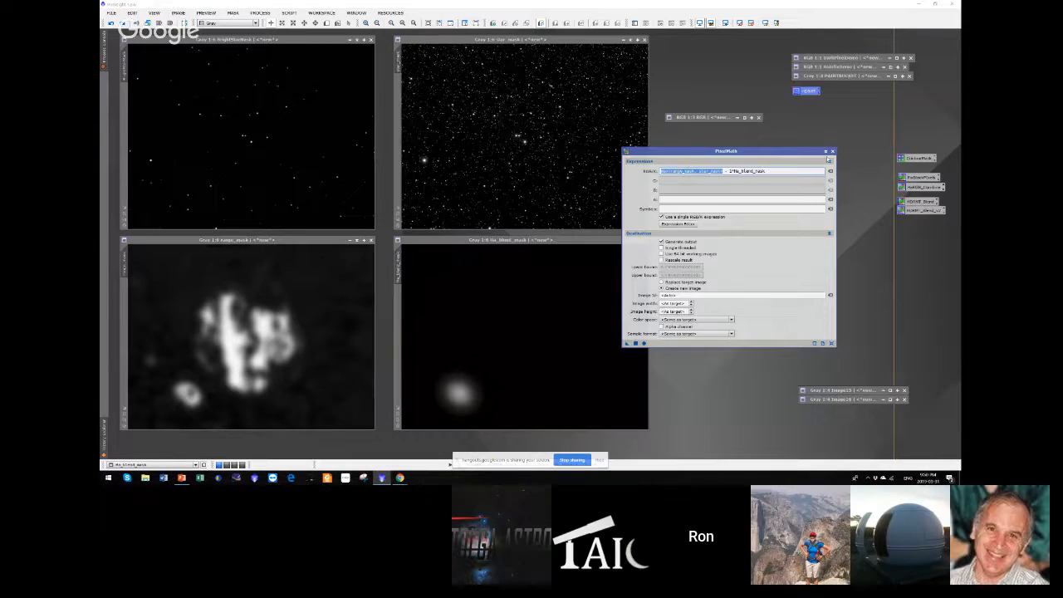
pyautogui.click(832, 151)
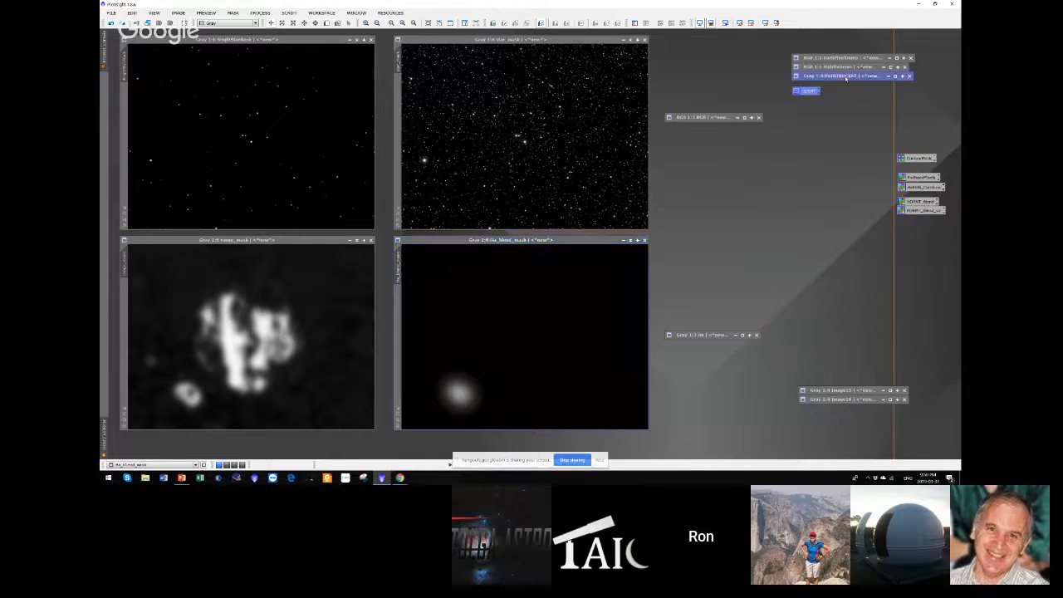
# - Restore the PAINTBUCKET image, duplicate it onto the workspace and rename the clone BLACK
pyautogui.doubleClick(846, 75)
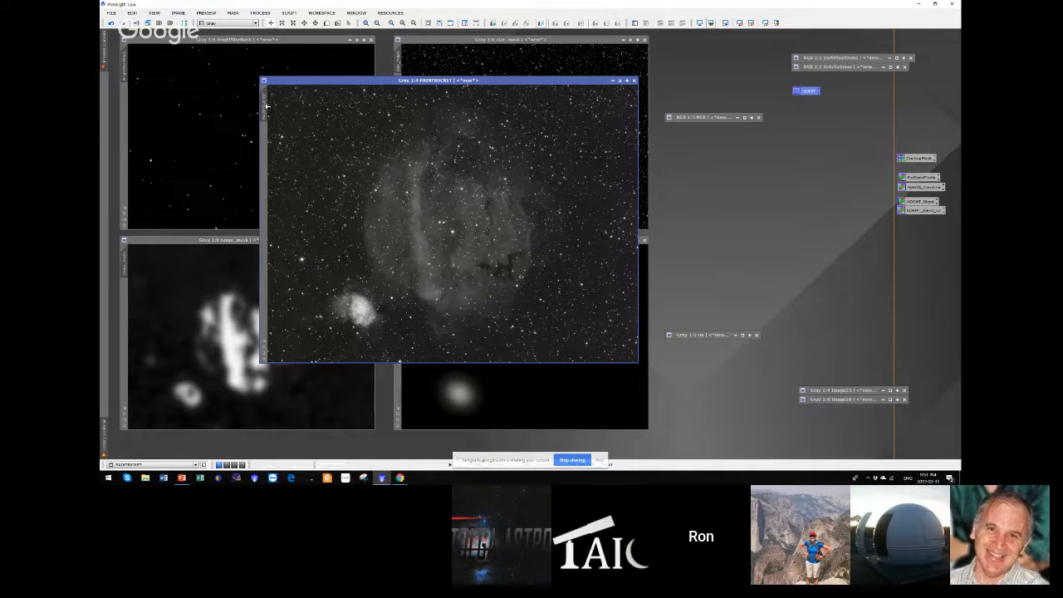
pyautogui.moveTo(267, 107)
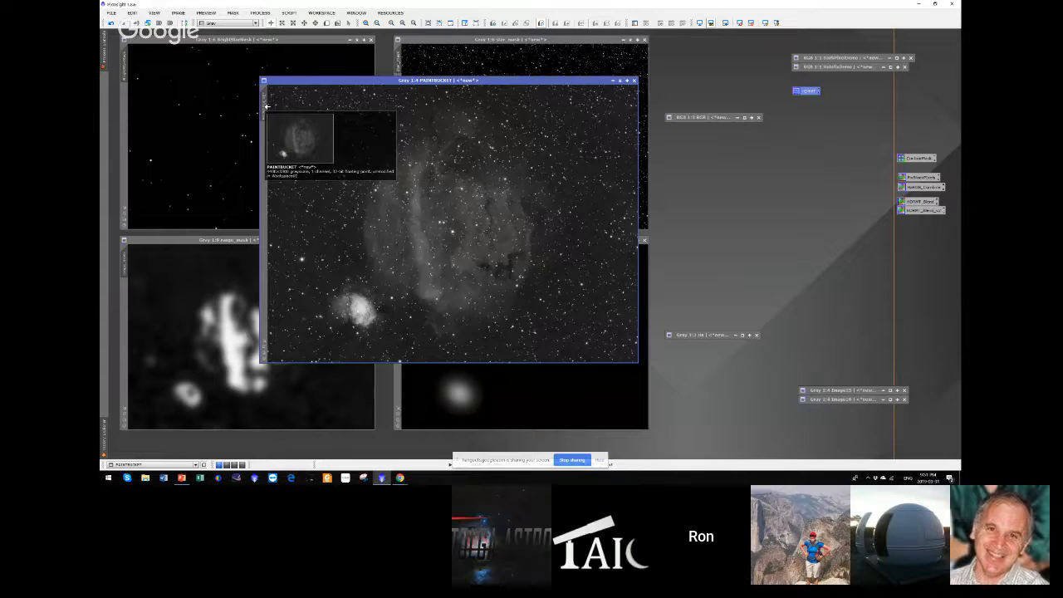
pyautogui.moveTo(266, 106)
pyautogui.mouseDown()
pyautogui.moveTo(331, 106)
pyautogui.moveTo(418, 127)
pyautogui.mouseUp()
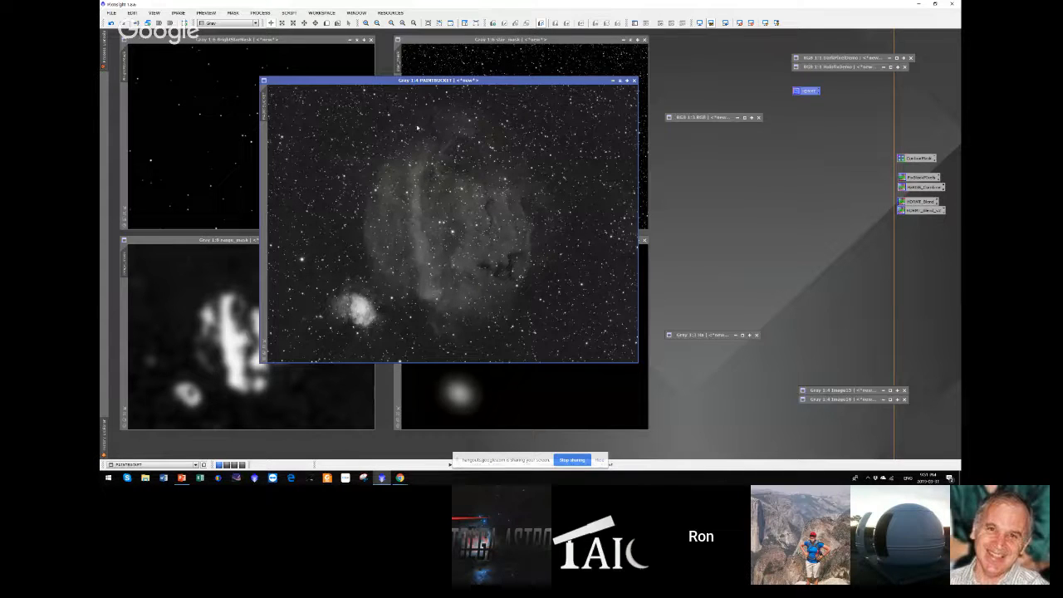
pyautogui.doubleClick(418, 128)
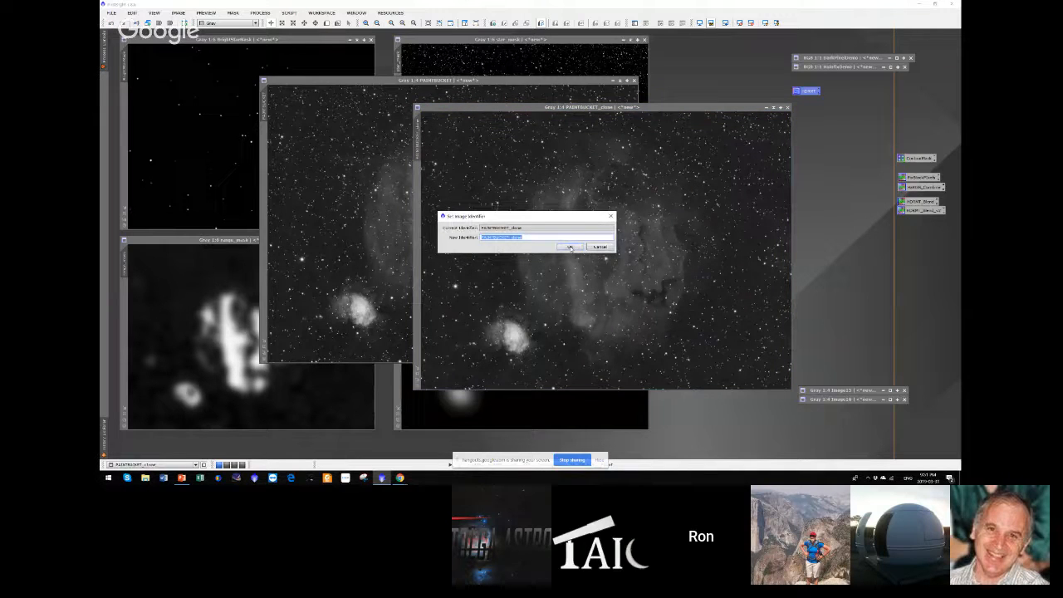
pyautogui.write('BLACK')
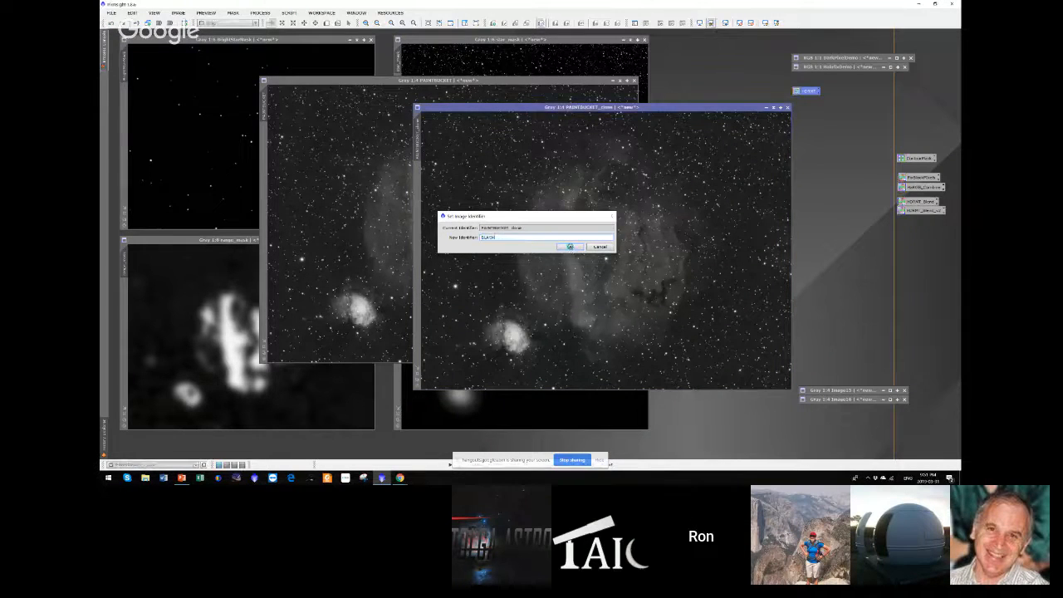
pyautogui.press('Return')
# - Rename the original PAINTBUCKET image as WHITE
pyautogui.doubleClick(266, 104)
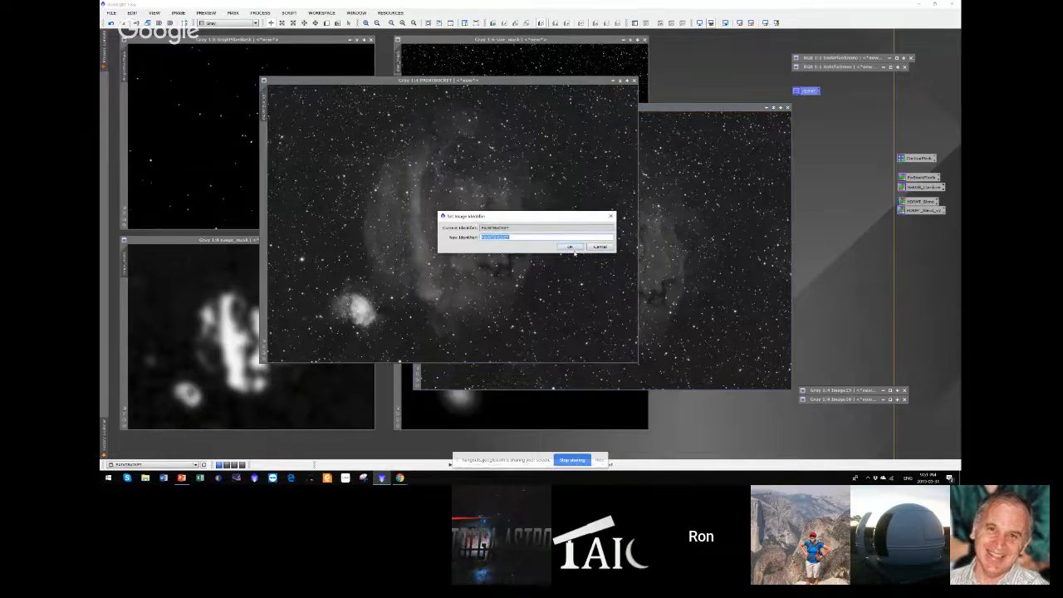
pyautogui.write('WHITE')
pyautogui.press('Return')
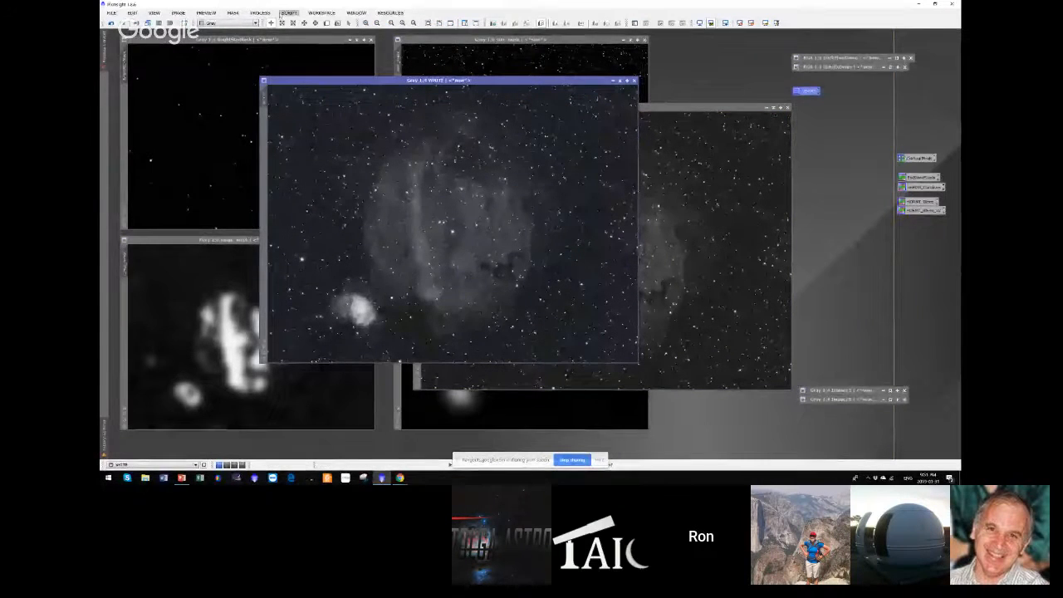
# - Reopen PixelMath, reset its settings, enter 1 as the RGB/K expression and apply it to the WHITE image
pyautogui.click(259, 13)
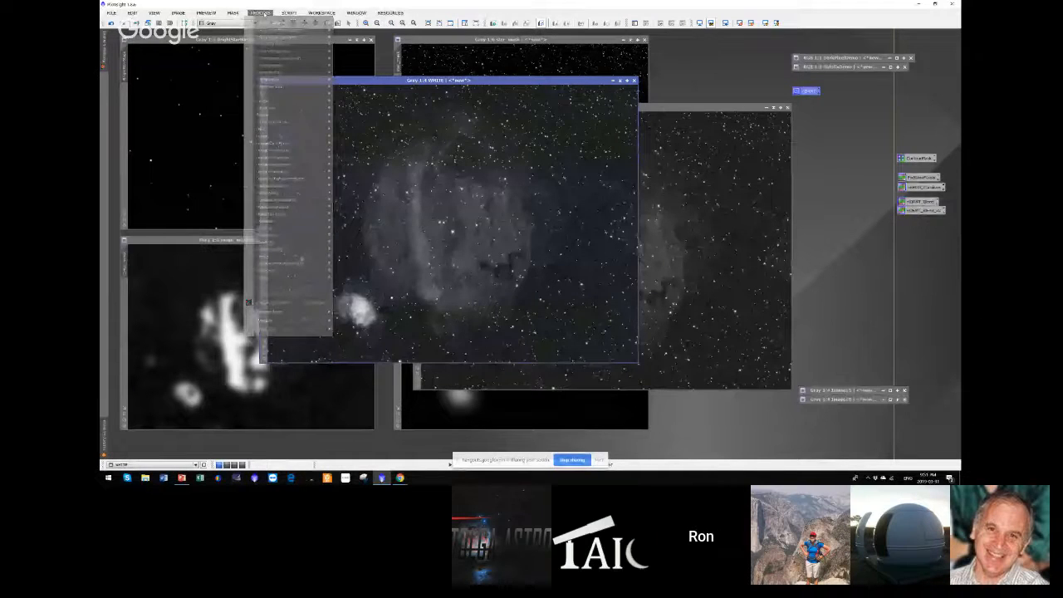
pyautogui.moveTo(286, 237)
pyautogui.click(344, 243)
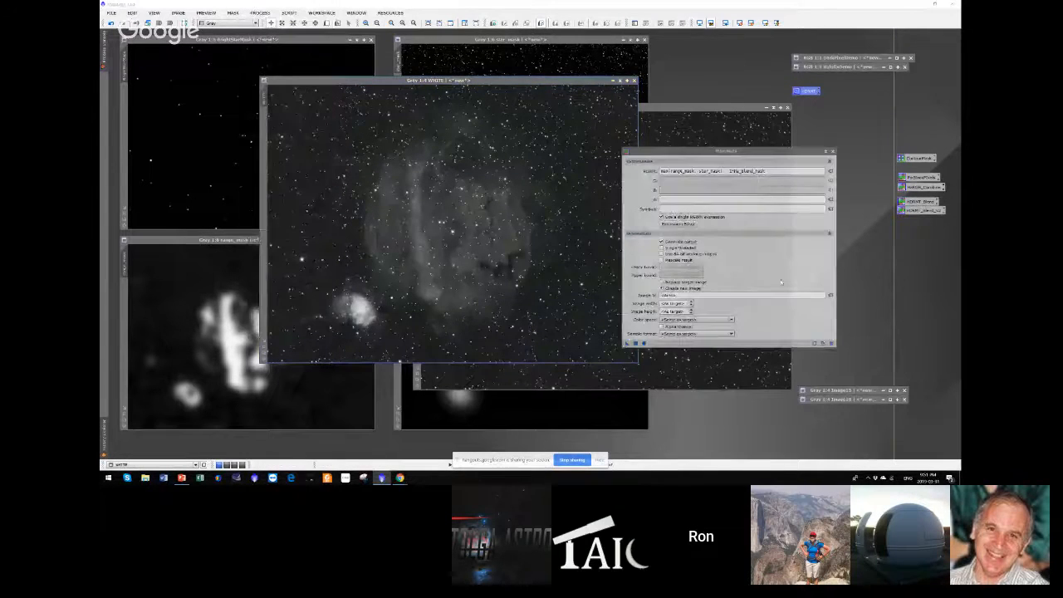
pyautogui.click(831, 342)
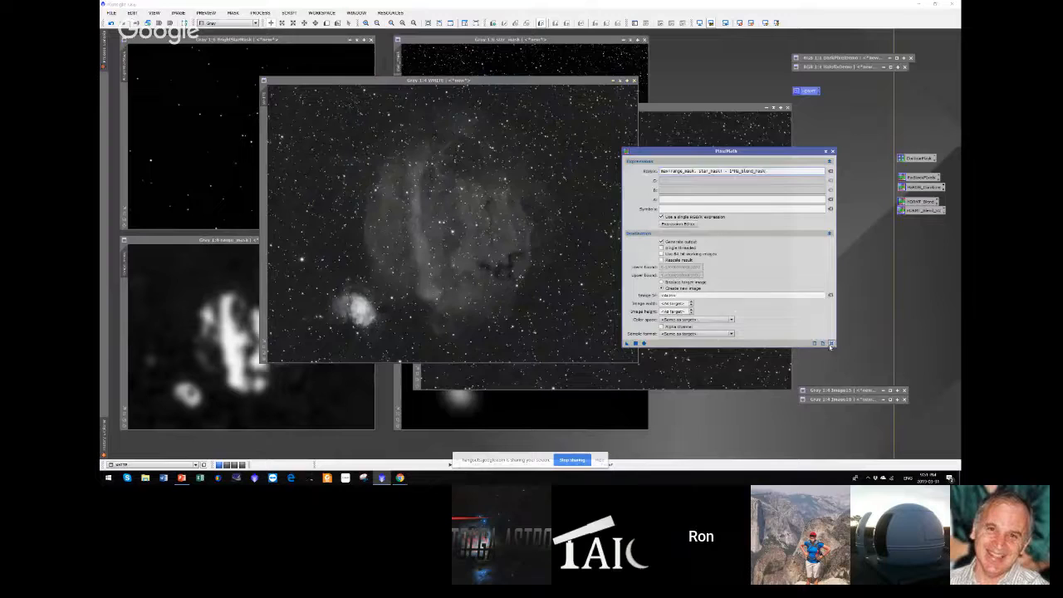
pyautogui.click(666, 172)
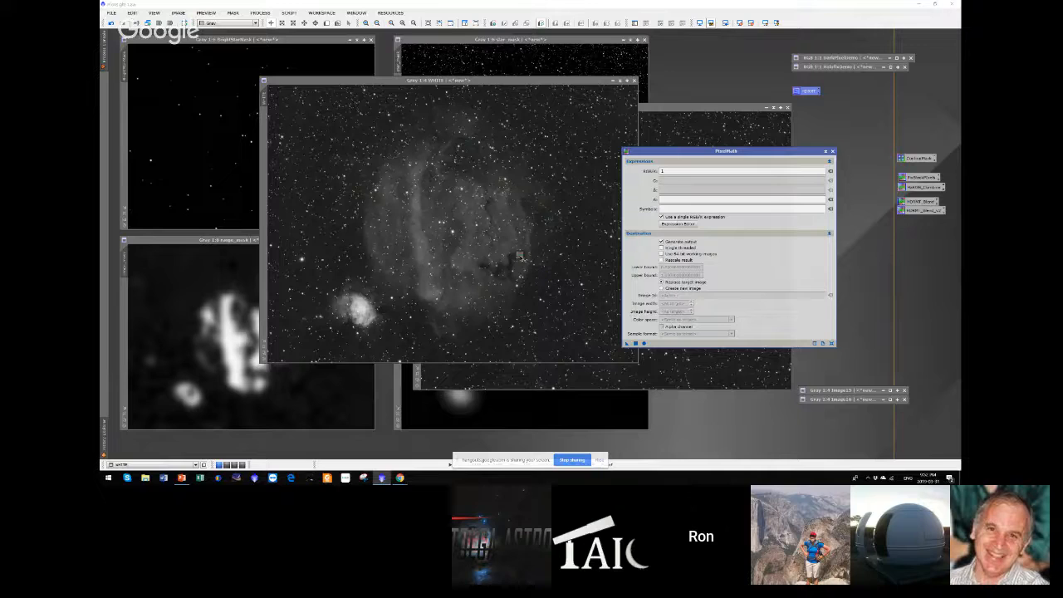
pyautogui.moveTo(521, 258); pyautogui.dragTo(518, 255)
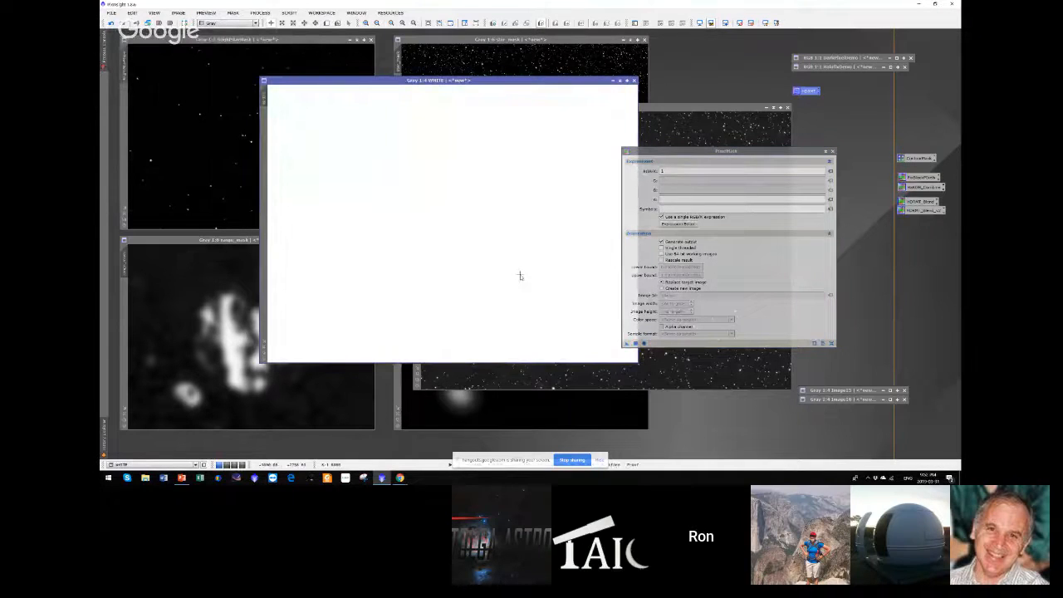
# - Change the RGB/K expression to 0, apply it to the BLACK image and close PixelMath
pyautogui.click(688, 107)
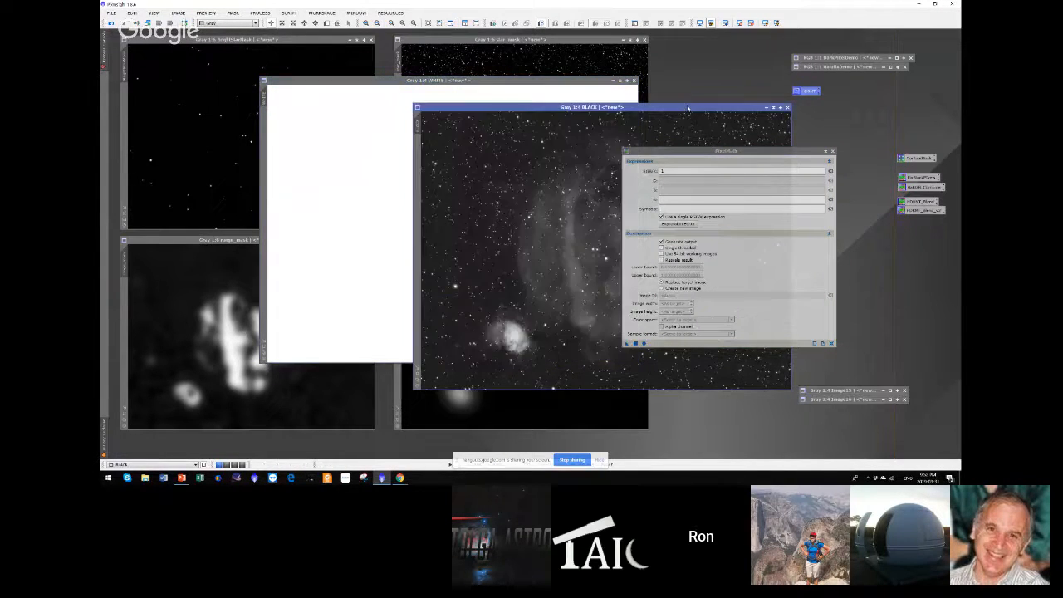
pyautogui.click(670, 171)
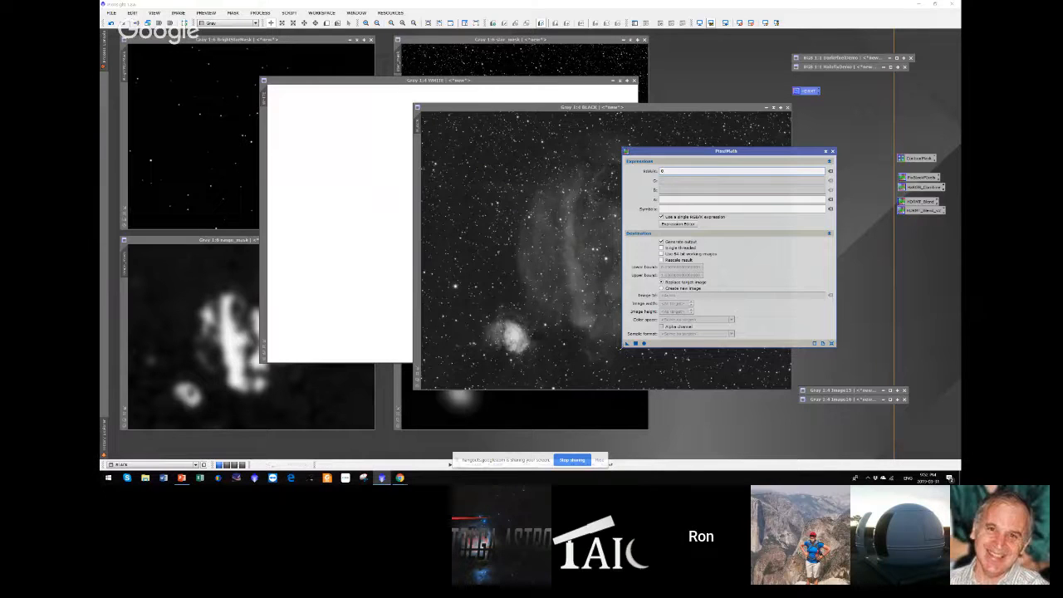
pyautogui.moveTo(560, 277); pyautogui.dragTo(559, 272)
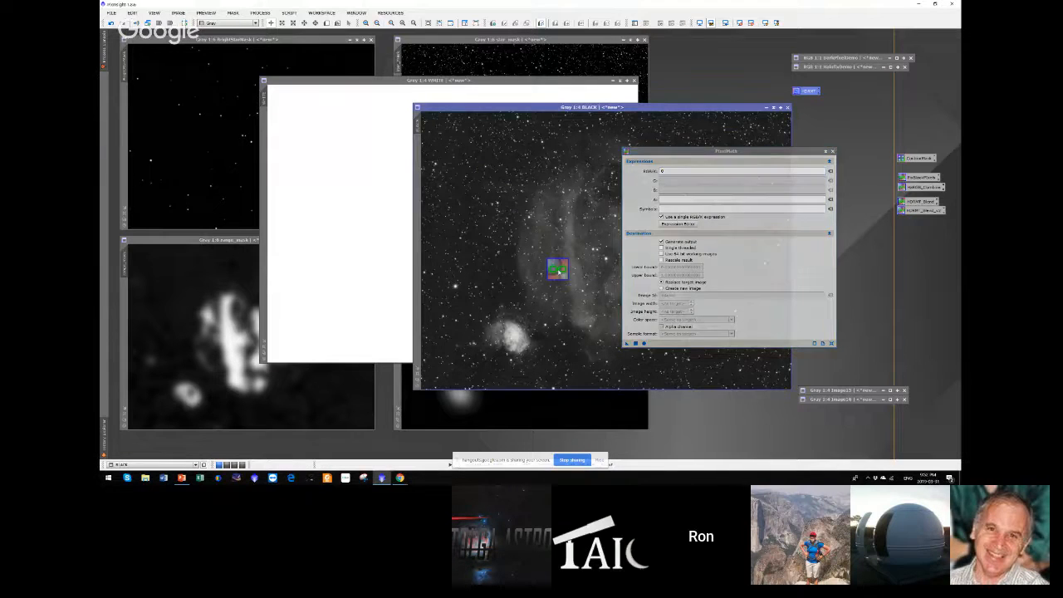
pyautogui.click(832, 151)
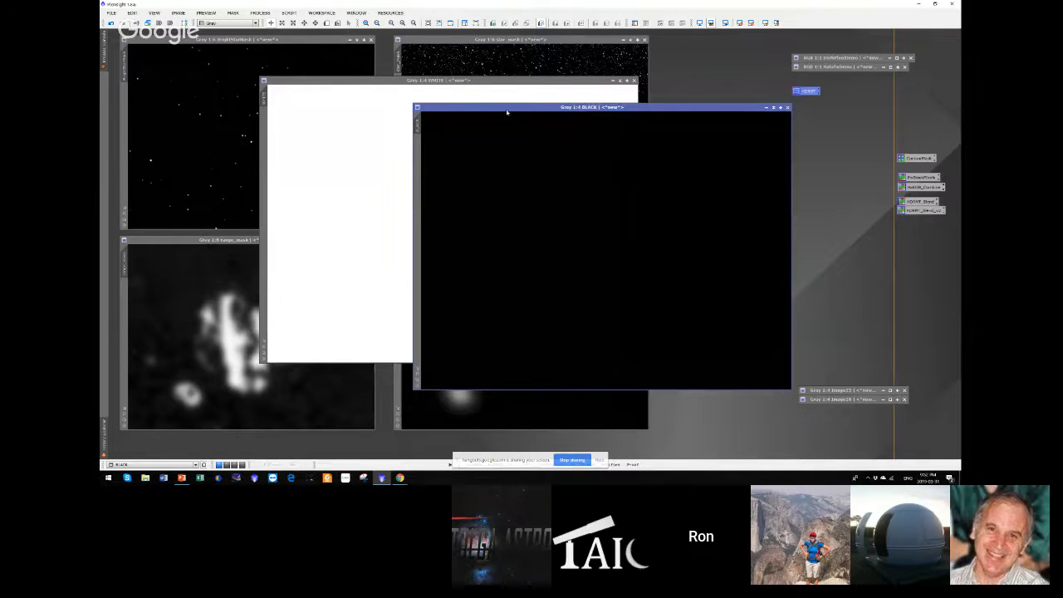
# - Zoom the BLACK image out to 1:7, fit its window to the image and place it beside the mask windows
pyautogui.click(377, 23)
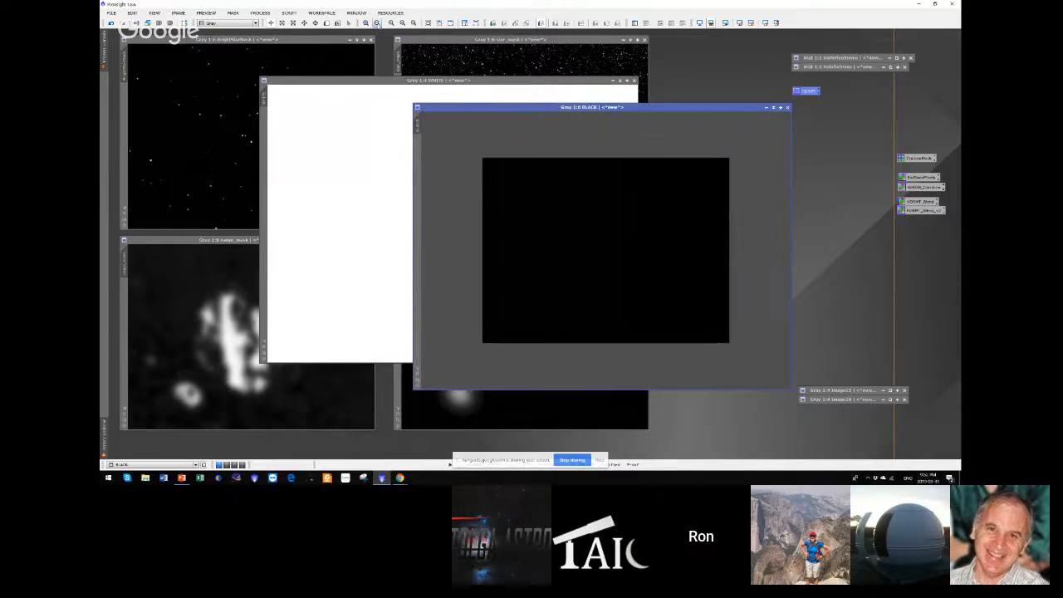
pyautogui.click(377, 23)
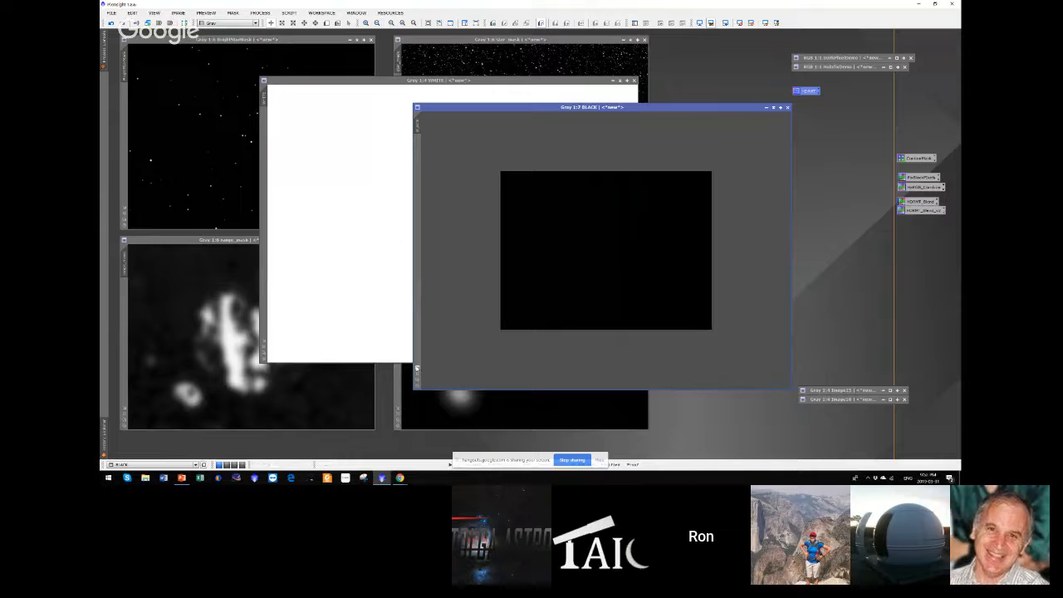
pyautogui.click(418, 368)
pyautogui.moveTo(563, 106); pyautogui.dragTo(779, 149)
# - Zoom the WHITE image out to 1:7, fit its window to the image and place it overlapping the BLACK window
pyautogui.click(406, 172)
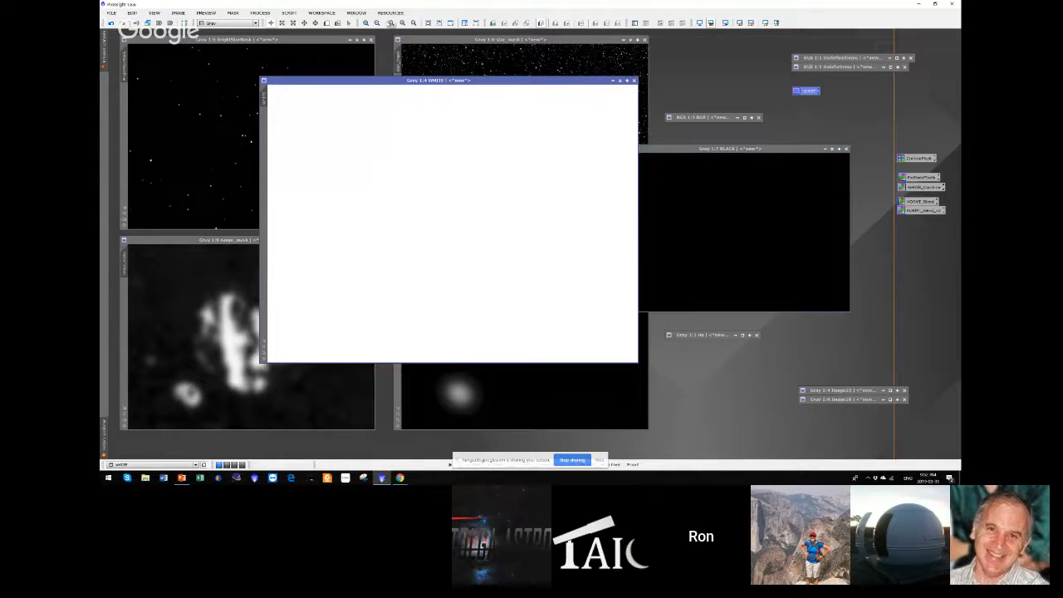
pyautogui.click(378, 23)
pyautogui.click(378, 24)
pyautogui.click(378, 23)
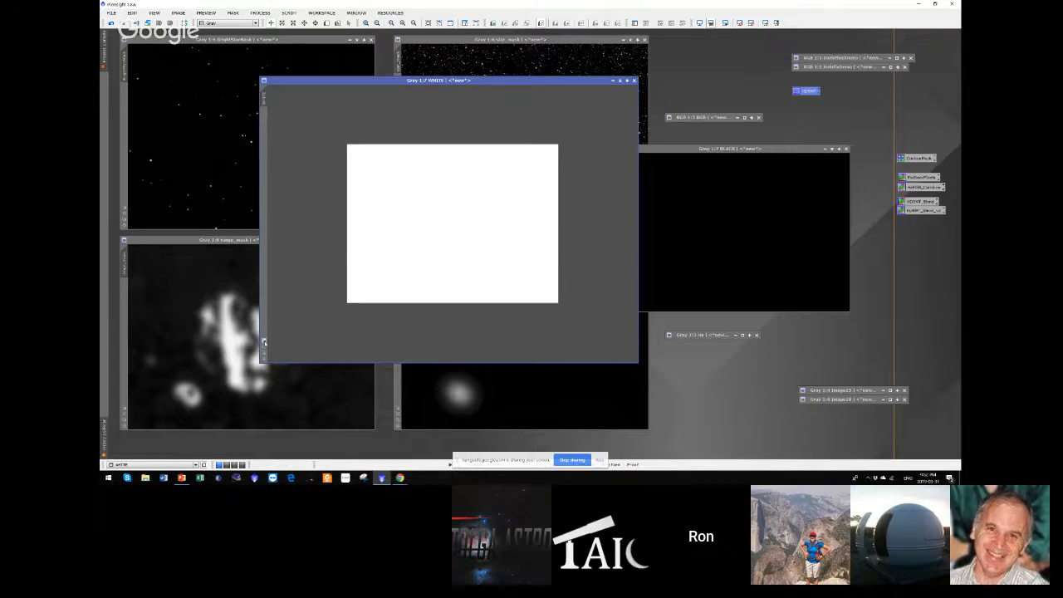
pyautogui.click(428, 23)
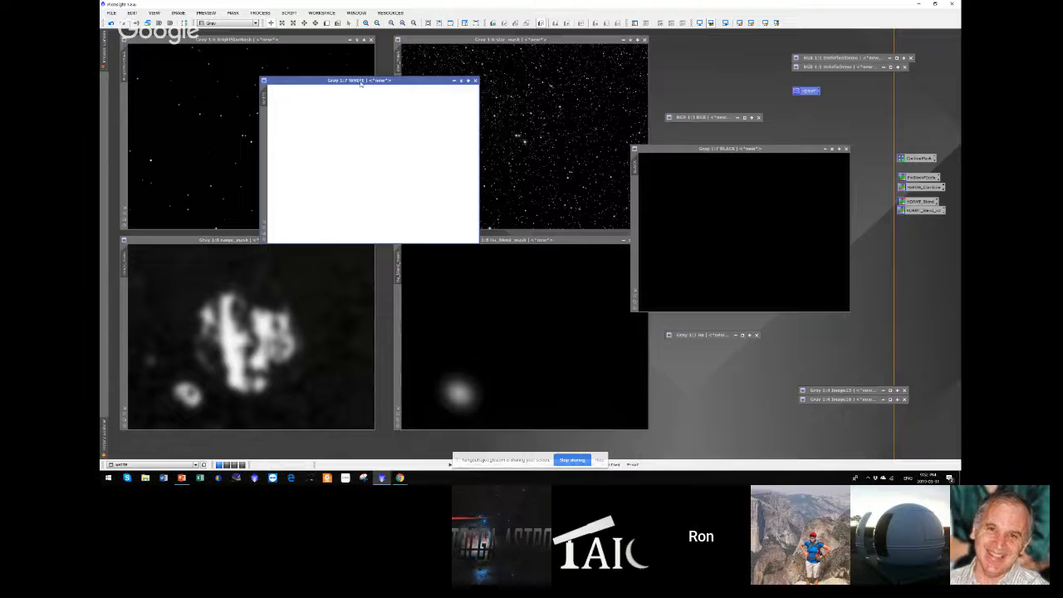
pyautogui.moveTo(358, 81); pyautogui.dragTo(747, 214)
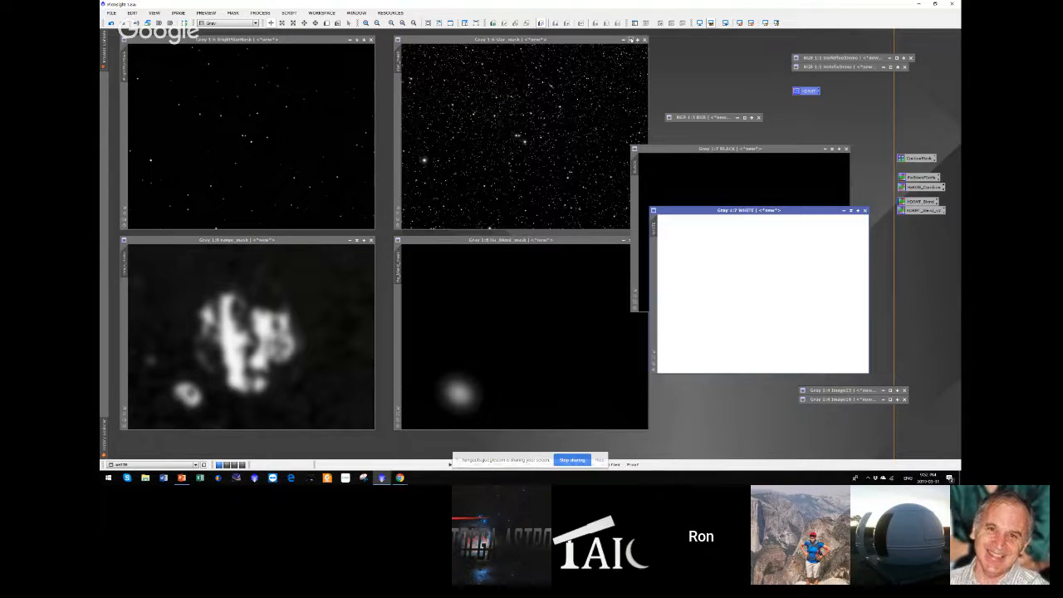
# - Iconize the star_mask, BrightStarMask and range_mask windows to clear the workspace
pyautogui.click(636, 40)
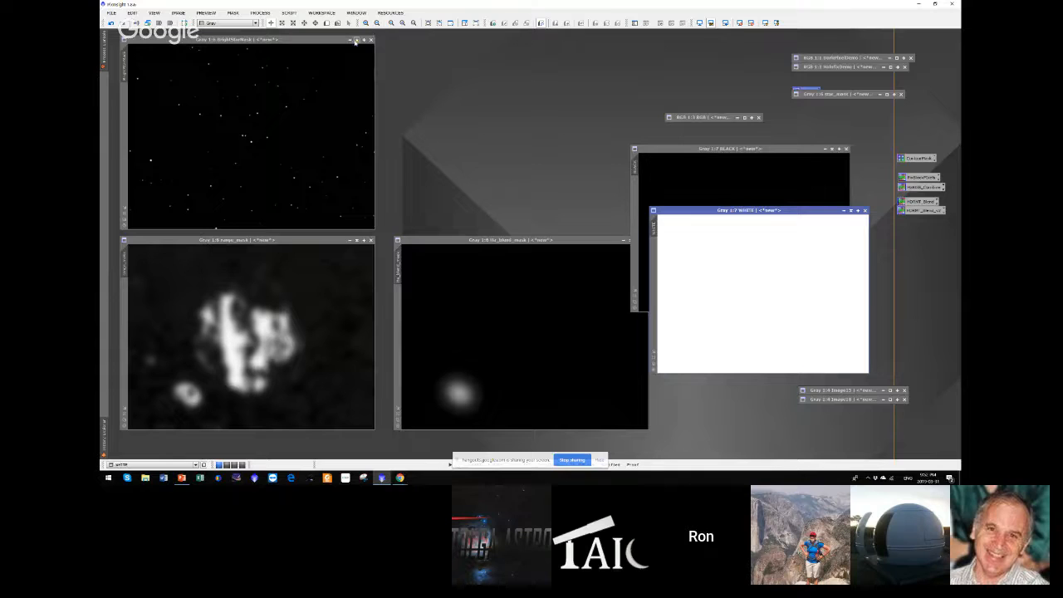
pyautogui.click(356, 39)
pyautogui.click(357, 240)
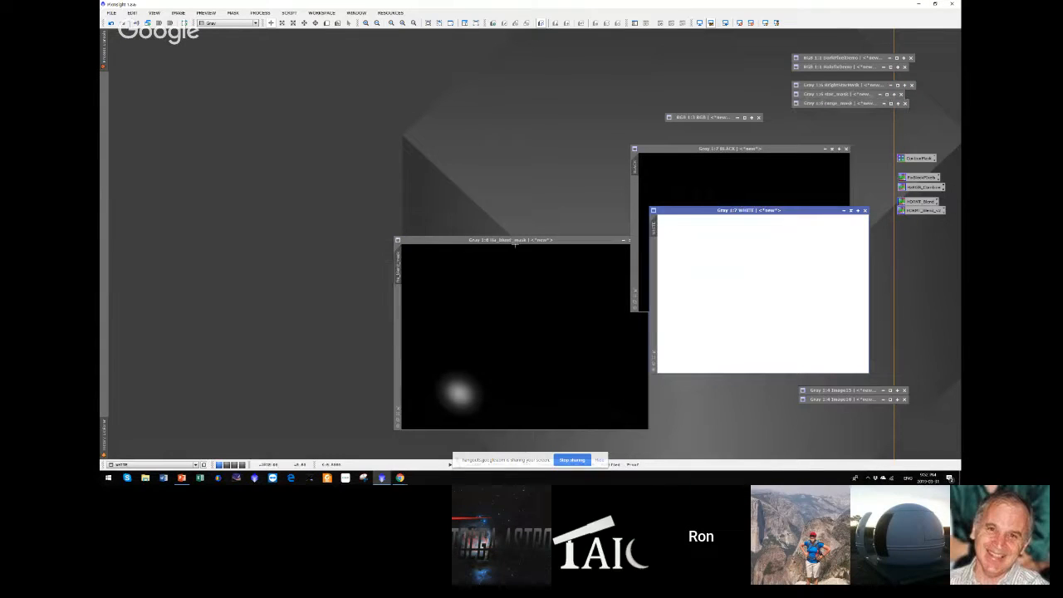
# - Iconize the Ha_blend_mask, WHITE and BLACK image windows
pyautogui.moveTo(514, 241); pyautogui.dragTo(461, 218)
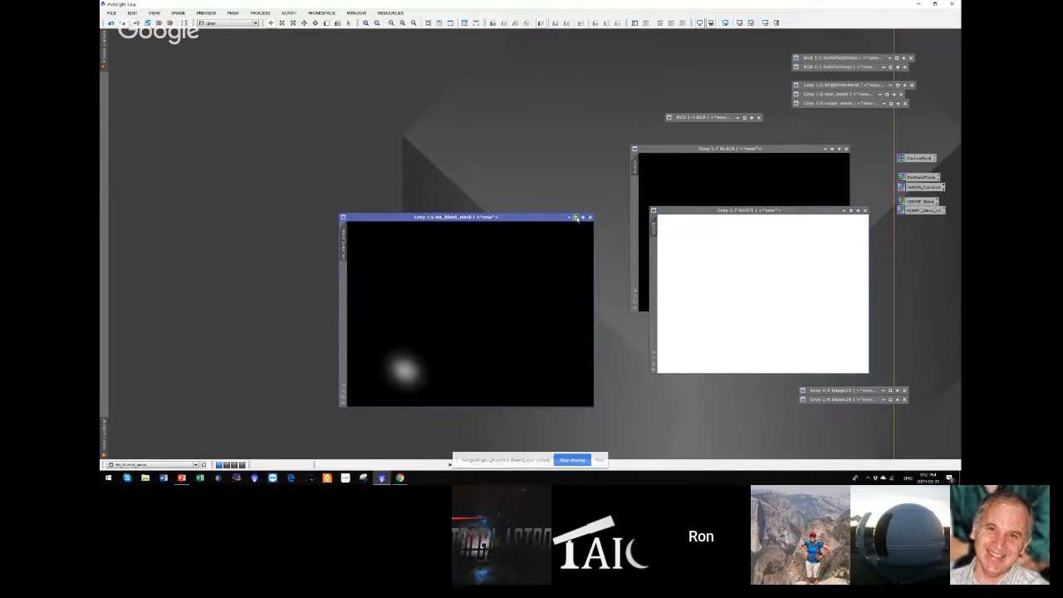
pyautogui.click(575, 217)
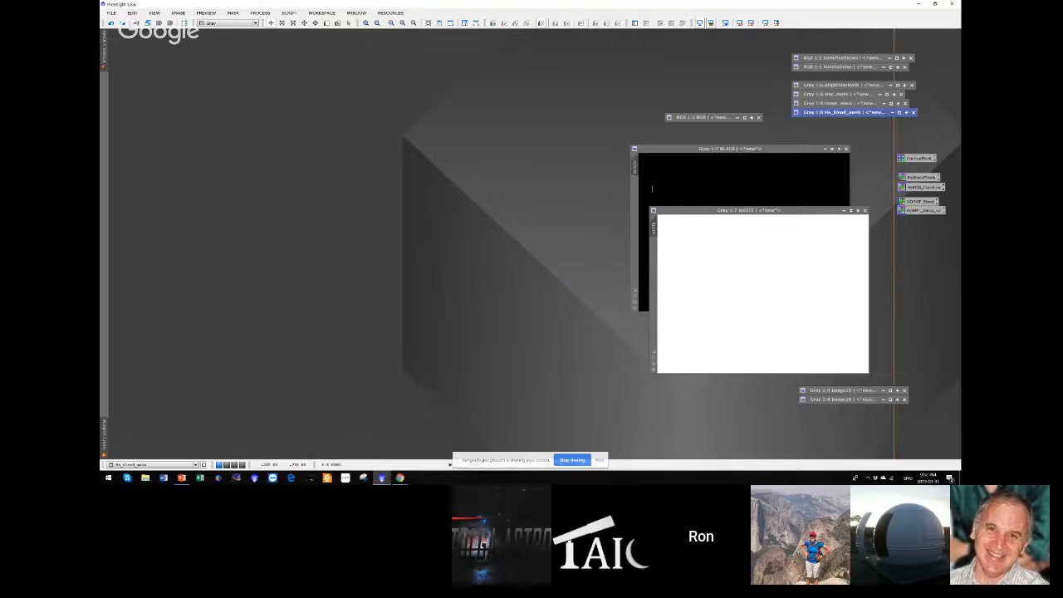
pyautogui.click(851, 210)
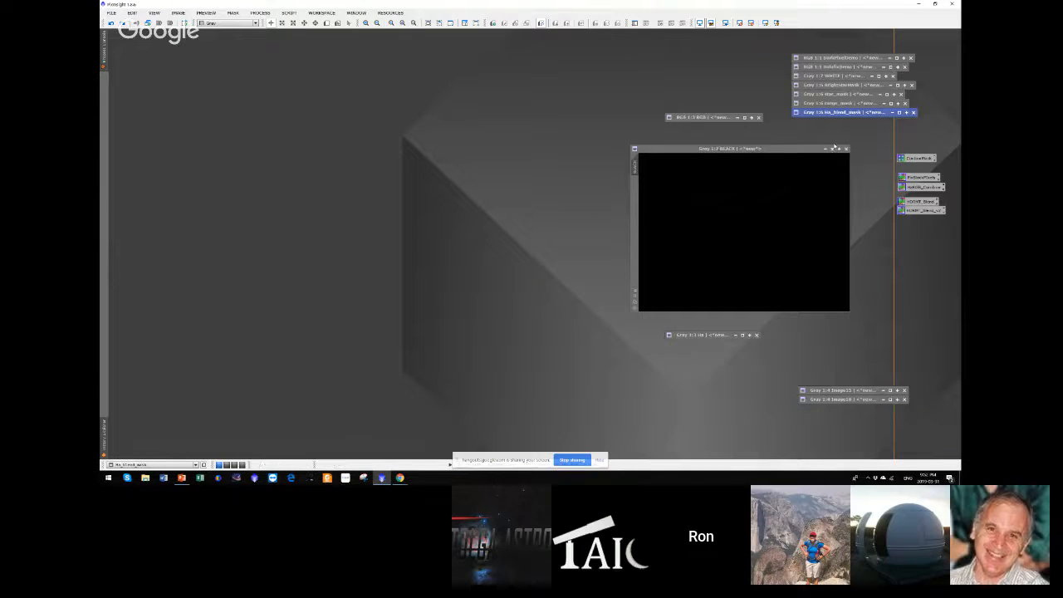
pyautogui.click(832, 149)
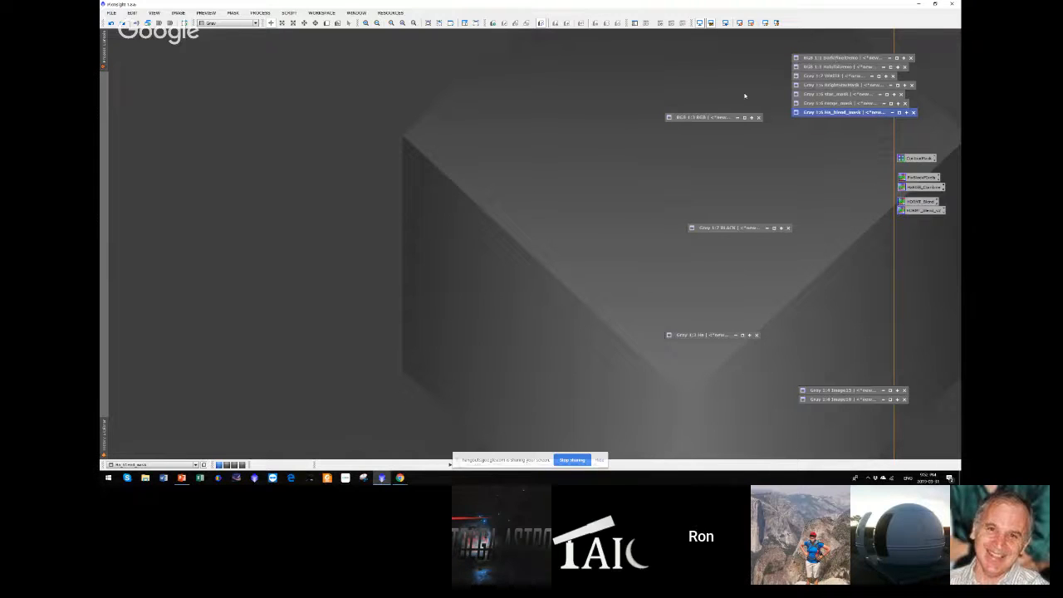
# - Restore the RGB and Ha images for viewing, move the iconized BLACK window aside and iconize Ha again
pyautogui.doubleClick(704, 117)
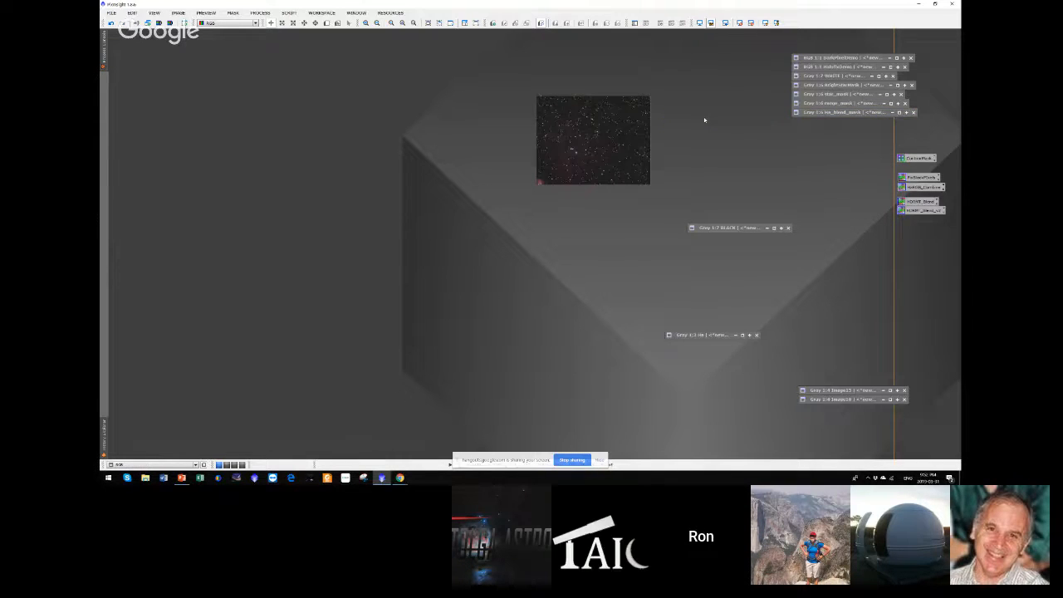
pyautogui.doubleClick(698, 335)
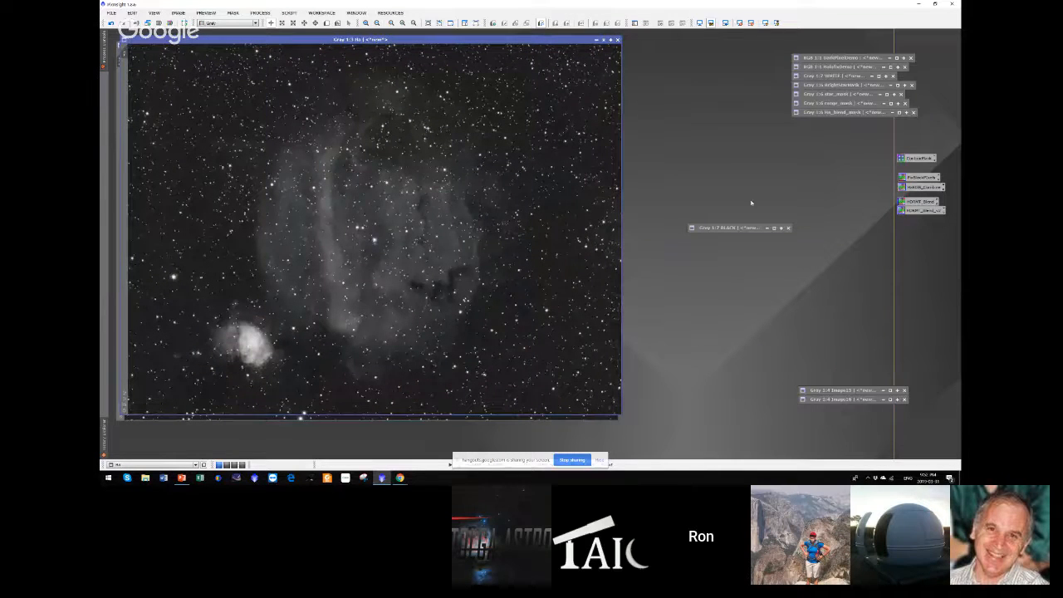
pyautogui.click(744, 227)
pyautogui.moveTo(744, 228); pyautogui.dragTo(855, 277)
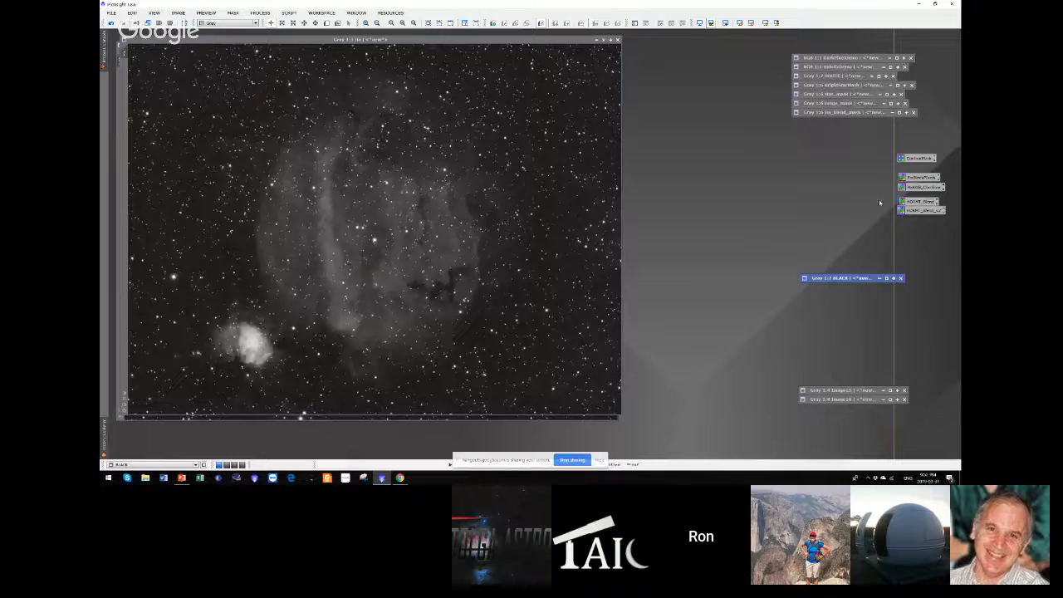
pyautogui.click(603, 40)
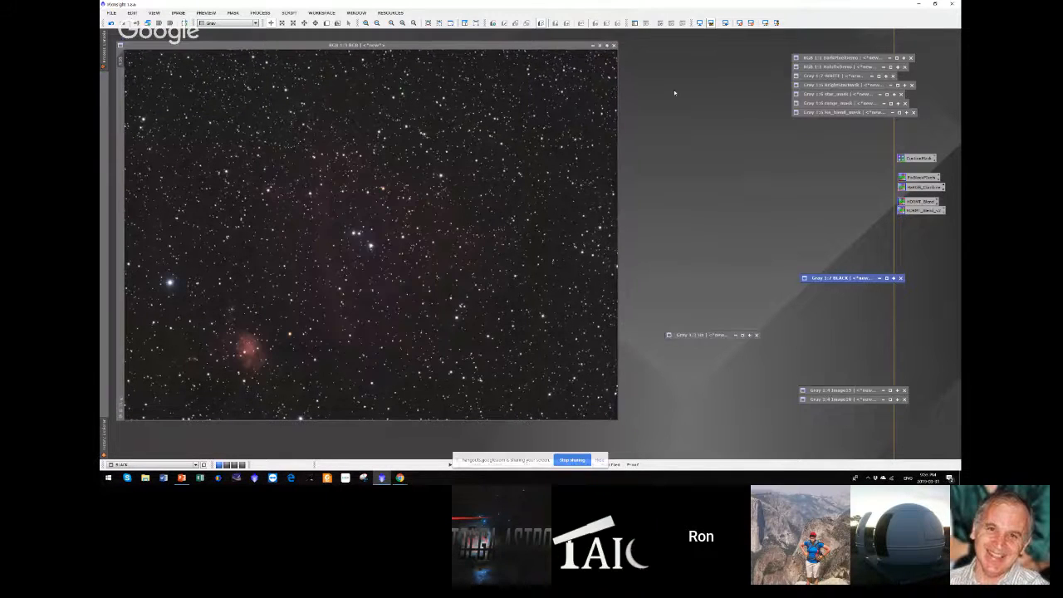
# - Open the saved HaRGB_Combine PixelMath instance and make the RGB image the active target
pyautogui.doubleClick(917, 187)
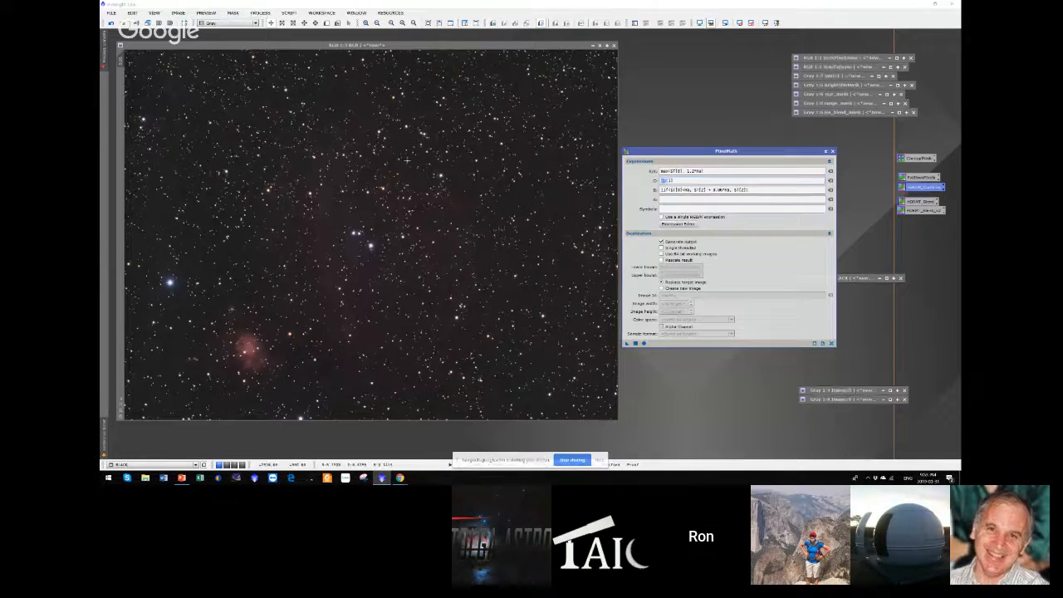
pyautogui.click(392, 46)
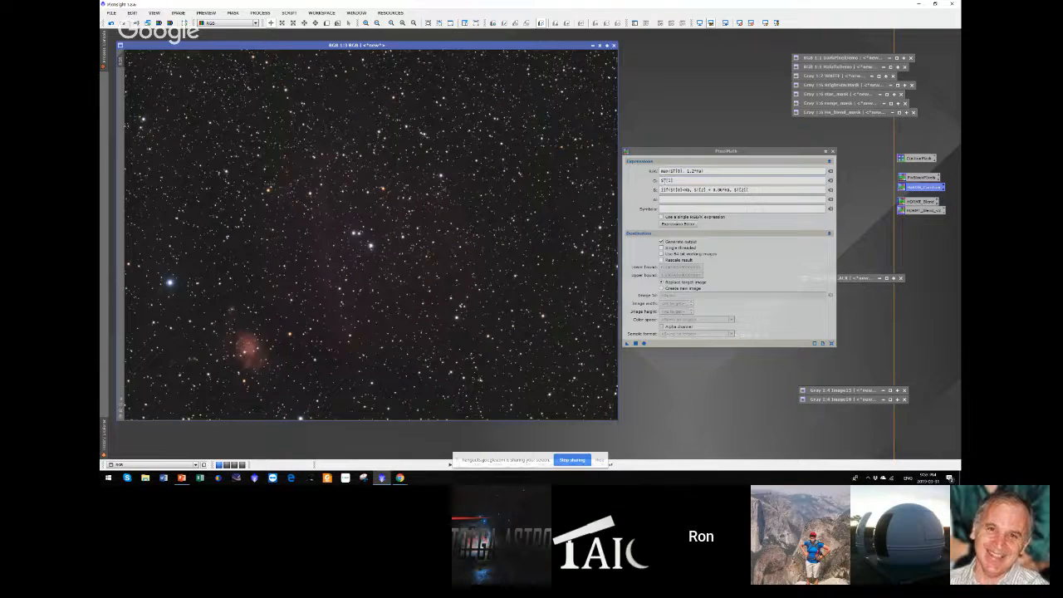
# - Examine the PixelMath expressions for the red, green and blue channels, including the max and iif terms
pyautogui.moveTo(661, 180); pyautogui.dragTo(678, 180)
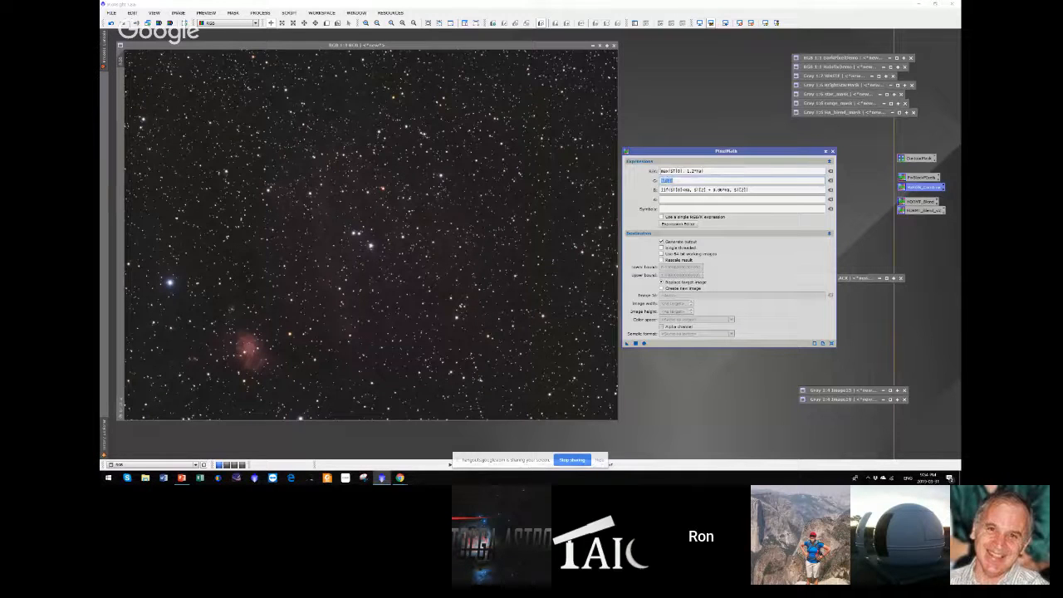
pyautogui.moveTo(670, 170); pyautogui.dragTo(683, 172)
pyautogui.moveTo(687, 170); pyautogui.dragTo(703, 171)
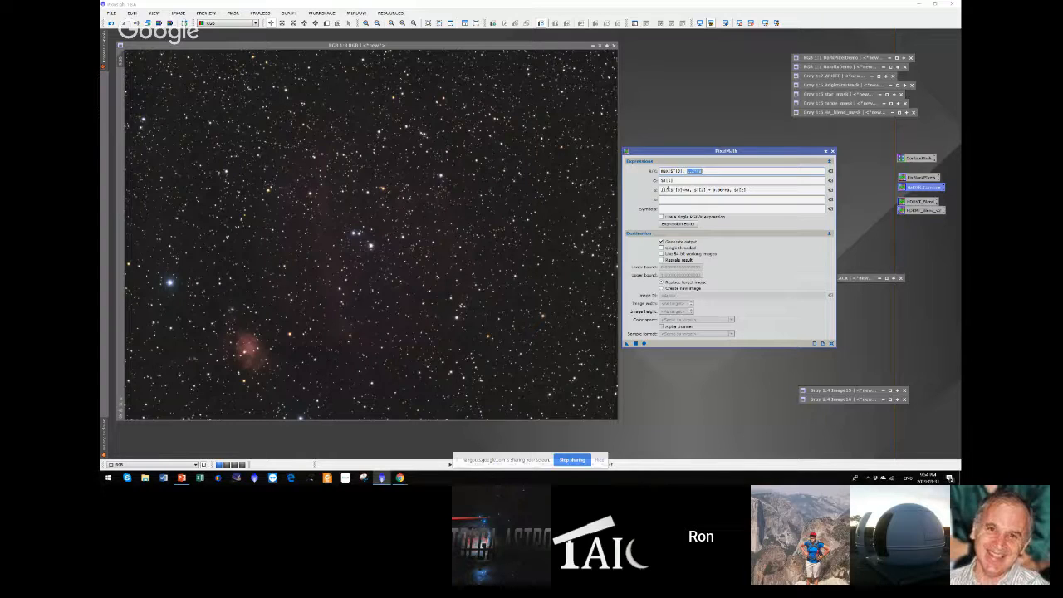
pyautogui.moveTo(672, 190); pyautogui.dragTo(746, 189)
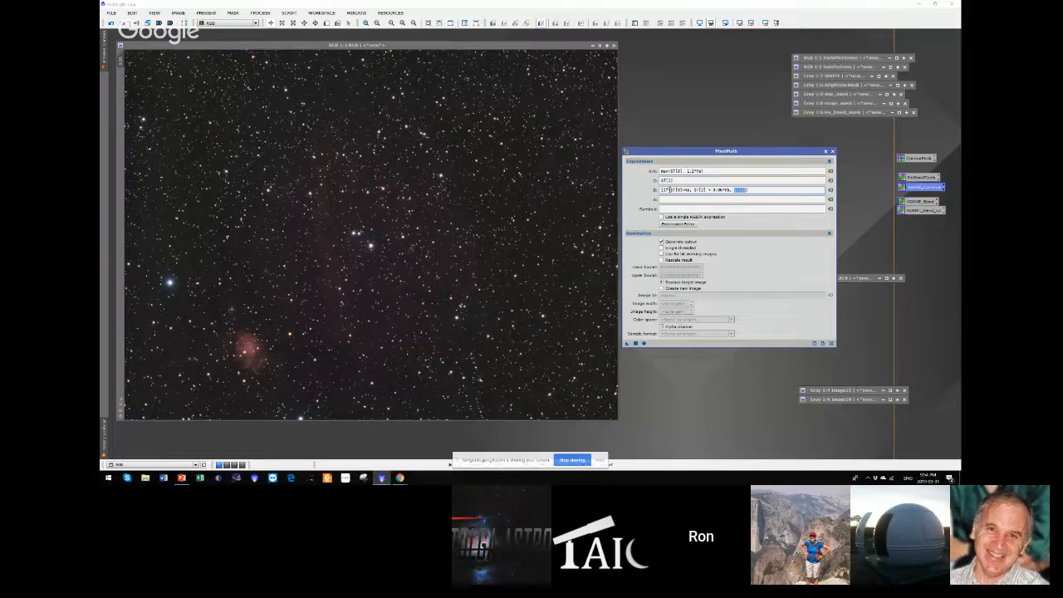
pyautogui.moveTo(668, 190); pyautogui.dragTo(691, 189)
pyautogui.moveTo(695, 190); pyautogui.dragTo(731, 190)
pyautogui.click(662, 170)
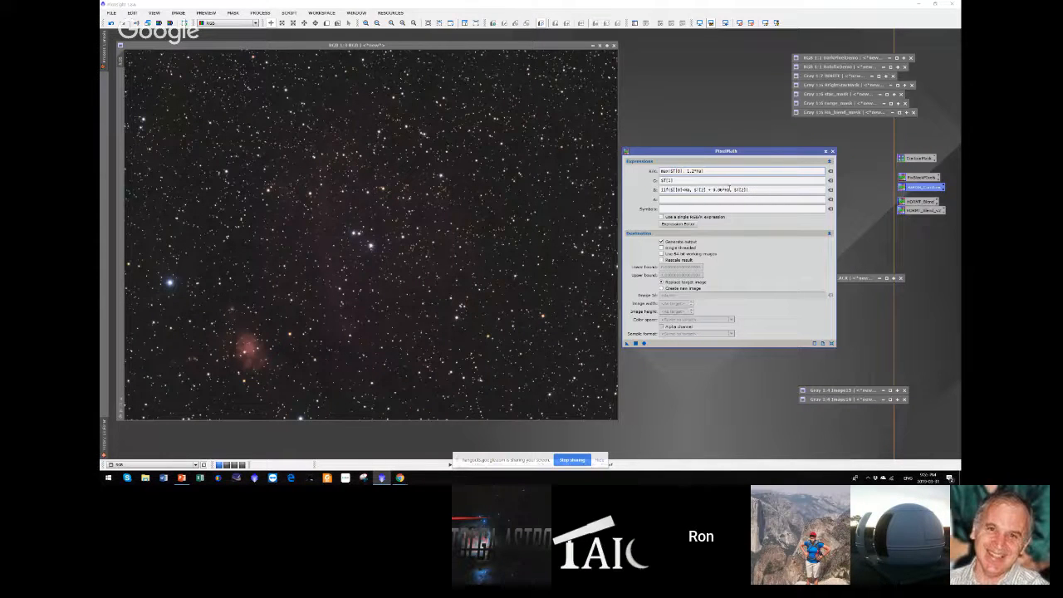
pyautogui.moveTo(729, 189)
pyautogui.mouseDown()
pyautogui.moveTo(704, 189)
pyautogui.moveTo(748, 190)
pyautogui.mouseUp()
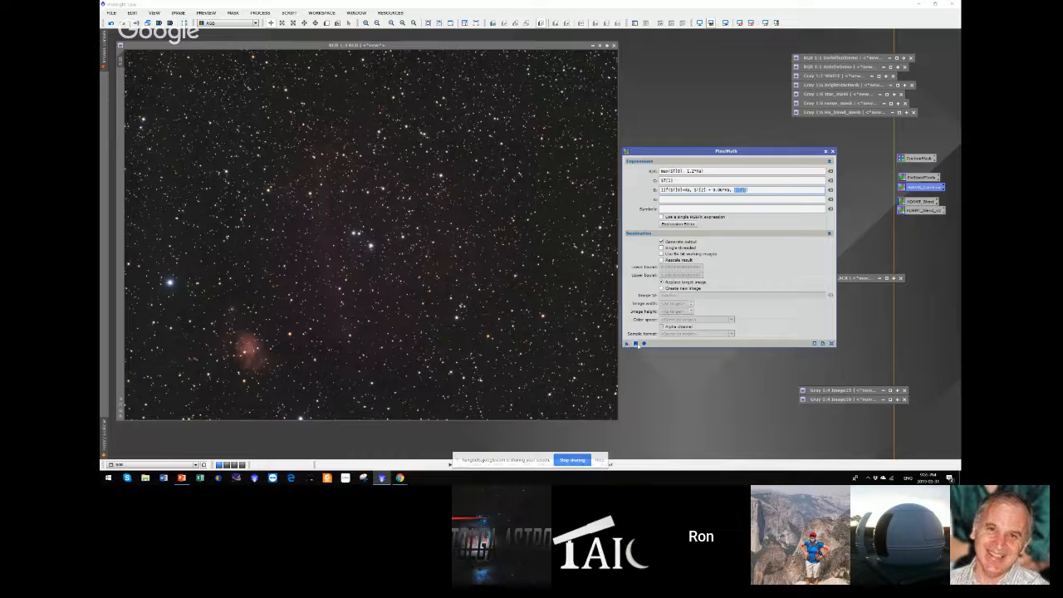
# - Apply the HaRGB_Combine expressions to the RGB image and move the PixelMath window clear of the image
pyautogui.click(636, 344)
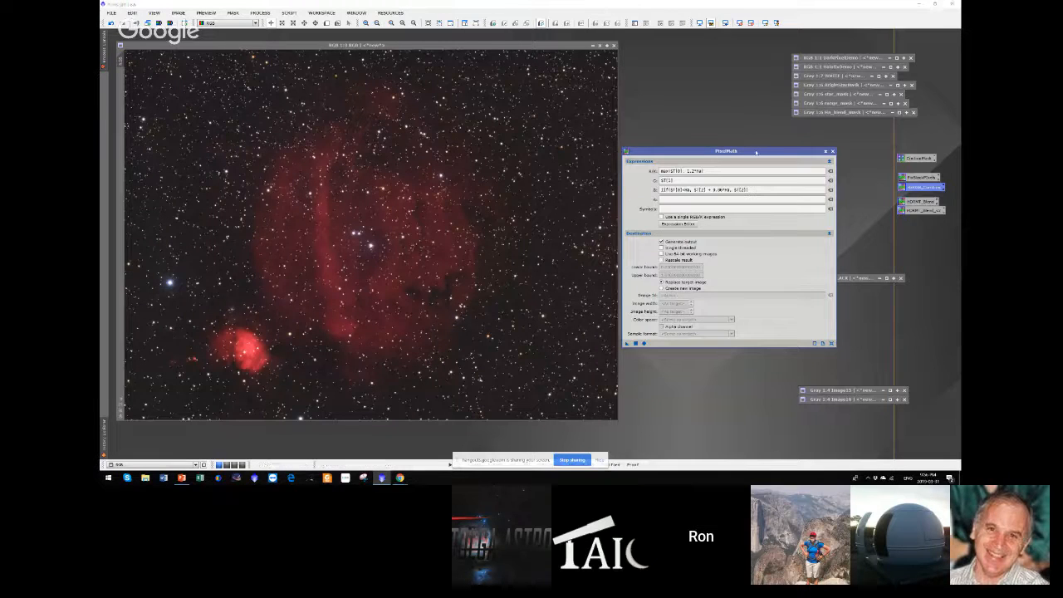
pyautogui.moveTo(756, 152); pyautogui.dragTo(829, 182)
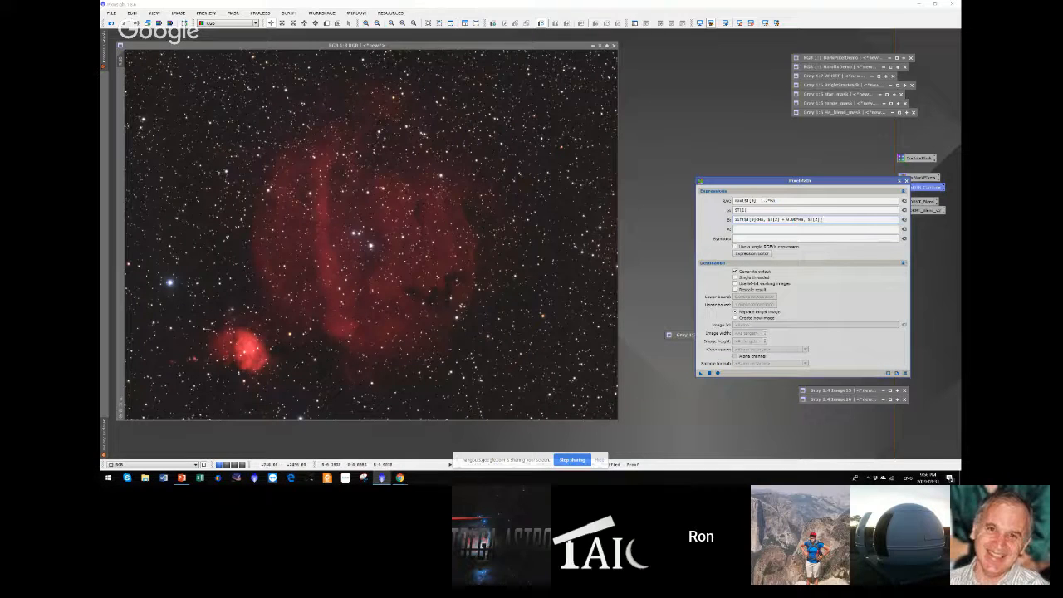
# - Clone the combined RGB image, iconize the clone and park it beside the RGB window
pyautogui.moveTo(122, 62)
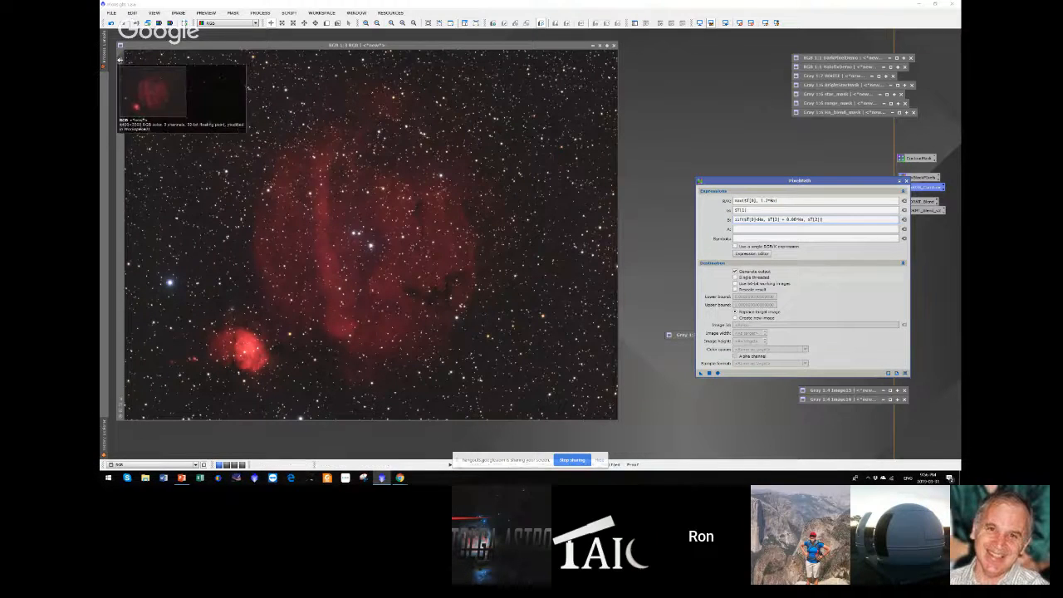
pyautogui.moveTo(122, 61); pyautogui.dragTo(567, 67)
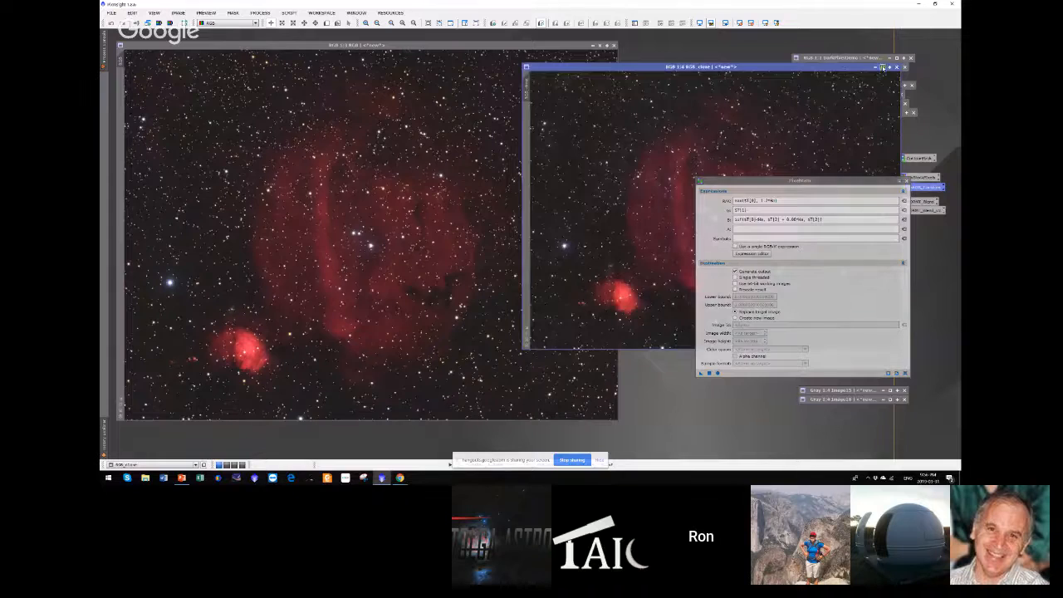
pyautogui.click(883, 68)
pyautogui.moveTo(674, 206); pyautogui.dragTo(663, 47)
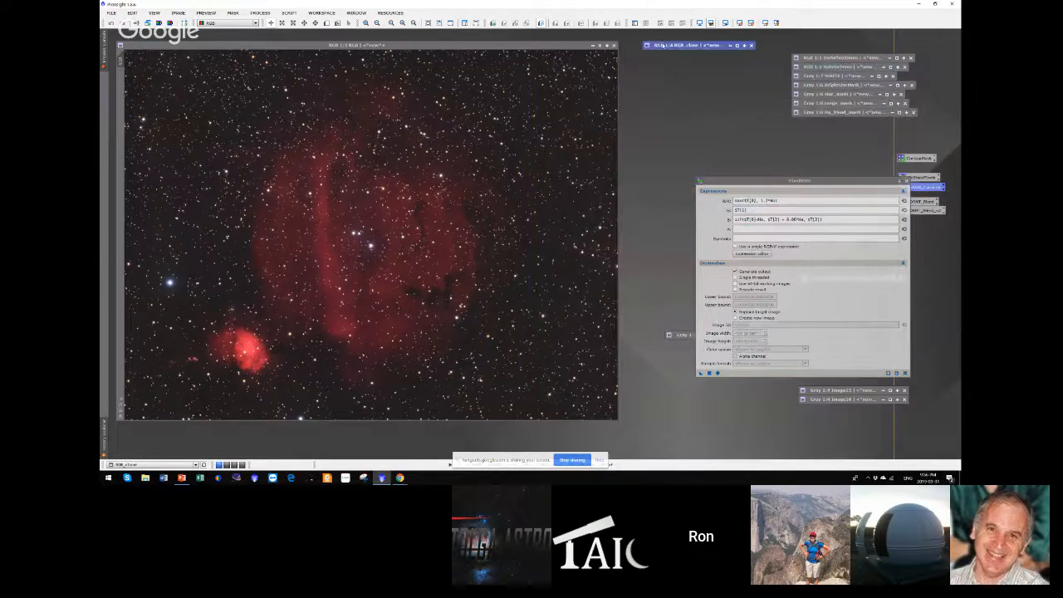
# - Undo the PixelMath combination on the RGB image and reposition the PixelMath window beside it
pyautogui.click(413, 46)
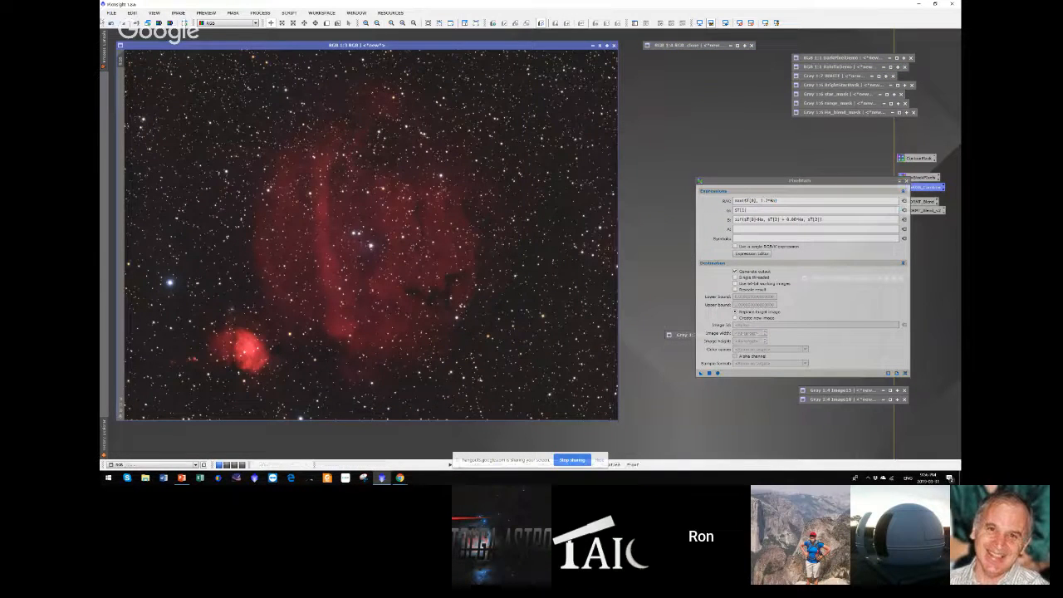
pyautogui.click(111, 23)
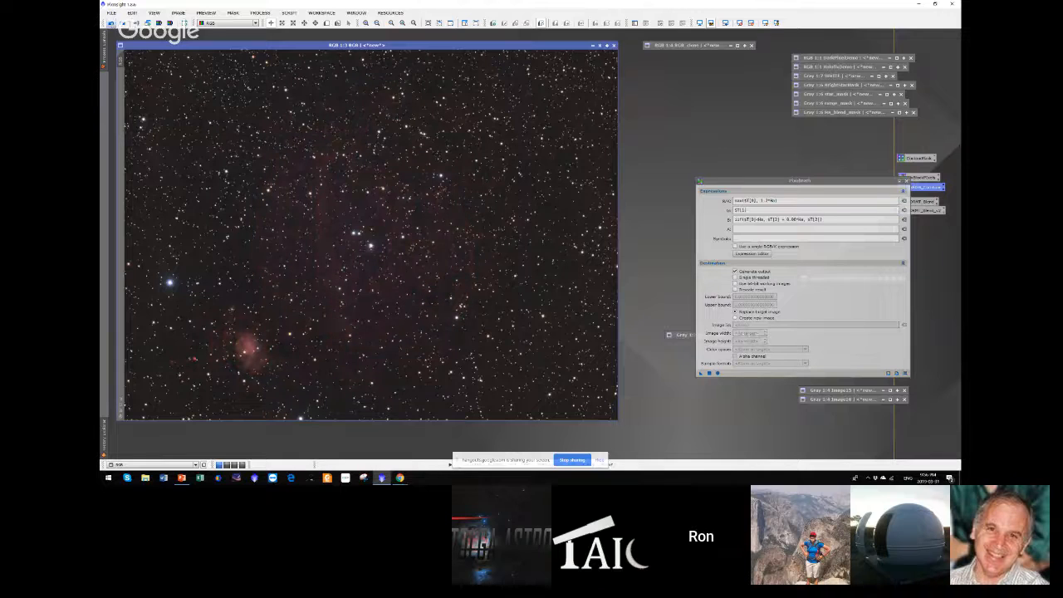
pyautogui.moveTo(803, 183); pyautogui.dragTo(741, 128)
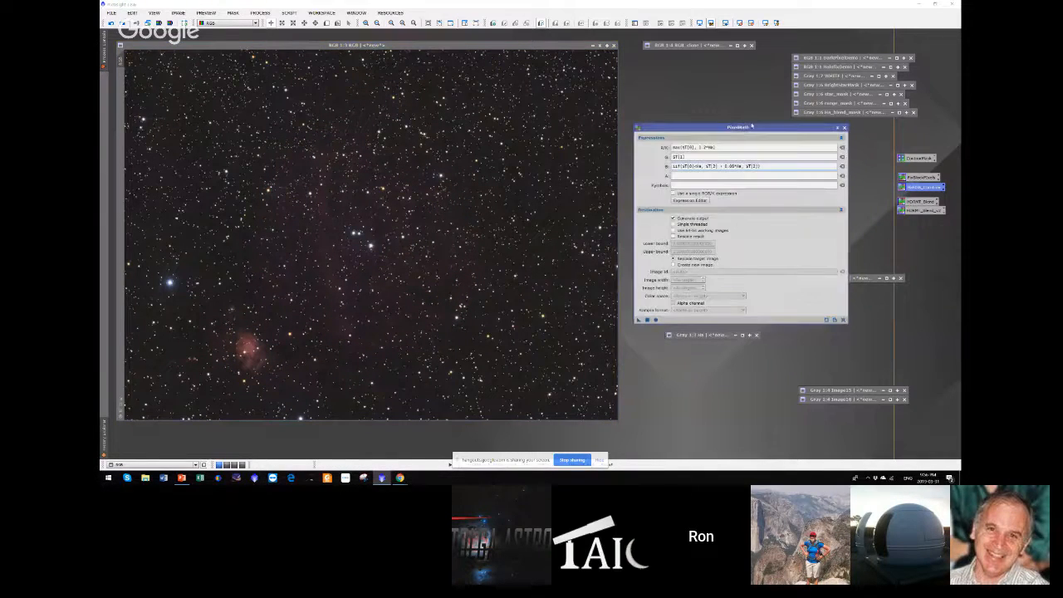
# - Assign Ha_blend_mask as the mask of the RGB image and invert it to protect the bright nebula
pyautogui.doubleClick(828, 113)
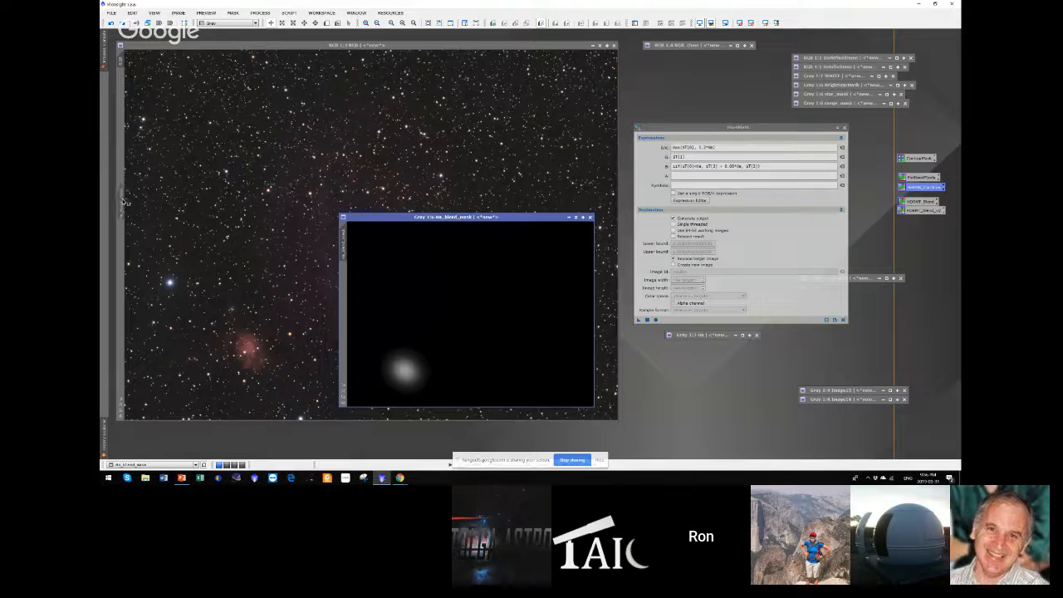
pyautogui.moveTo(123, 201); pyautogui.dragTo(123, 202)
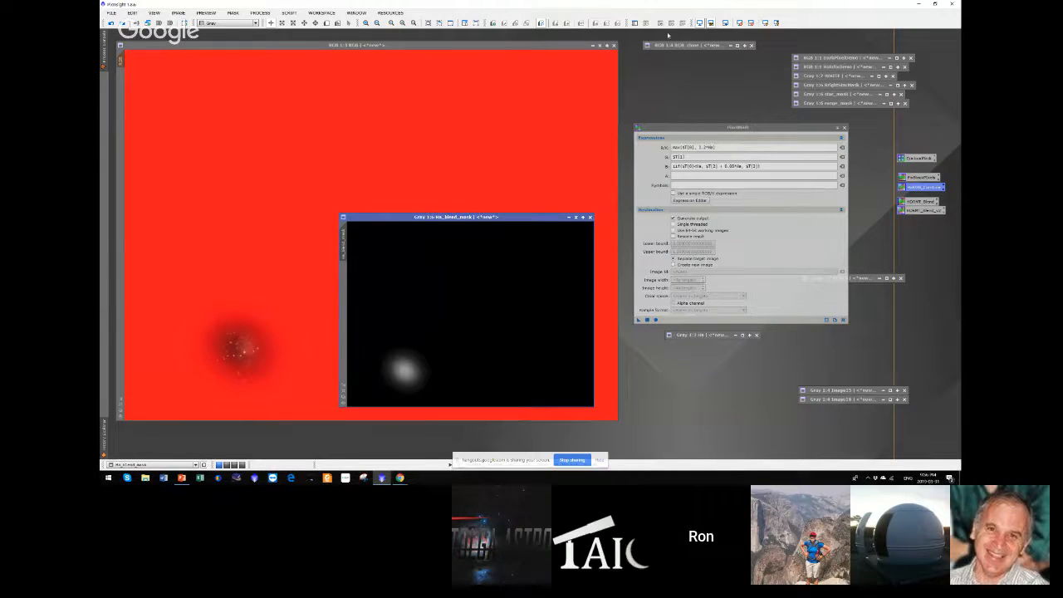
pyautogui.click(482, 107)
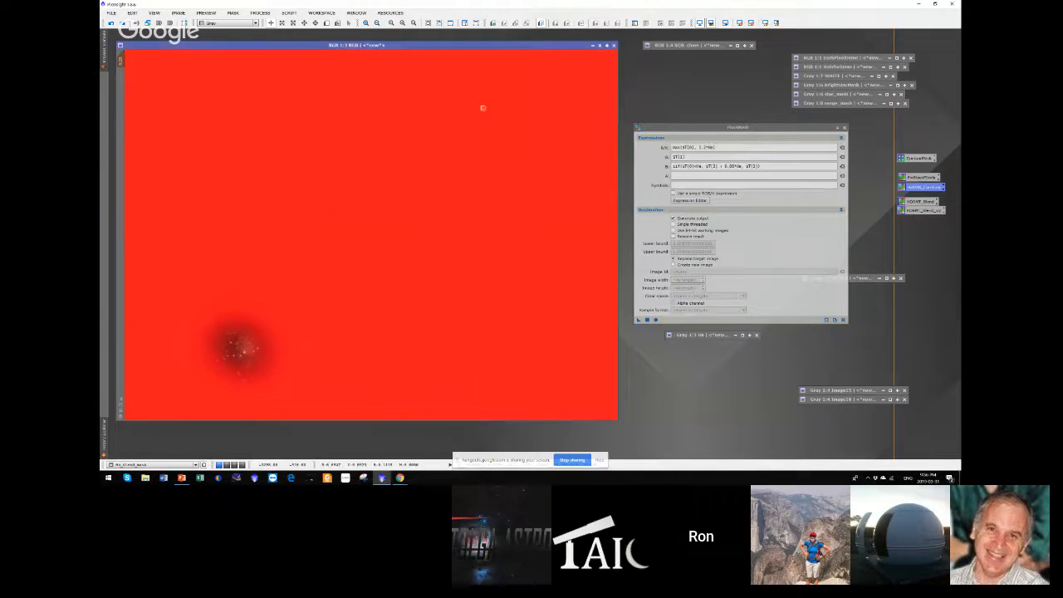
pyautogui.click(660, 23)
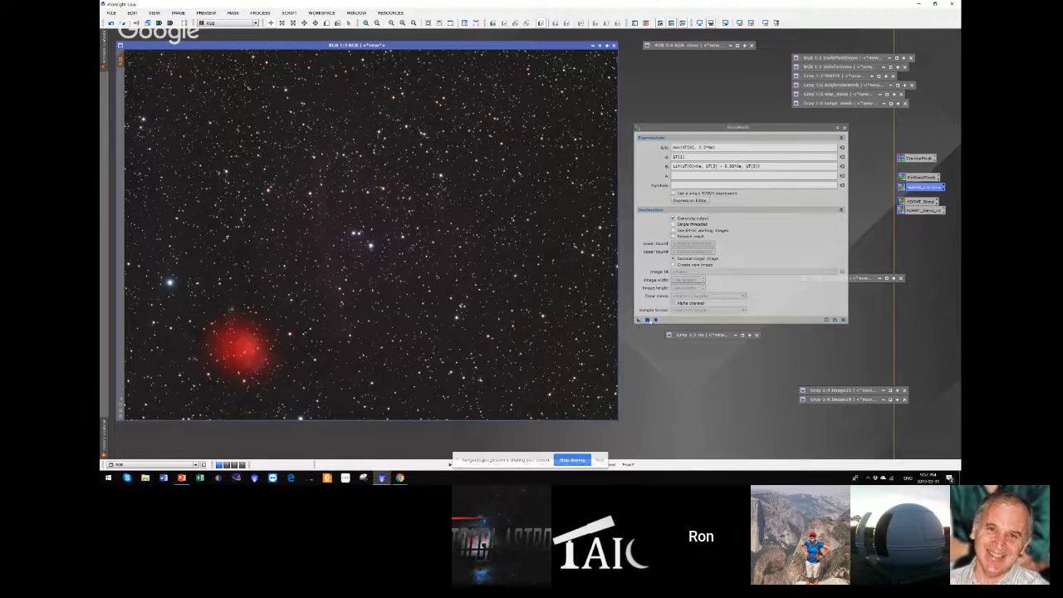
# - Apply the Ha combination expressions to the masked RGB image, hide the mask overlay and dismiss PixelMath
pyautogui.click(647, 319)
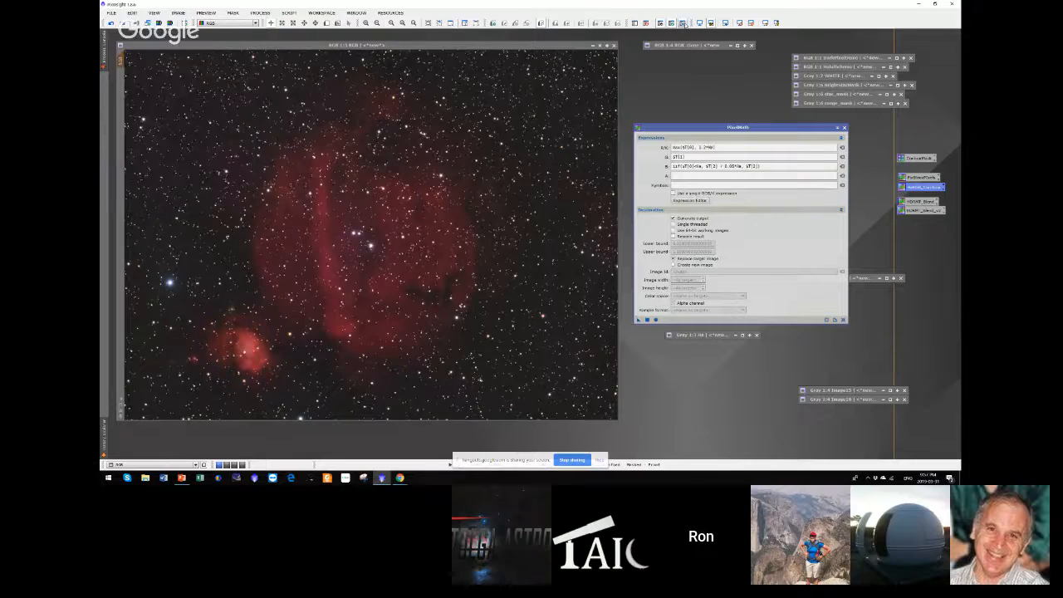
pyautogui.click(838, 127)
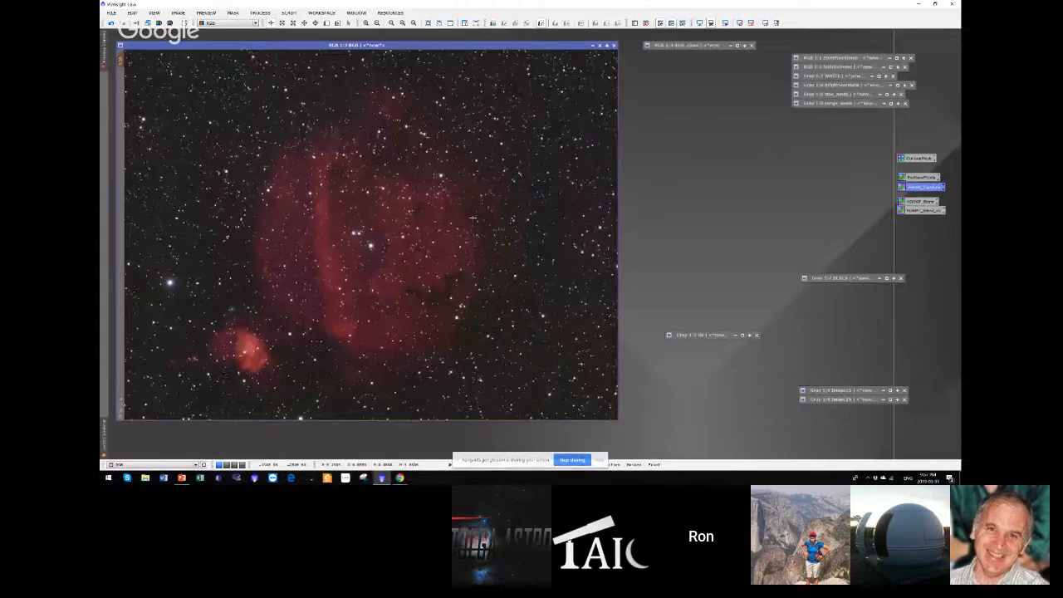
# - Restore the cloned RGB image and place it overlapping the masked RGB result for comparison
pyautogui.doubleClick(695, 46)
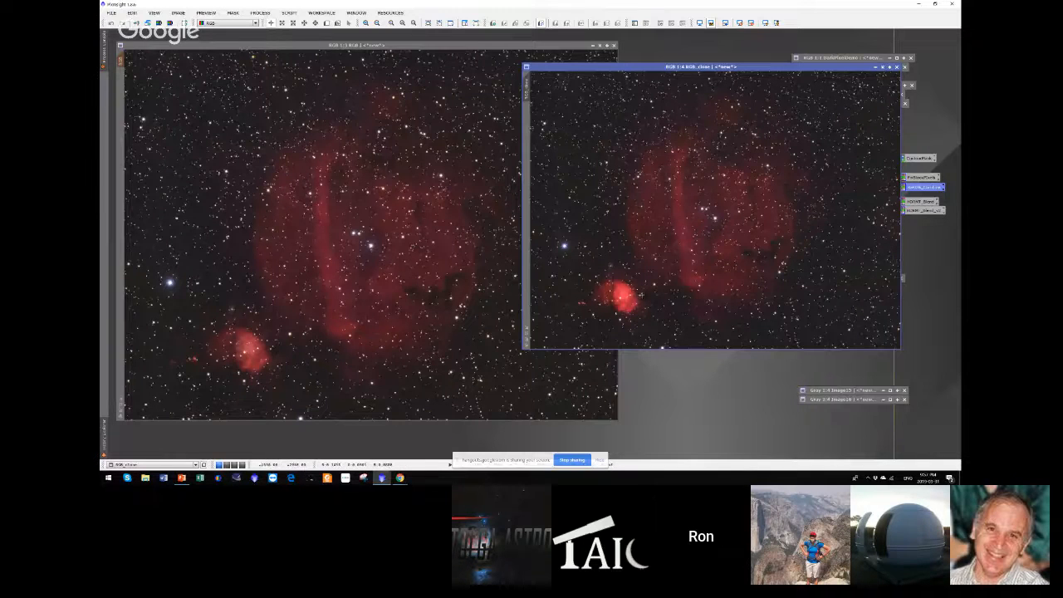
pyautogui.click(304, 193)
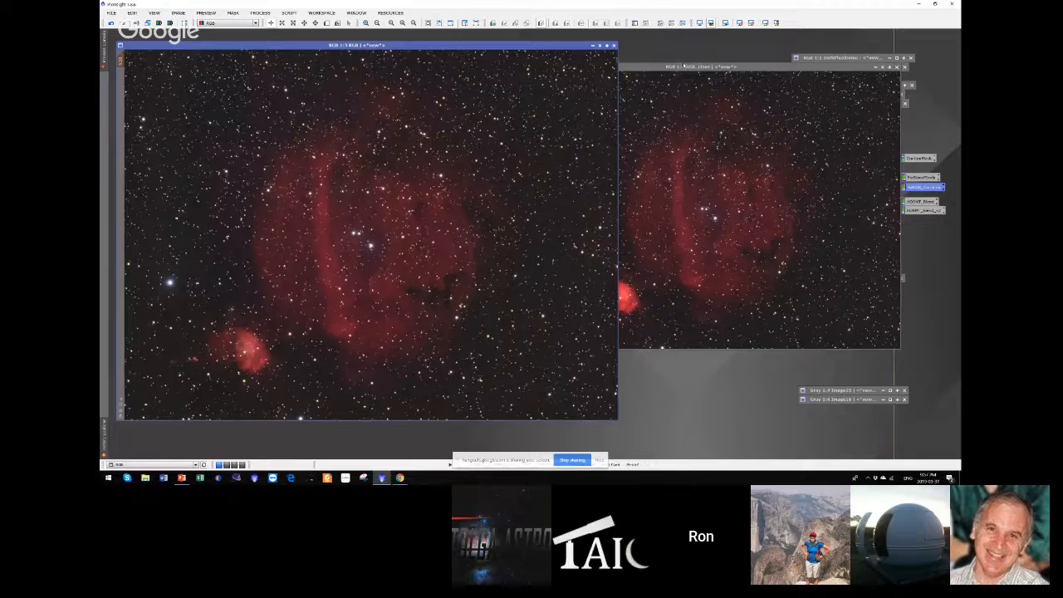
pyautogui.moveTo(682, 66); pyautogui.dragTo(585, 80)
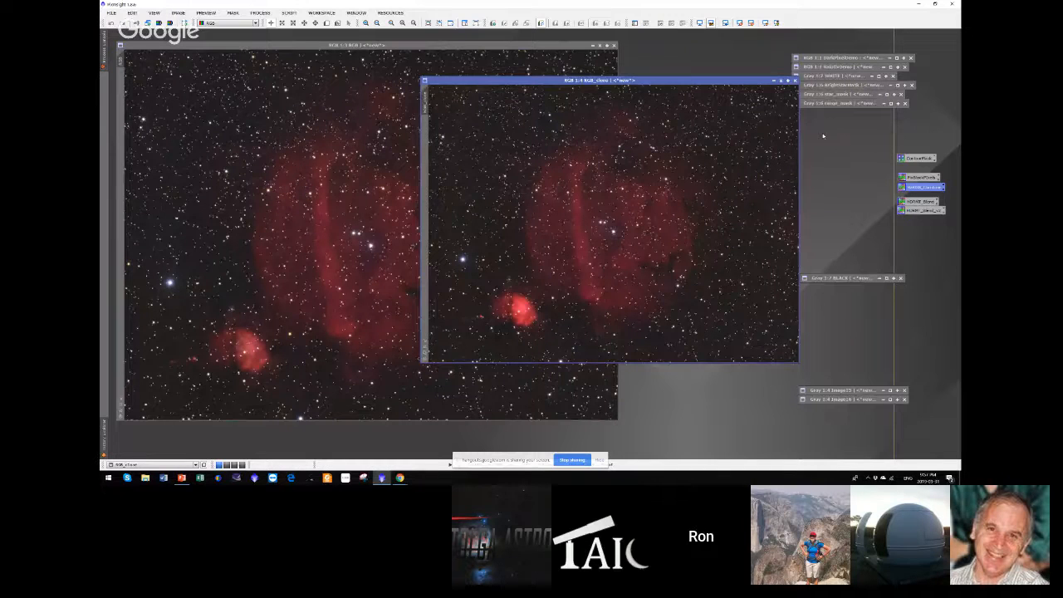
# - Start a fresh PixelMath instance with default settings and enter the single RGB/K expression a*RGB + b*RGB_clone
pyautogui.click(259, 12)
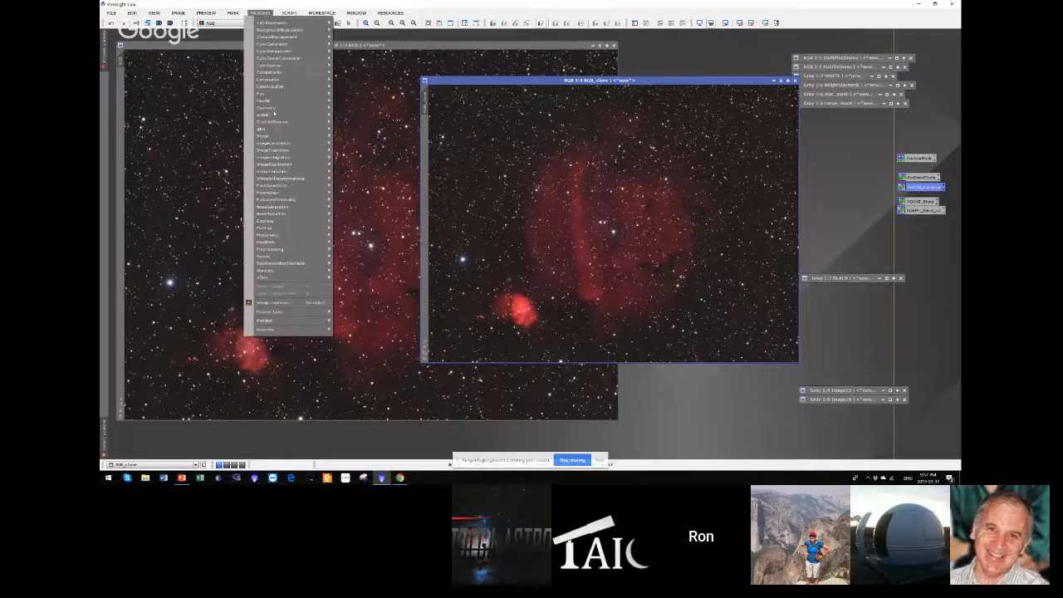
pyautogui.moveTo(283, 243)
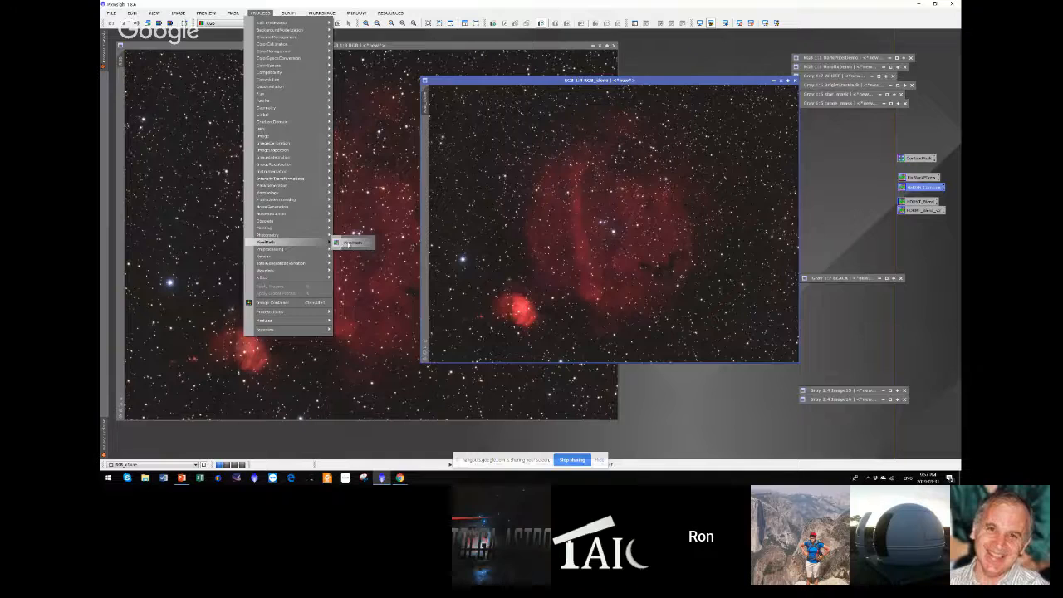
pyautogui.click(353, 241)
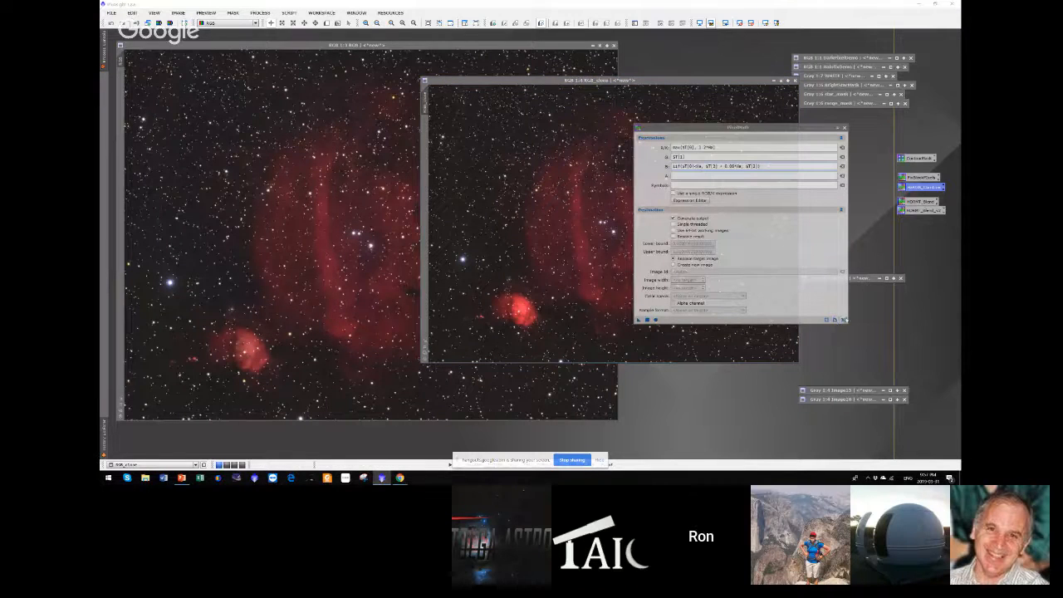
pyautogui.click(843, 320)
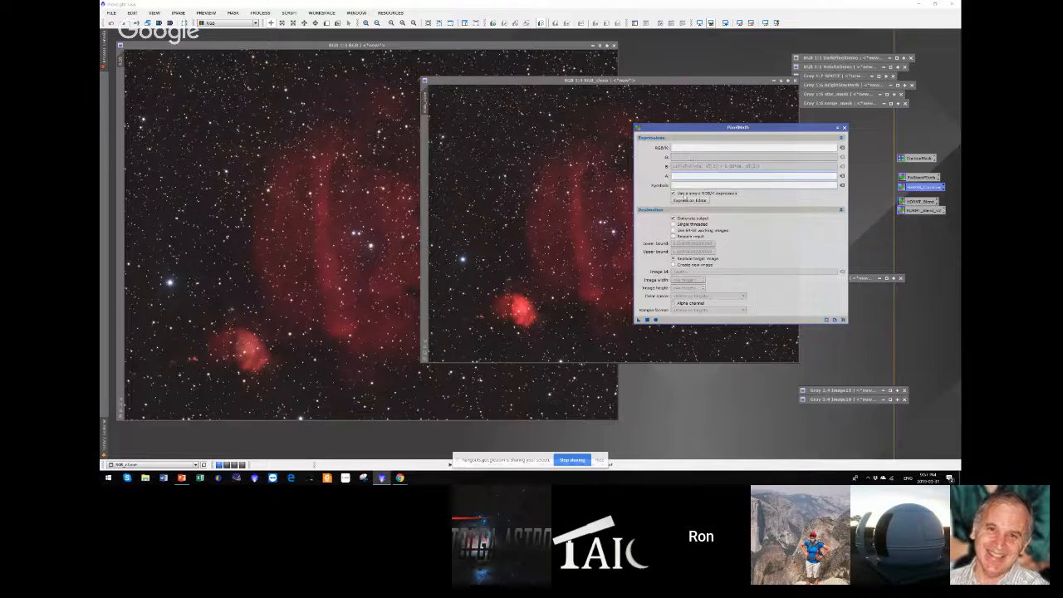
pyautogui.click(690, 200)
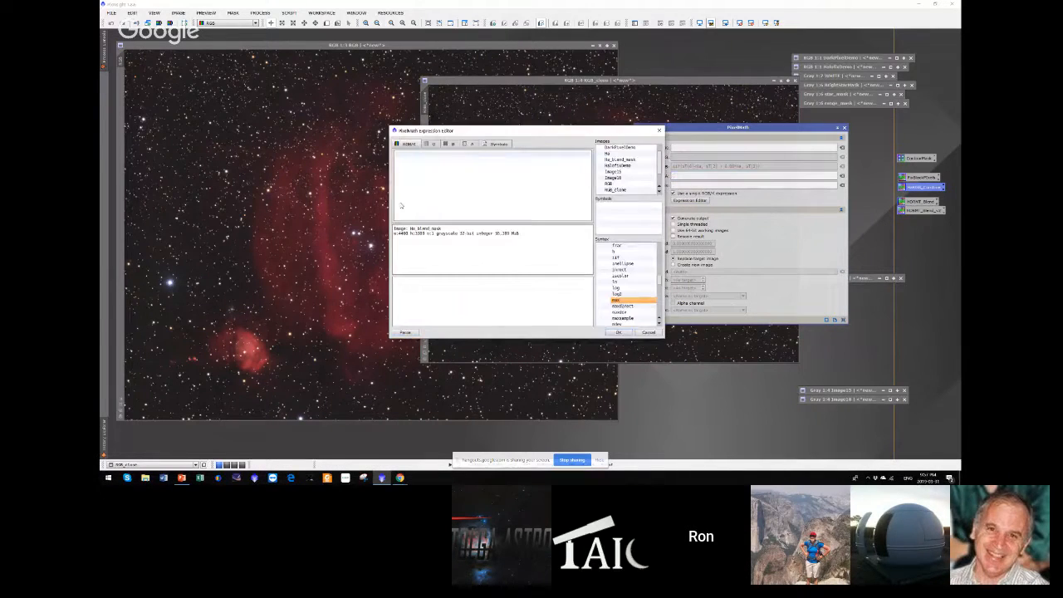
pyautogui.click(408, 154)
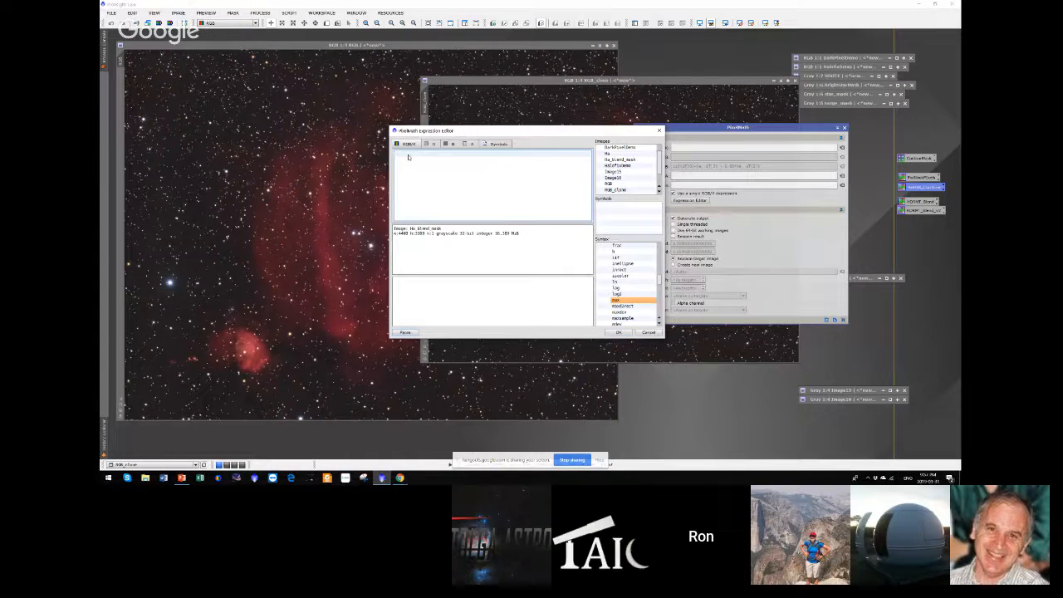
pyautogui.write('m')
pyautogui.press('BackSpace')
pyautogui.write('*RGB')
pyautogui.write('RGB_clone')
# - Define the PixelMath symbols a=1 and b=1, check the syntax and accept the expressions
pyautogui.click(499, 145)
pyautogui.write('a=')
pyautogui.write(',')
pyautogui.press('Return')
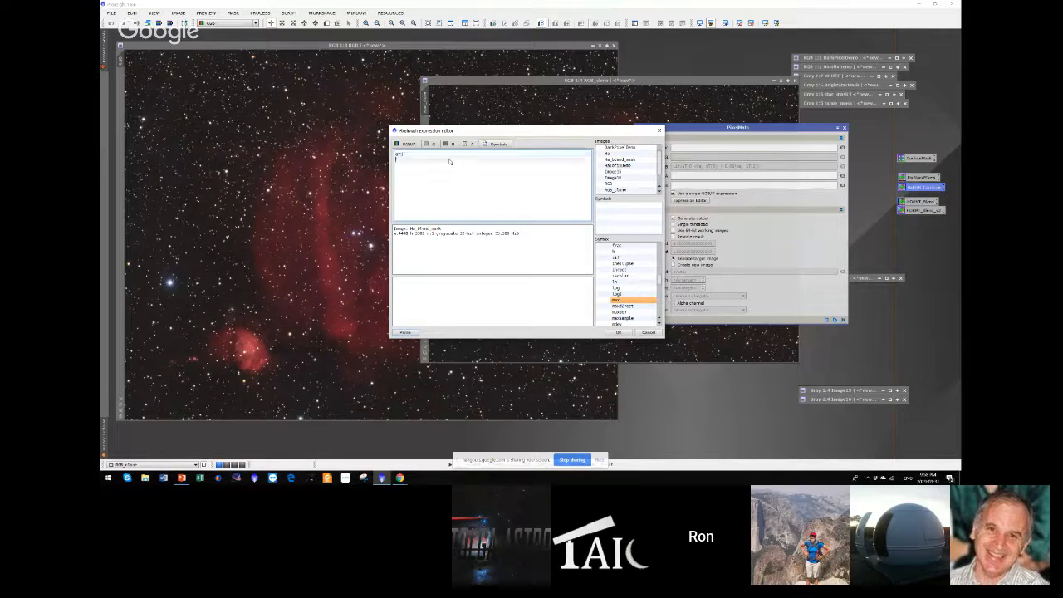
pyautogui.write('b=1;')
pyautogui.click(403, 332)
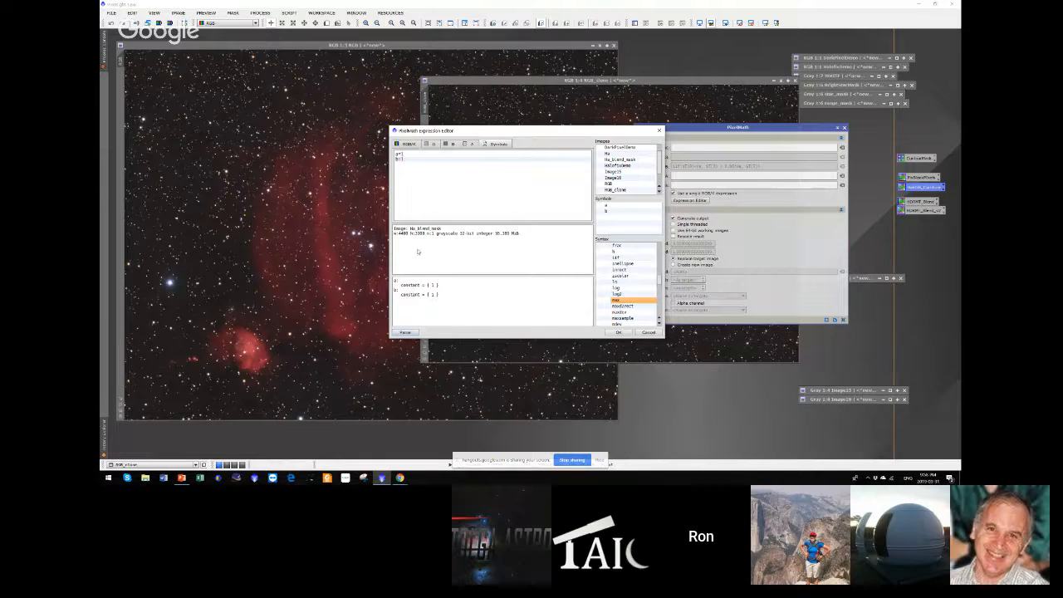
pyautogui.click(620, 332)
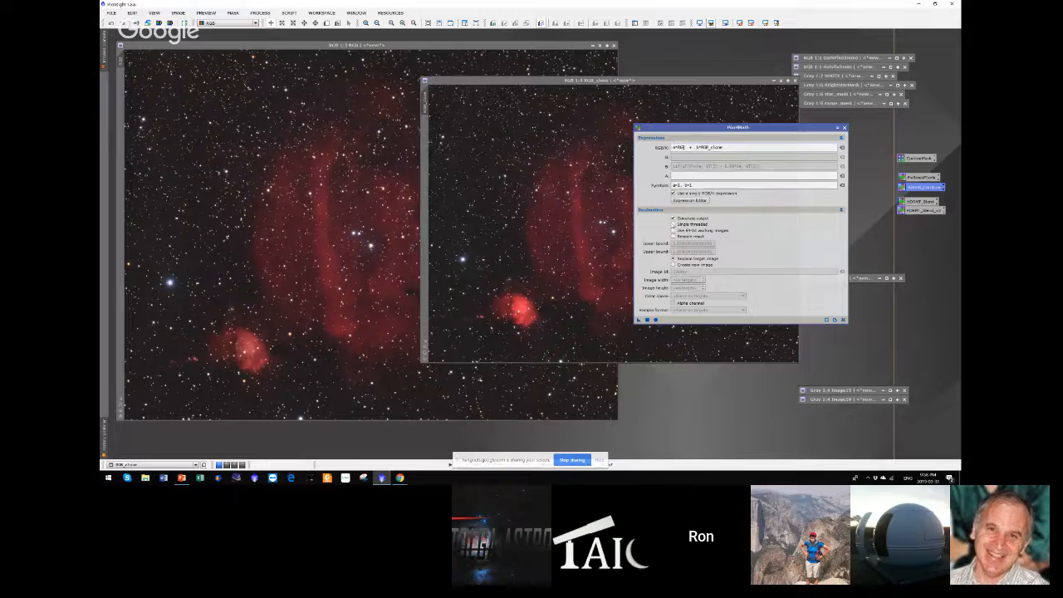
# - Set PixelMath to create a new image, and minimize the RGB, RGB_clone and Ha_blend_mask images to clear the workspace
pyautogui.click(673, 265)
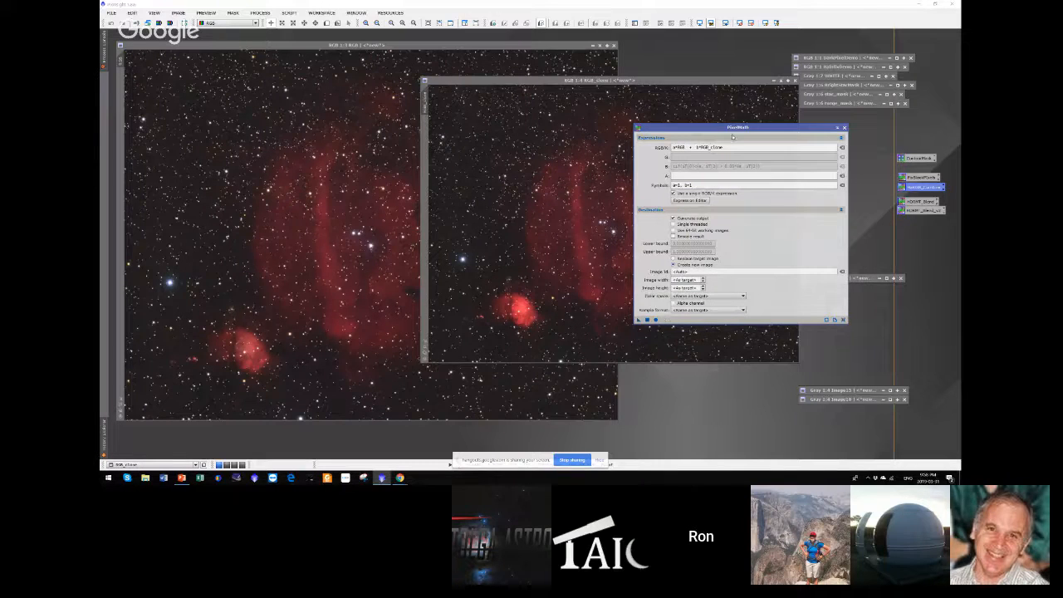
pyautogui.click(780, 81)
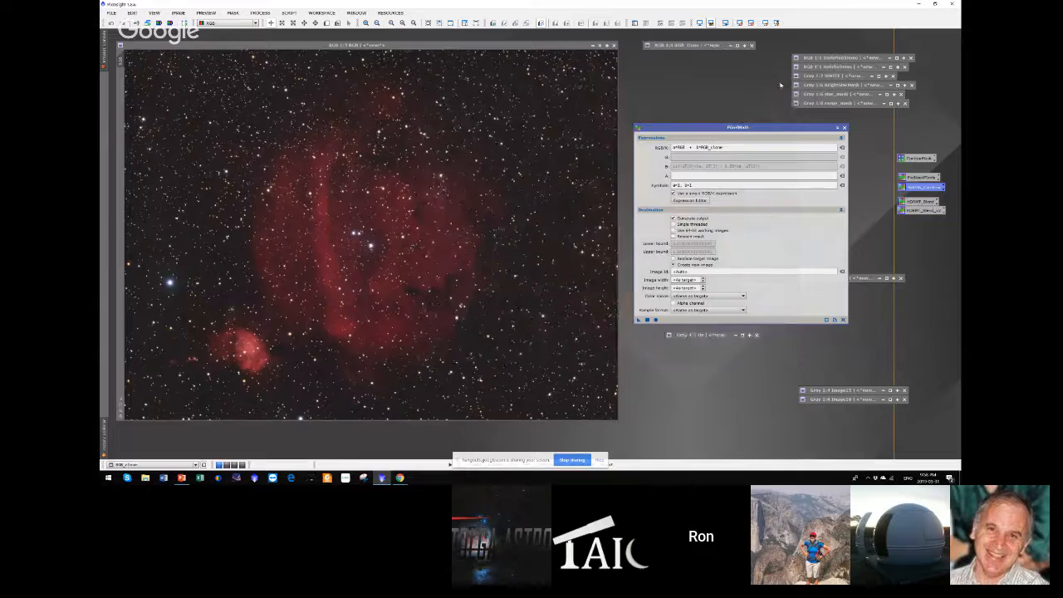
pyautogui.click(599, 45)
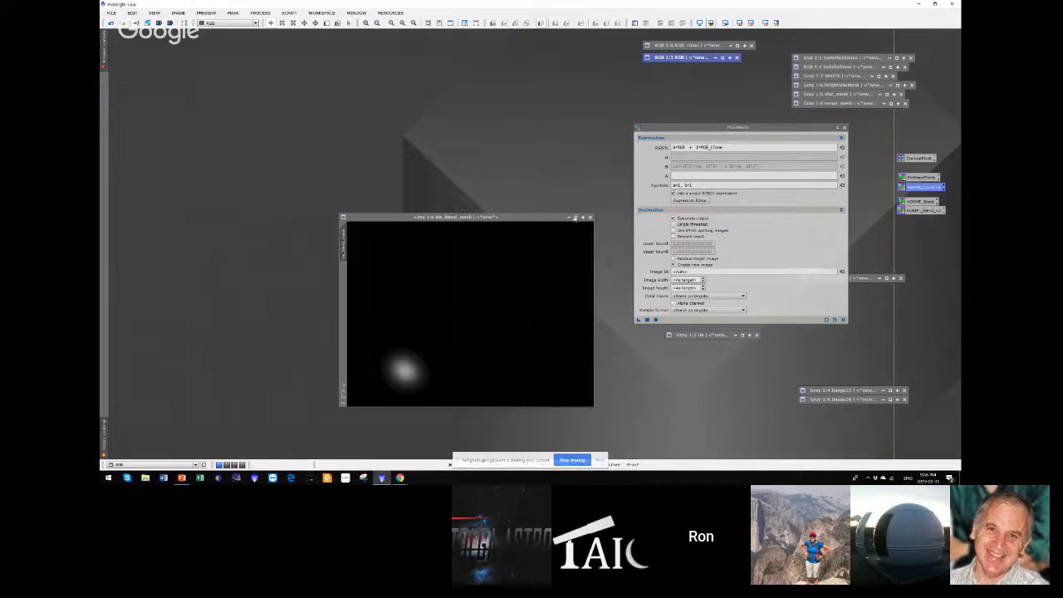
pyautogui.click(575, 218)
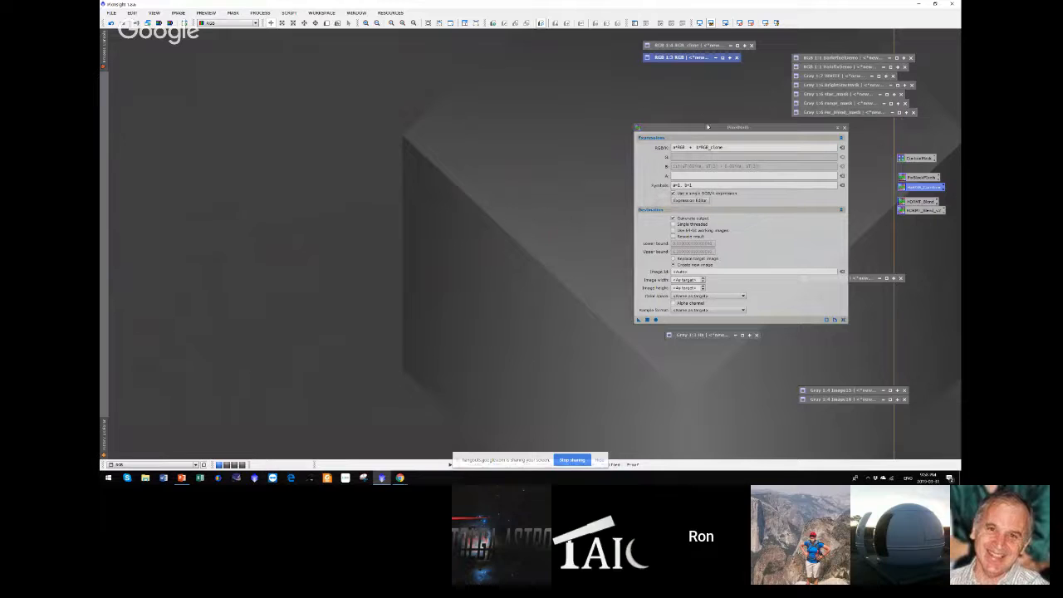
pyautogui.moveTo(707, 126); pyautogui.dragTo(667, 88)
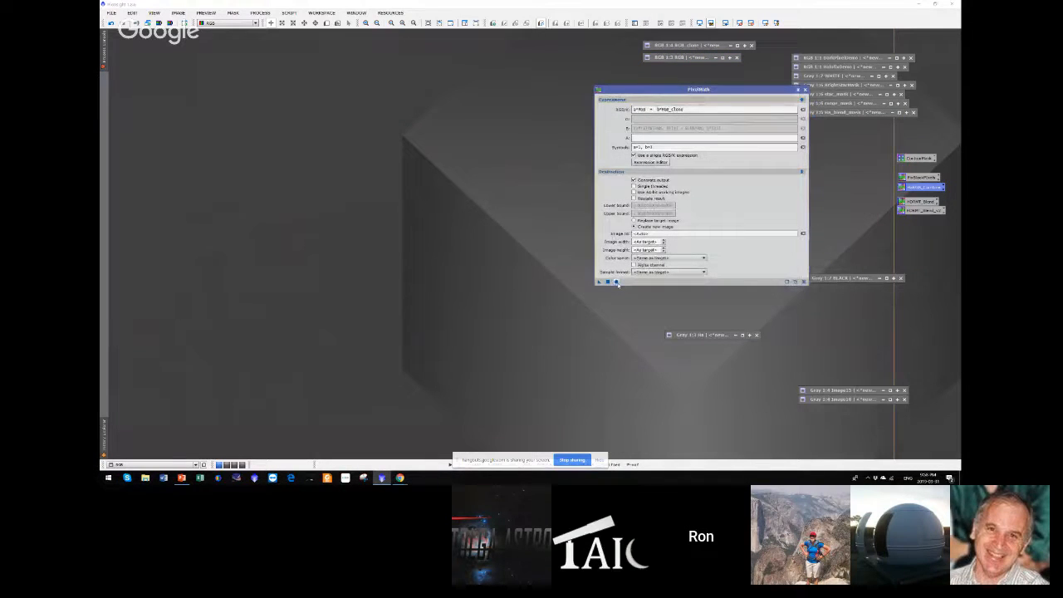
# - Run the weighted sum of RGB and RGB_clone without rescaling and move the new image away from PixelMath
pyautogui.click(640, 109)
pyautogui.click(661, 162)
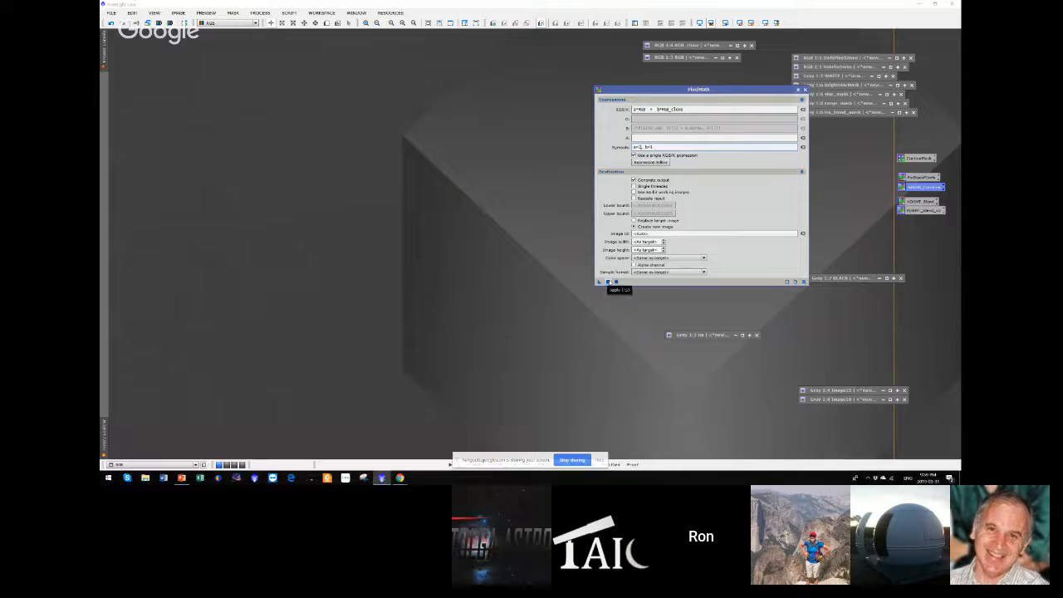
pyautogui.click(608, 283)
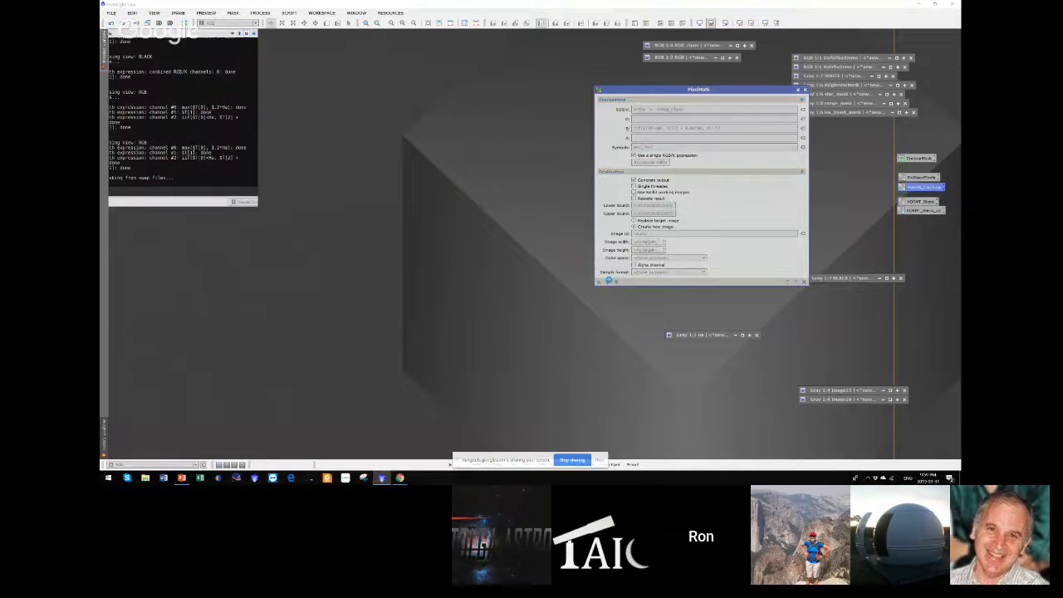
pyautogui.moveTo(443, 175); pyautogui.dragTo(331, 72)
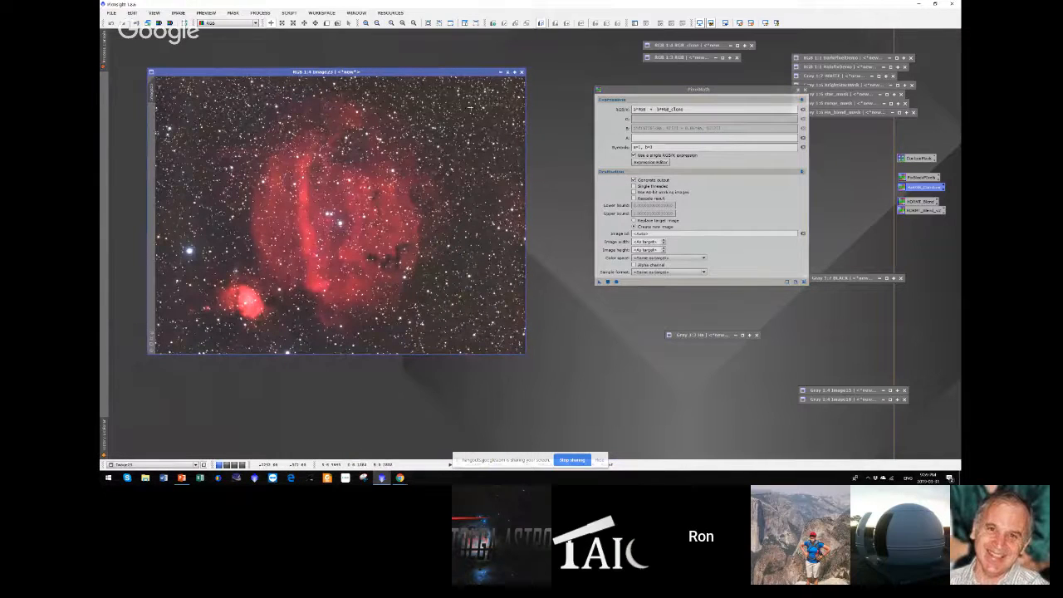
# - Generate the combination again with rescaling enabled, compare it with the unrescaled version, and close the unrescaled image
pyautogui.click(634, 198)
pyautogui.click(607, 281)
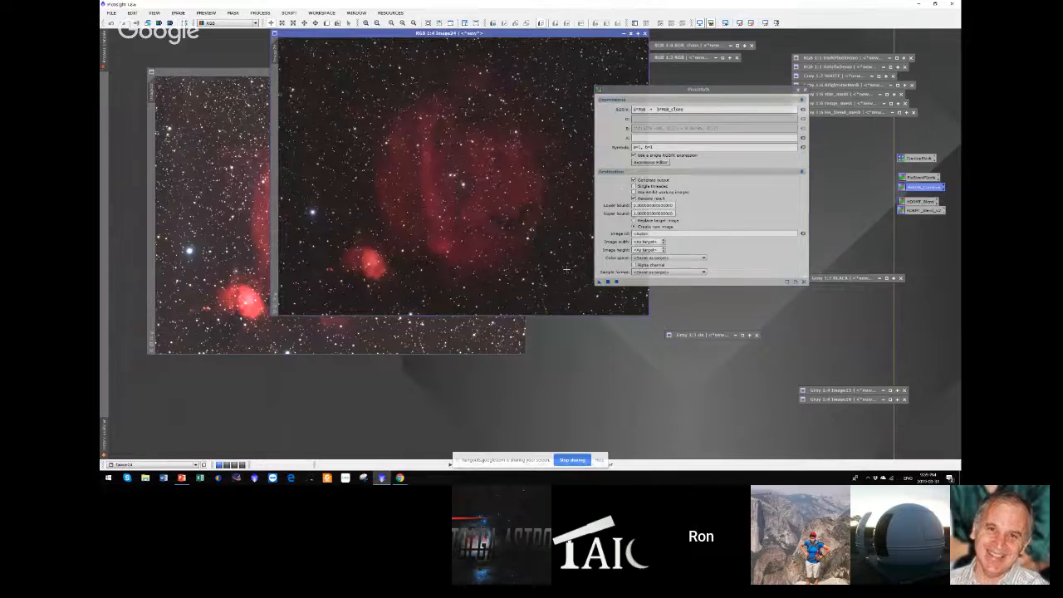
pyautogui.moveTo(496, 34); pyautogui.dragTo(433, 59)
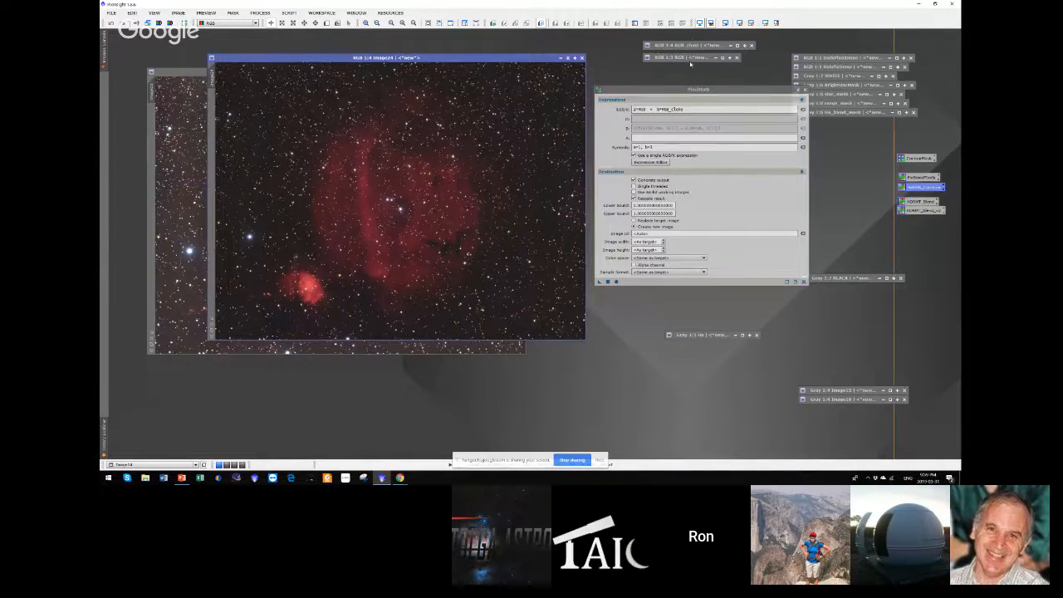
pyautogui.click(168, 75)
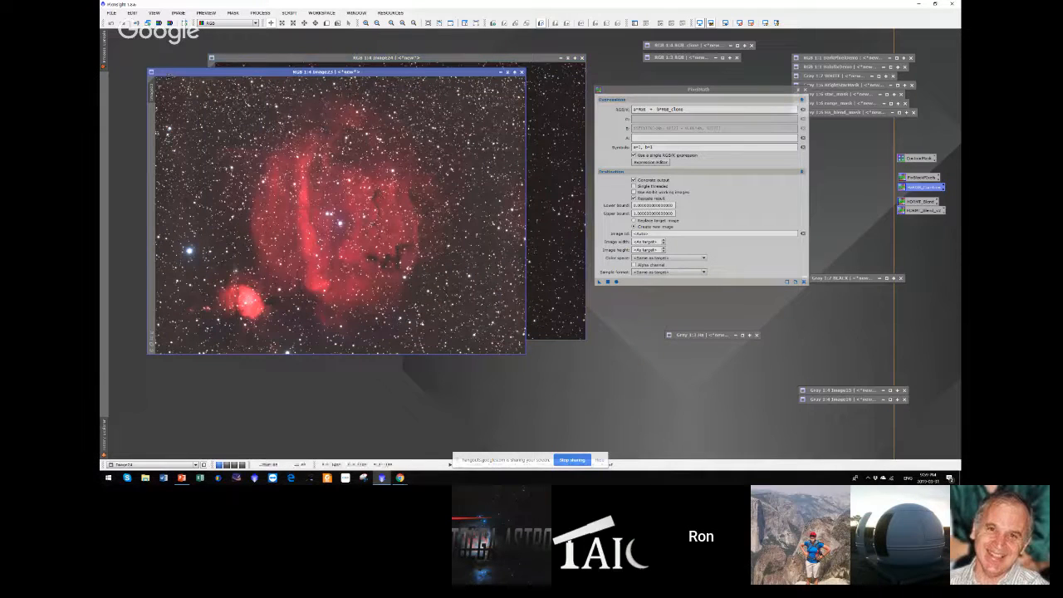
pyautogui.click(521, 73)
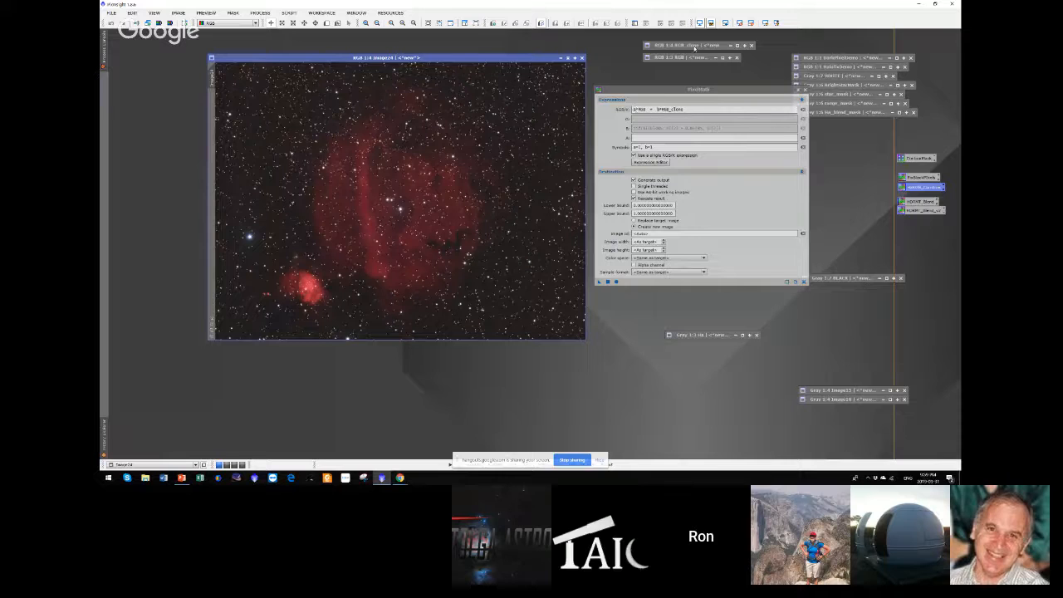
# - Check the RGB_clone image briefly, then set symbol b to 2 and generate another rescaled combination
pyautogui.doubleClick(694, 46)
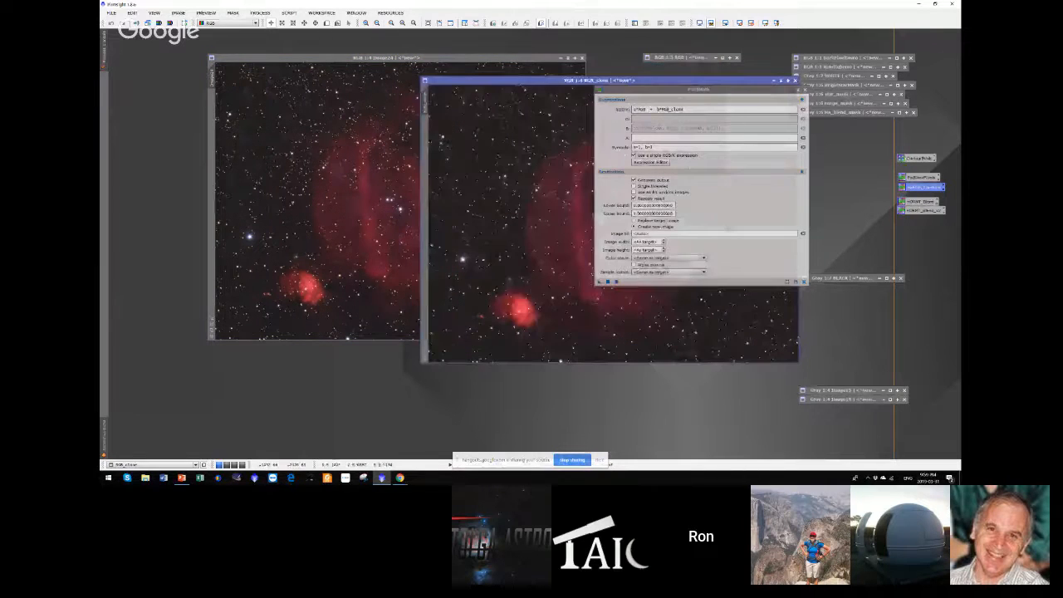
pyautogui.click(780, 81)
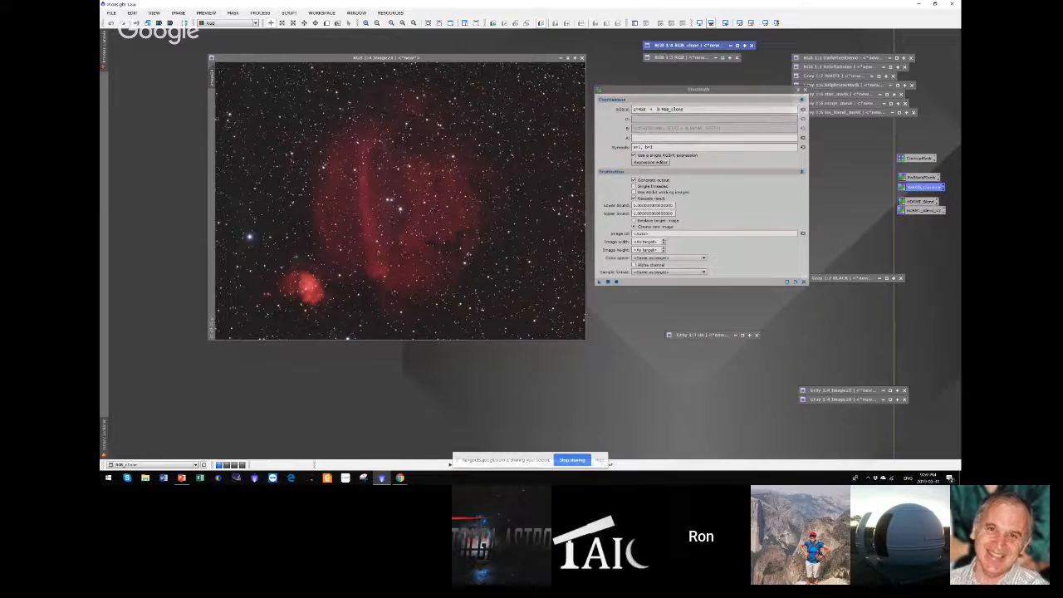
pyautogui.click(654, 147)
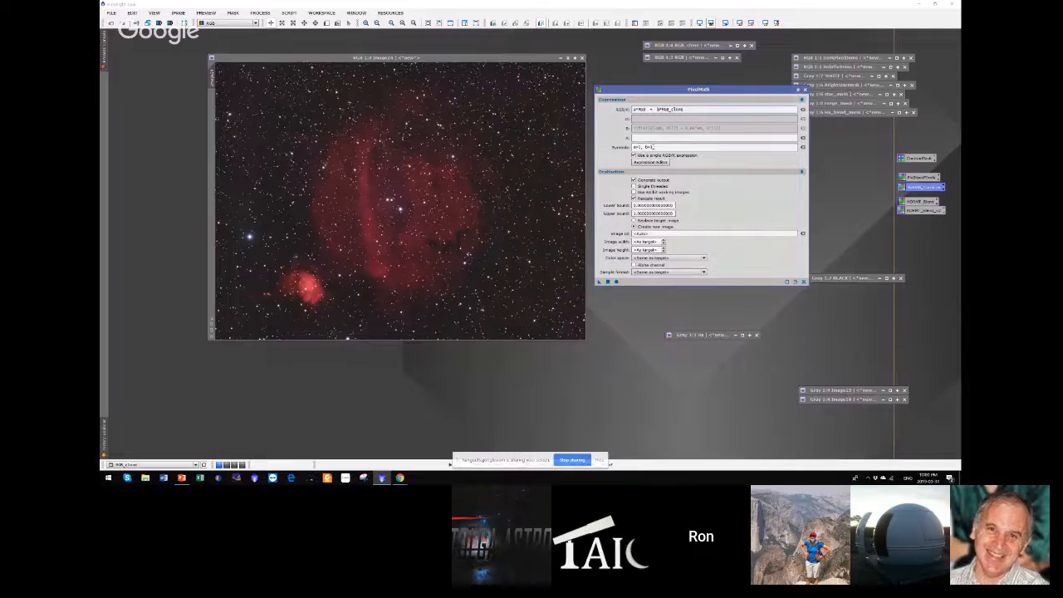
pyautogui.press('BackSpace')
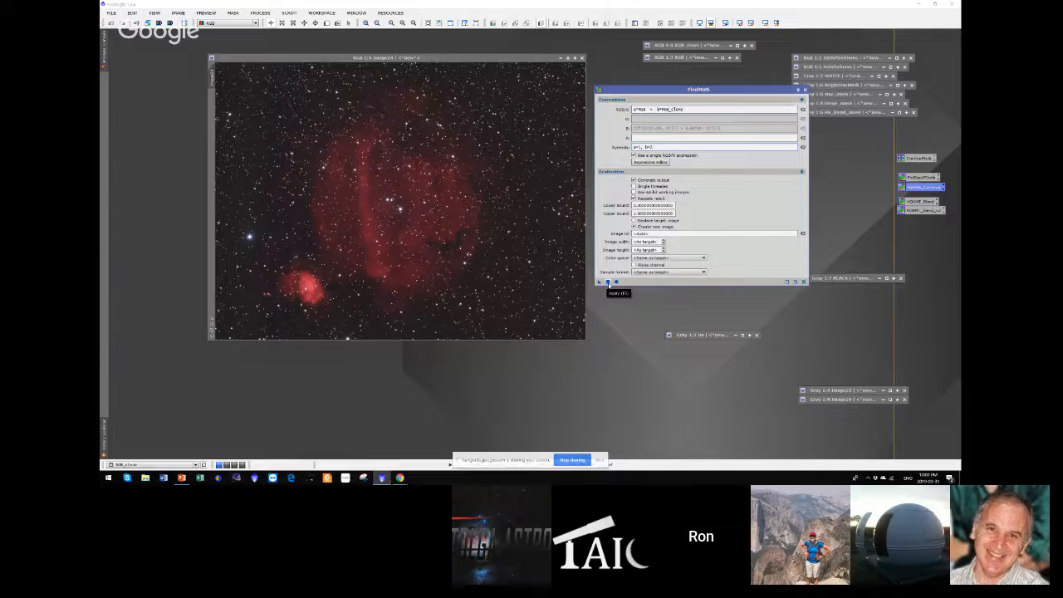
pyautogui.click(608, 282)
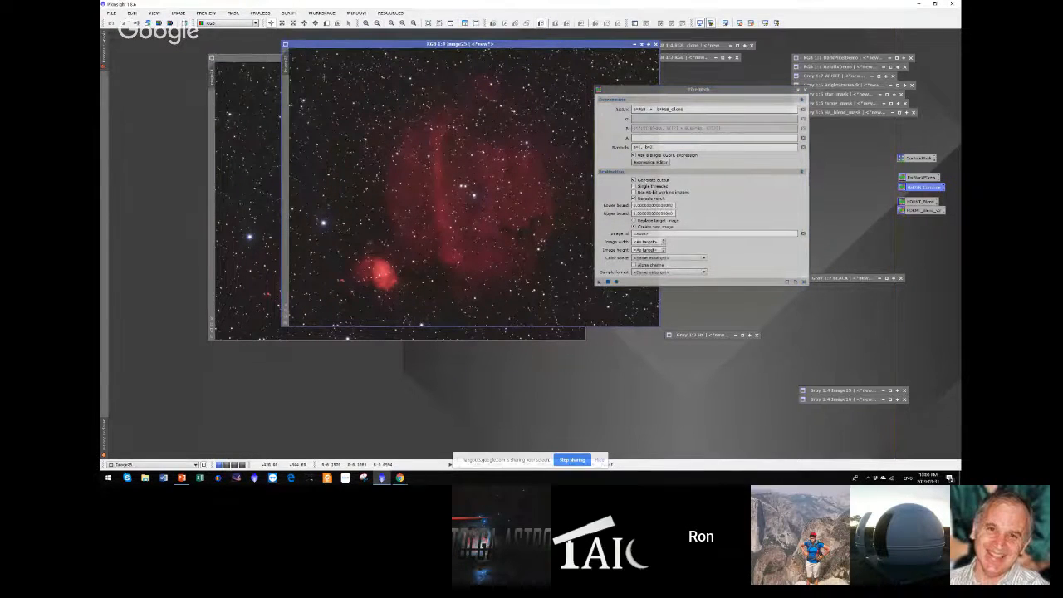
# - Create a preview around the small bright nebula in the b=2 blend and show the same preview in both blended images
pyautogui.hotkey('alt', 'n')
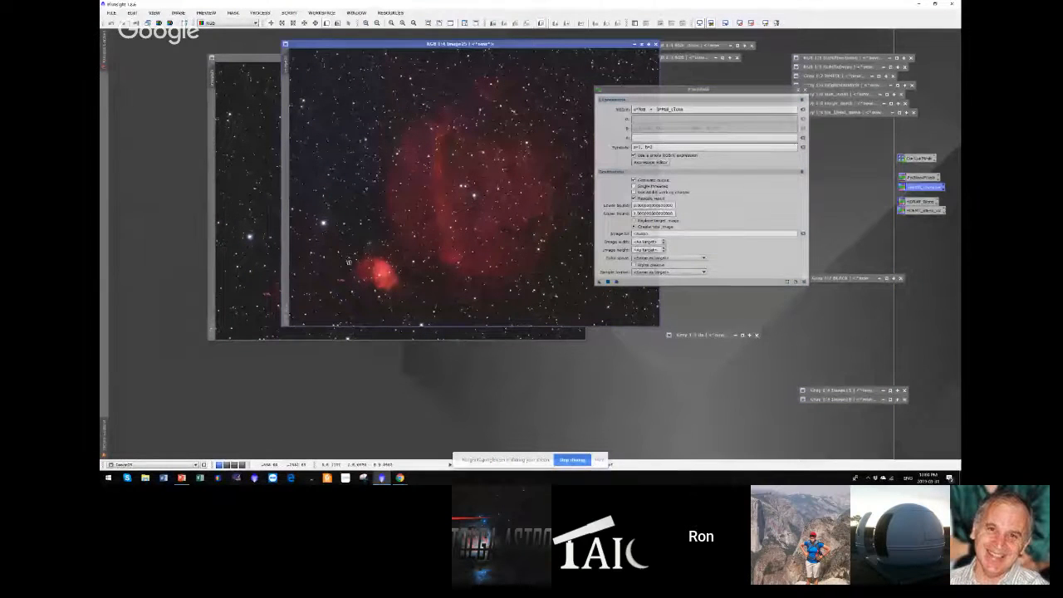
pyautogui.moveTo(342, 241); pyautogui.dragTo(408, 302)
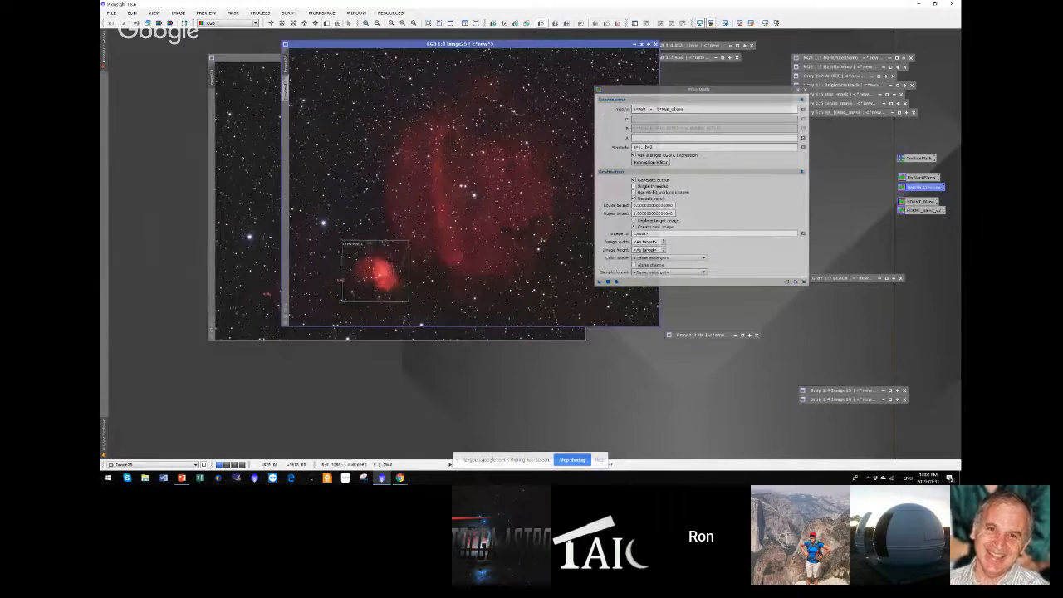
pyautogui.click(286, 82)
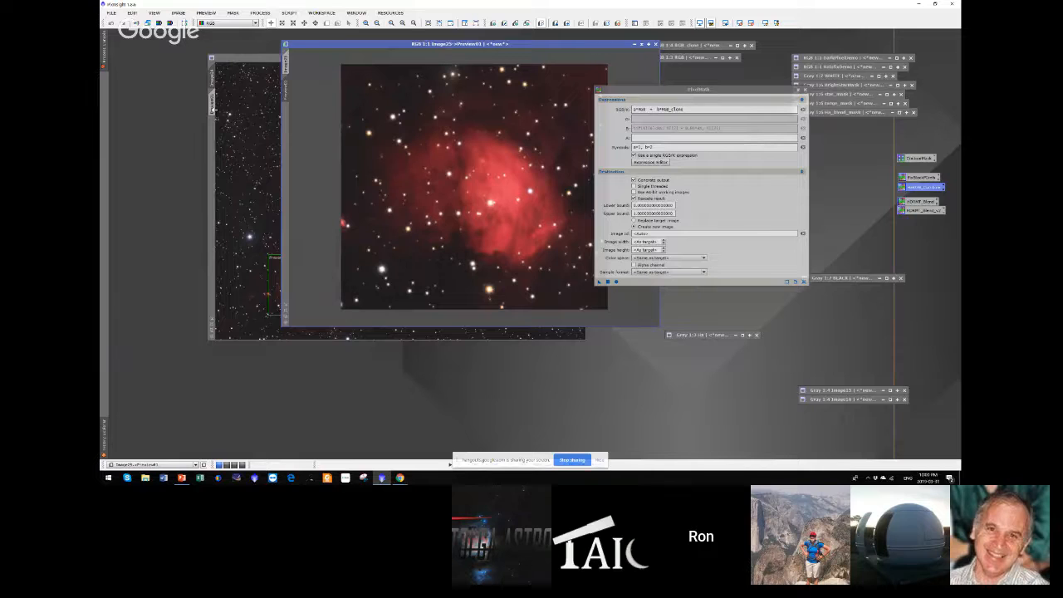
pyautogui.click(212, 109)
# - Place the two nebula previews side by side and compare the detail and colour of the b=1 and b=2 blends
pyautogui.moveTo(403, 62); pyautogui.dragTo(257, 48)
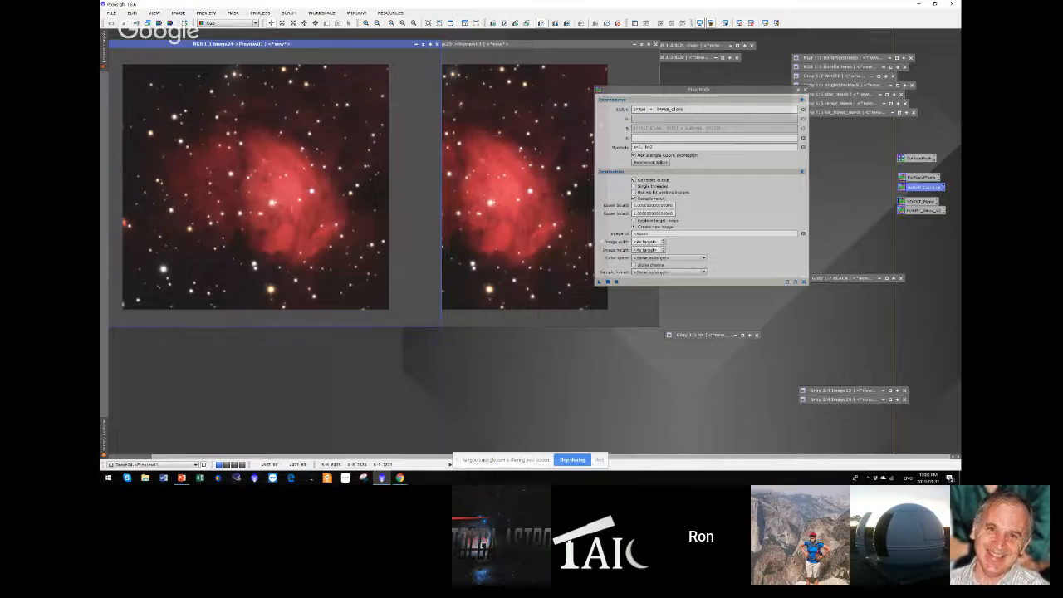
pyautogui.moveTo(282, 183)
pyautogui.mouseDown()
pyautogui.moveTo(271, 202)
pyautogui.moveTo(295, 181)
pyautogui.mouseUp()
pyautogui.moveTo(492, 176)
pyautogui.mouseDown()
pyautogui.moveTo(515, 185)
pyautogui.moveTo(483, 194)
pyautogui.mouseUp()
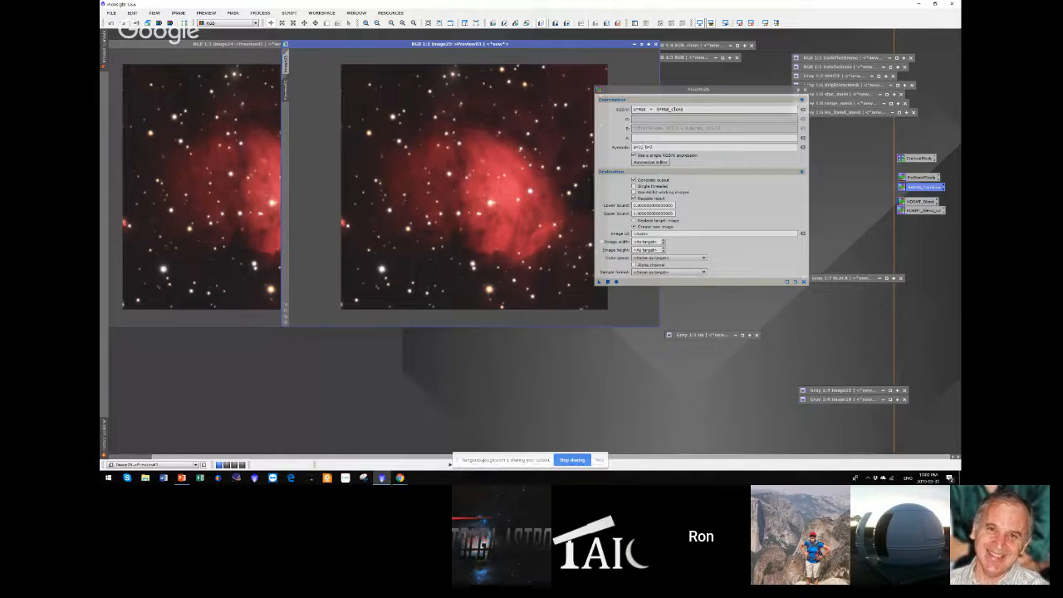
# - Close both blended images and RGB_clone, and move the PixelMath window over the edge of the RGB image
pyautogui.click(654, 44)
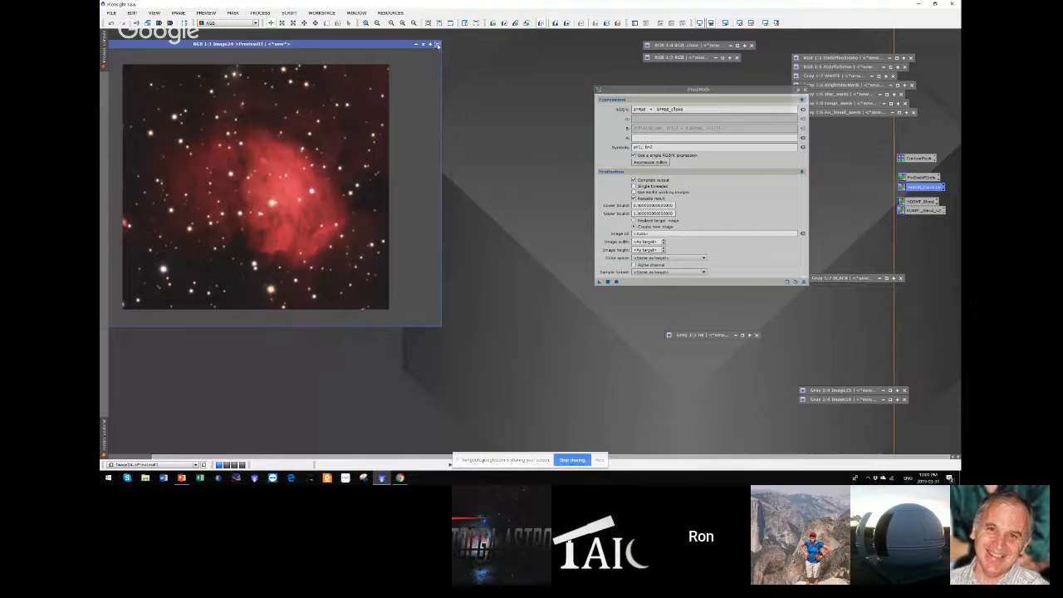
pyautogui.click(438, 44)
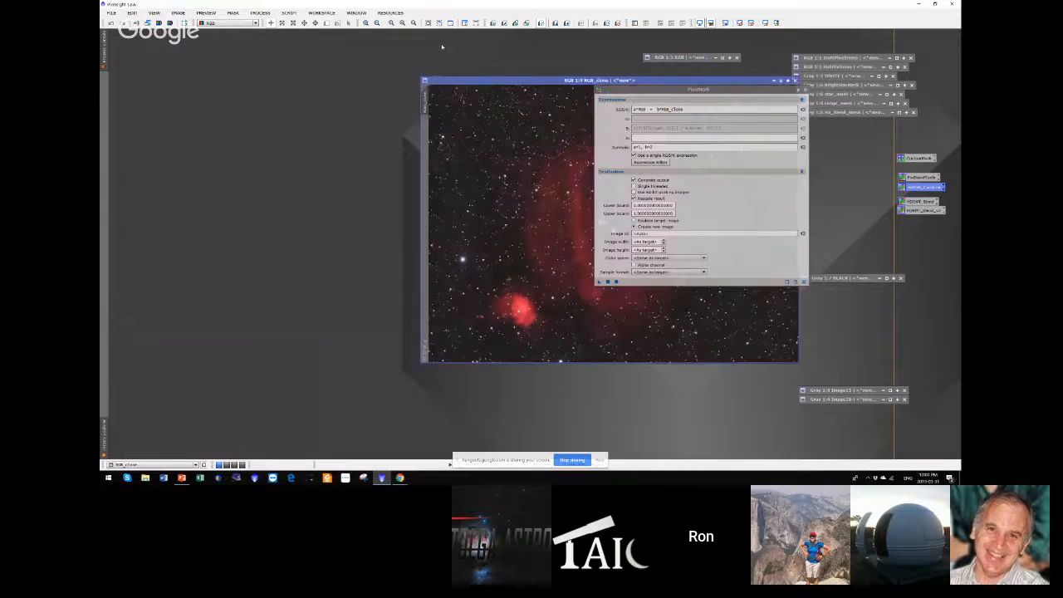
pyautogui.click(795, 81)
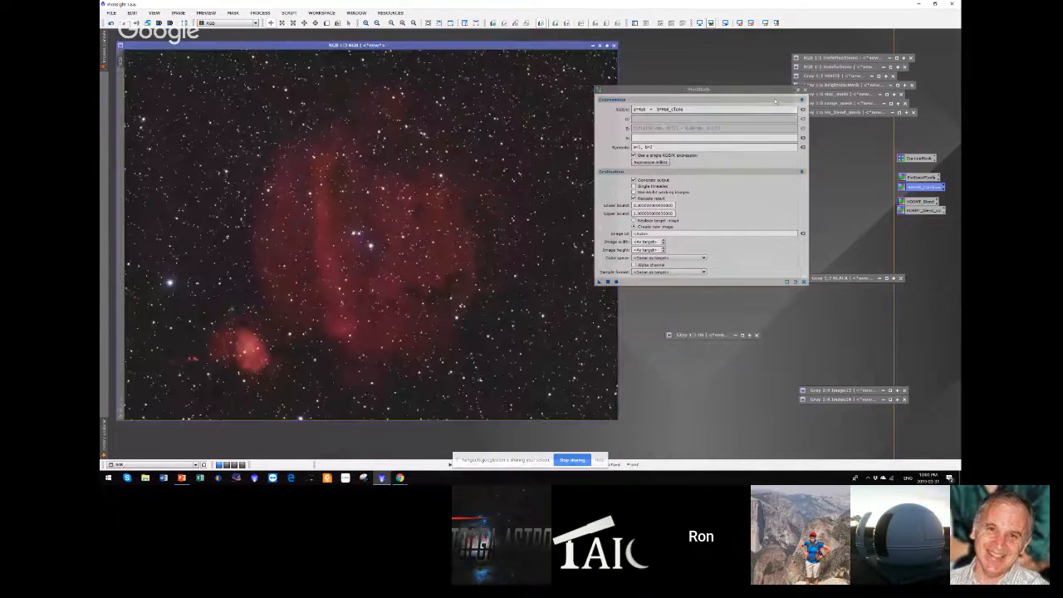
pyautogui.moveTo(768, 90); pyautogui.dragTo(710, 96)
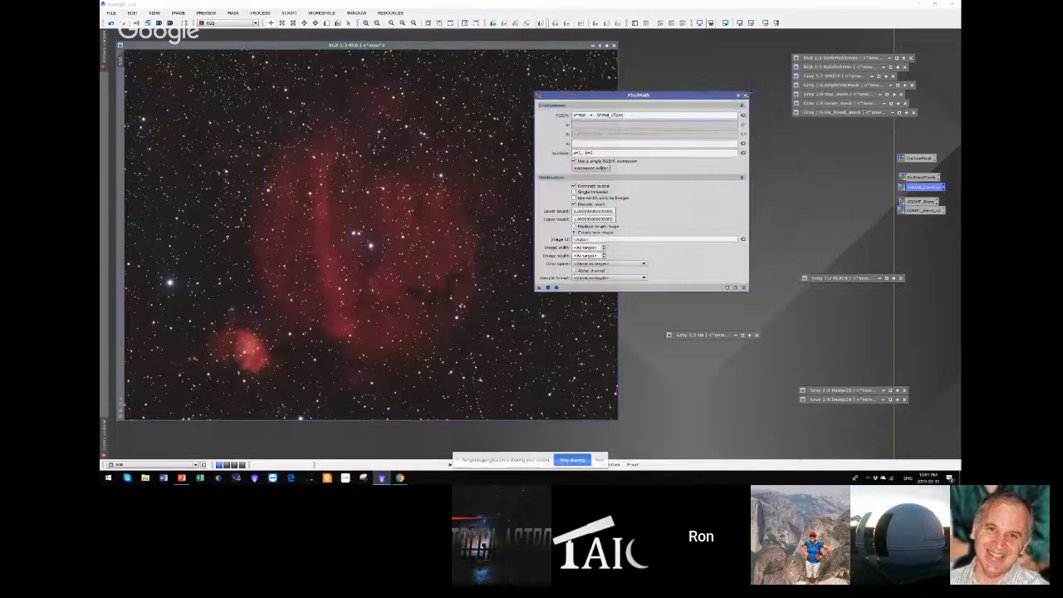
# - Clear PixelMath and the RGB image out of the way, and open the DarkPixelDemo image in the workspace
pyautogui.click(744, 95)
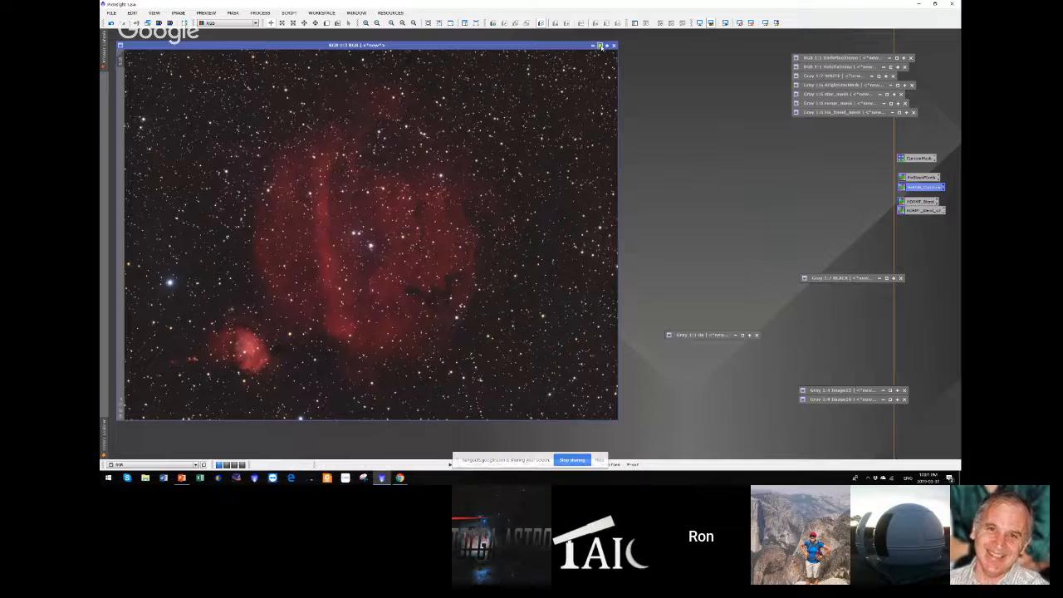
pyautogui.click(600, 46)
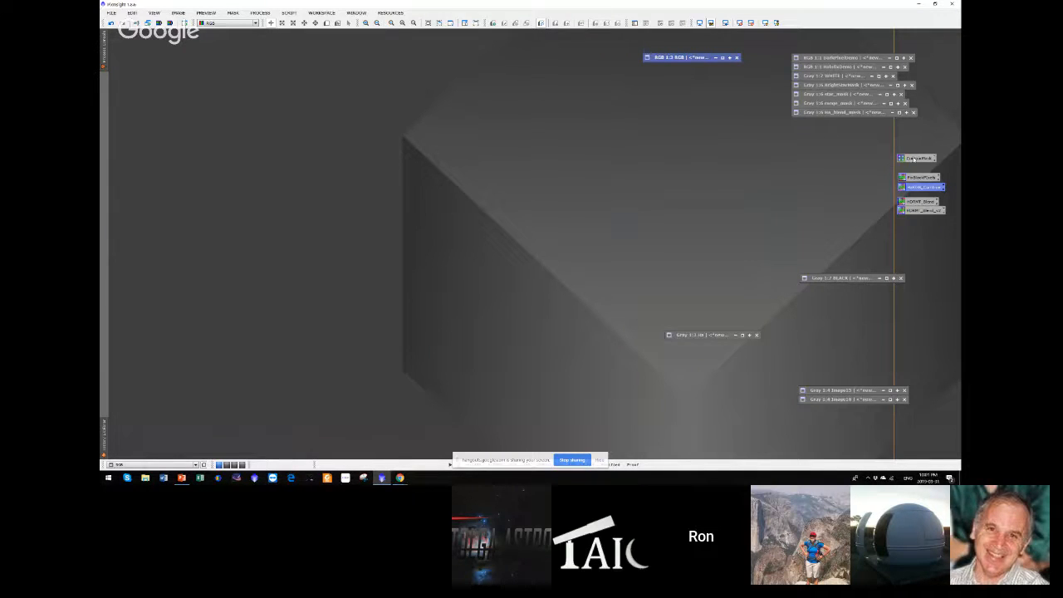
pyautogui.doubleClick(830, 58)
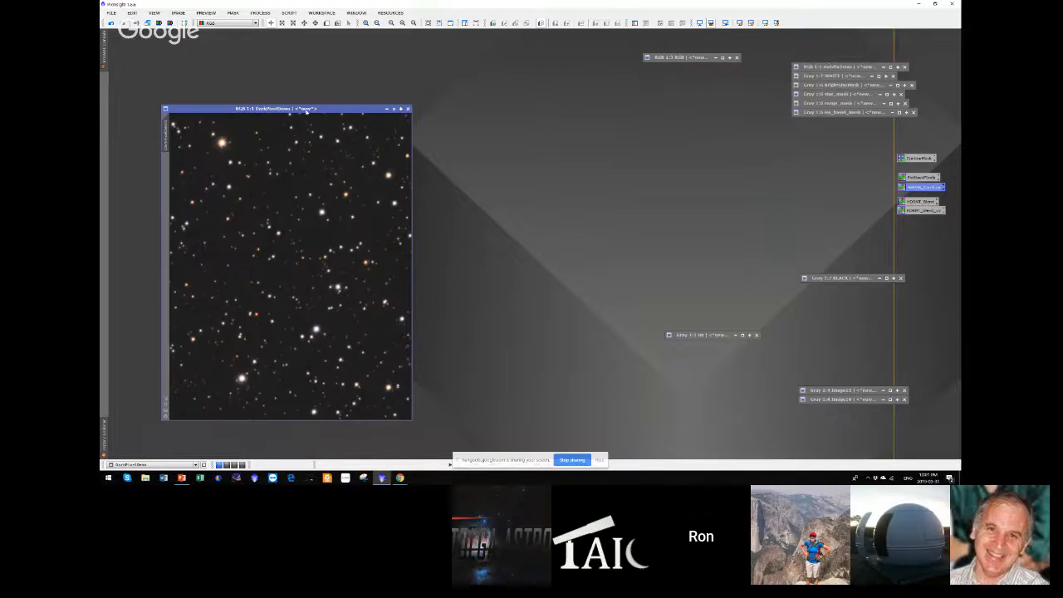
pyautogui.moveTo(315, 105); pyautogui.dragTo(383, 55)
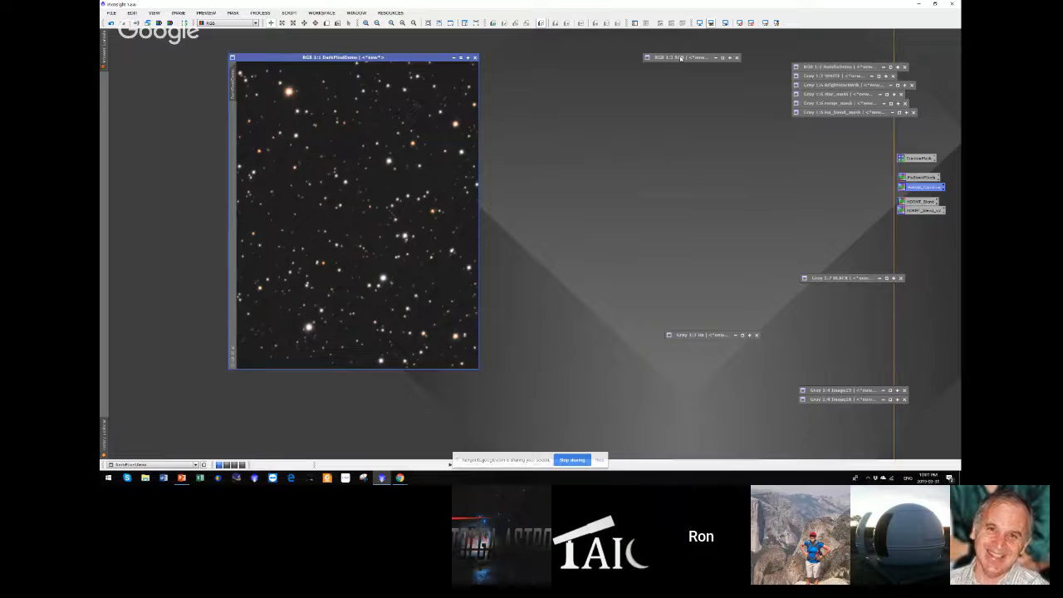
# - Look at the RGB image again and collapse it to leave DarkPixelDemo in view
pyautogui.doubleClick(680, 57)
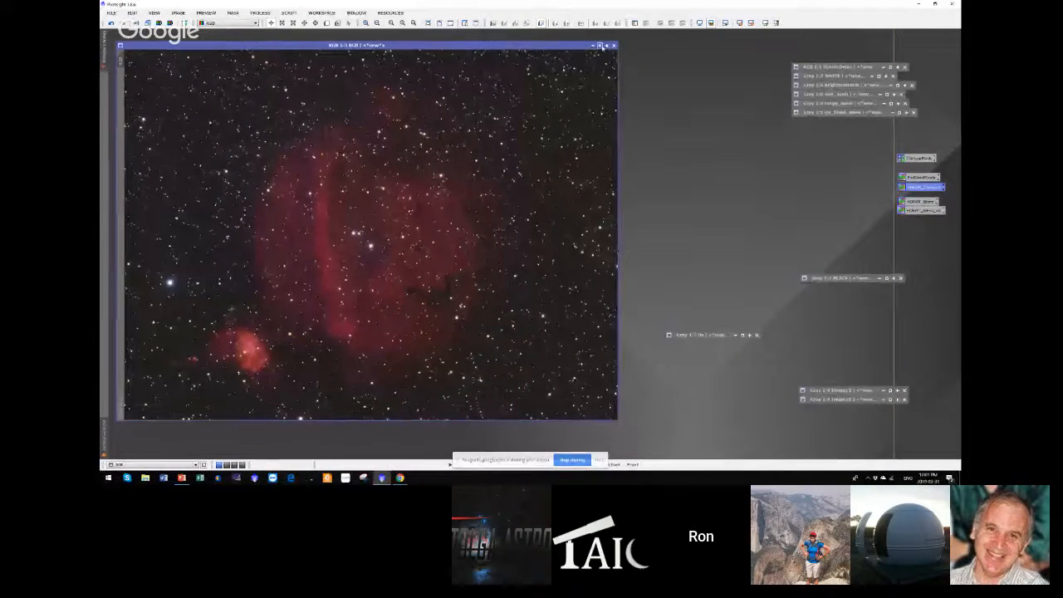
pyautogui.click(594, 45)
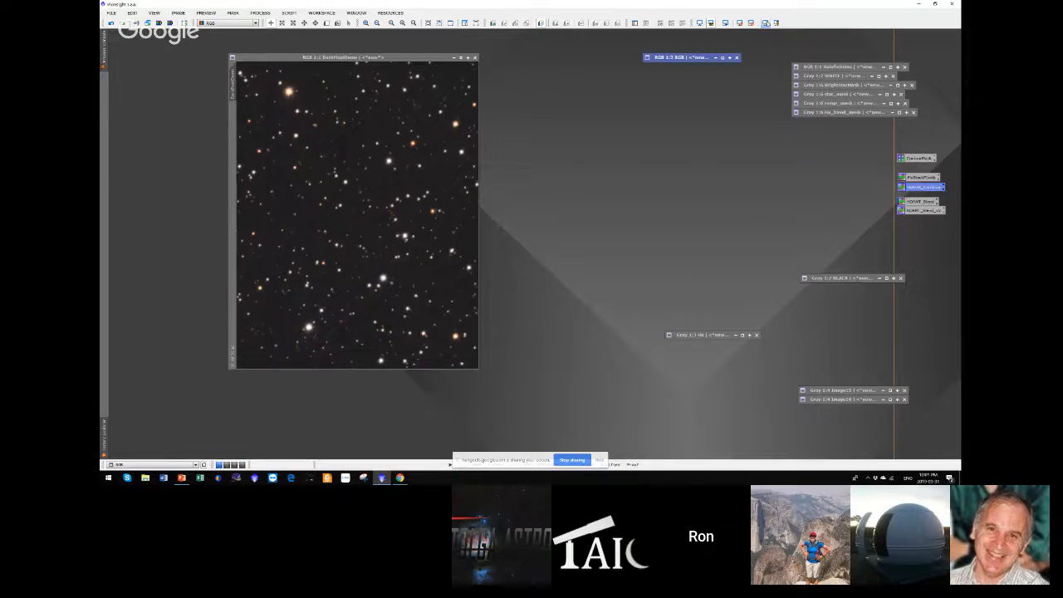
pyautogui.click(764, 22)
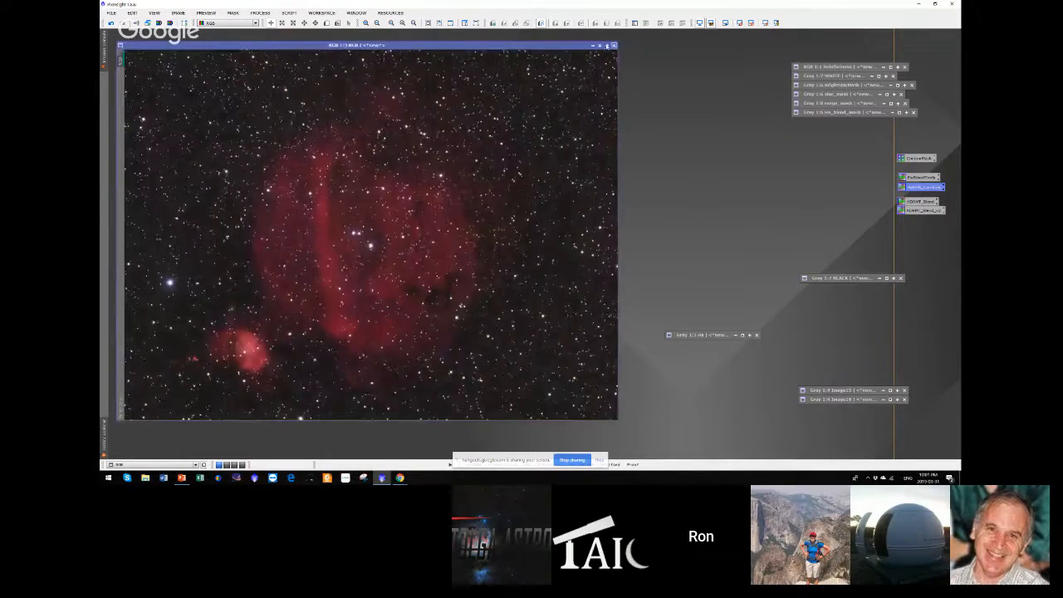
pyautogui.click(599, 46)
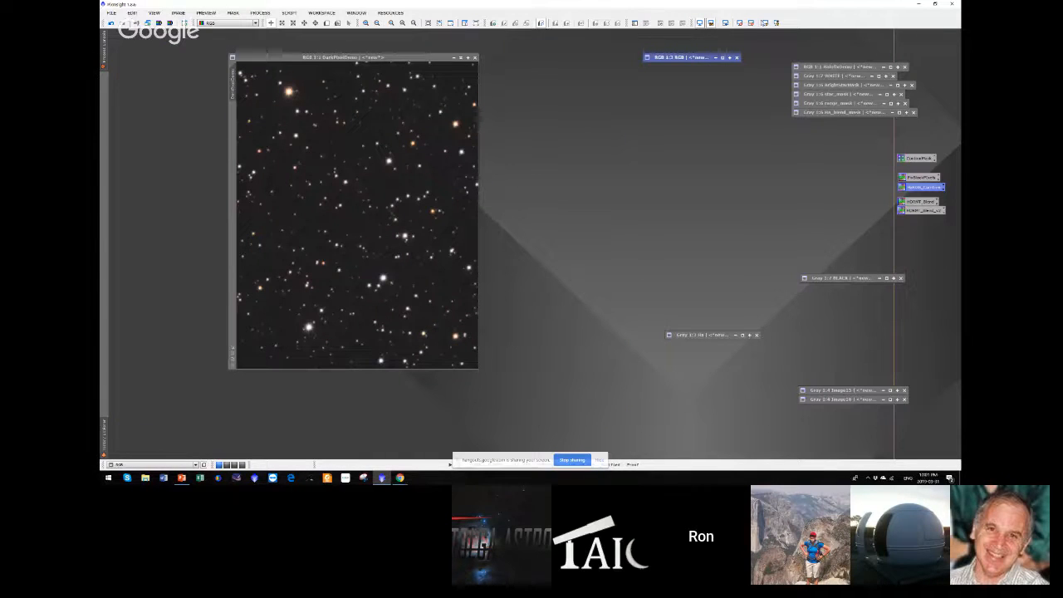
# - Apply a strong automatic screen stretch to DarkPixelDemo and magnify it to 3:1 to examine the background noise
pyautogui.click(404, 104)
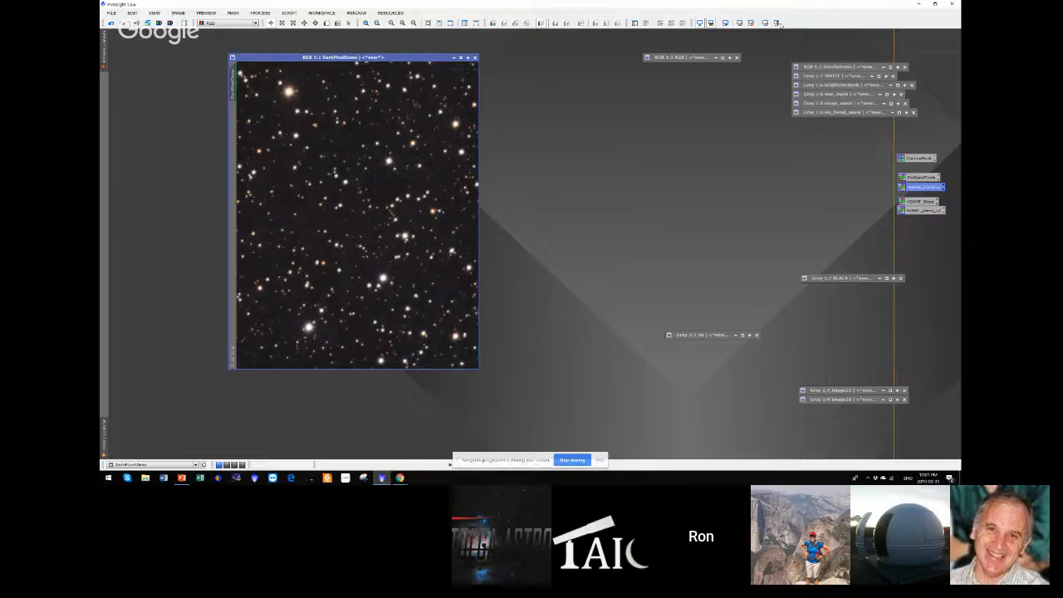
pyautogui.click(777, 23)
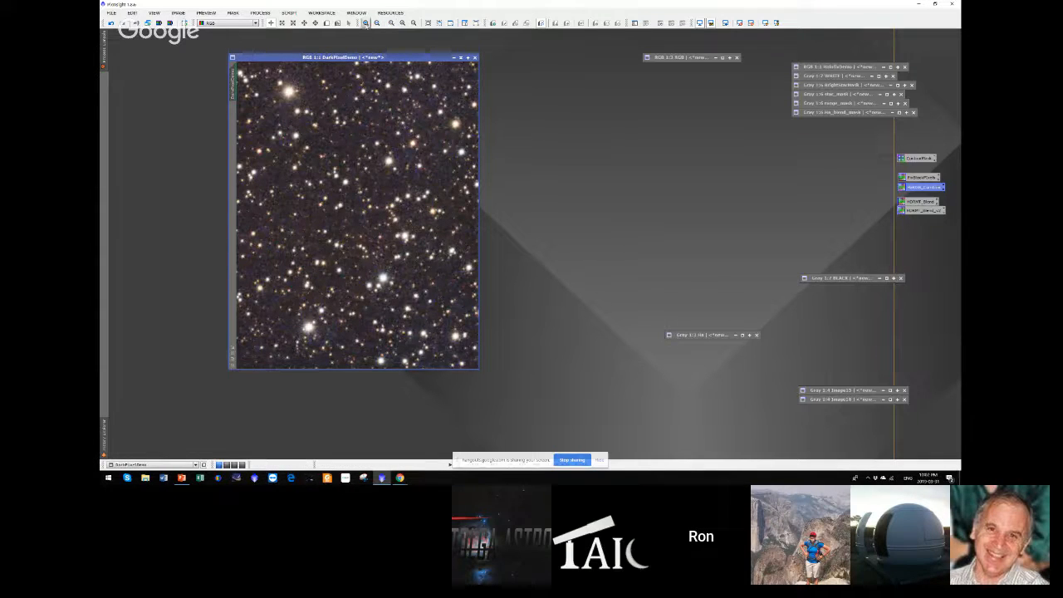
pyautogui.click(365, 23)
pyautogui.click(365, 22)
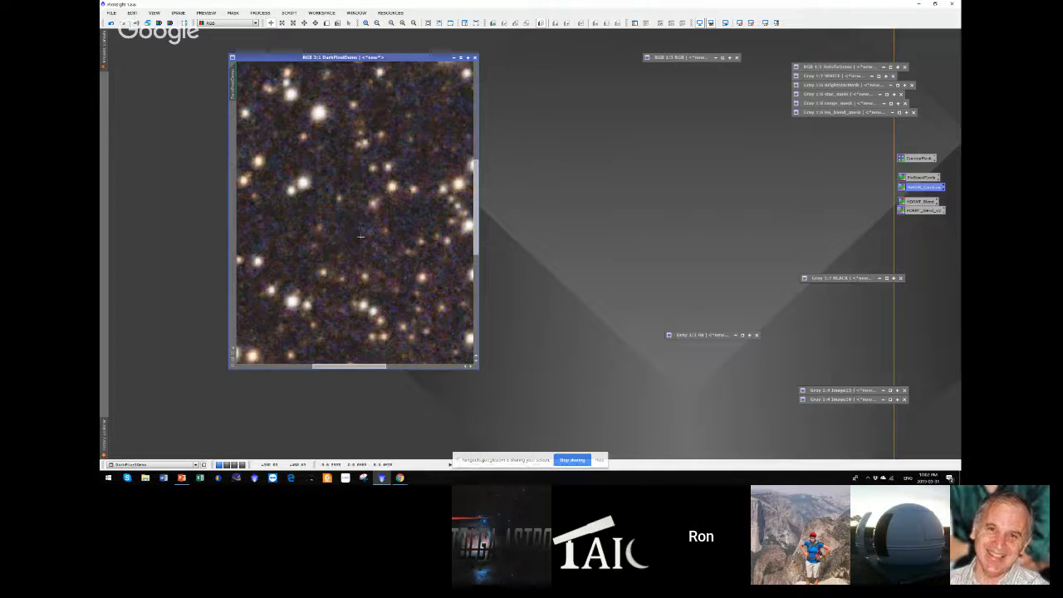
# - Compare DarkPixelDemo with and without the screen stretch, leaving the stretch disabled
pyautogui.click(700, 22)
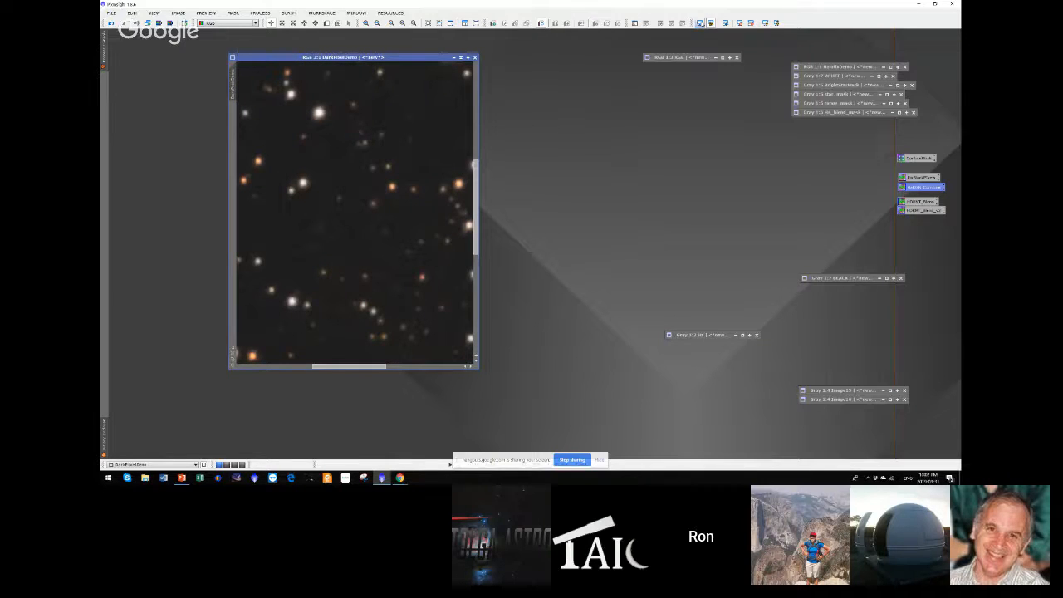
pyautogui.click(700, 22)
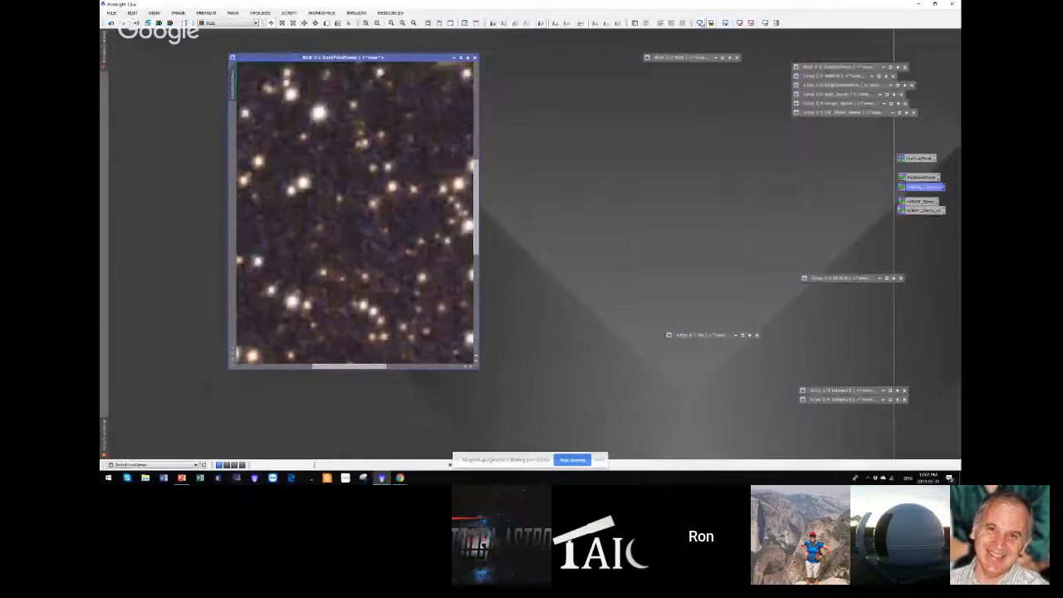
pyautogui.click(700, 23)
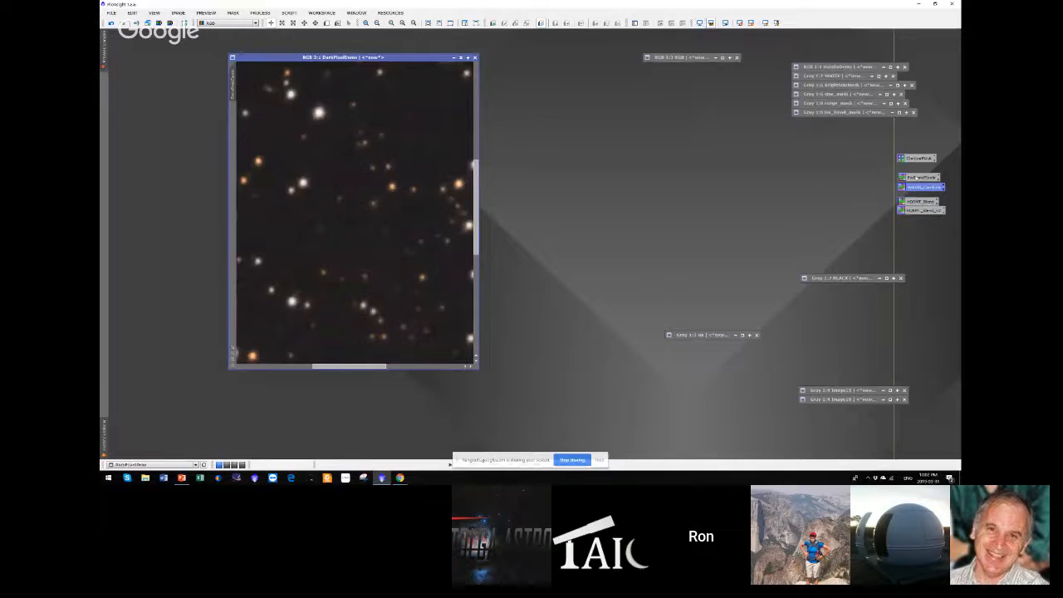
# - Open the saved PixelMath instance with the per-channel iif and median expressions for dark pixels, and highlight its symbol a definition
pyautogui.click(916, 177)
pyautogui.doubleClick(916, 178)
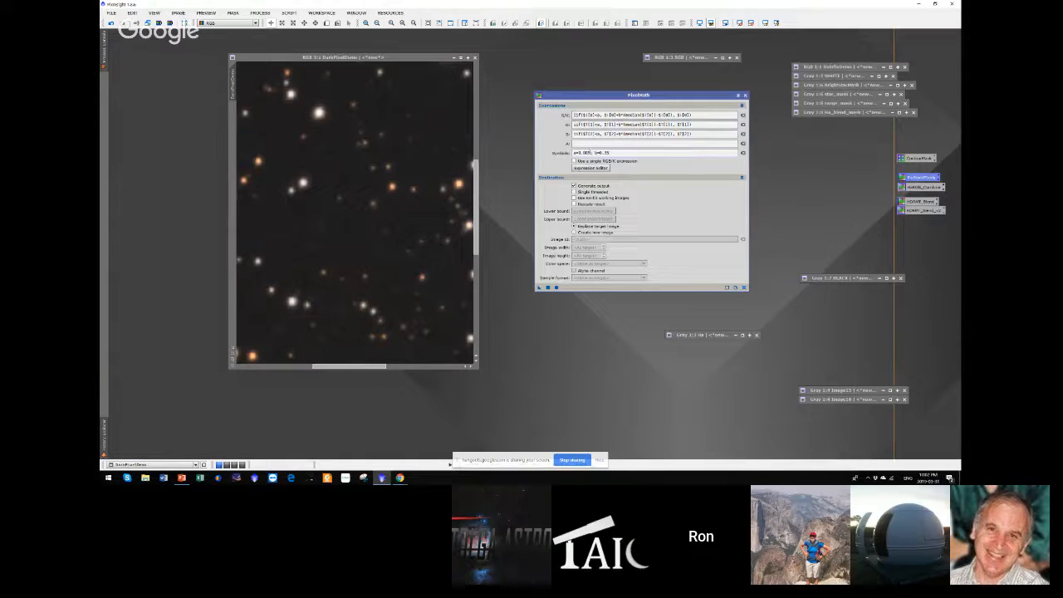
pyautogui.moveTo(591, 153); pyautogui.dragTo(572, 153)
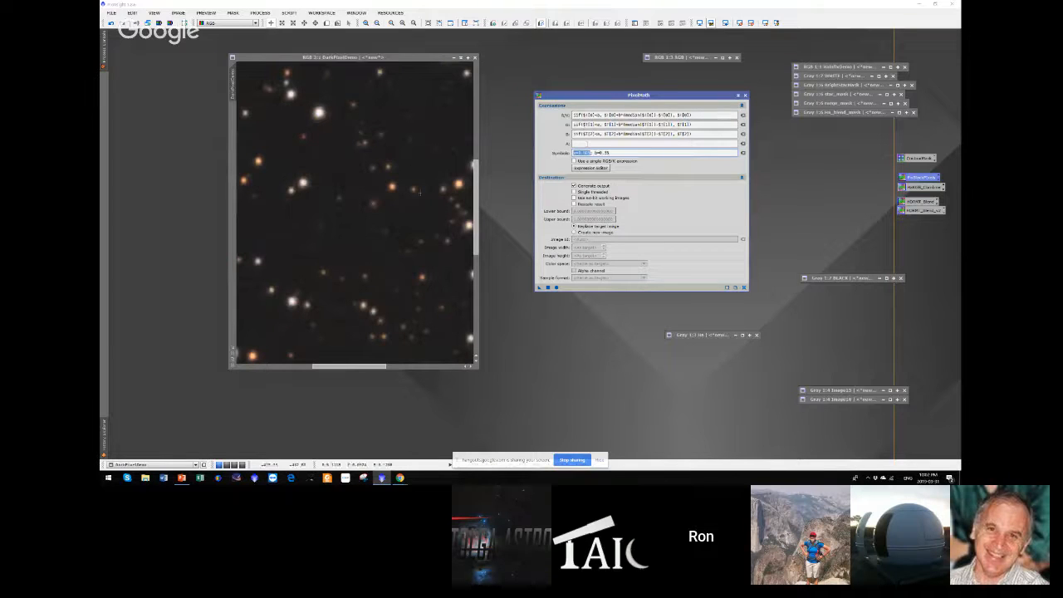
# - Examine the dark background pixels of DarkPixelDemo at 4:1 with a strong screen stretch, and relate them to PixelMath's symbol a
pyautogui.scroll(1, 333, 211)
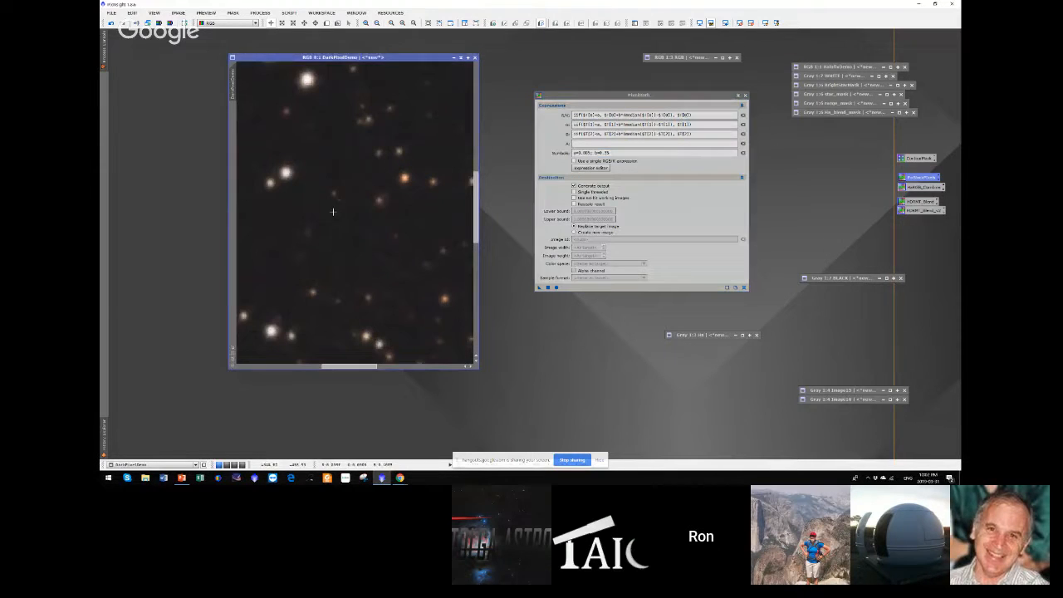
pyautogui.click(776, 24)
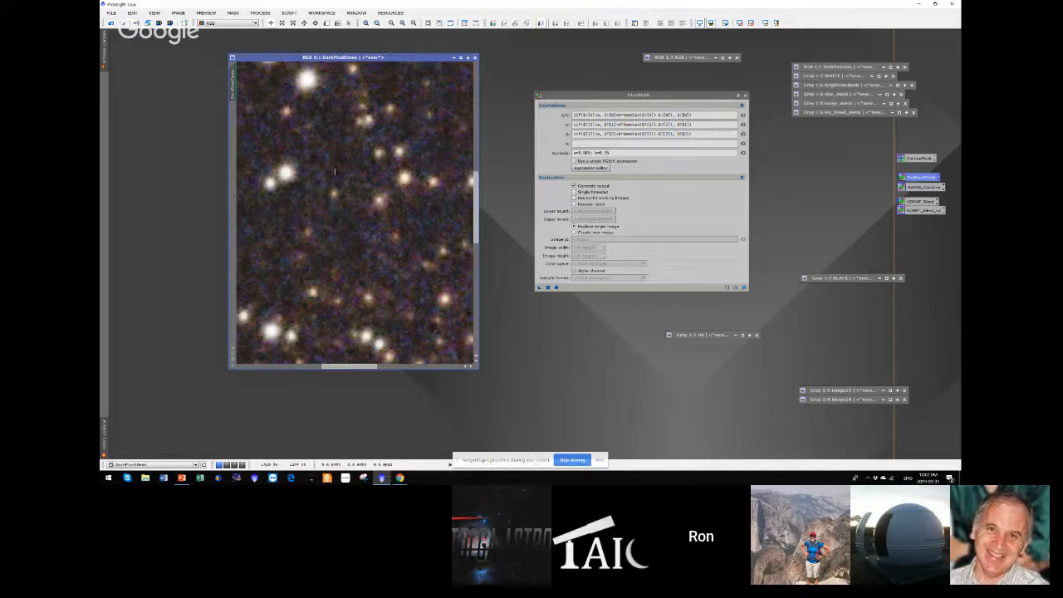
pyautogui.moveTo(336, 173); pyautogui.dragTo(332, 157)
pyautogui.click(572, 153)
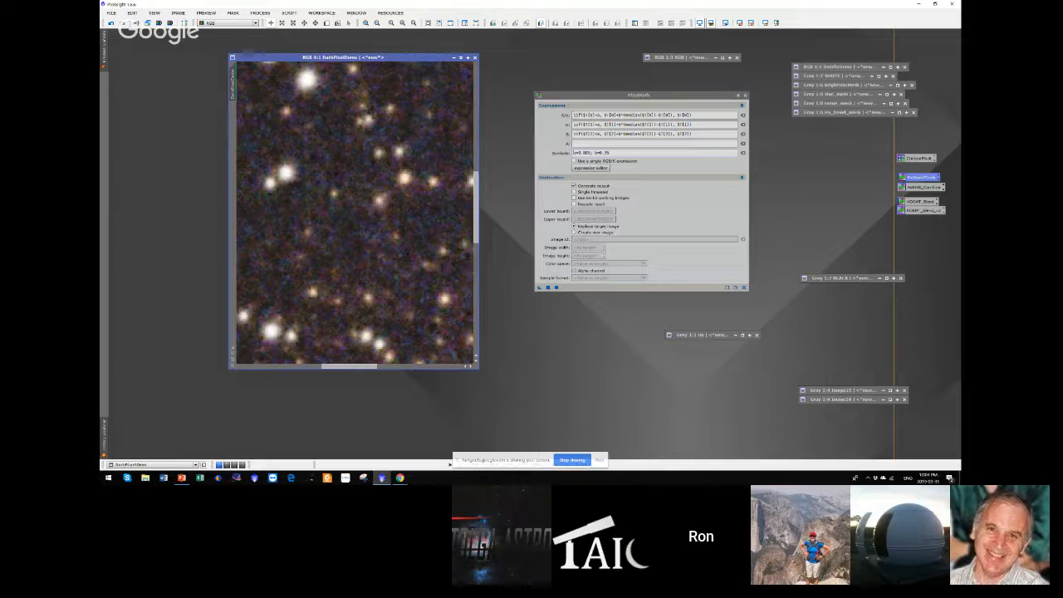
pyautogui.moveTo(572, 153); pyautogui.dragTo(591, 153)
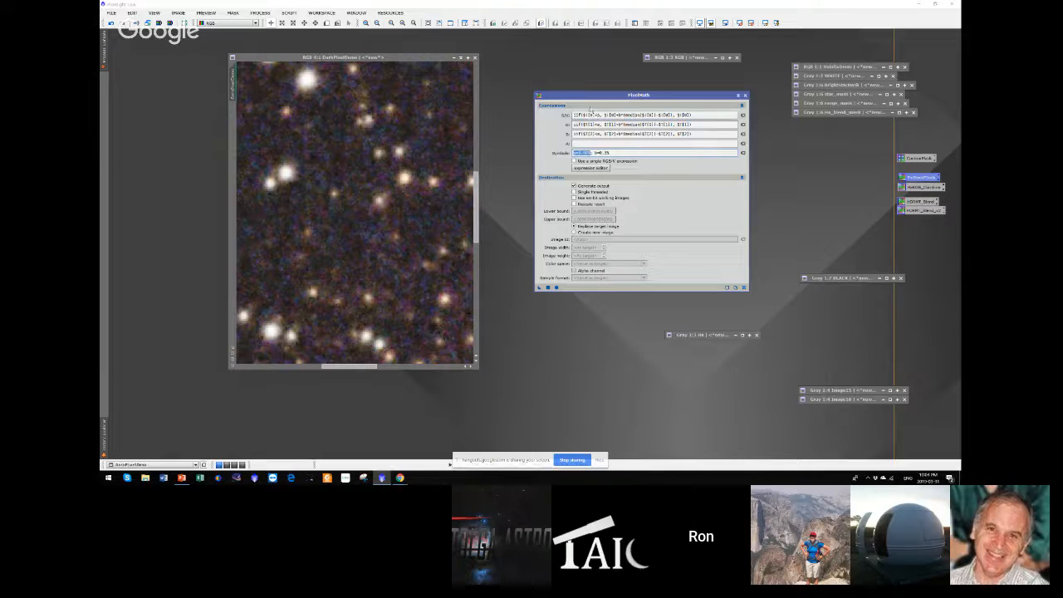
# - Examine the condition, median correction and fallback value in the R/K expression, along with the a and b symbol definitions
pyautogui.moveTo(583, 114); pyautogui.dragTo(600, 116)
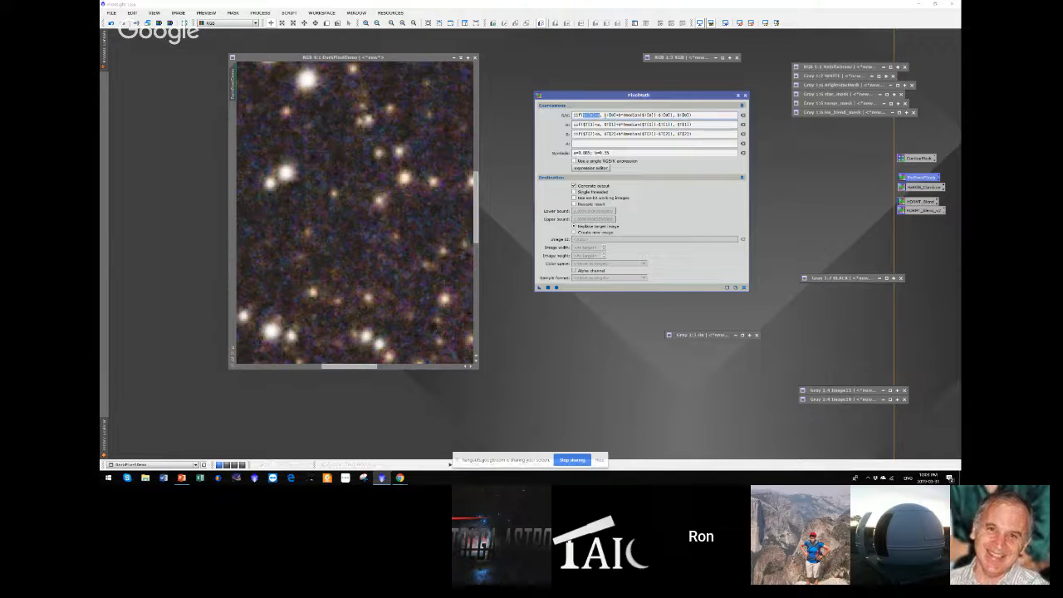
pyautogui.moveTo(604, 114); pyautogui.dragTo(671, 115)
pyautogui.moveTo(677, 114); pyautogui.dragTo(687, 115)
pyautogui.moveTo(604, 116); pyautogui.dragTo(573, 116)
pyautogui.moveTo(658, 116)
pyautogui.mouseDown()
pyautogui.moveTo(671, 115)
pyautogui.moveTo(638, 116)
pyautogui.moveTo(652, 116)
pyautogui.mouseUp()
pyautogui.click(622, 115)
pyautogui.moveTo(605, 115); pyautogui.dragTo(615, 115)
pyautogui.moveTo(592, 153); pyautogui.dragTo(608, 152)
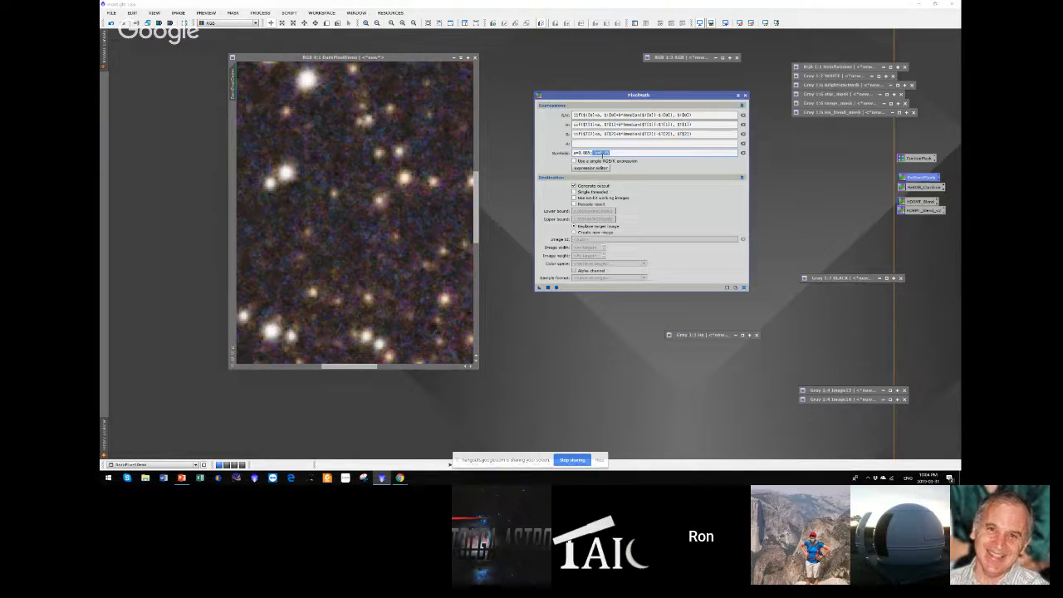
pyautogui.click(584, 116)
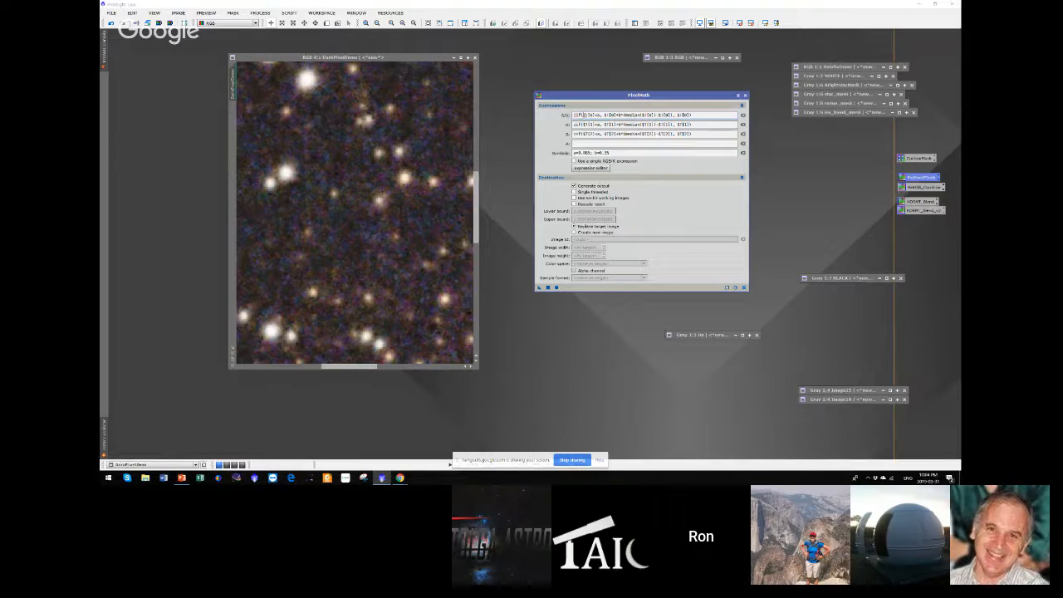
pyautogui.moveTo(583, 115); pyautogui.dragTo(600, 115)
pyautogui.moveTo(579, 153); pyautogui.dragTo(591, 152)
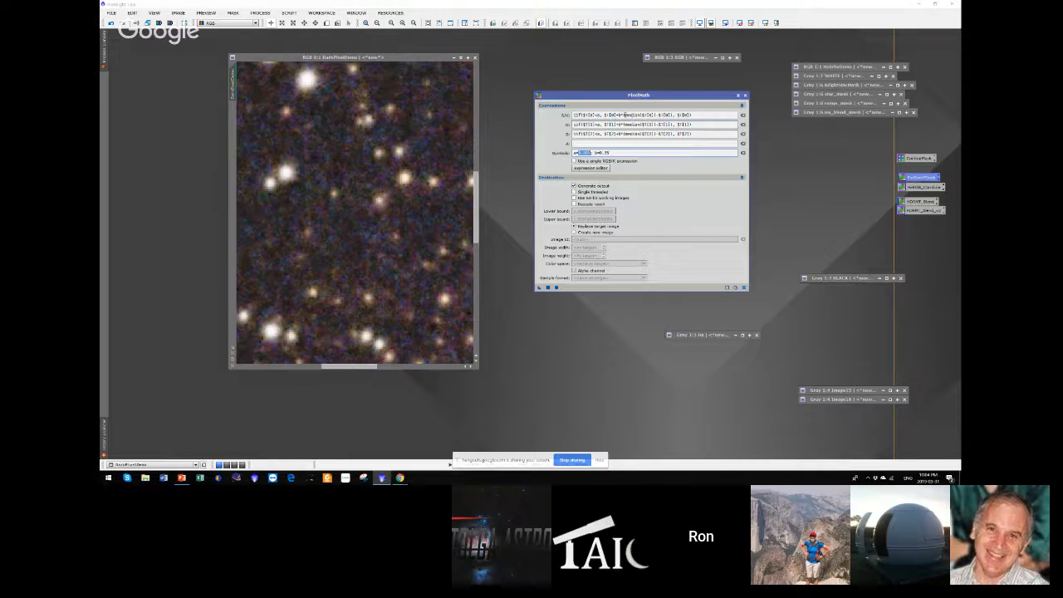
pyautogui.moveTo(624, 115); pyautogui.dragTo(668, 114)
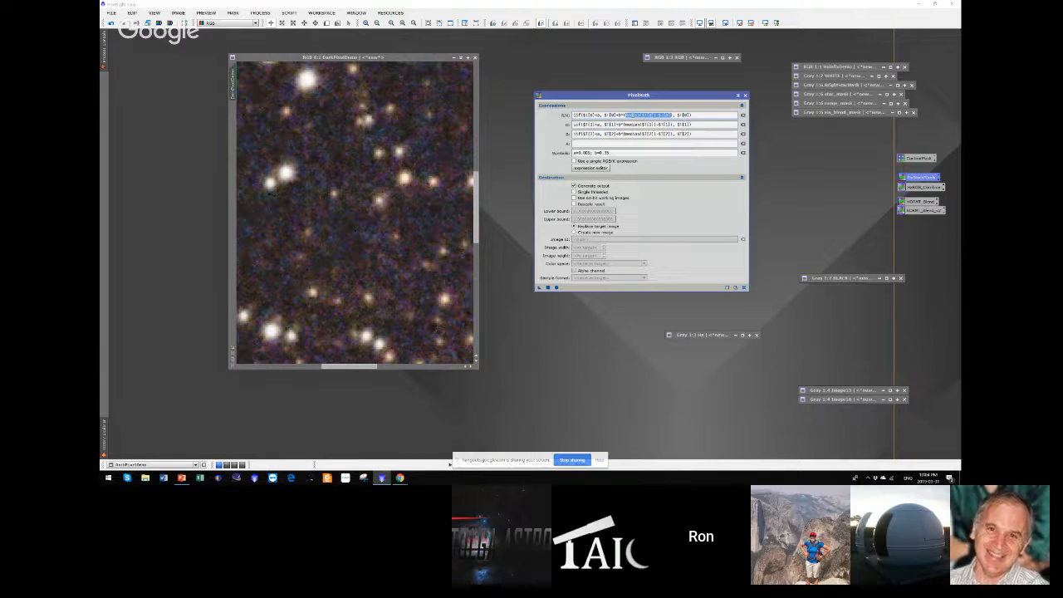
pyautogui.click(618, 115)
pyautogui.moveTo(607, 115); pyautogui.dragTo(616, 114)
pyautogui.moveTo(672, 115); pyautogui.dragTo(687, 116)
# - Apply the PixelMath expressions with the existing a and b values to the DarkPixelDemo image and place its window beside the PixelMath dialog
pyautogui.moveTo(536, 288); pyautogui.dragTo(372, 230)
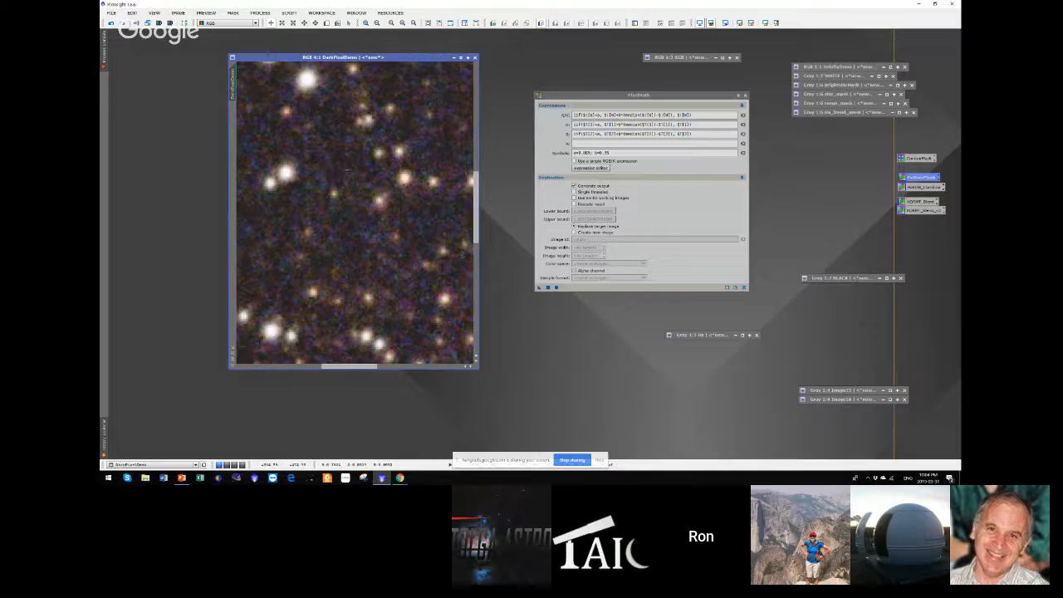
pyautogui.moveTo(365, 57); pyautogui.dragTo(412, 57)
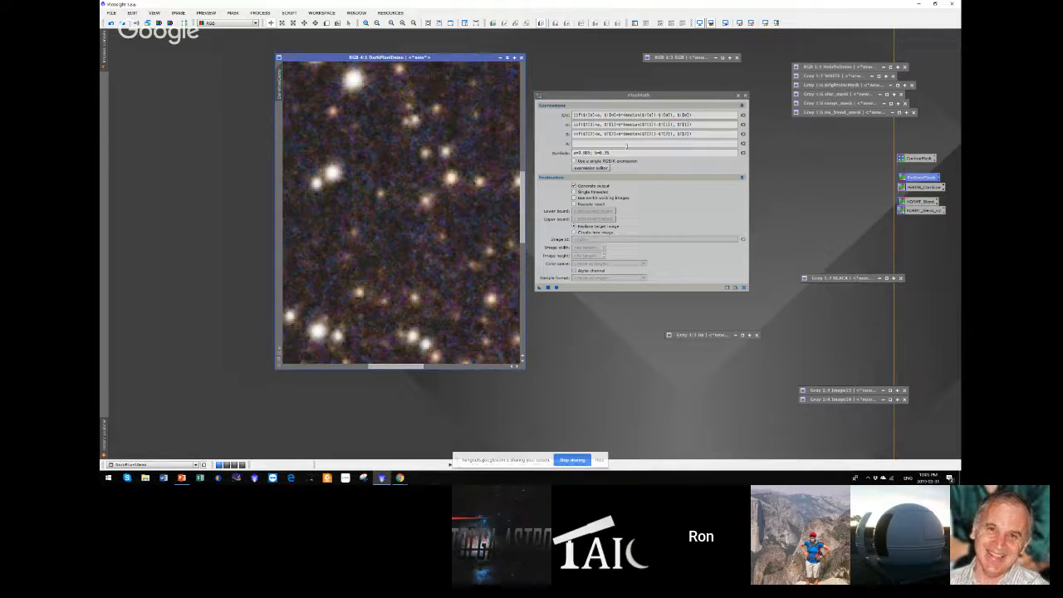
pyautogui.click(589, 153)
pyautogui.click(607, 153)
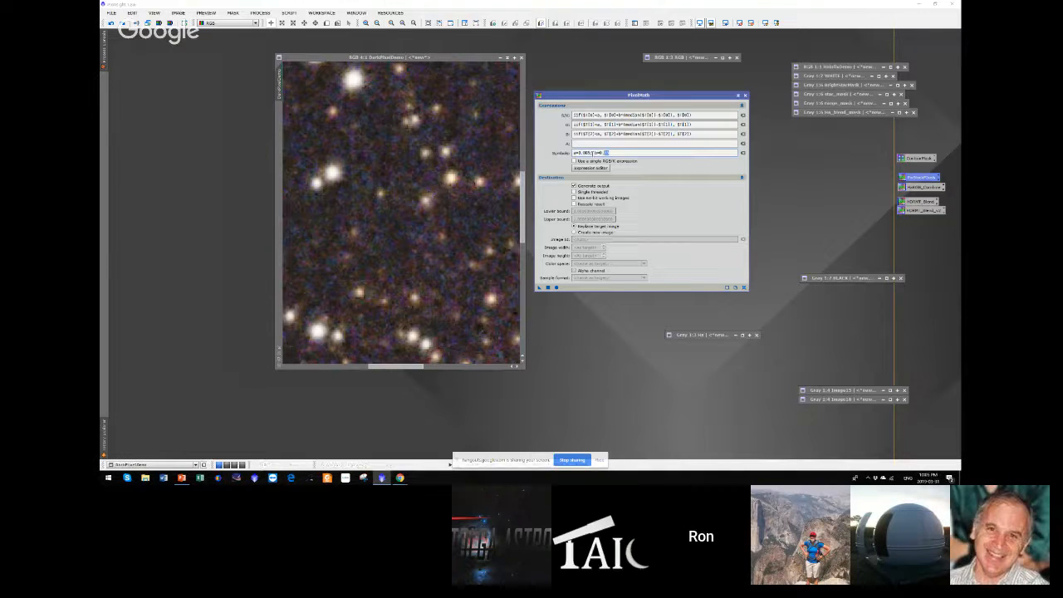
pyautogui.moveTo(595, 153); pyautogui.dragTo(611, 153)
# - Define a preview over the lower-right area of DarkPixelDemo and compare the image before and after PixelMath using undo and redo
pyautogui.click(125, 25)
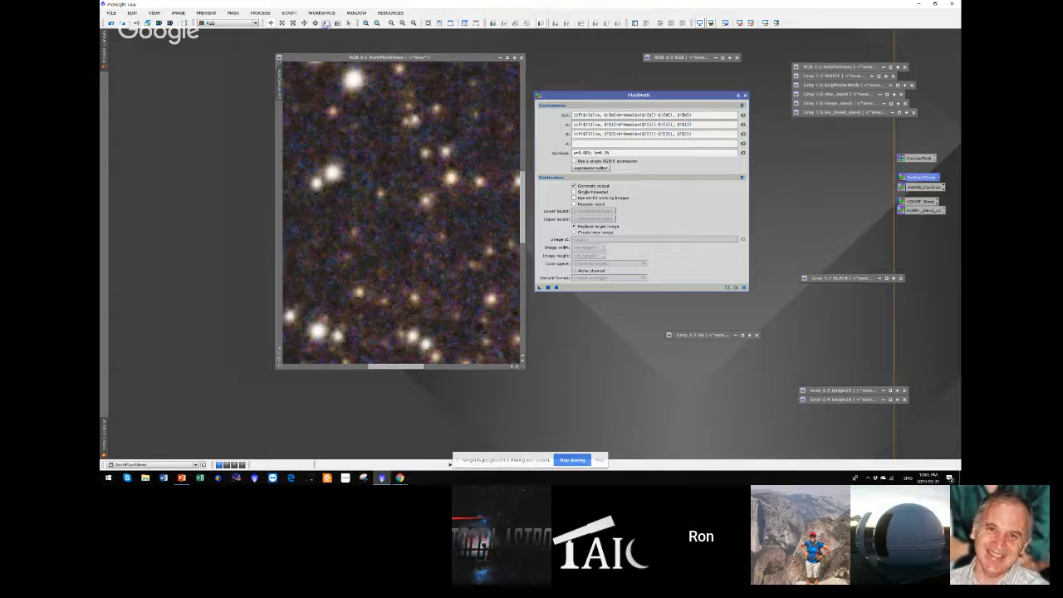
pyautogui.moveTo(445, 271); pyautogui.dragTo(516, 354)
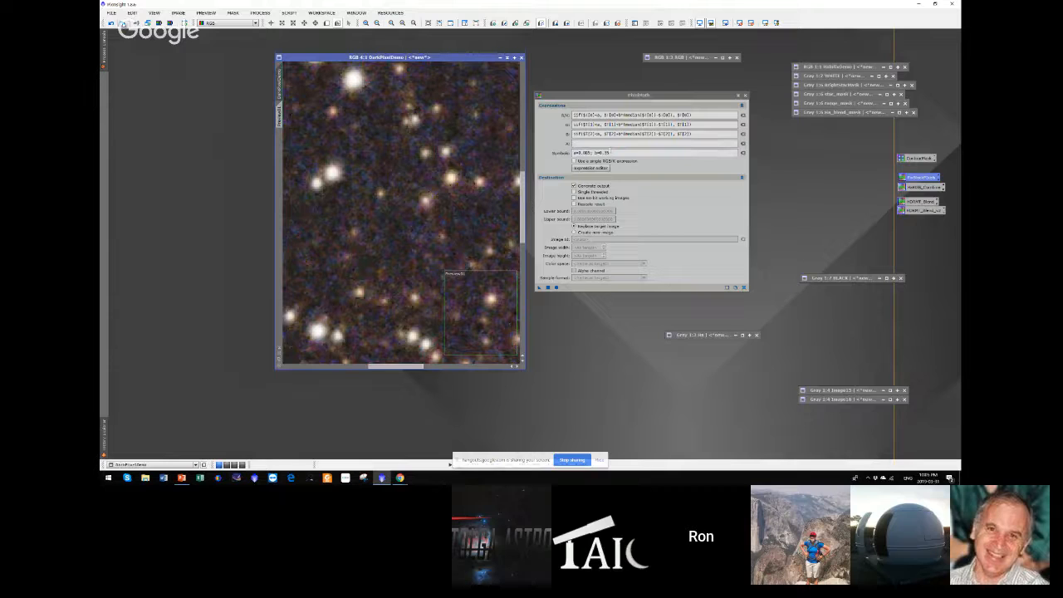
pyautogui.click(121, 24)
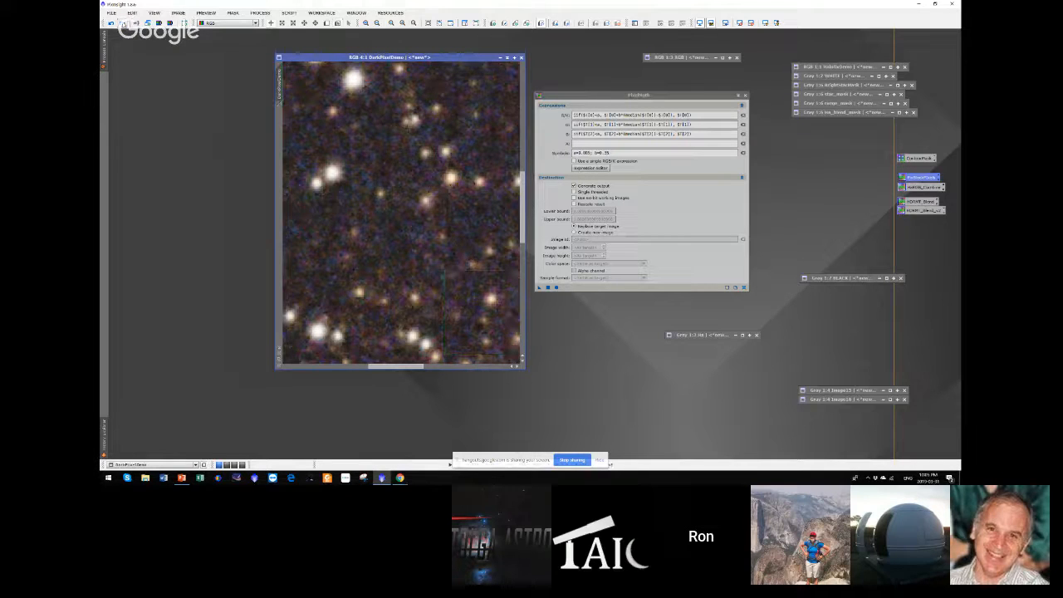
pyautogui.click(112, 24)
pyautogui.click(121, 24)
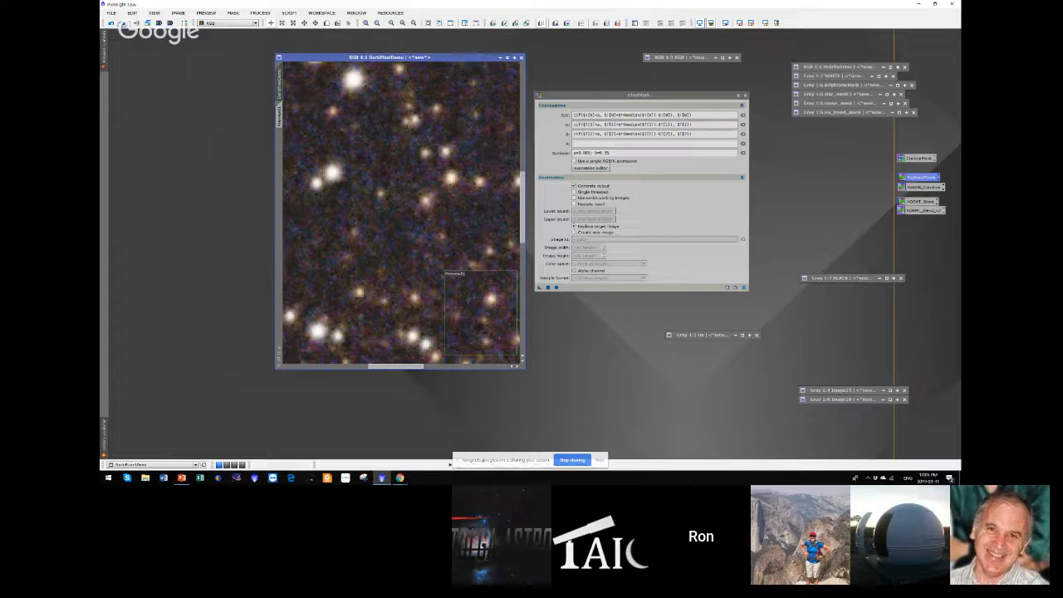
pyautogui.click(112, 24)
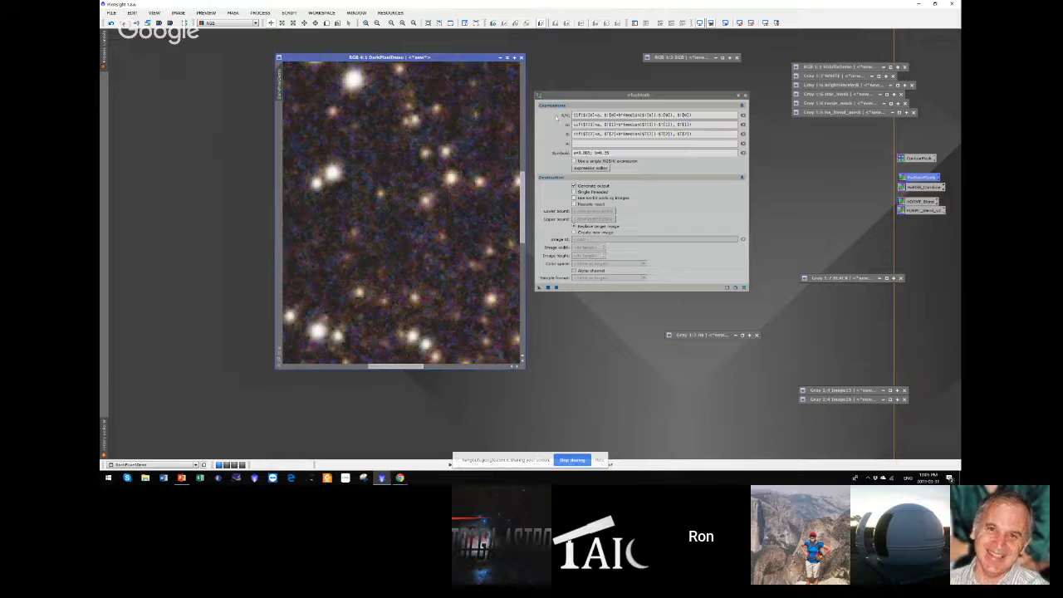
pyautogui.click(110, 23)
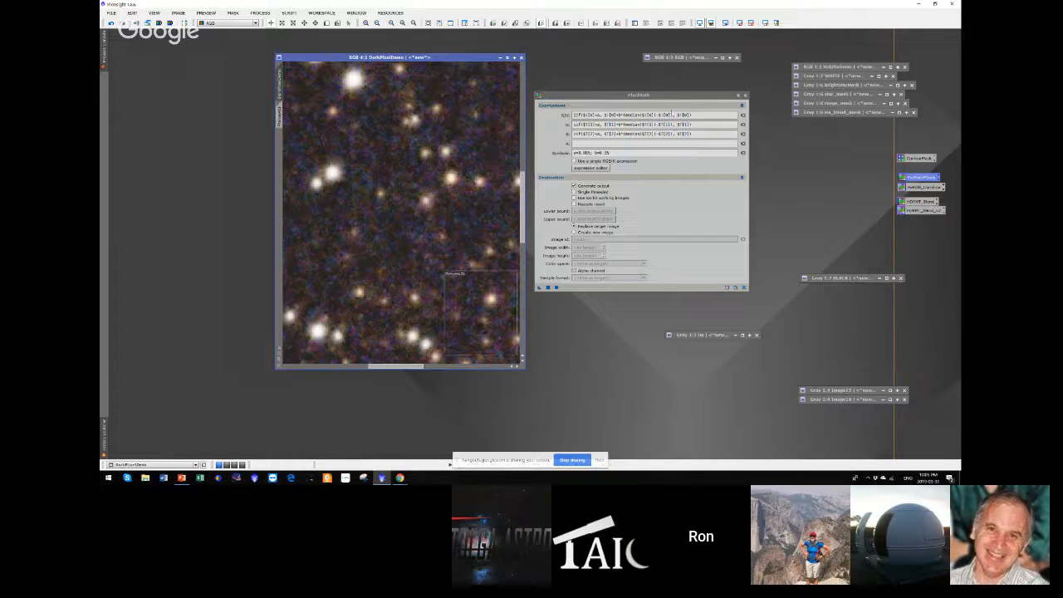
# - Set symbol b to 0.5 and apply PixelMath to DarkPixelDemo, checking the process console for errors
pyautogui.moveTo(616, 153); pyautogui.dragTo(604, 153)
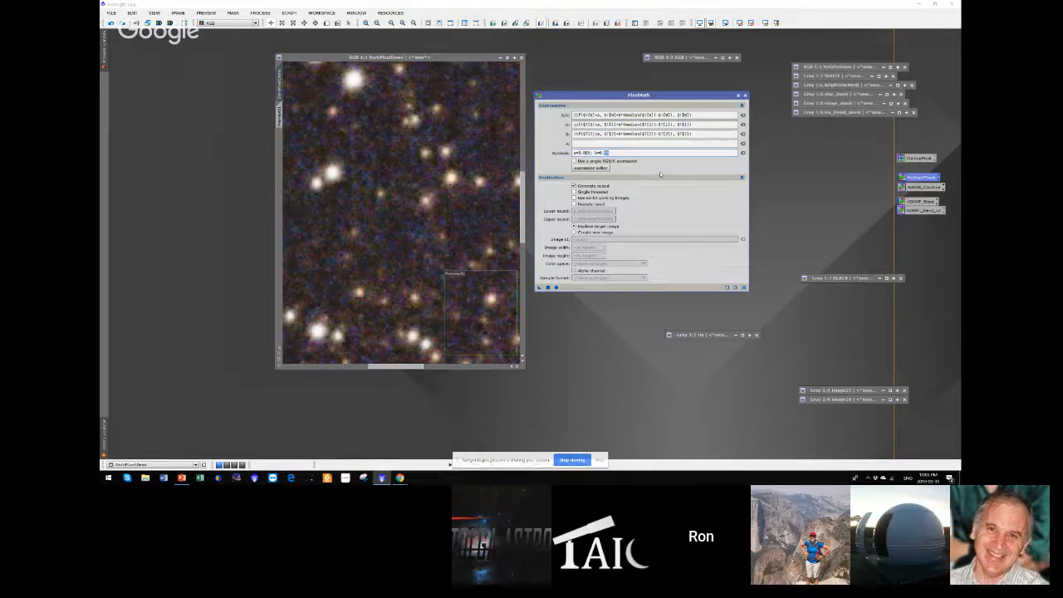
pyautogui.press('BackSpace')
pyautogui.moveTo(540, 288); pyautogui.dragTo(509, 307)
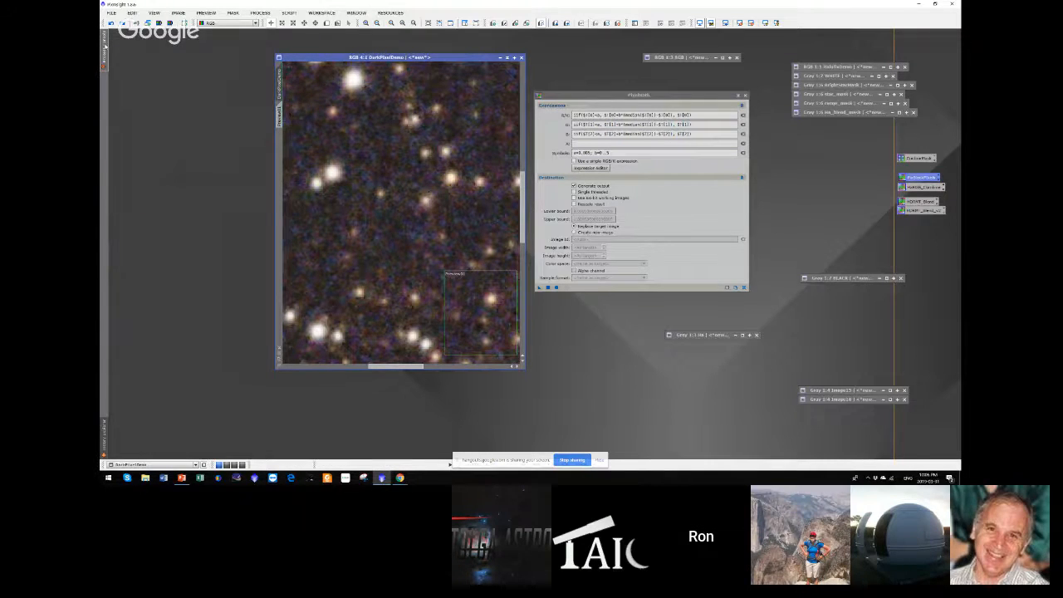
pyautogui.click(105, 49)
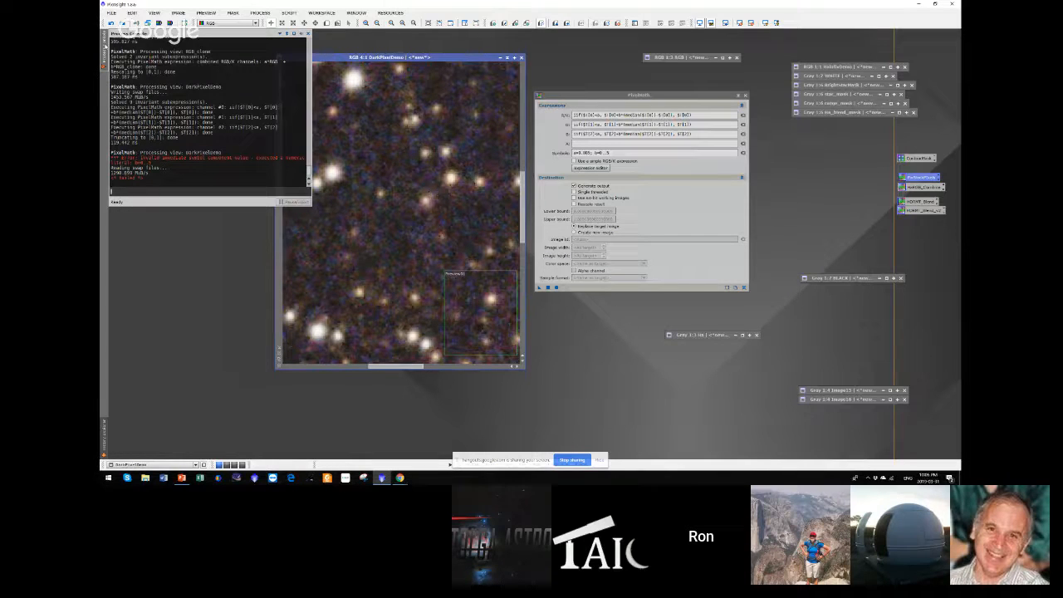
pyautogui.click(592, 142)
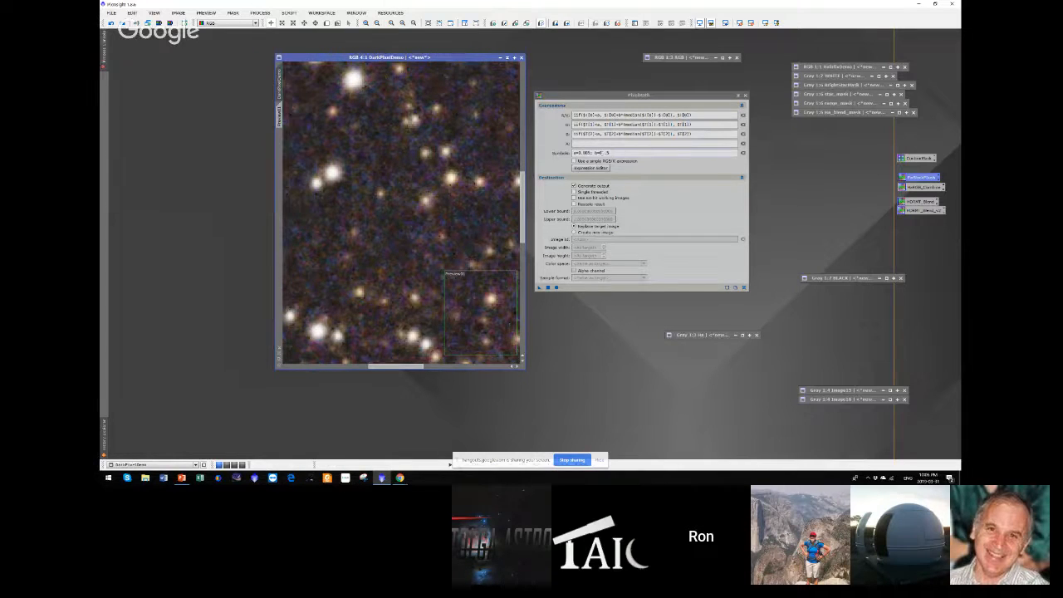
pyautogui.click(607, 153)
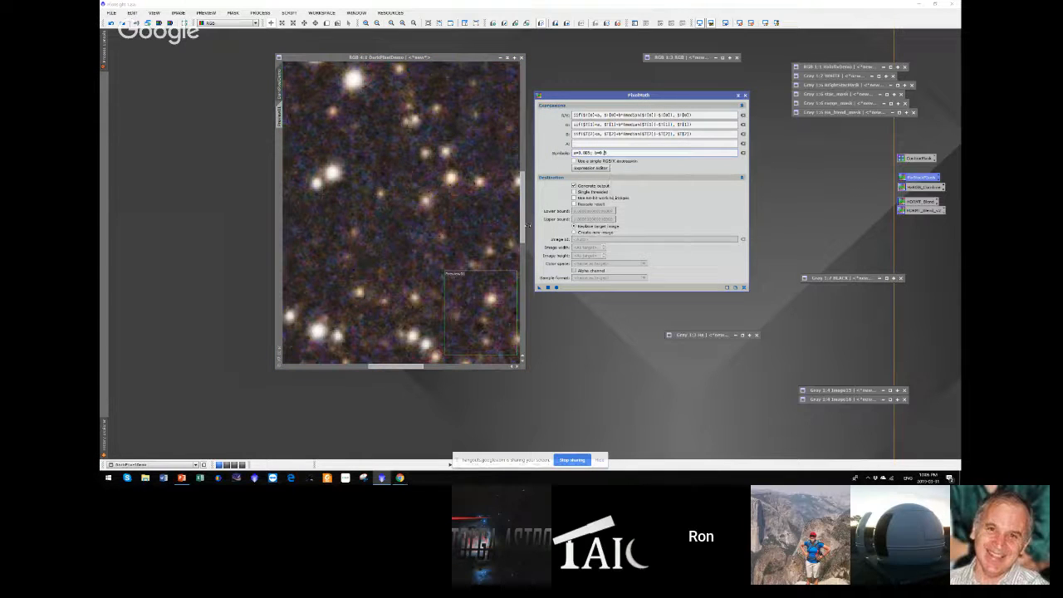
pyautogui.moveTo(539, 289); pyautogui.dragTo(422, 237)
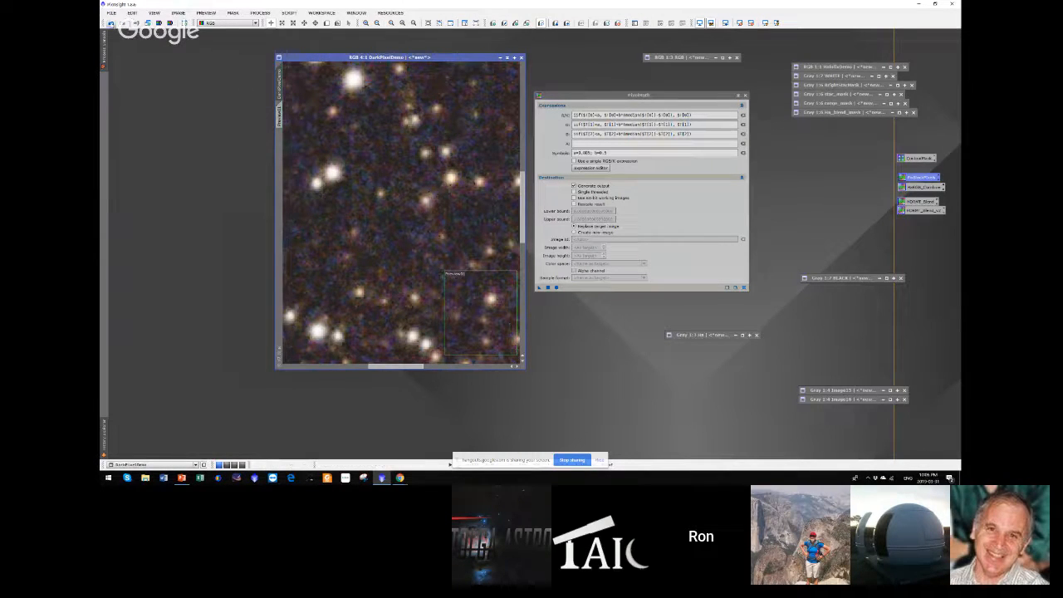
# - Undo the last PixelMath result, set symbol a to 0.09 and reapply the expressions to DarkPixelDemo
pyautogui.click(111, 23)
pyautogui.click(590, 153)
pyautogui.press('BackSpace')
pyautogui.press('BackSpace')
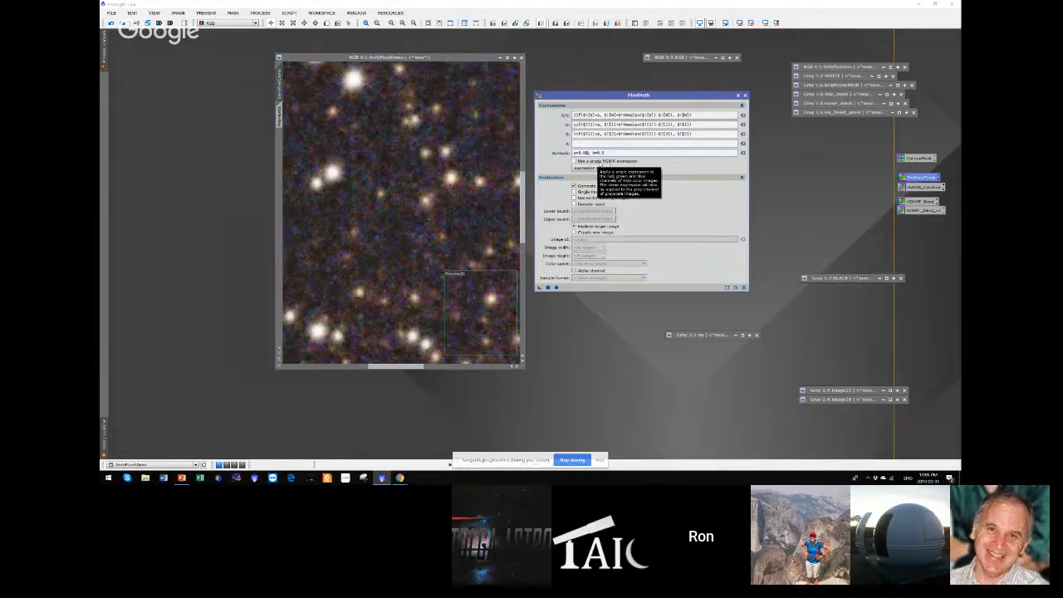
pyautogui.write('8')
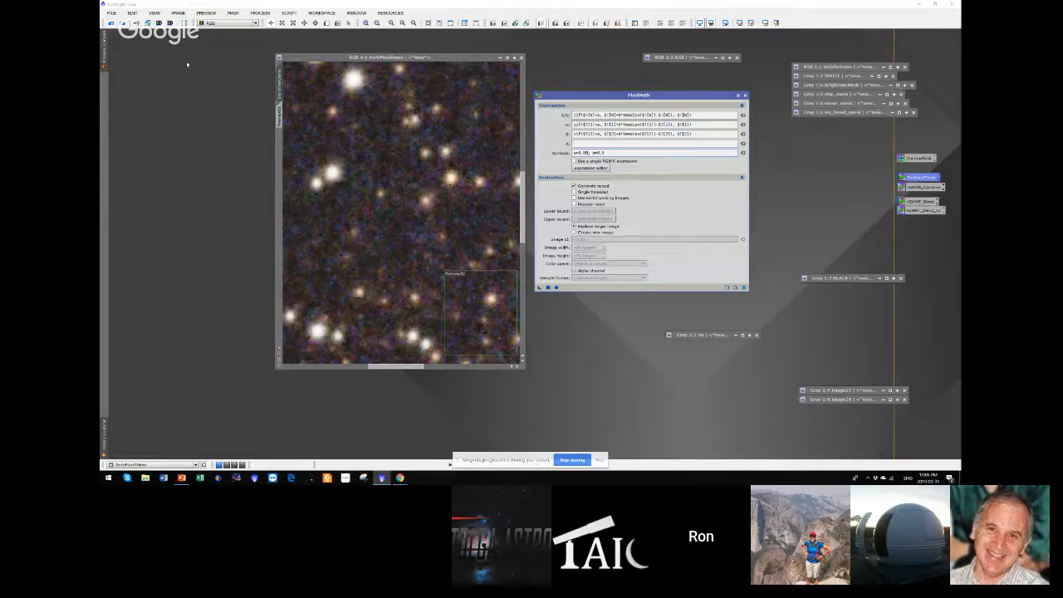
pyautogui.moveTo(538, 287); pyautogui.dragTo(380, 243)
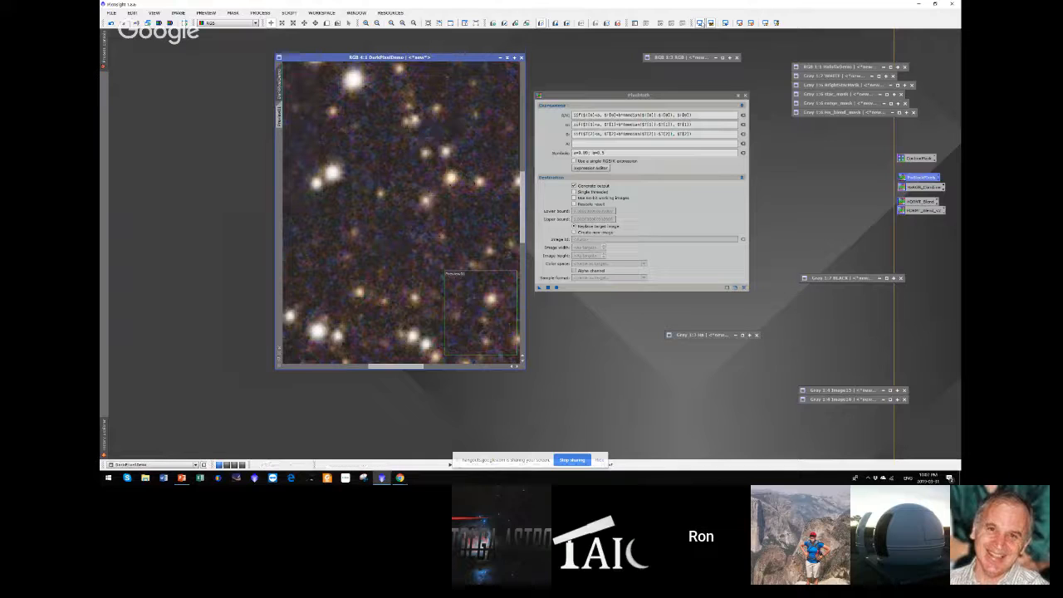
# - Change the screen stretch of DarkPixelDemo to a darker display and show the image at 1:1 scale
pyautogui.click(700, 23)
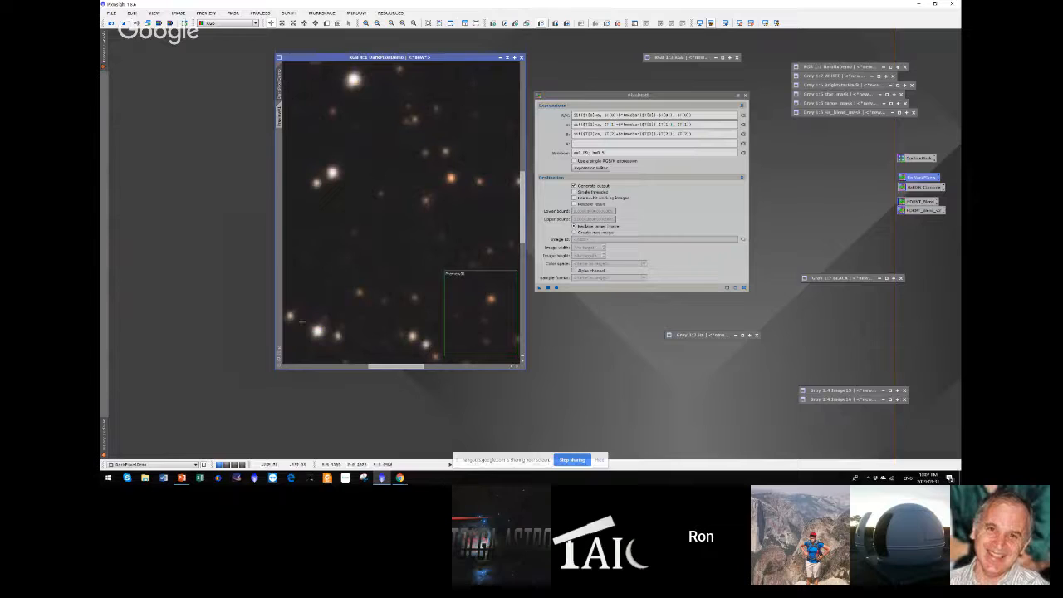
pyautogui.click(280, 355)
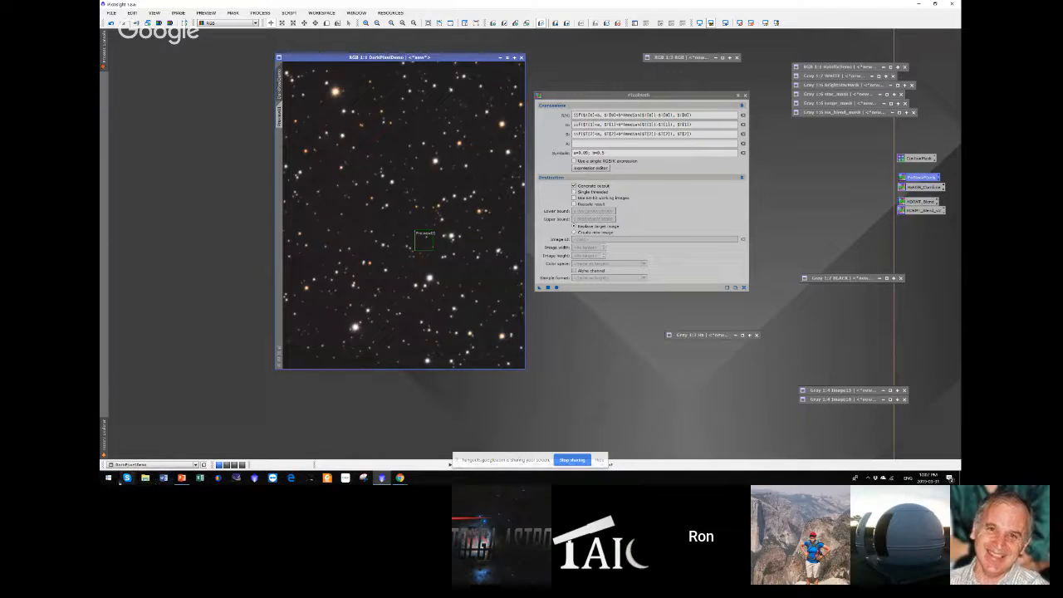
# - Open the Windows Magnifier and set its magnification to 300%
pyautogui.click(108, 479)
pyautogui.write('mag')
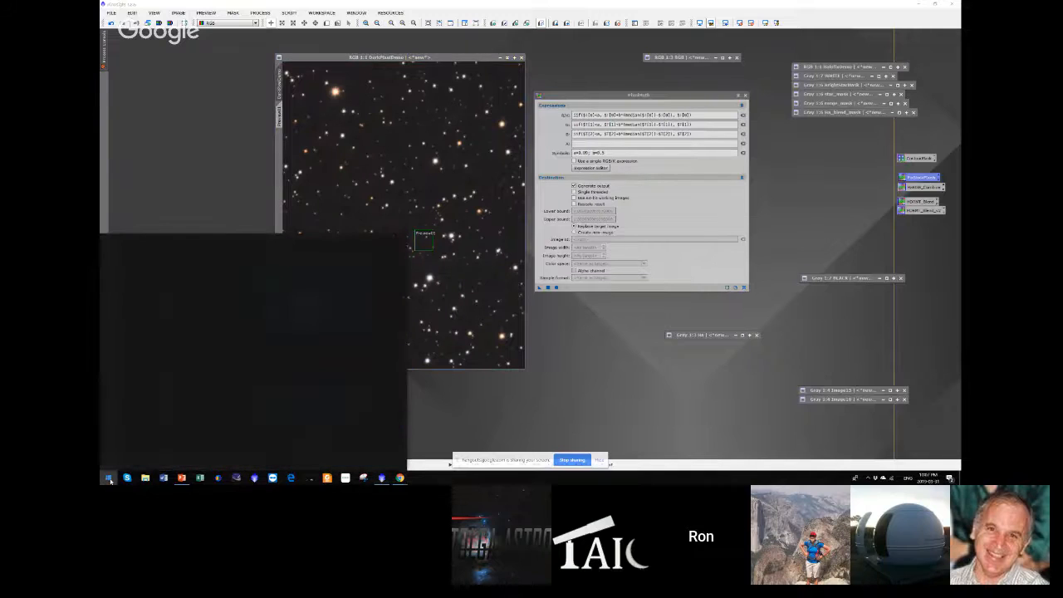
pyautogui.press('Return')
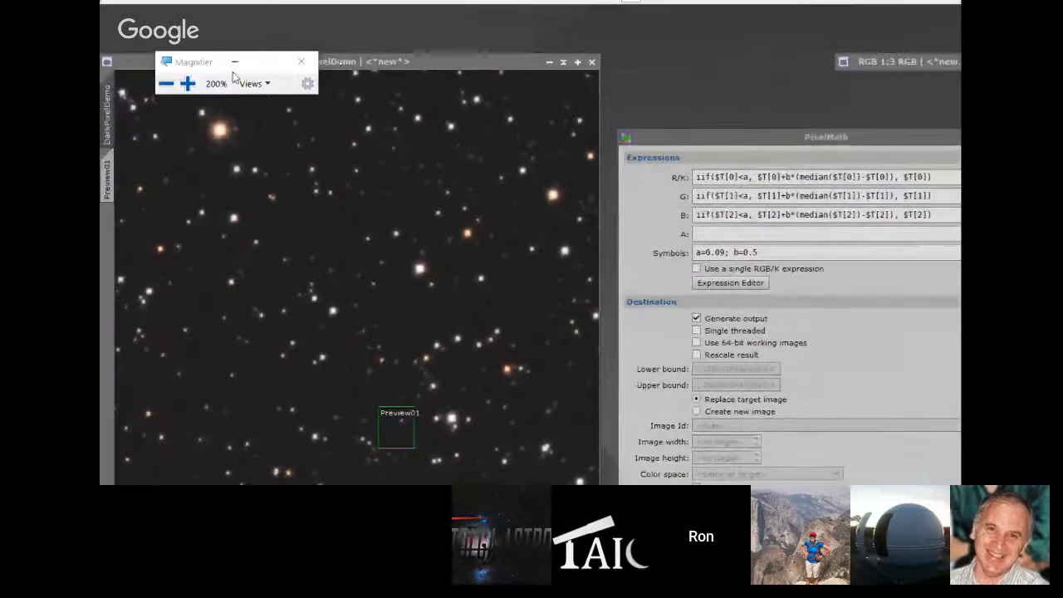
pyautogui.click(187, 83)
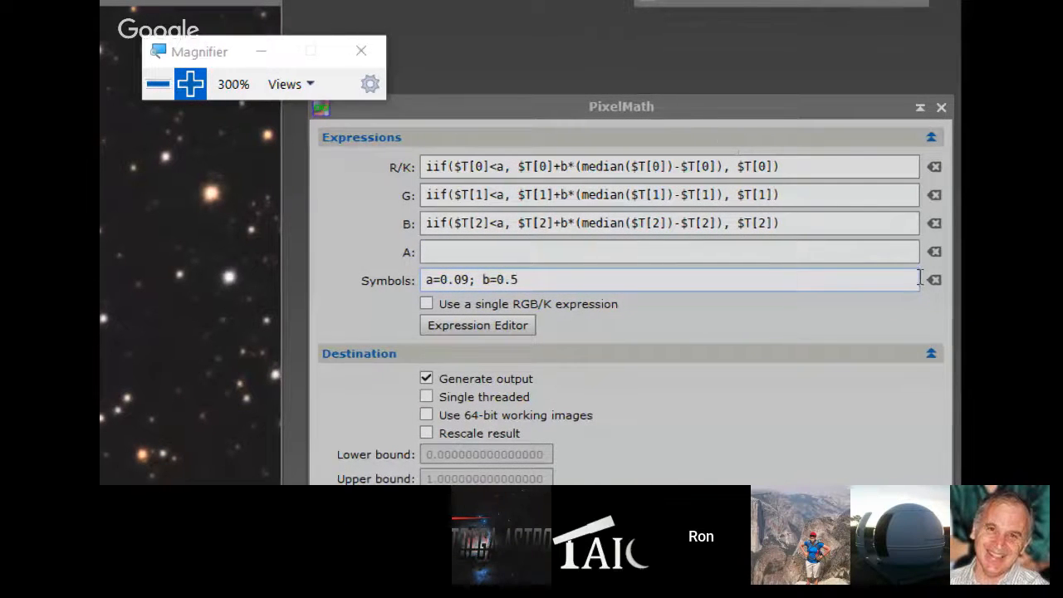
# - Review the magnified R/K expression part by part, relating its threshold and median terms to symbols a and b
pyautogui.click(456, 168)
pyautogui.moveTo(456, 168); pyautogui.dragTo(503, 167)
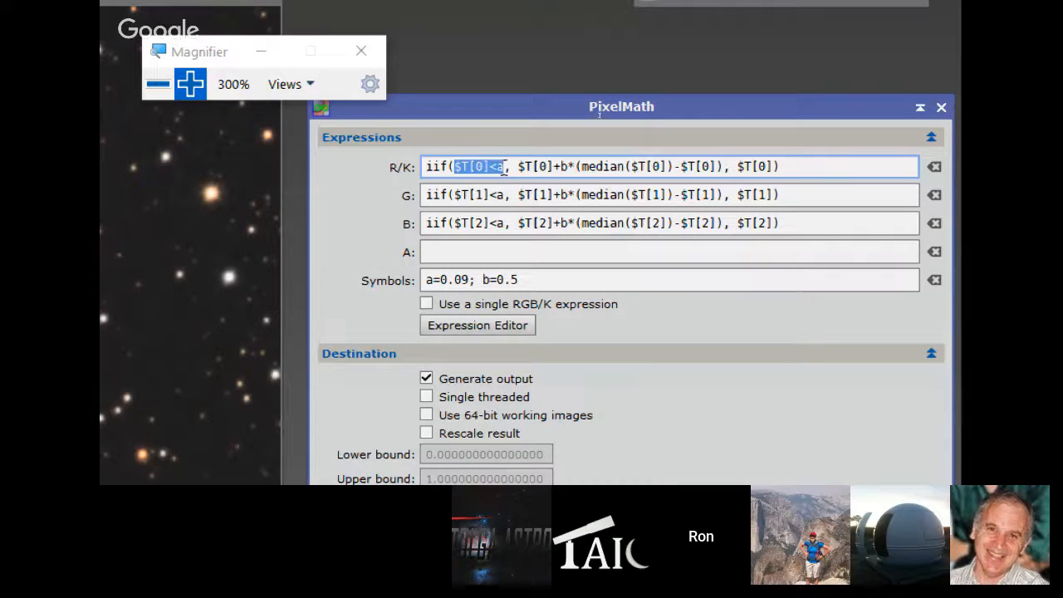
pyautogui.click(429, 279)
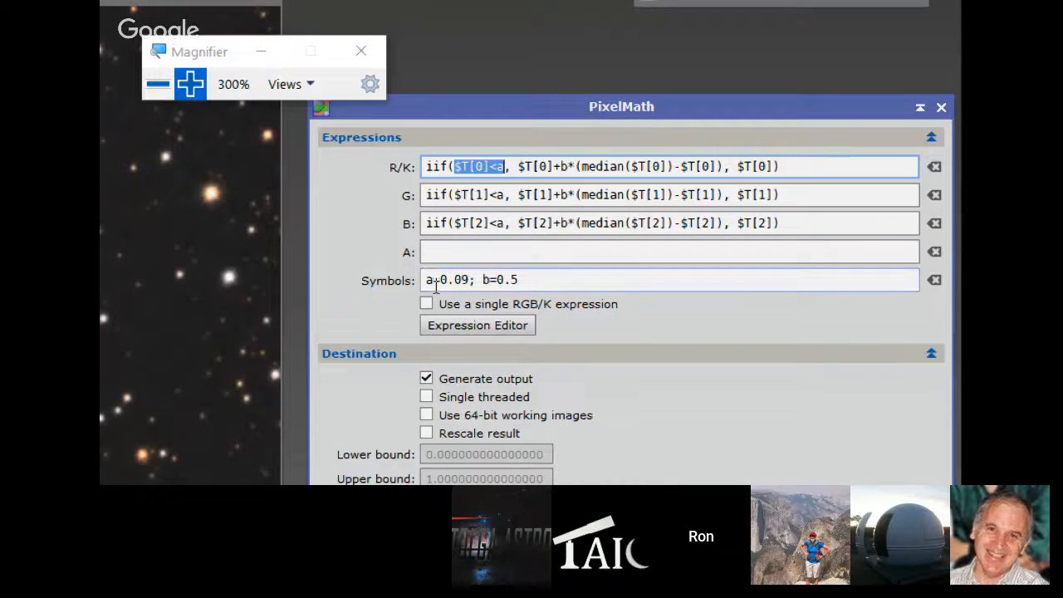
pyautogui.moveTo(429, 279); pyautogui.dragTo(463, 279)
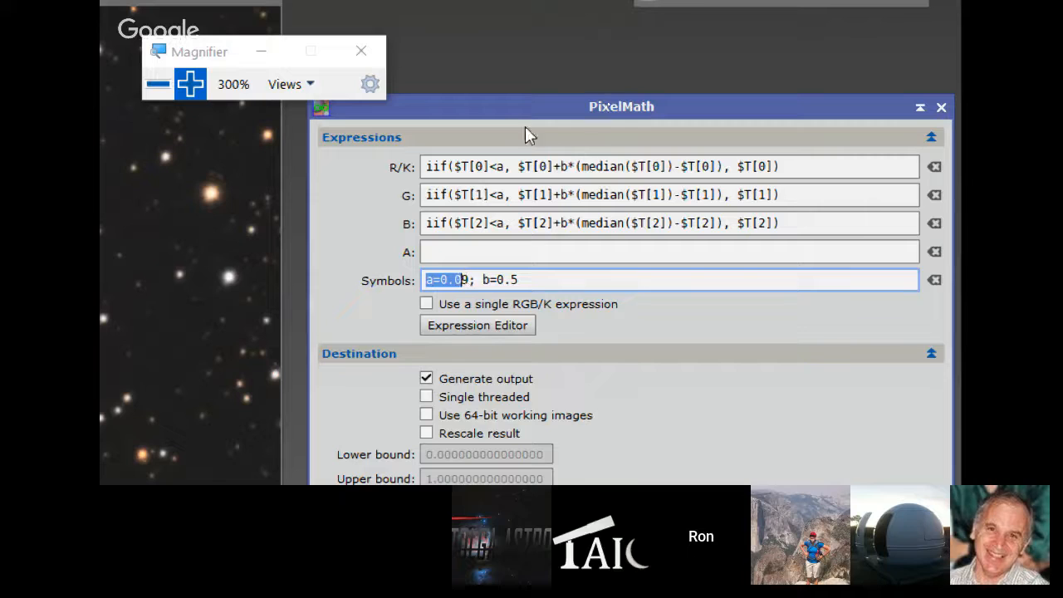
pyautogui.moveTo(519, 166); pyautogui.dragTo(775, 167)
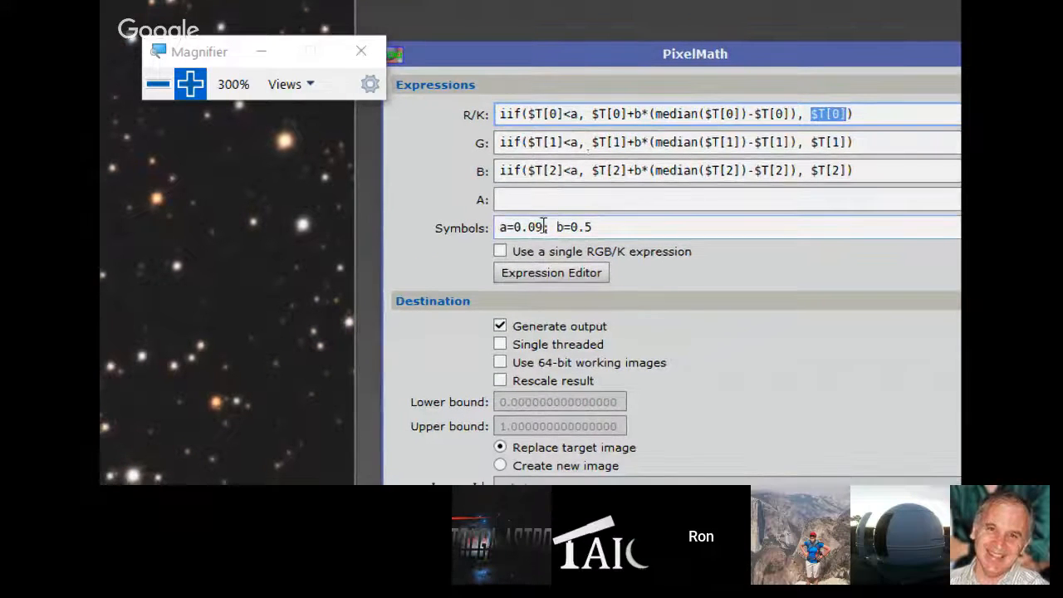
pyautogui.click(595, 115)
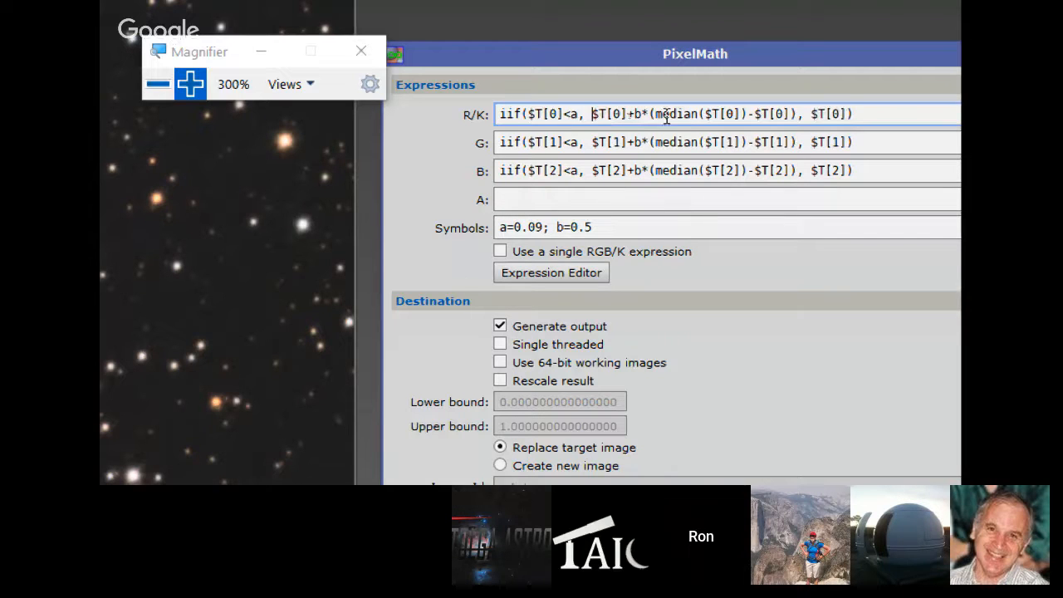
pyautogui.moveTo(655, 114); pyautogui.dragTo(786, 112)
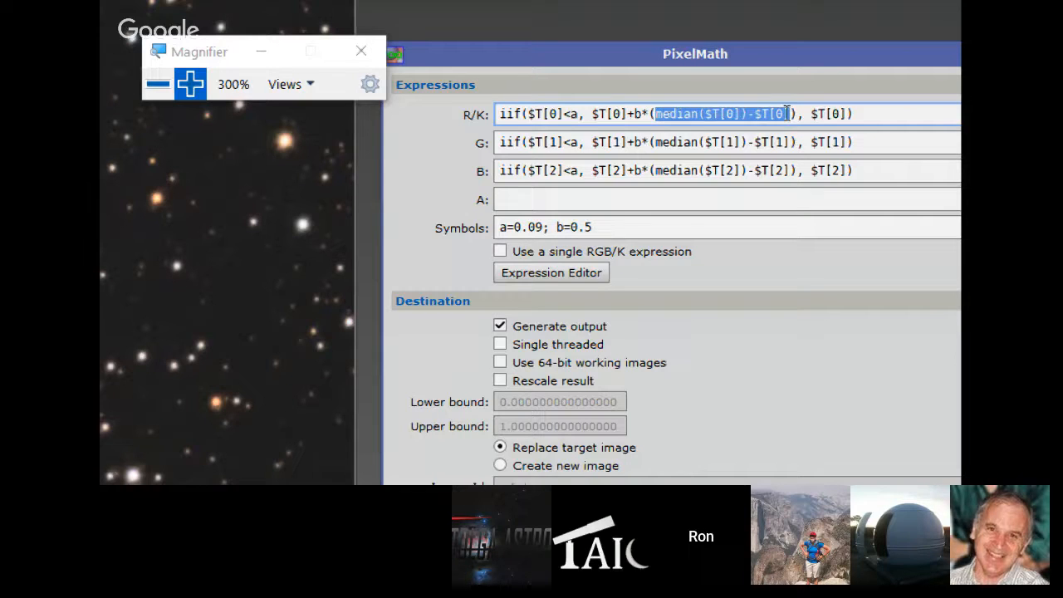
pyautogui.moveTo(785, 112); pyautogui.dragTo(785, 112)
pyautogui.click(636, 113)
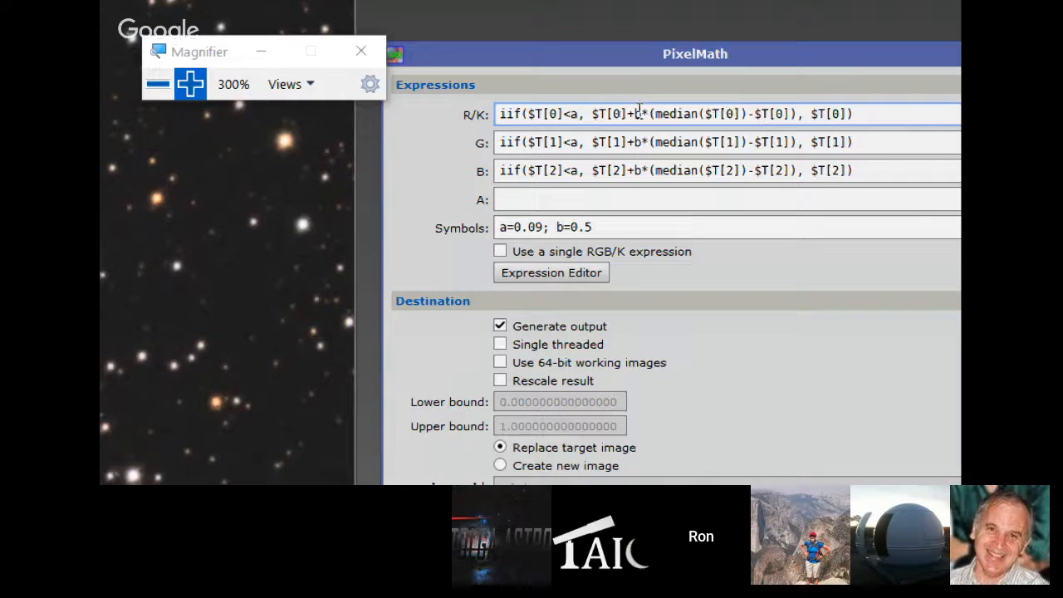
# - Examine the b factor and $T[0] term in the magnified R/K expression and compare the matching G and B expressions
pyautogui.moveTo(635, 111); pyautogui.dragTo(645, 111)
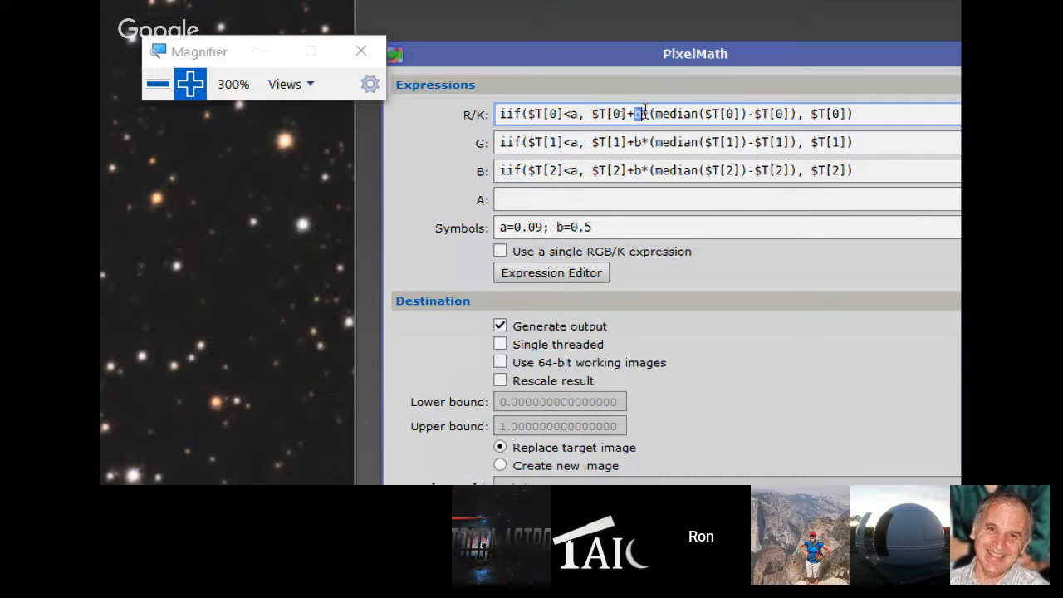
pyautogui.click(594, 112)
pyautogui.moveTo(592, 113); pyautogui.dragTo(626, 113)
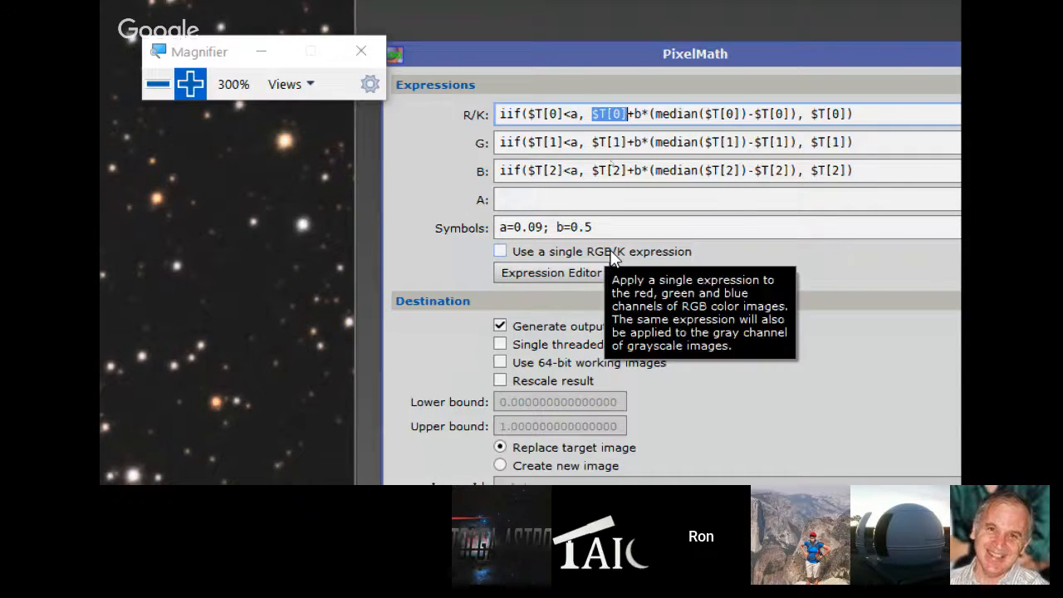
pyautogui.click(536, 113)
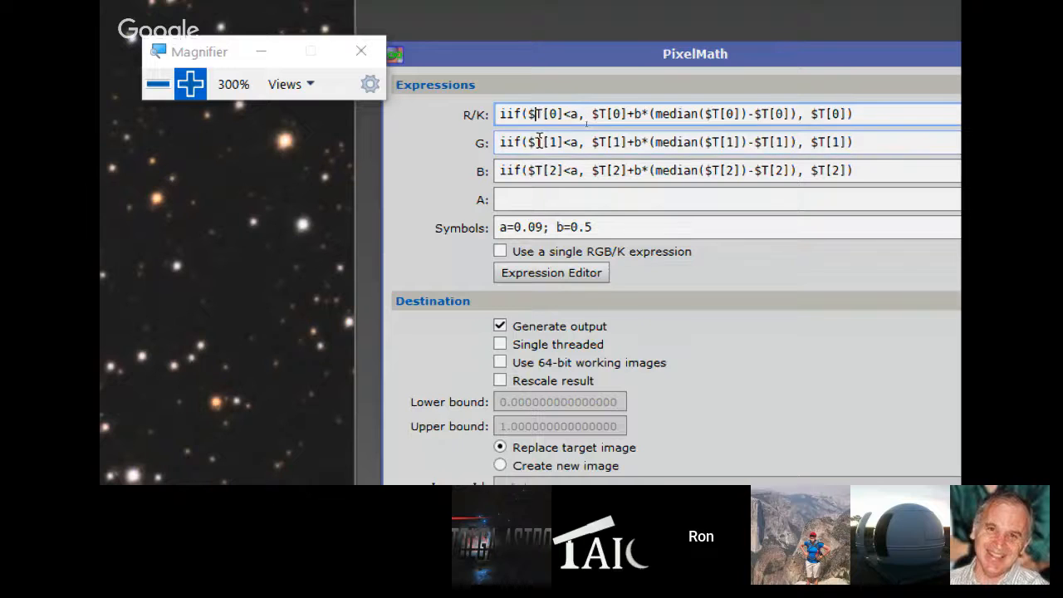
pyautogui.click(539, 141)
pyautogui.click(543, 168)
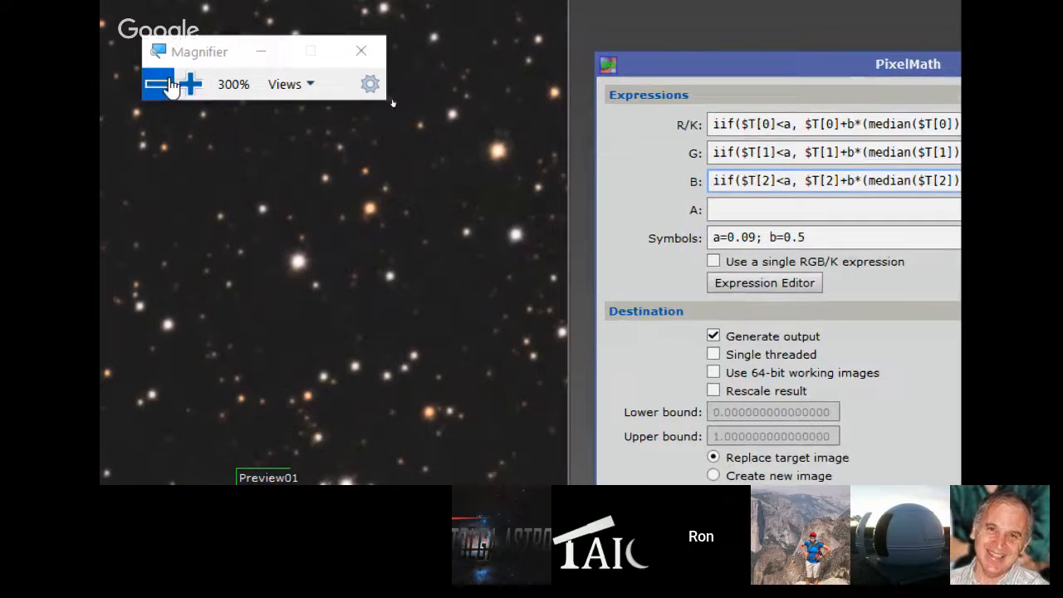
# - Return the Magnifier to 100% and highlight the median($T[0]) term in the R/K expression
pyautogui.click(158, 84)
pyautogui.click(167, 83)
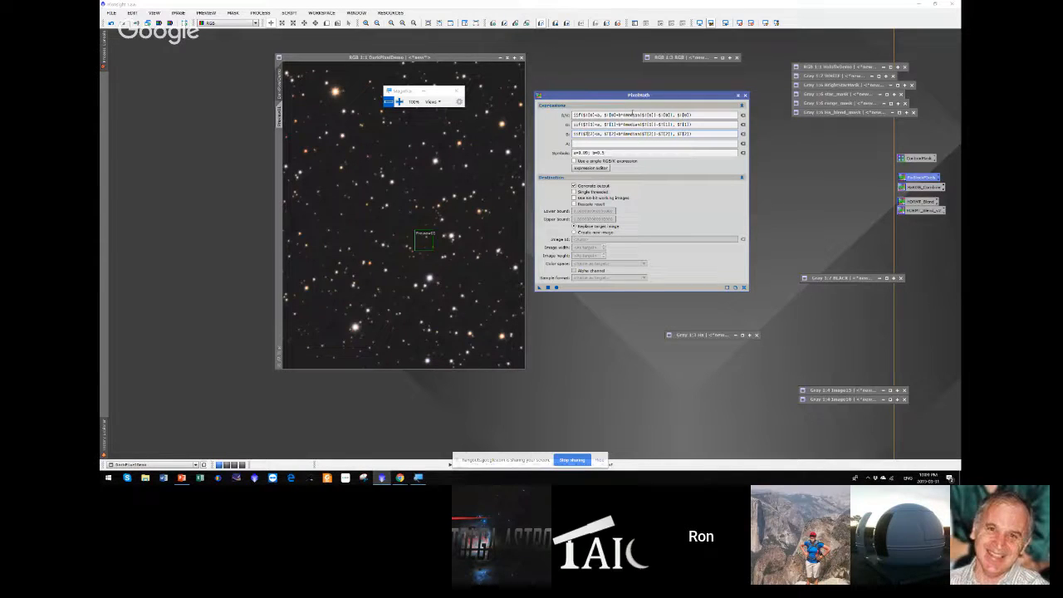
pyautogui.moveTo(629, 115); pyautogui.dragTo(659, 115)
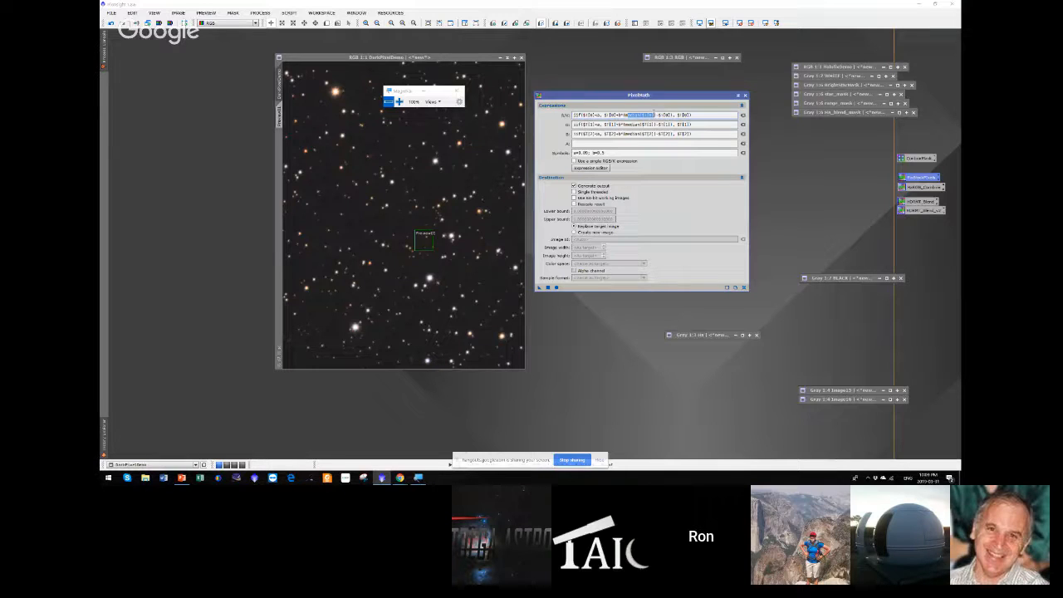
pyautogui.click(731, 74)
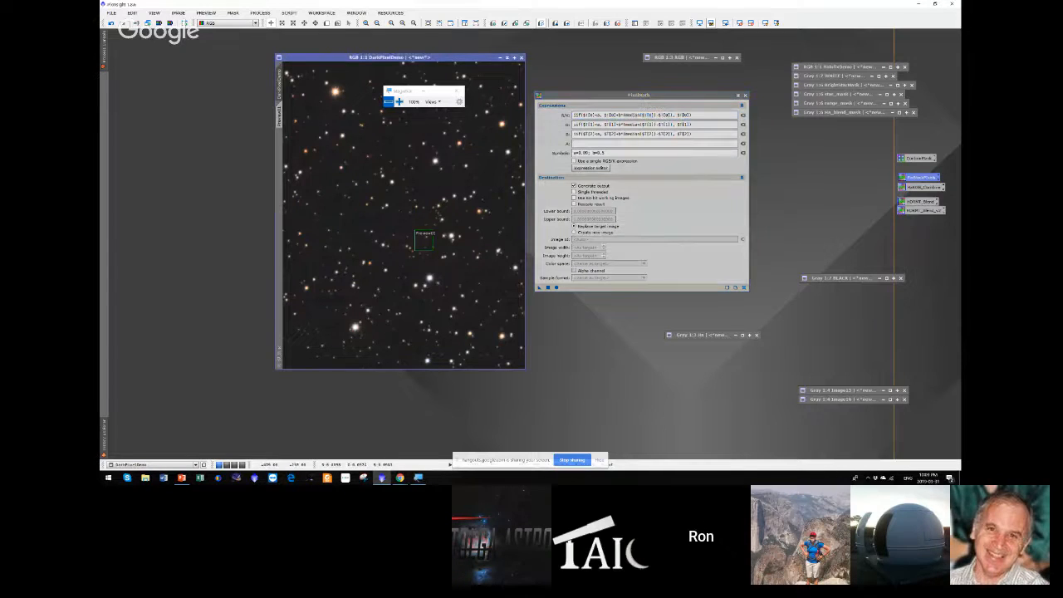
# - Restore the minimized RGB image and examine its histogram peaks in HistogramTransformation, closing the process when finished
pyautogui.click(686, 58)
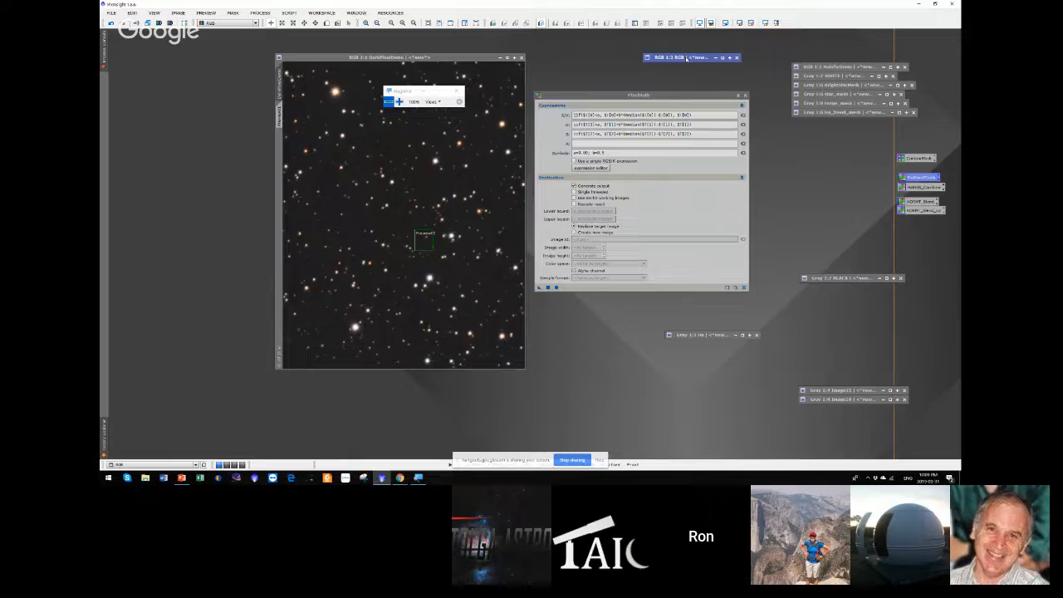
pyautogui.doubleClick(685, 58)
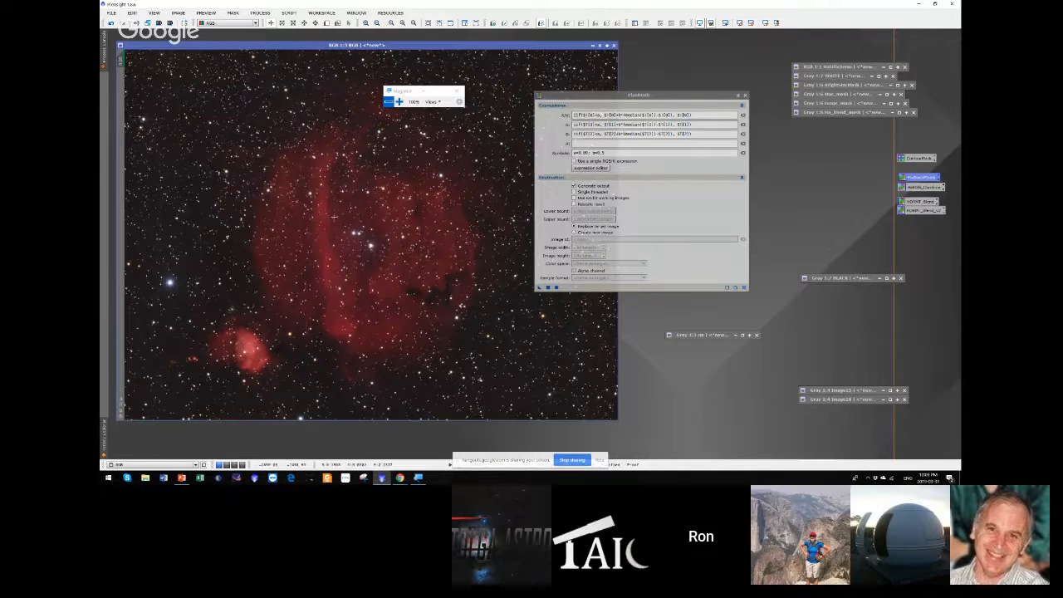
pyautogui.click(267, 14)
pyautogui.moveTo(307, 179)
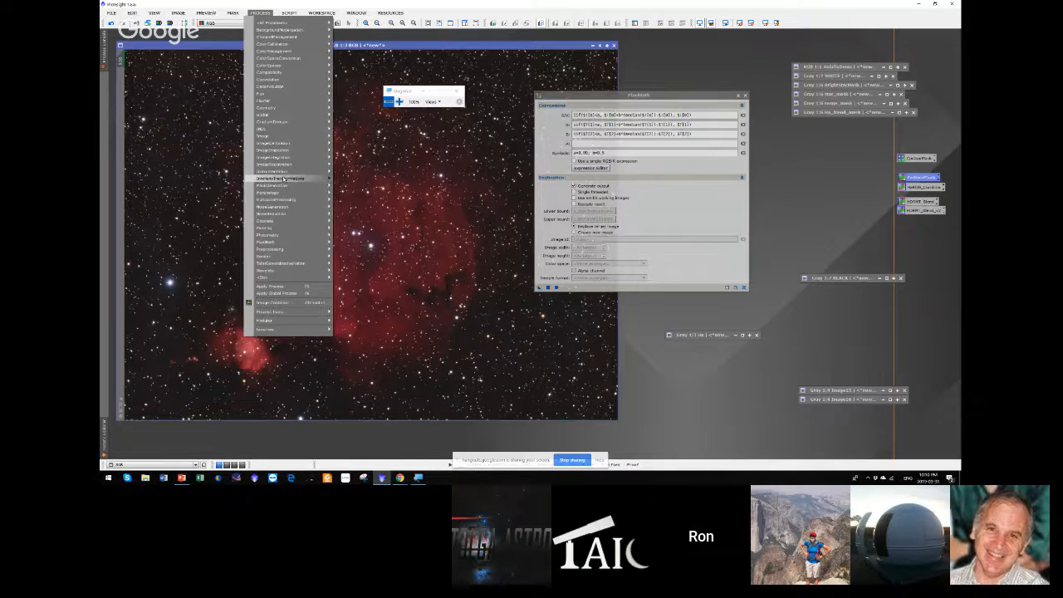
pyautogui.click(375, 235)
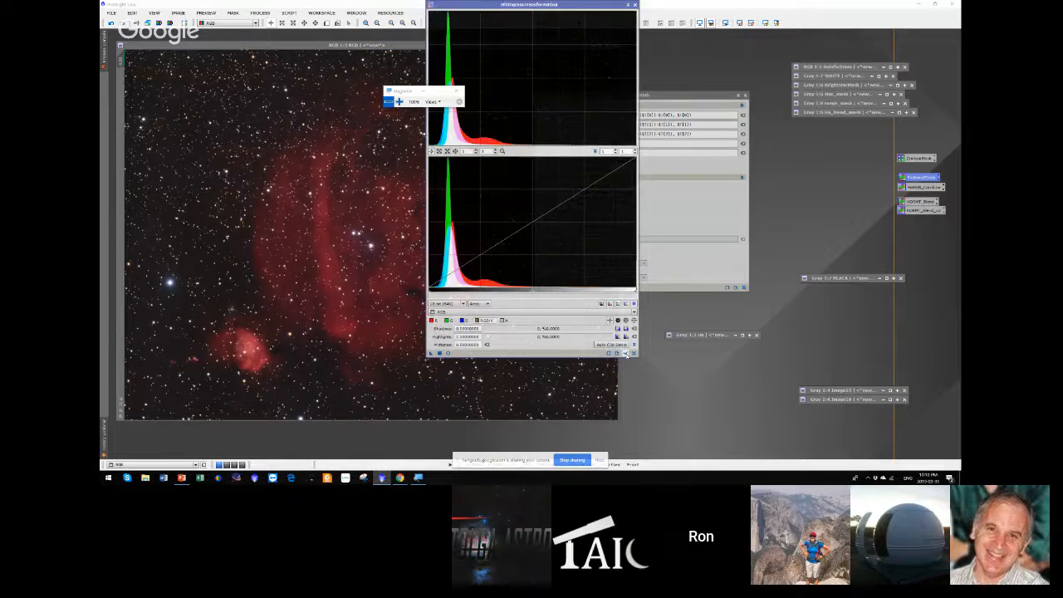
pyautogui.moveTo(432, 290)
pyautogui.mouseDown()
pyautogui.moveTo(453, 290)
pyautogui.moveTo(427, 290)
pyautogui.mouseUp()
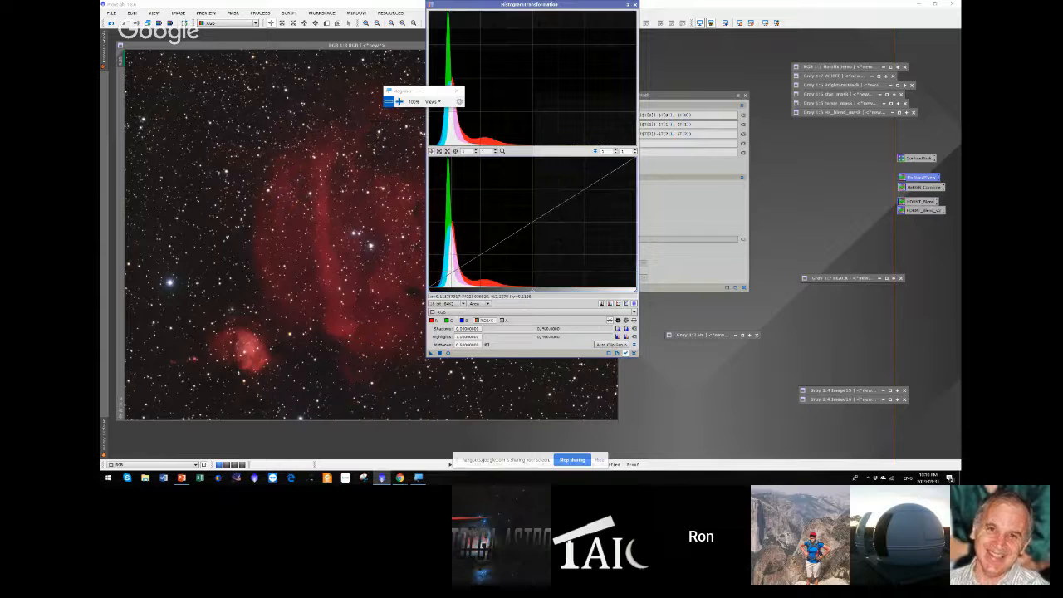
pyautogui.click(175, 152)
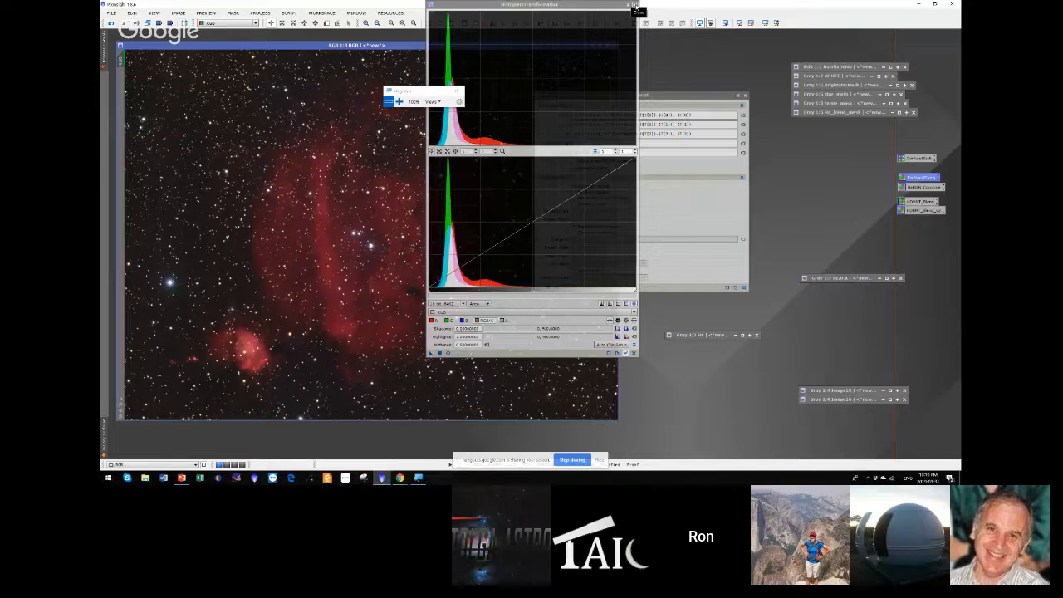
pyautogui.click(634, 6)
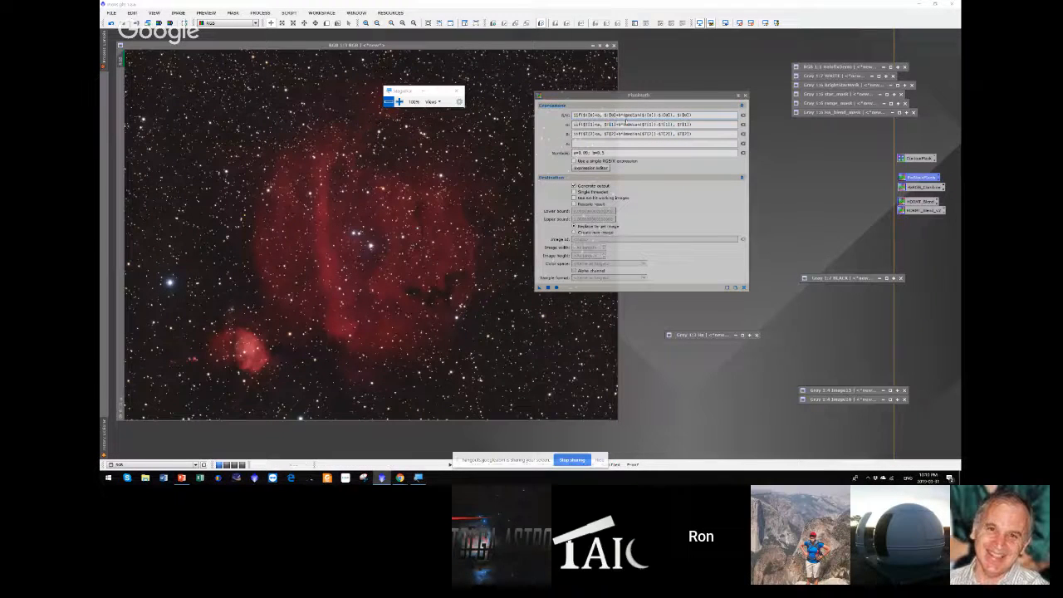
# - Close the dark-pixel PixelMath process and minimize the RGB and DarkPixelDemo images to clear the workspace
pyautogui.click(630, 115)
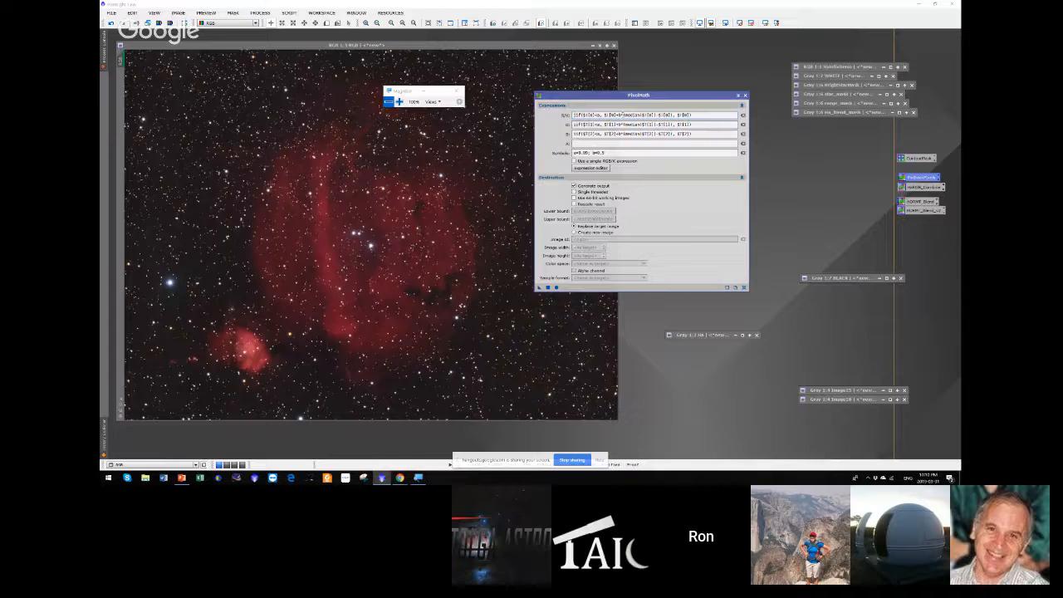
pyautogui.click(745, 96)
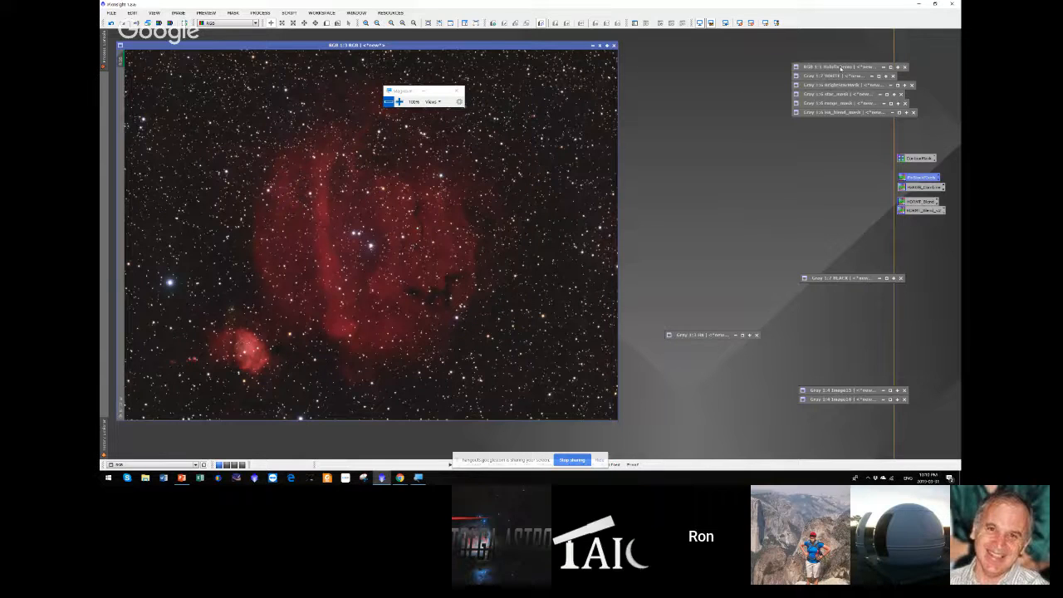
pyautogui.click(599, 46)
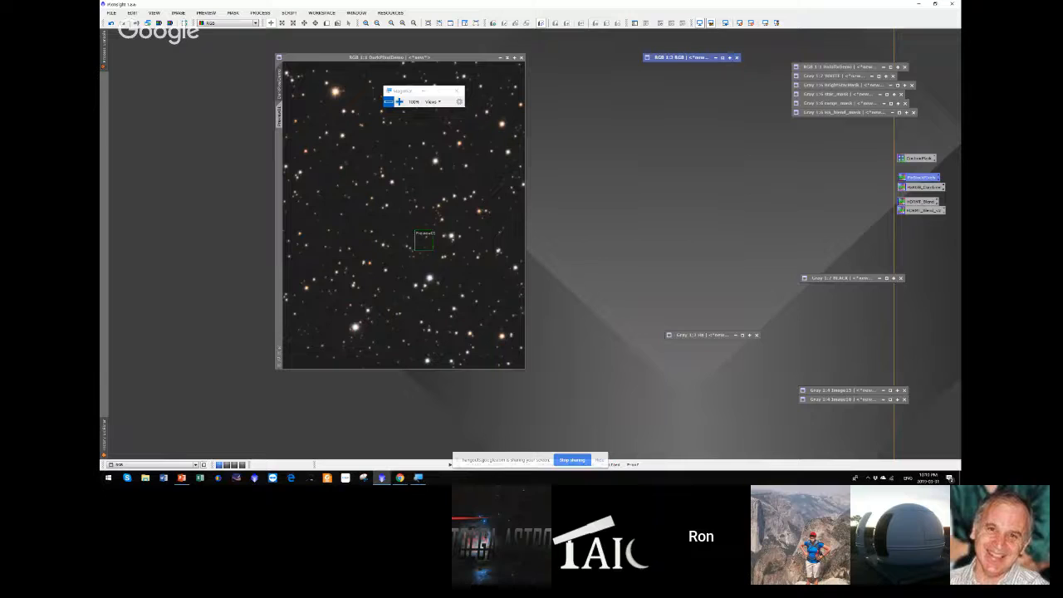
pyautogui.click(507, 58)
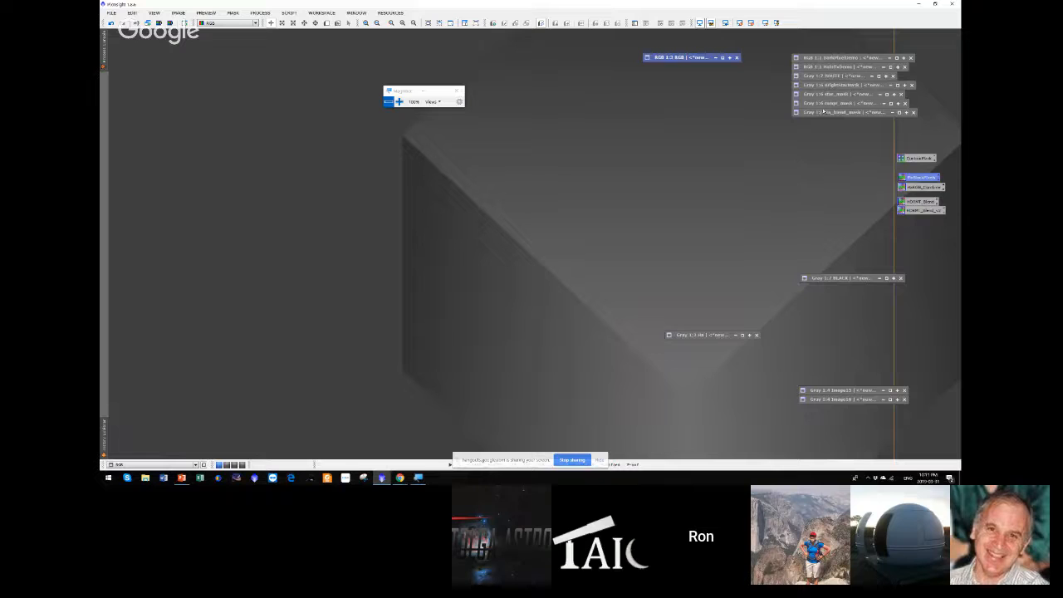
pyautogui.click(830, 76)
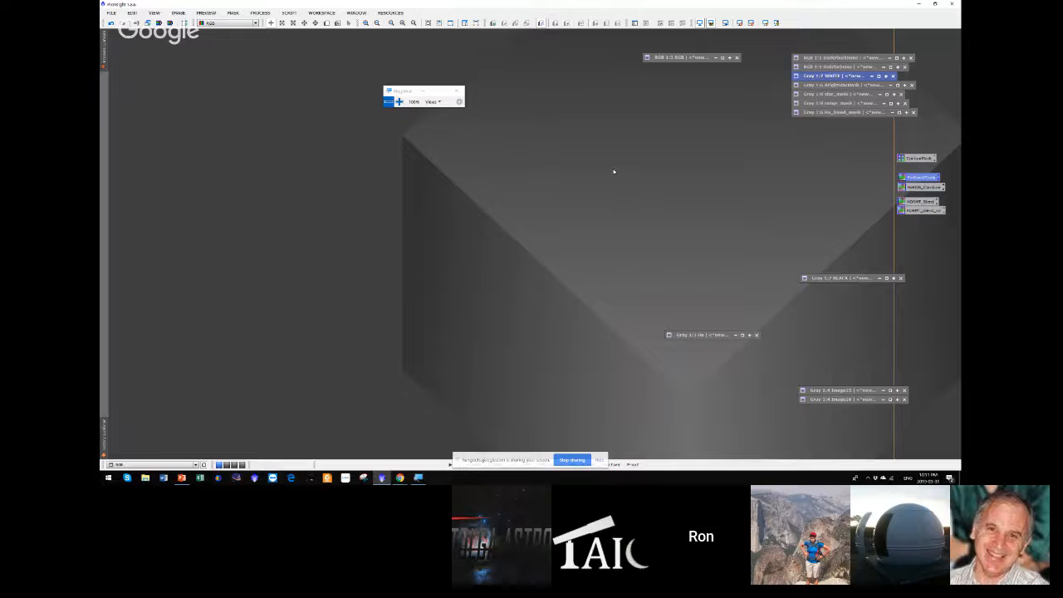
# - Reopen the RGB image, undo its last operation, and briefly view the grayscale Ha image
pyautogui.doubleClick(687, 58)
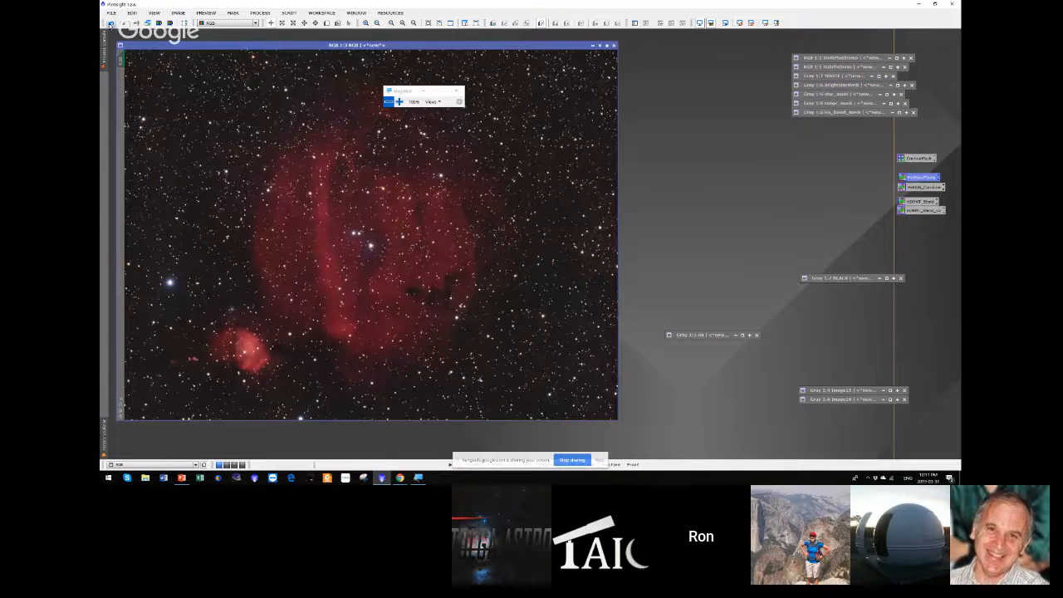
pyautogui.click(111, 24)
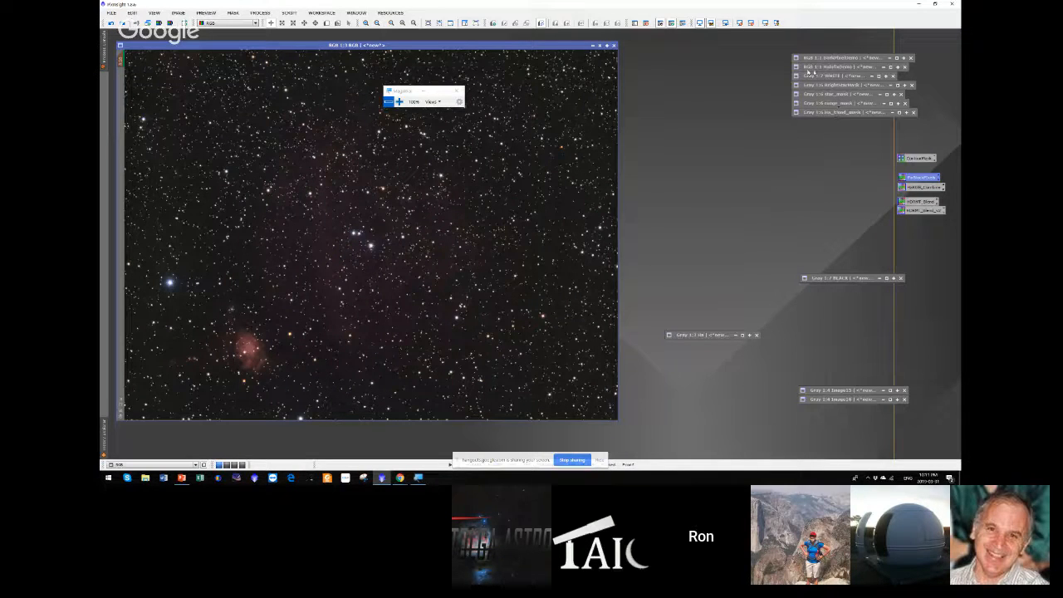
pyautogui.doubleClick(707, 335)
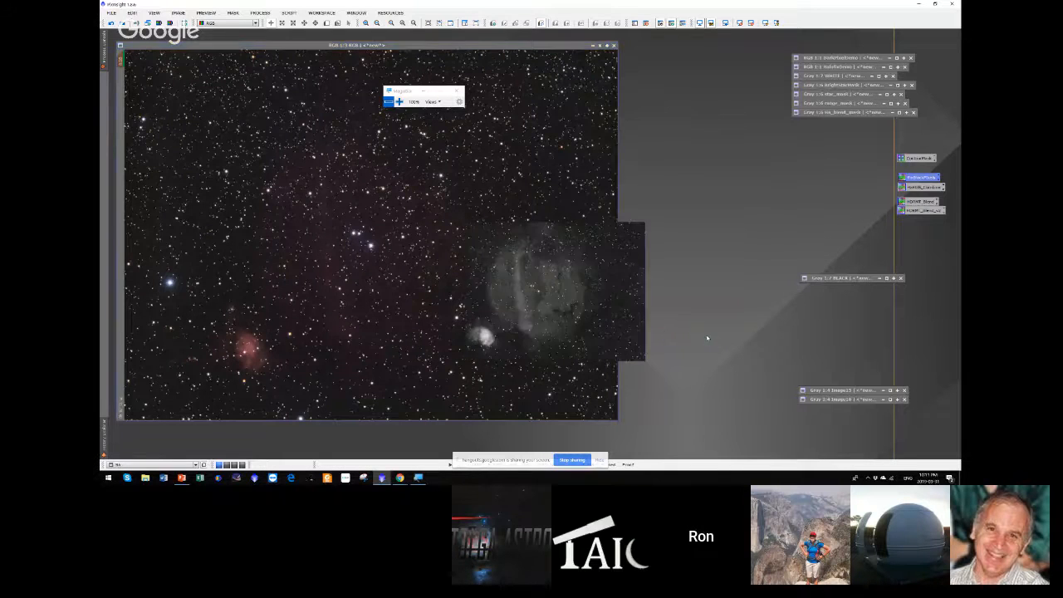
pyautogui.click(607, 39)
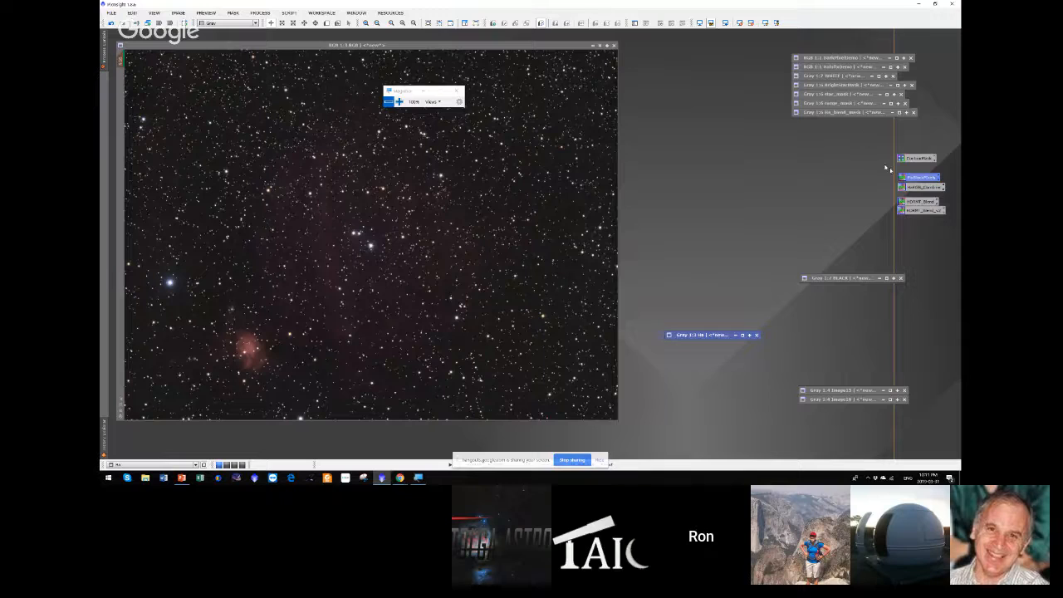
# - Open the saved HaRGB combine PixelMath process, apply its expressions to the RGB image, and undo the result
pyautogui.doubleClick(919, 188)
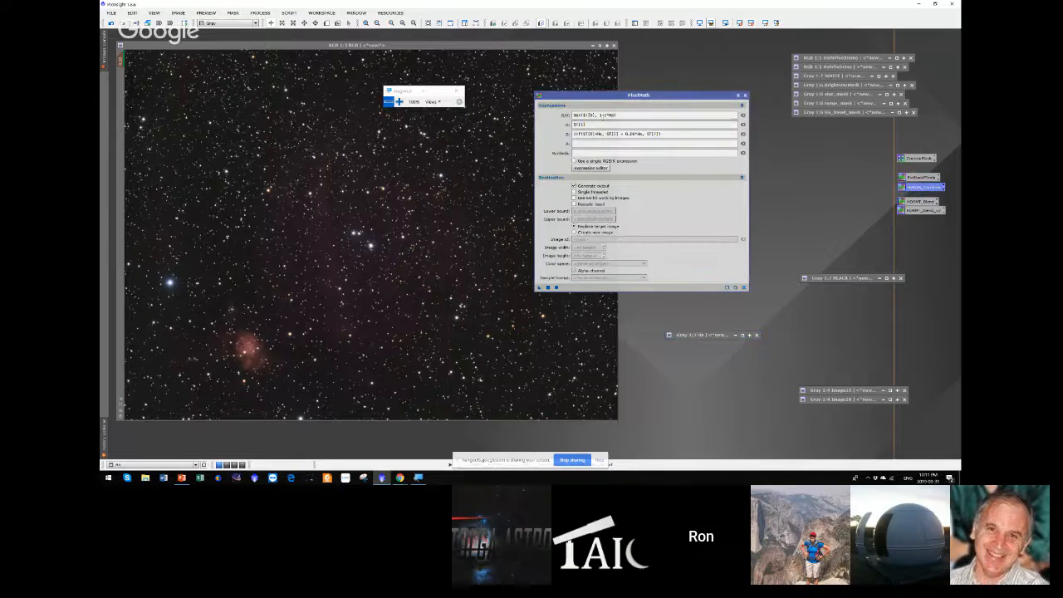
pyautogui.click(600, 115)
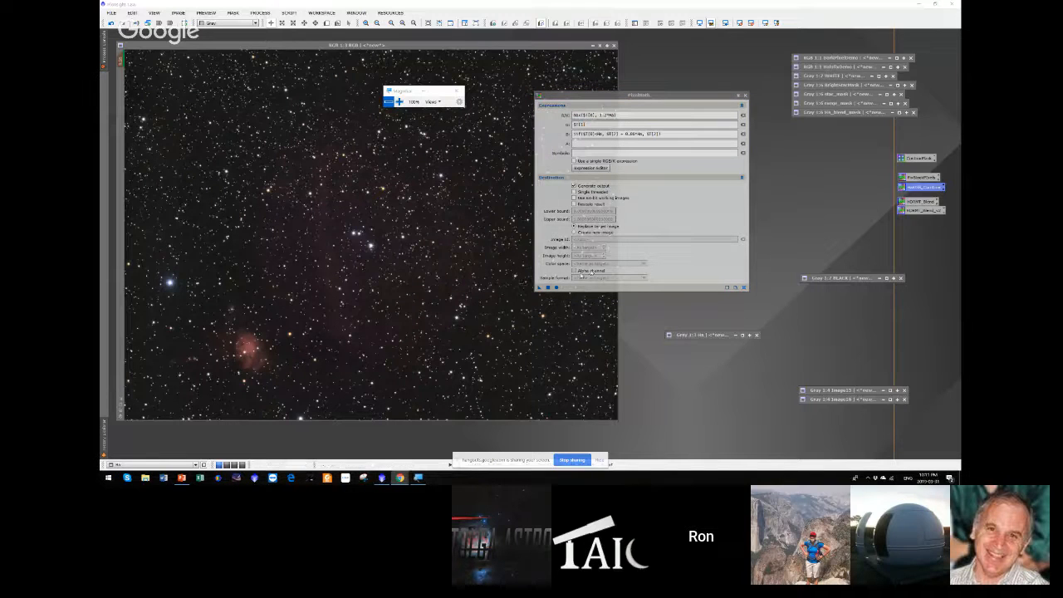
pyautogui.moveTo(540, 288); pyautogui.dragTo(426, 294)
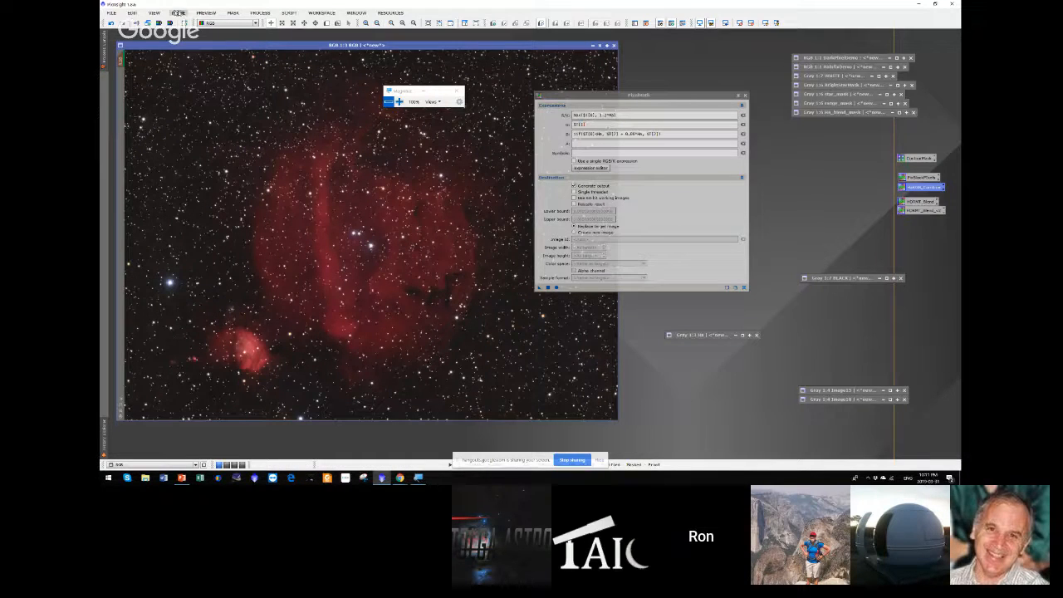
pyautogui.click(111, 23)
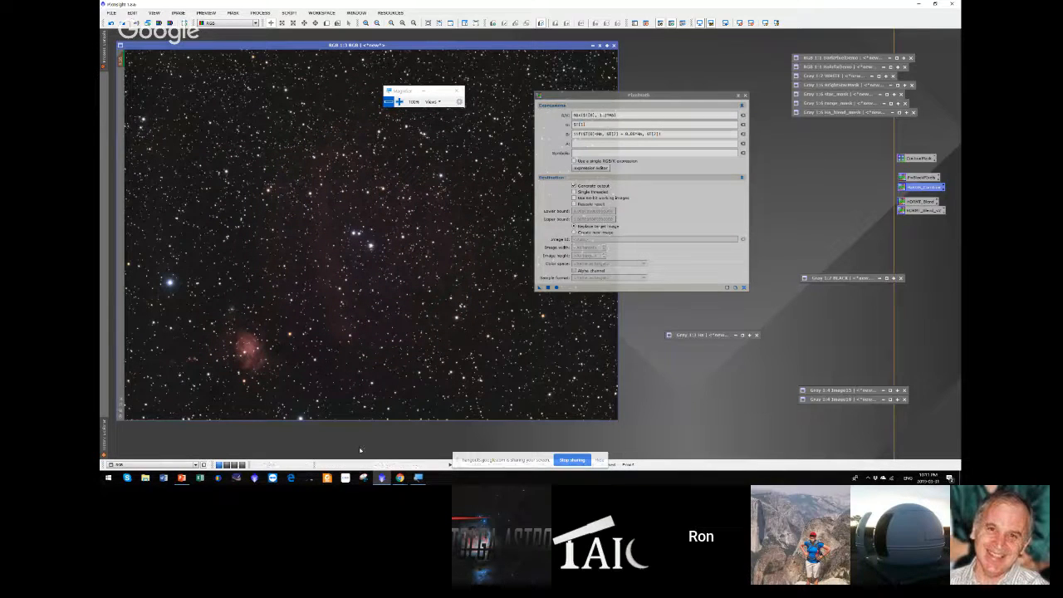
# - Bring up the Windows Magnifier and set its magnification to 200%
pyautogui.click(108, 478)
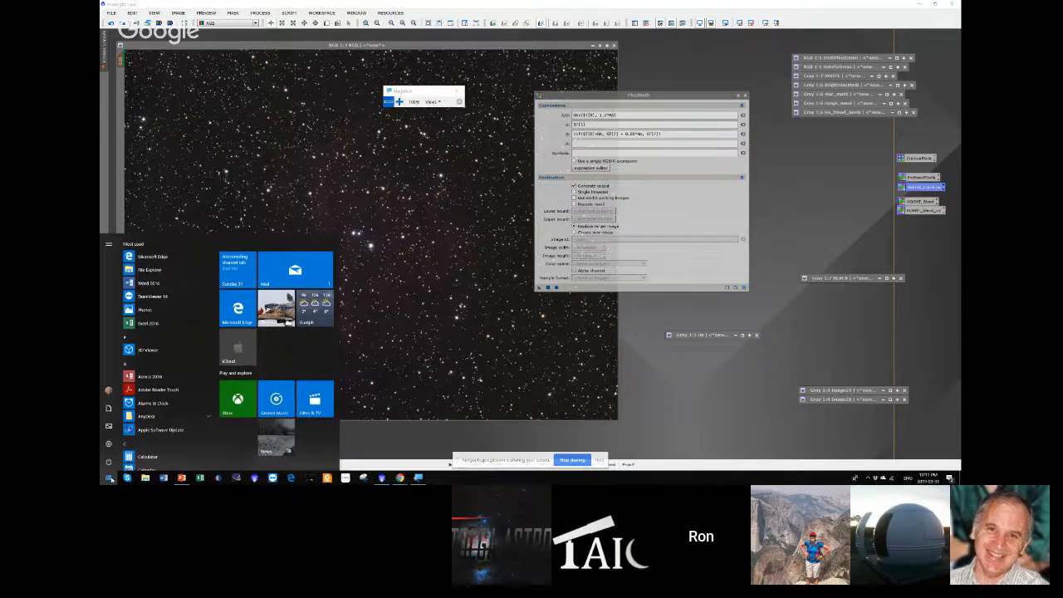
pyautogui.write('magn')
pyautogui.press('Return')
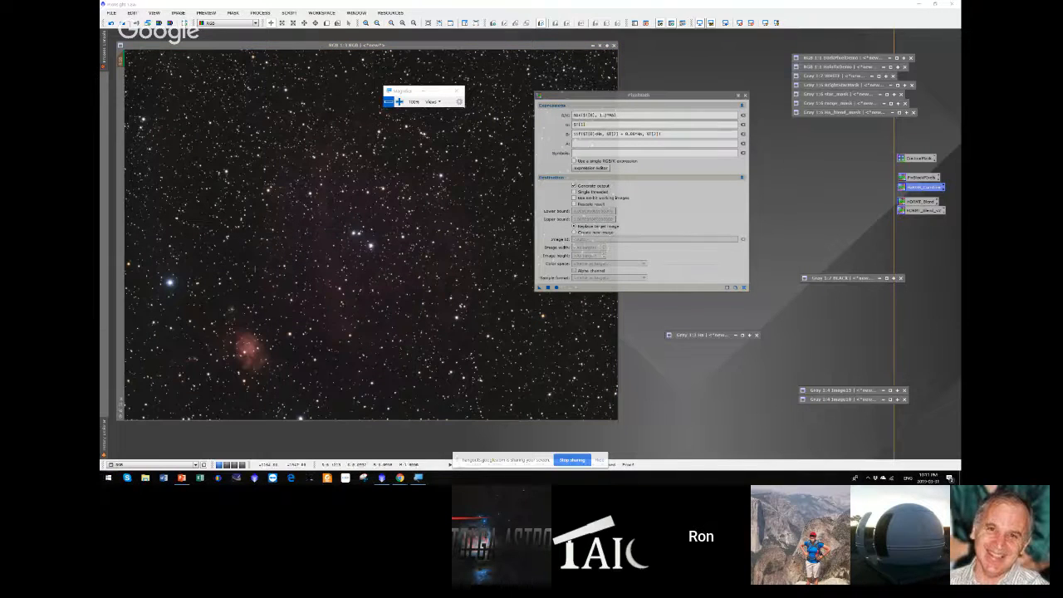
pyautogui.click(399, 101)
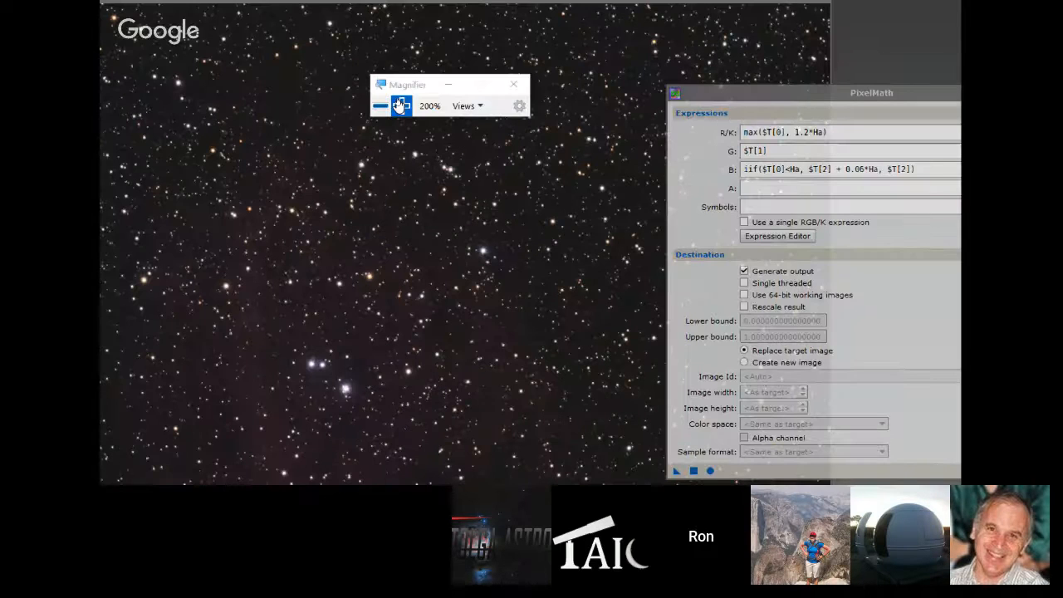
# - Change the R/K expression to max($T[0], 5*Ha) and apply the PixelMath expressions to the RGB image
pyautogui.click(818, 315)
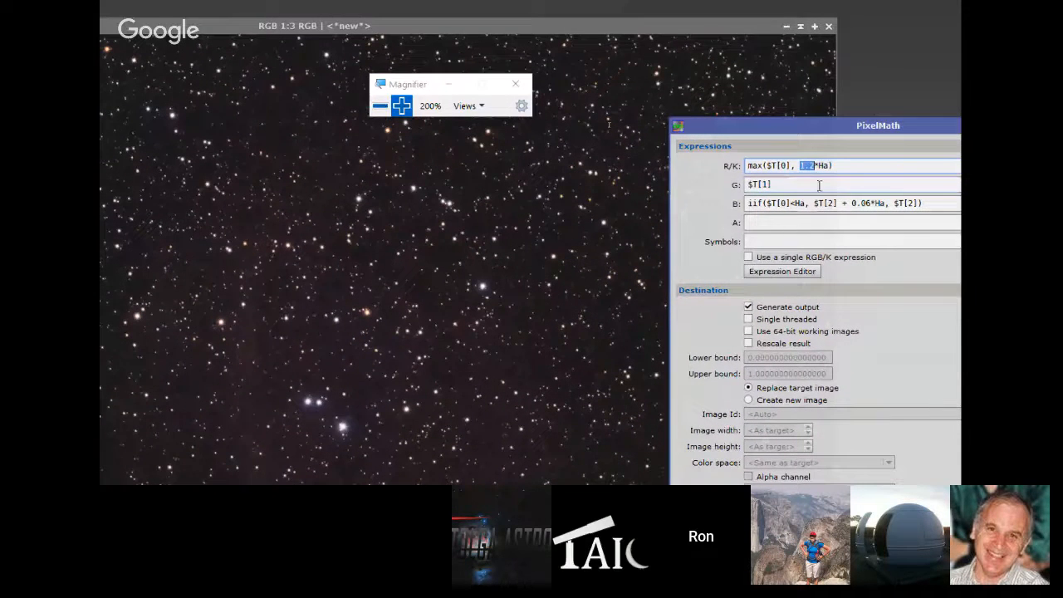
pyautogui.write('5')
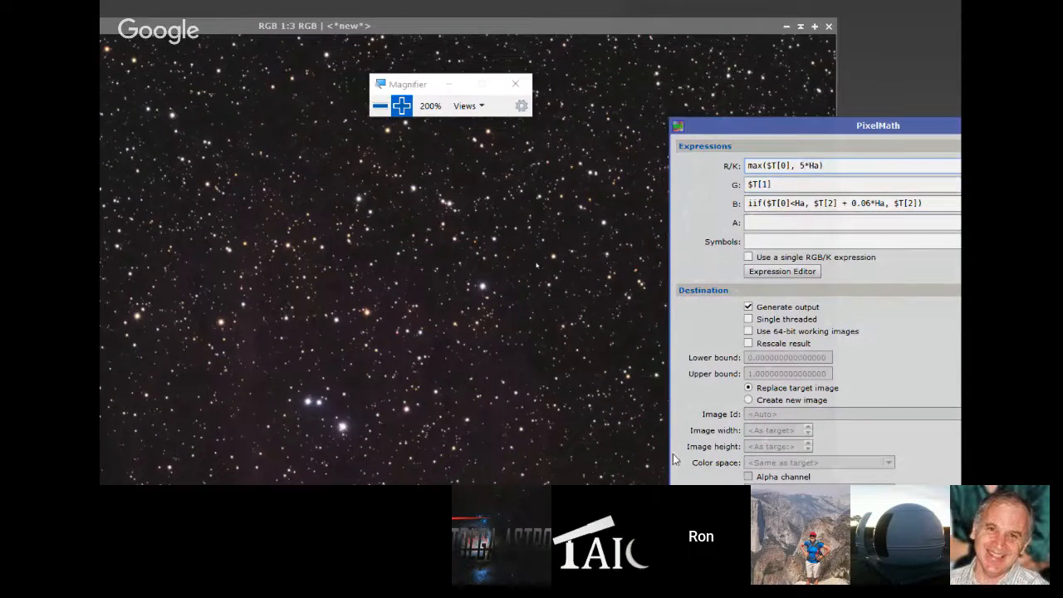
pyautogui.moveTo(702, 390); pyautogui.dragTo(495, 368)
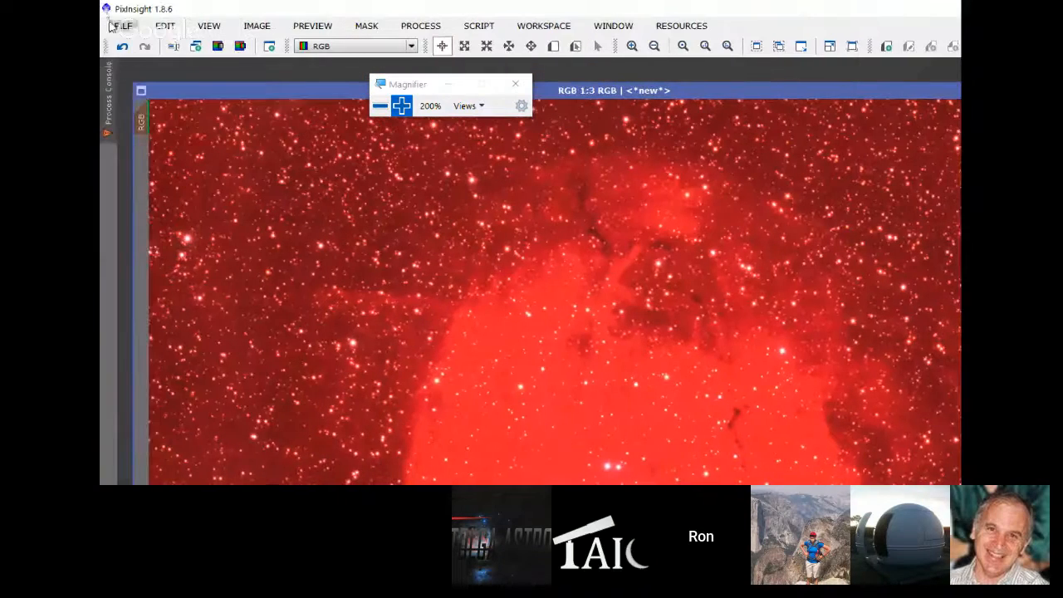
# - Undo the last PixelMath result, apply the same expressions to the RGB image with Rescale result enabled, and undo that too
pyautogui.click(122, 48)
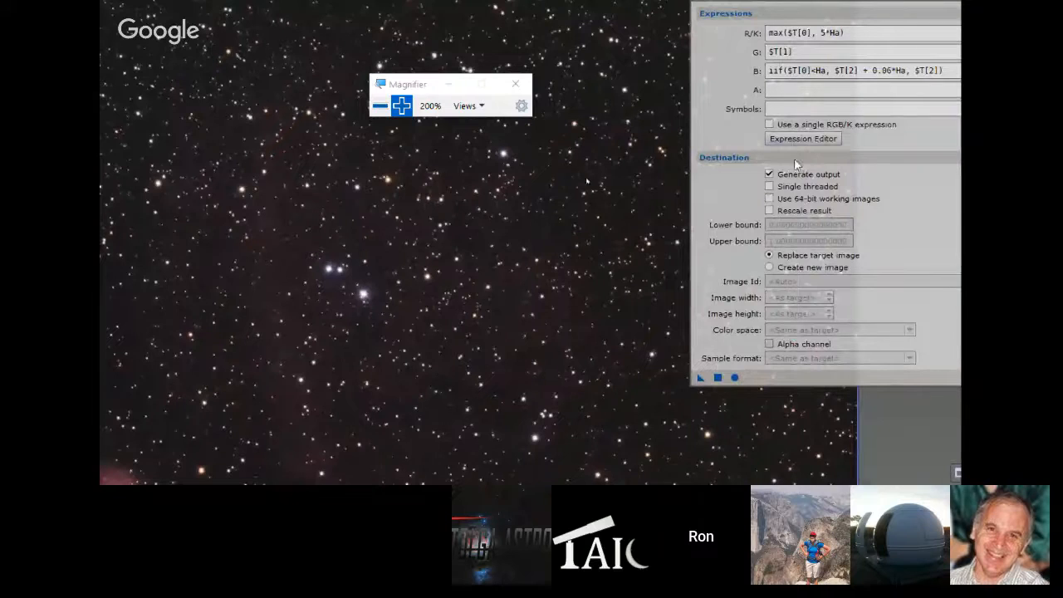
pyautogui.click(769, 210)
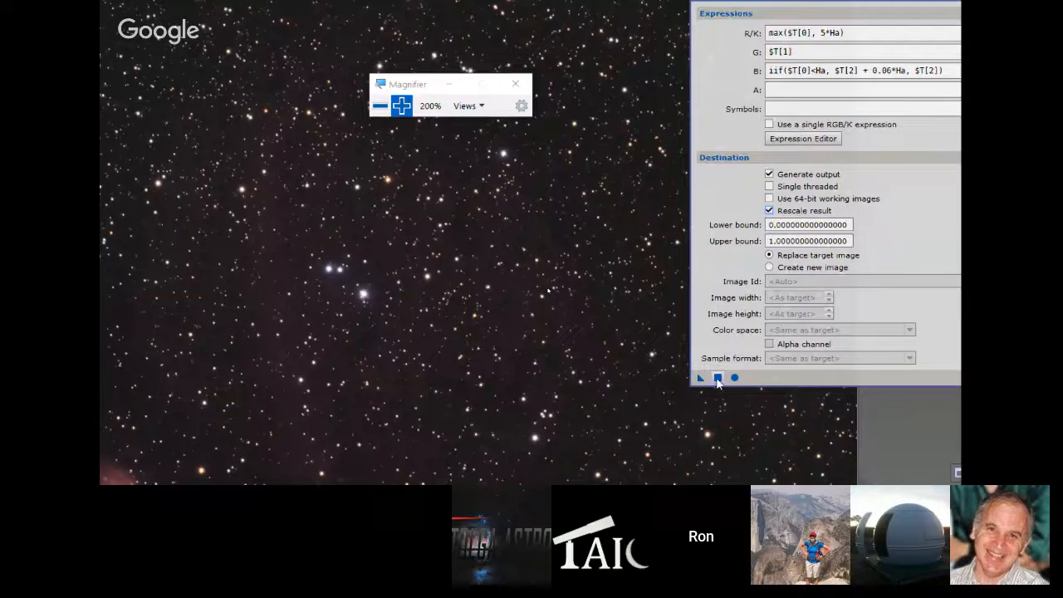
pyautogui.click(718, 377)
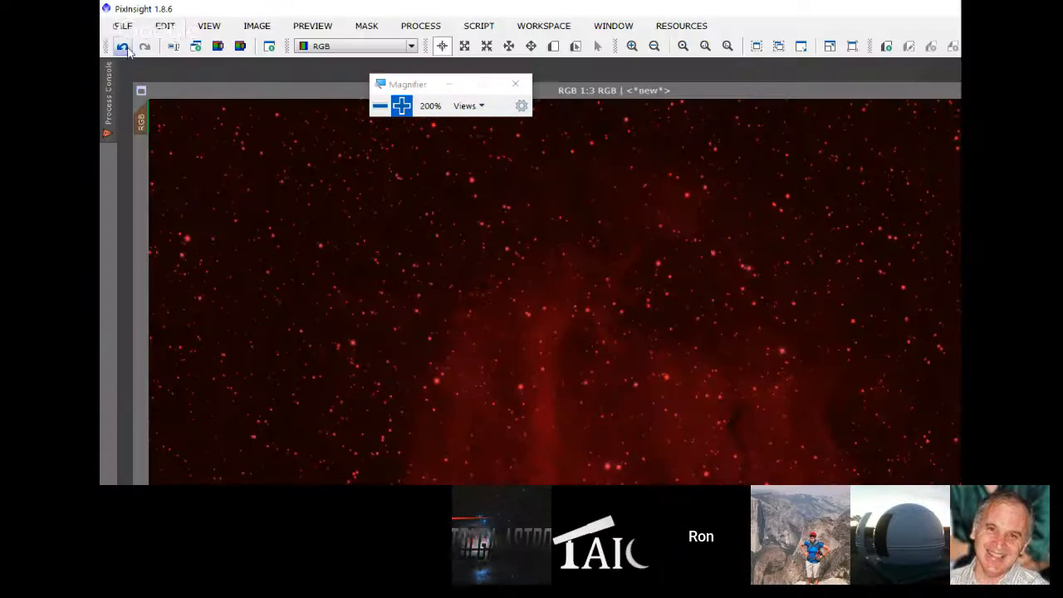
pyautogui.click(125, 48)
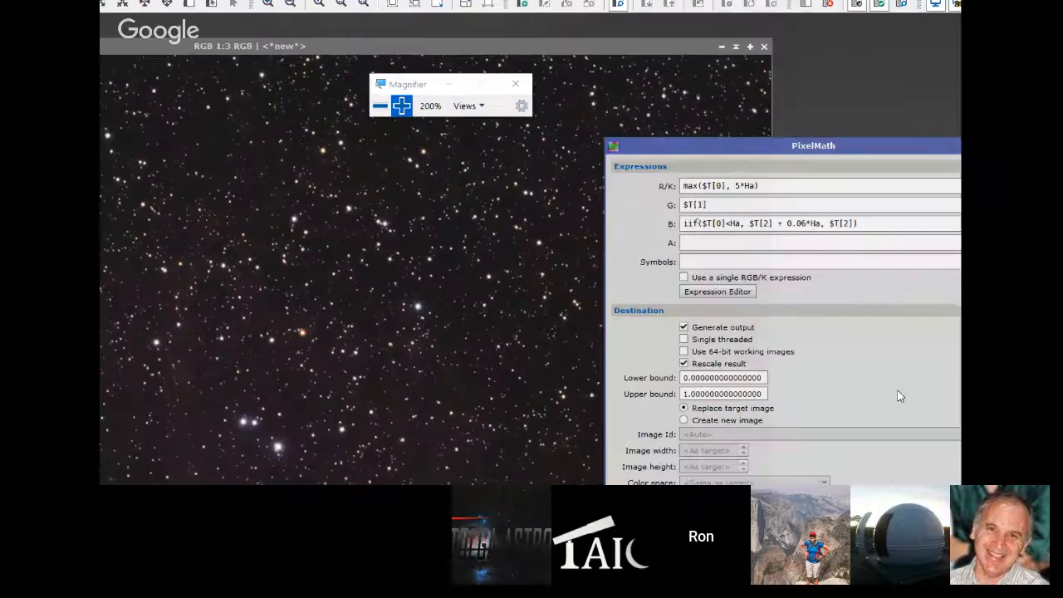
# - Change the R/K expression to max($T[0], 1*Ha) and apply the rescaled PixelMath expressions to the RGB image
pyautogui.click(671, 182)
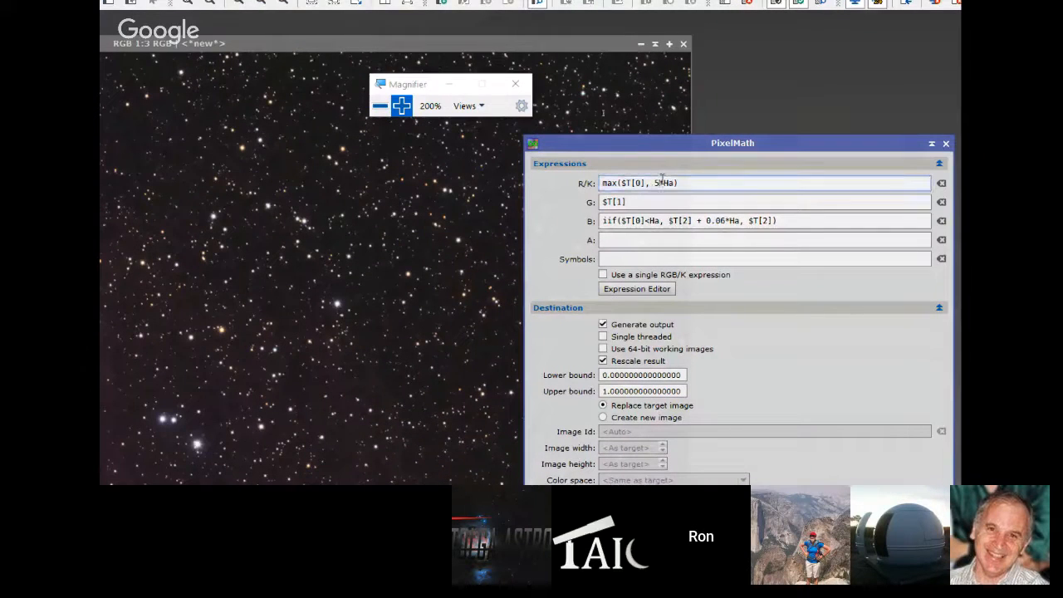
pyautogui.press('BackSpace')
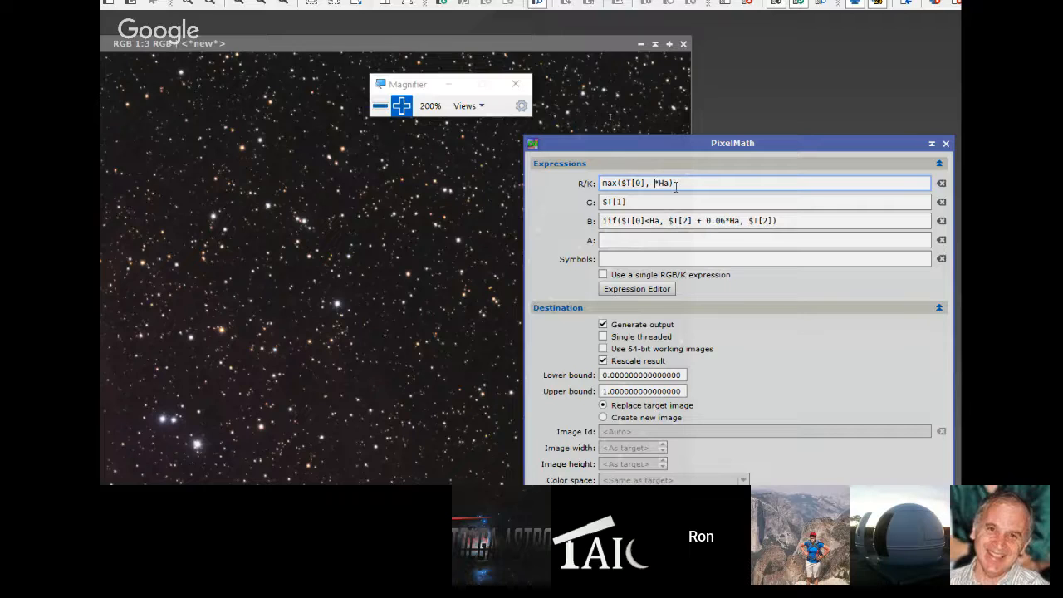
pyautogui.write('1')
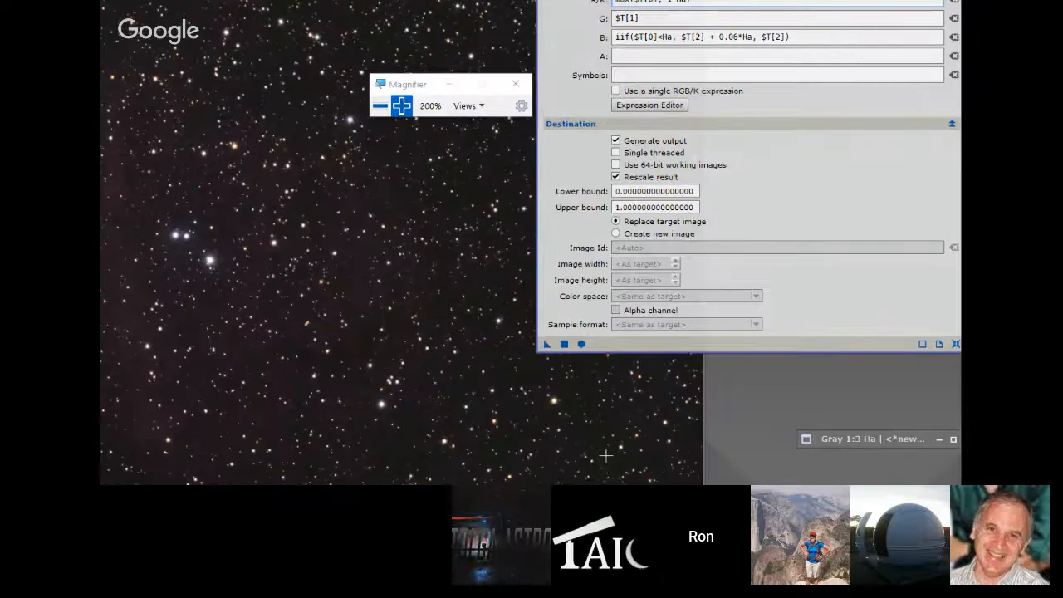
pyautogui.moveTo(547, 343); pyautogui.dragTo(408, 363)
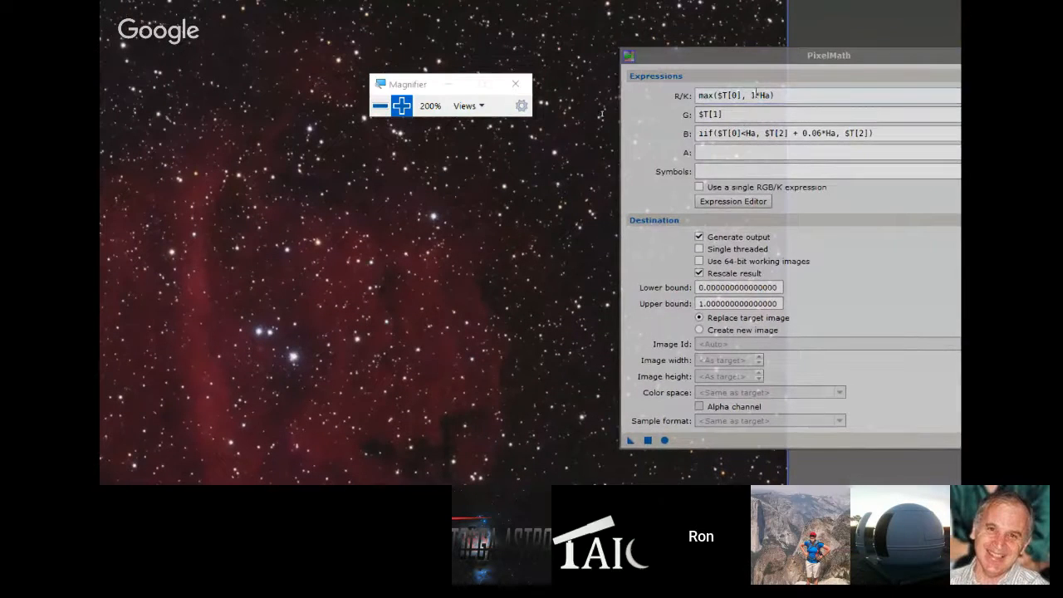
# - Set the Ha factor in the R/K expression to 1.5, disable Rescale result, and undo the last operation on the RGB image
pyautogui.click(755, 95)
pyautogui.write('.5')
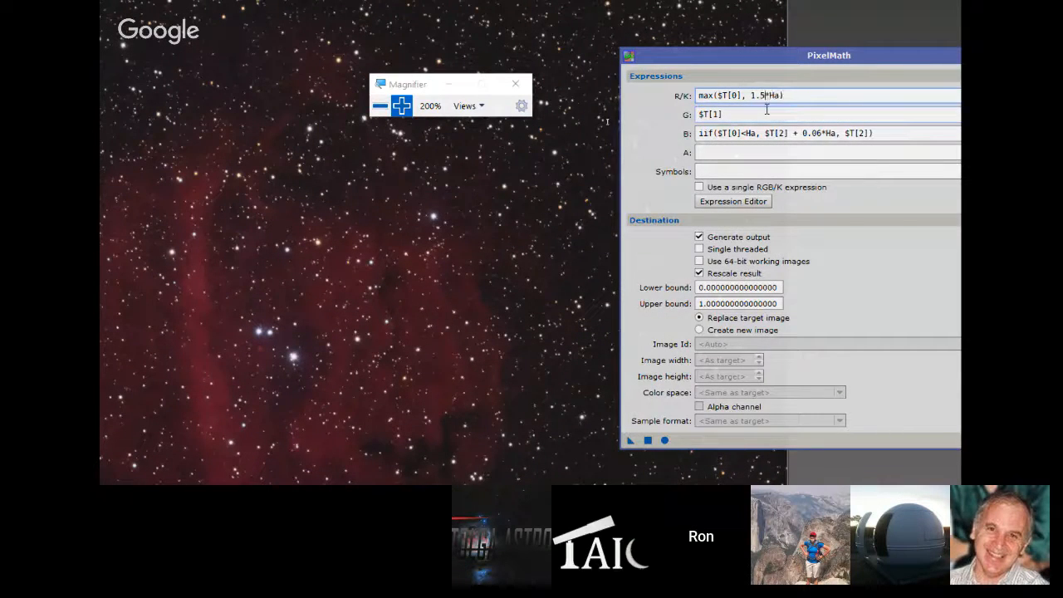
pyautogui.click(700, 274)
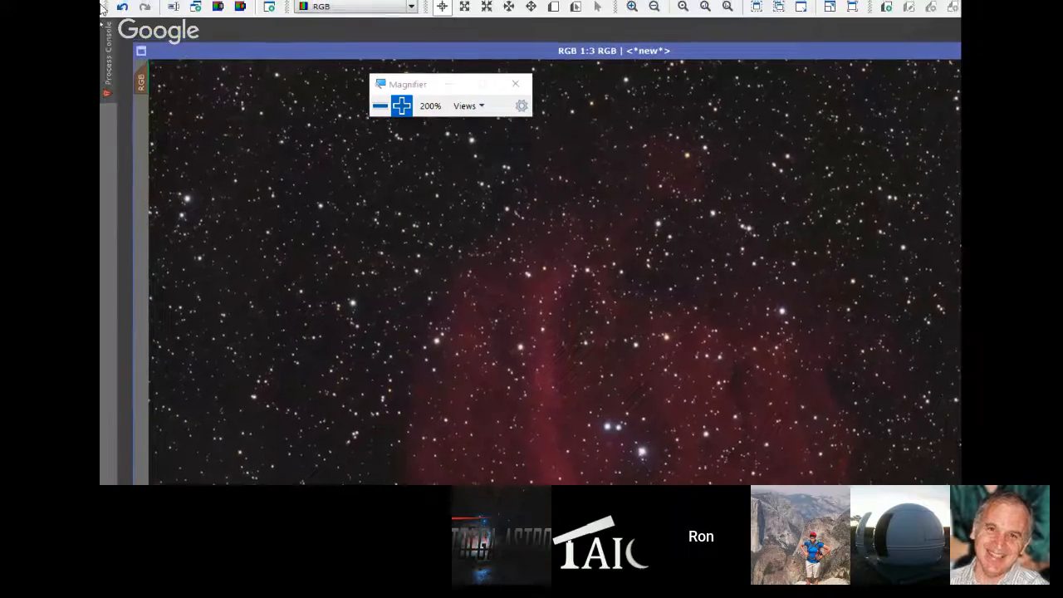
pyautogui.click(120, 25)
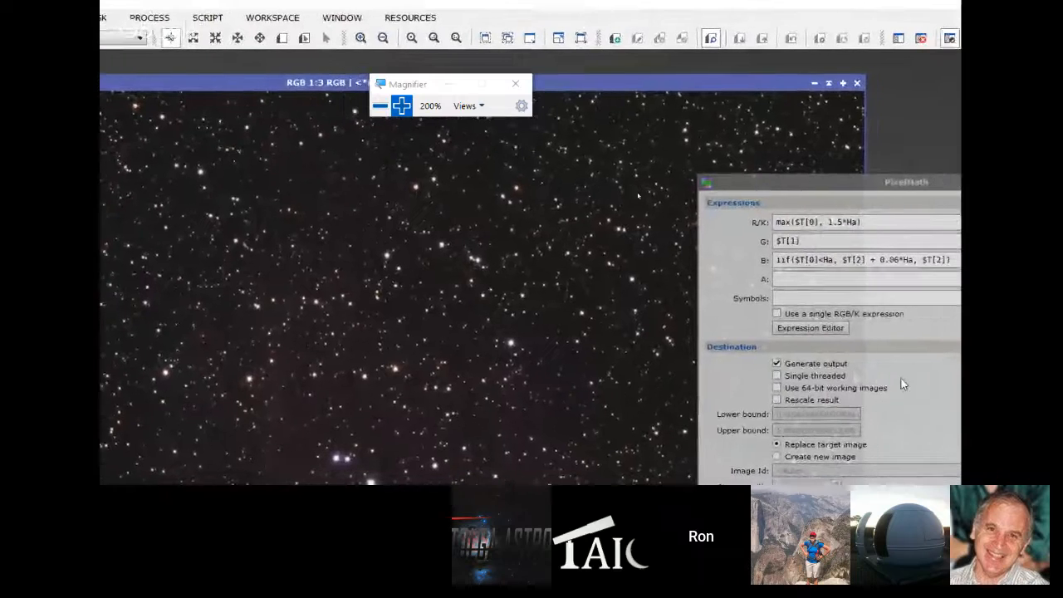
# - Change the R/K expression to max($T[0], 1*Ha), apply the expressions to the RGB image without rescaling, and undo the result
pyautogui.click(823, 221)
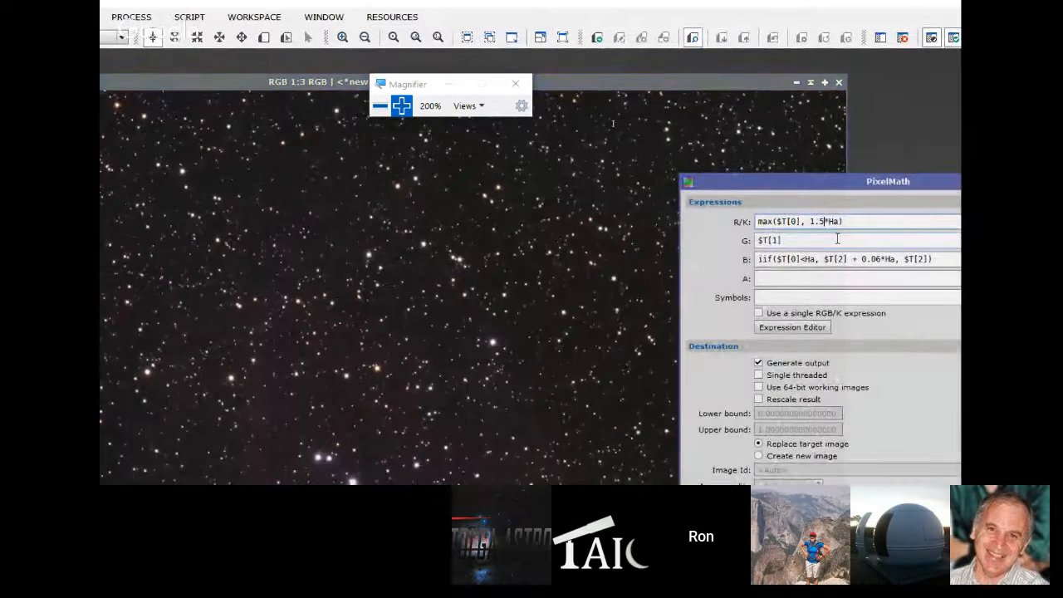
pyautogui.press('BackSpace')
pyautogui.press('BackSpace')
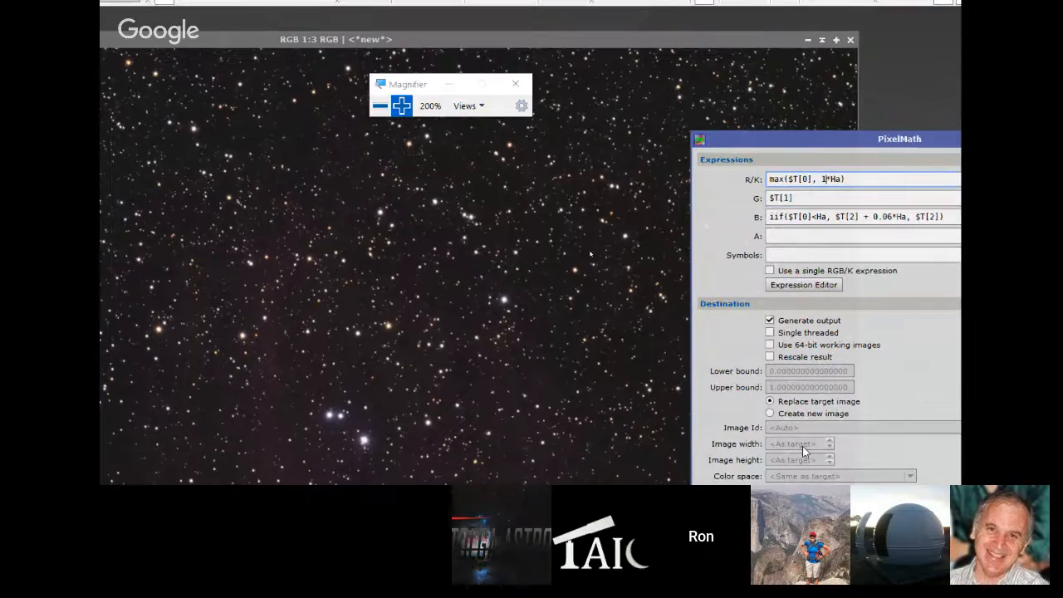
pyautogui.moveTo(717, 448); pyautogui.dragTo(584, 332)
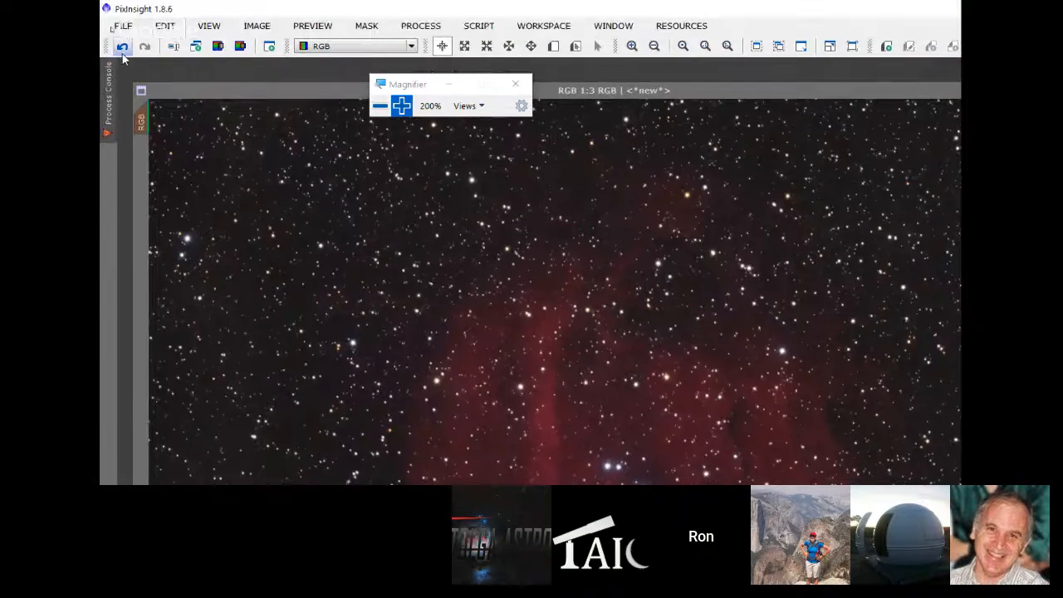
pyautogui.click(123, 55)
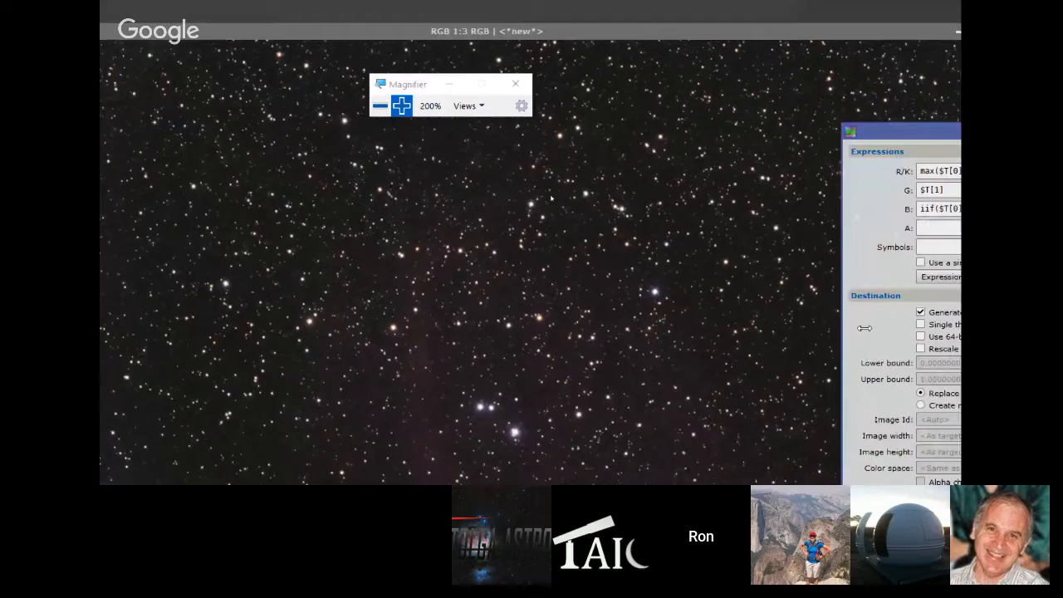
# - Change the R/K expression to max($T[0], 1.5*Ha), apply the expressions to the RGB image, and undo the result
pyautogui.click(777, 146)
pyautogui.write('.')
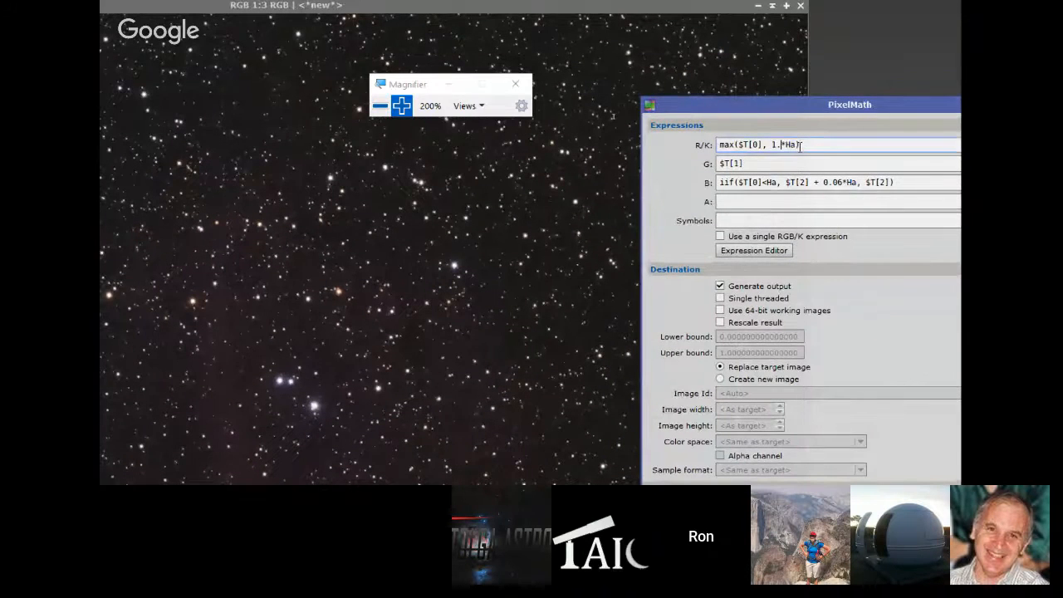
pyautogui.write('5')
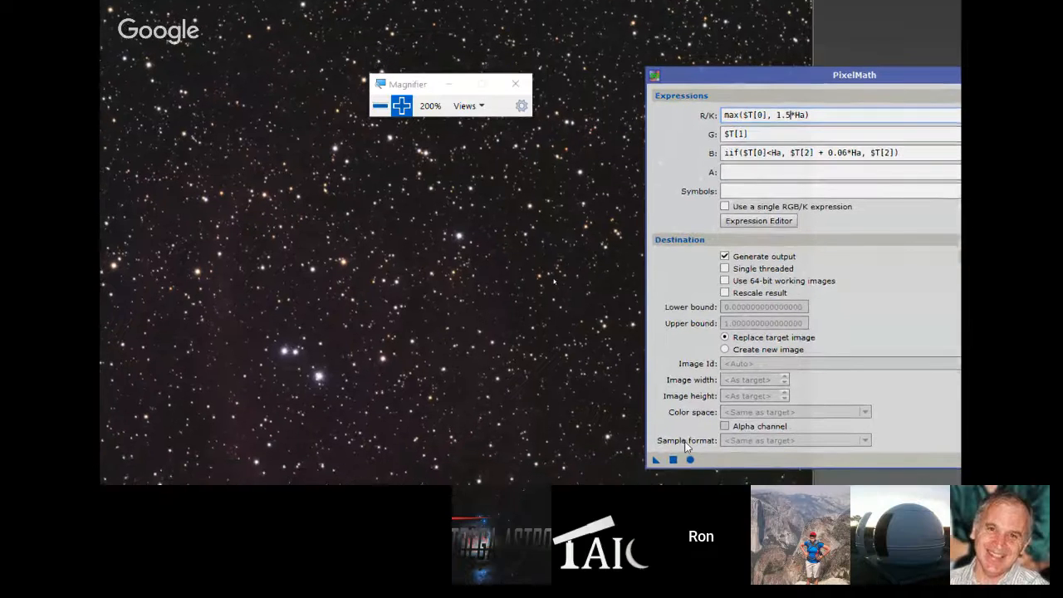
pyautogui.click(678, 448)
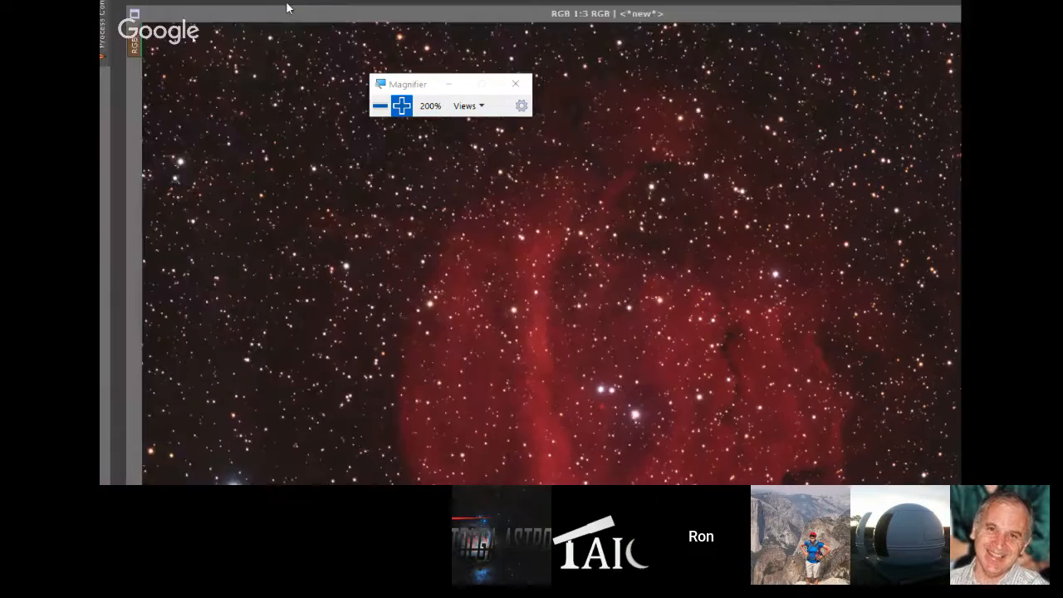
pyautogui.click(287, 7)
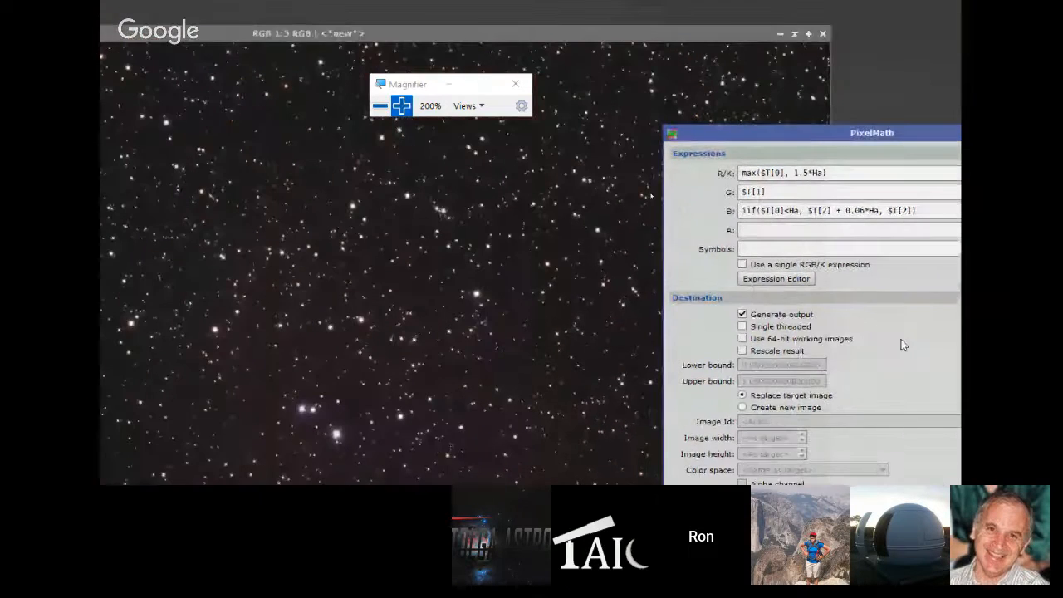
# - Change the B expression to iif($T[0]<Ha, $T[2] + 0.08*Ha, $T[2]) and apply the expressions to the RGB image
pyautogui.click(864, 212)
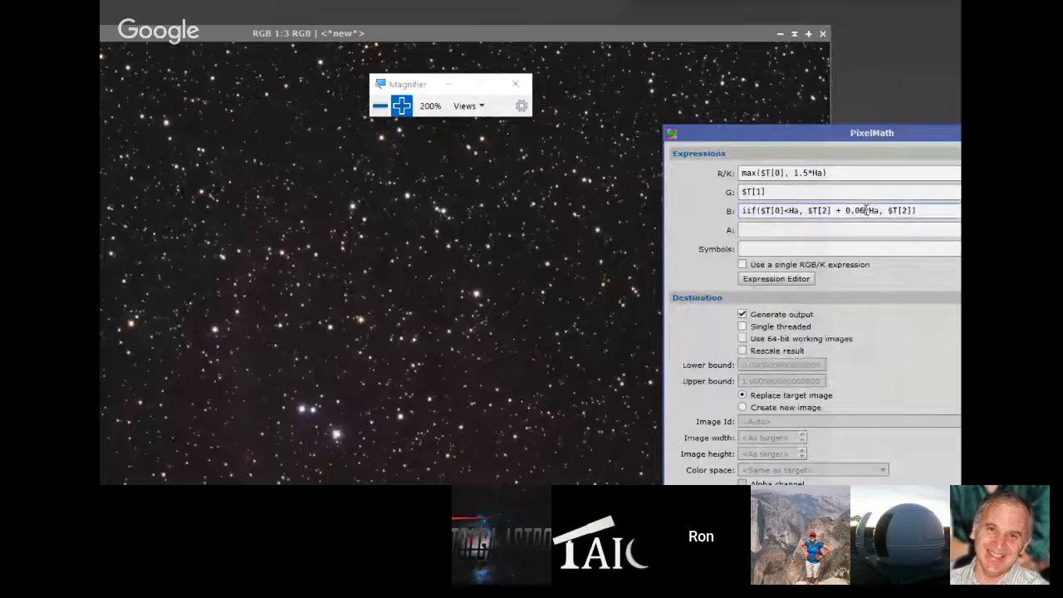
pyautogui.press('BackSpace')
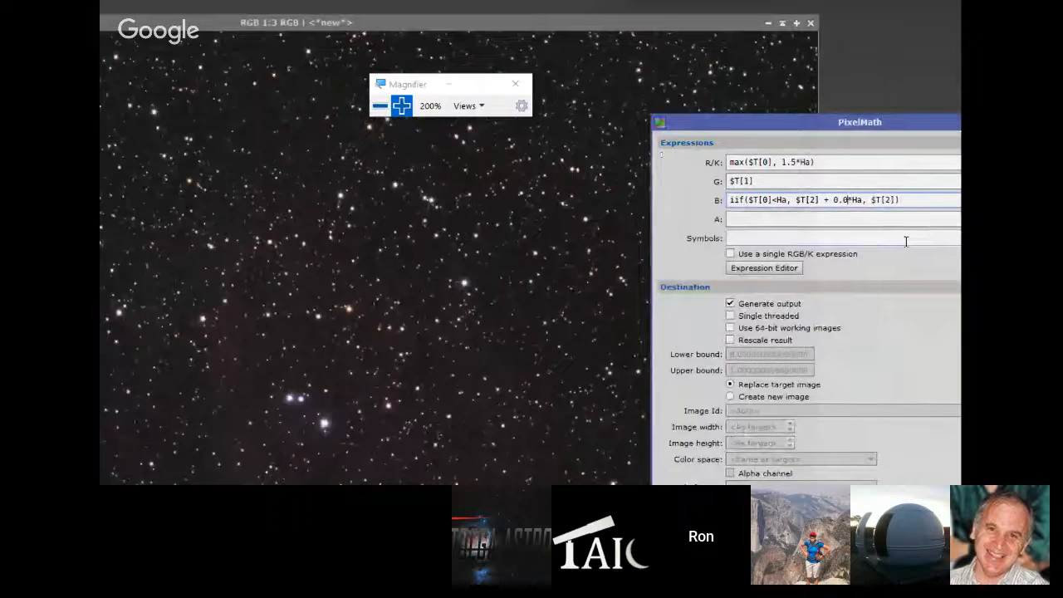
pyautogui.write('8')
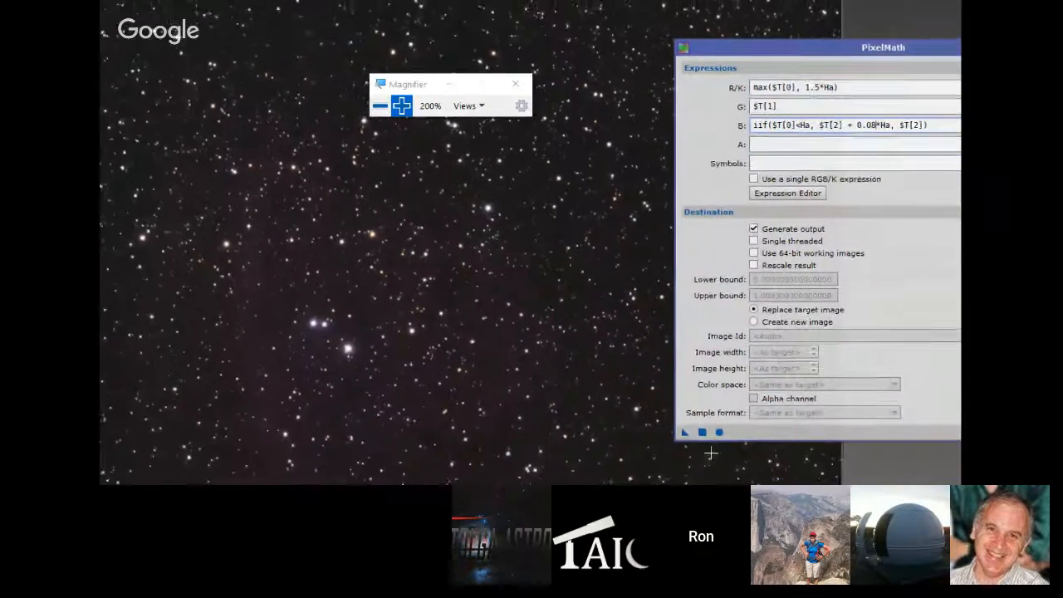
pyautogui.moveTo(689, 428); pyautogui.dragTo(434, 365)
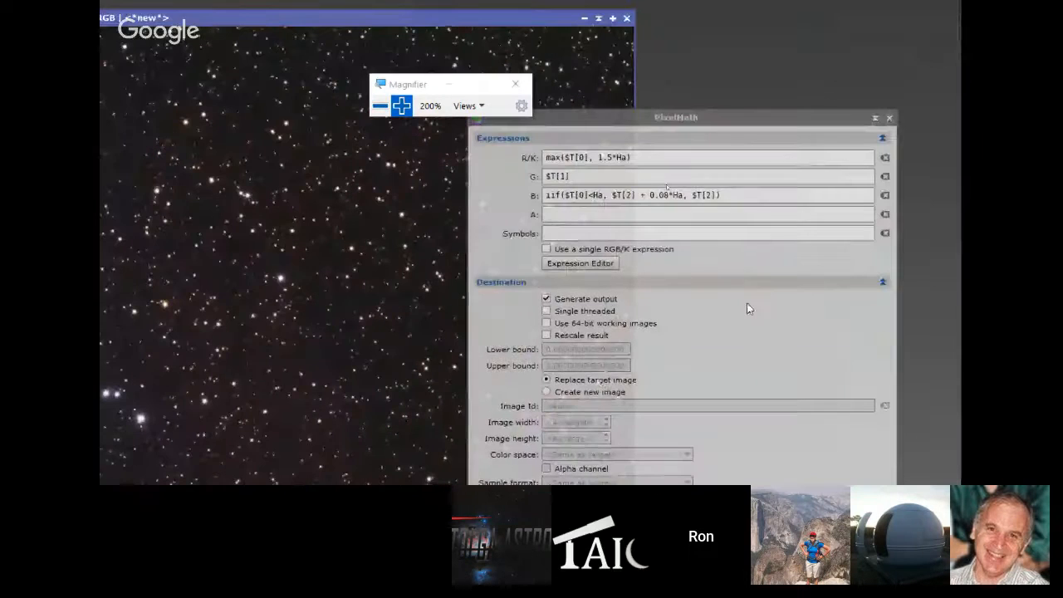
# - Set the Ha factor in the B expression to 0.00 and apply the PixelMath expressions to the RGB image
pyautogui.click(667, 196)
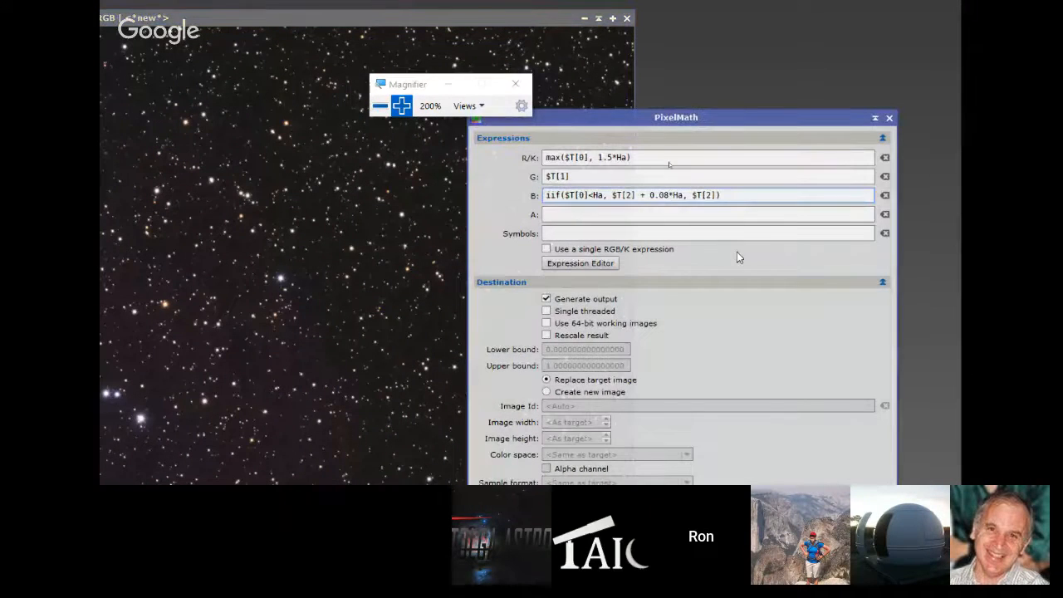
pyautogui.press('BackSpace')
pyautogui.write('0')
pyautogui.moveTo(510, 418); pyautogui.dragTo(256, 285)
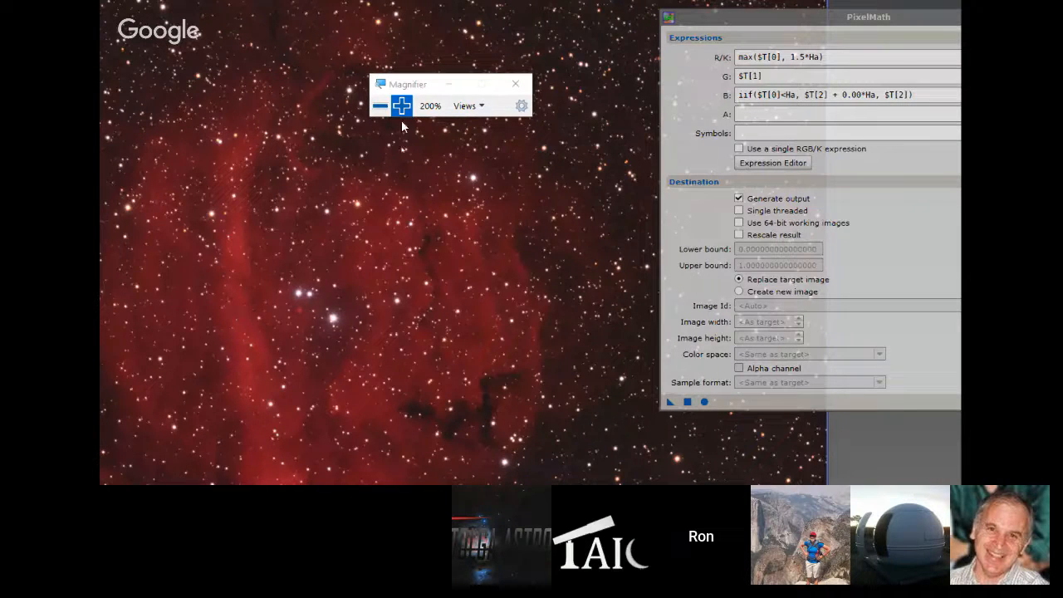
# - Return the Magnifier to 100% and examine the $T[0] term of the R/K expression beside the combined image
pyautogui.click(380, 107)
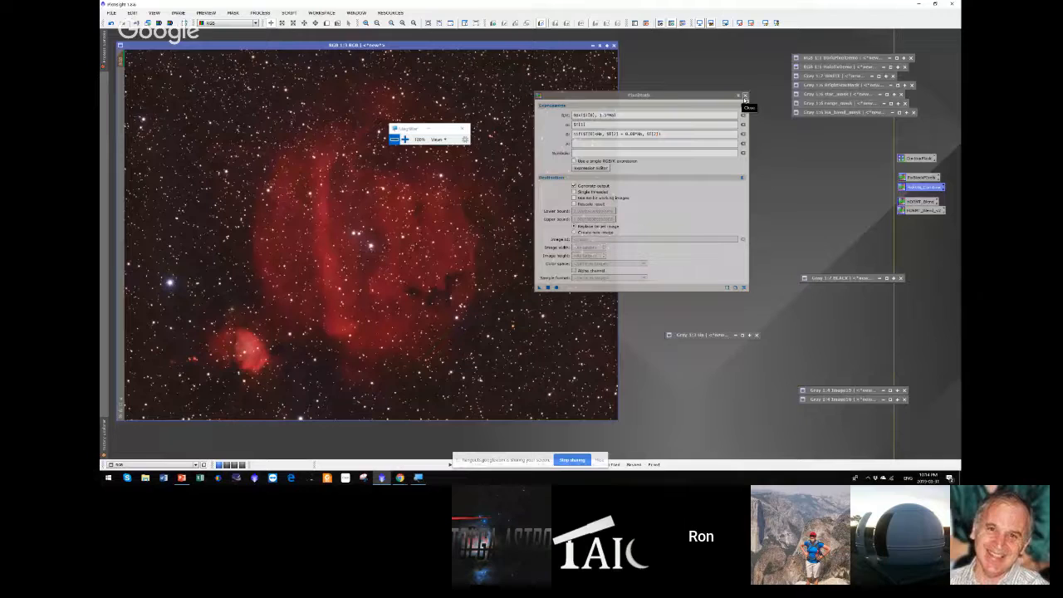
pyautogui.click(635, 133)
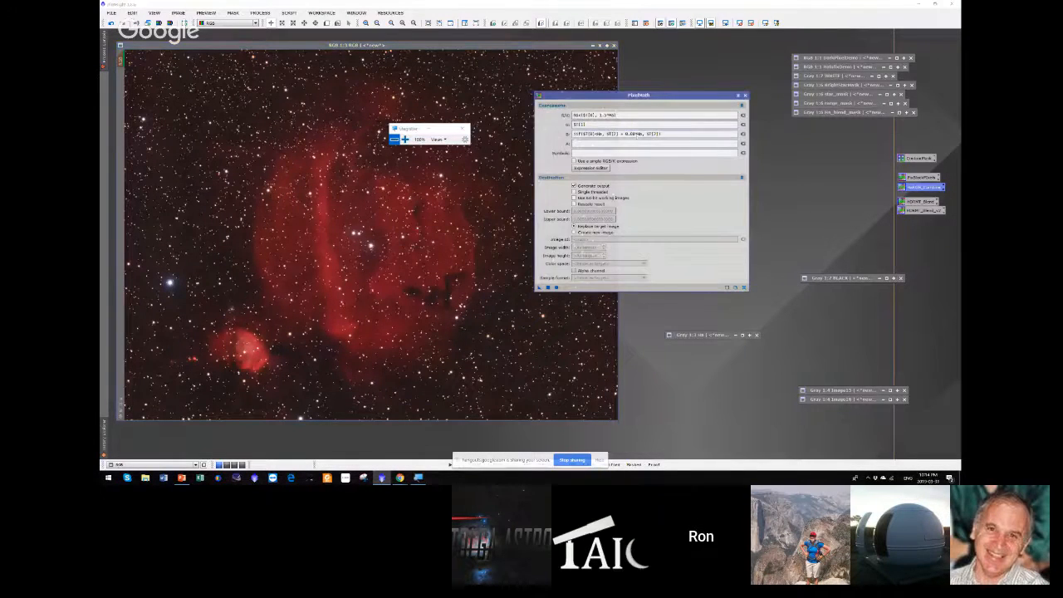
pyautogui.click(600, 116)
pyautogui.moveTo(574, 115); pyautogui.dragTo(595, 115)
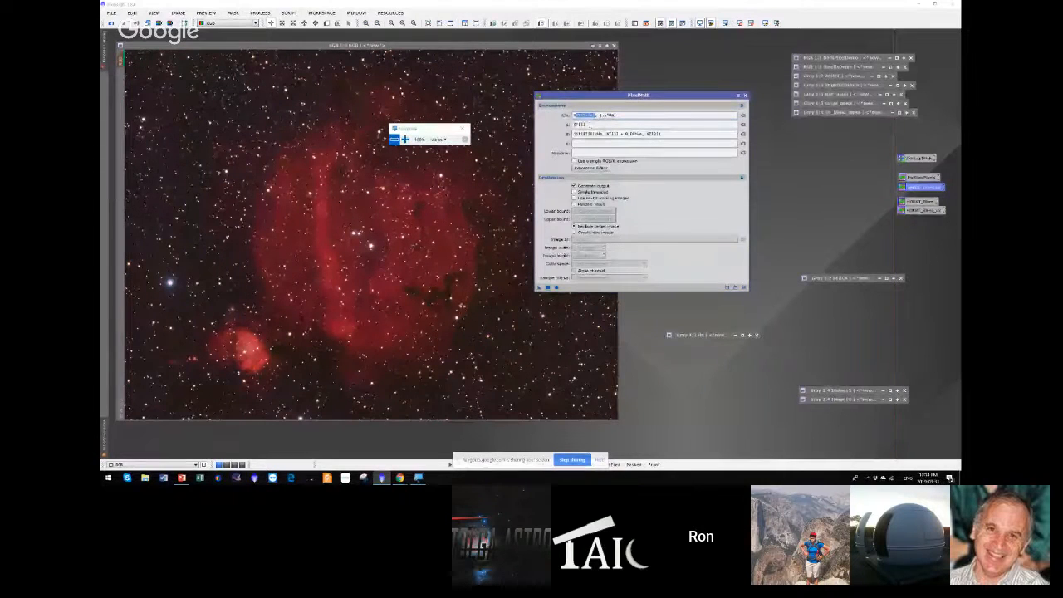
pyautogui.click(589, 115)
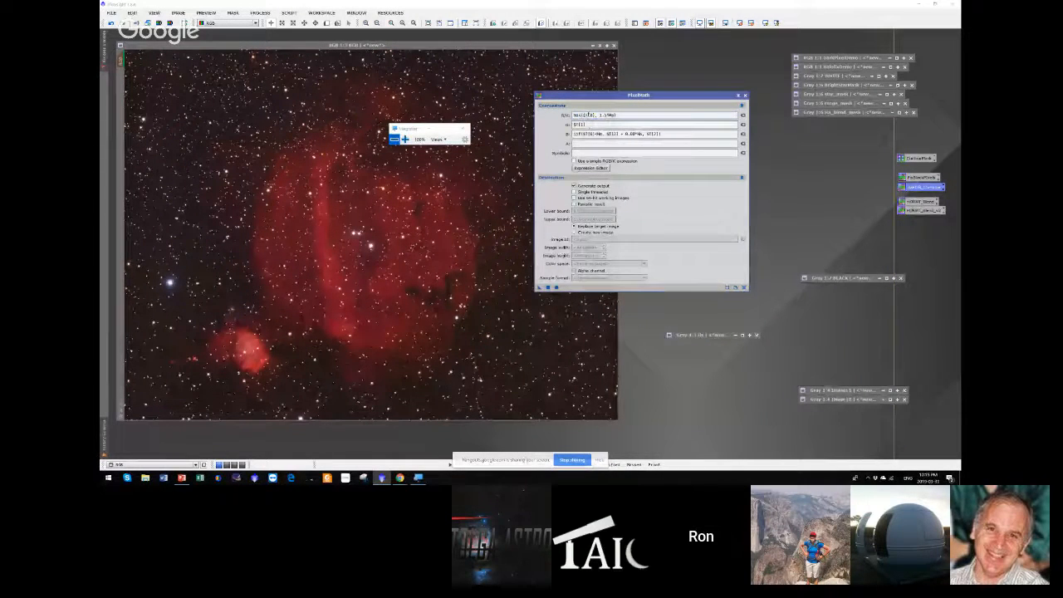
pyautogui.moveTo(583, 114); pyautogui.dragTo(592, 114)
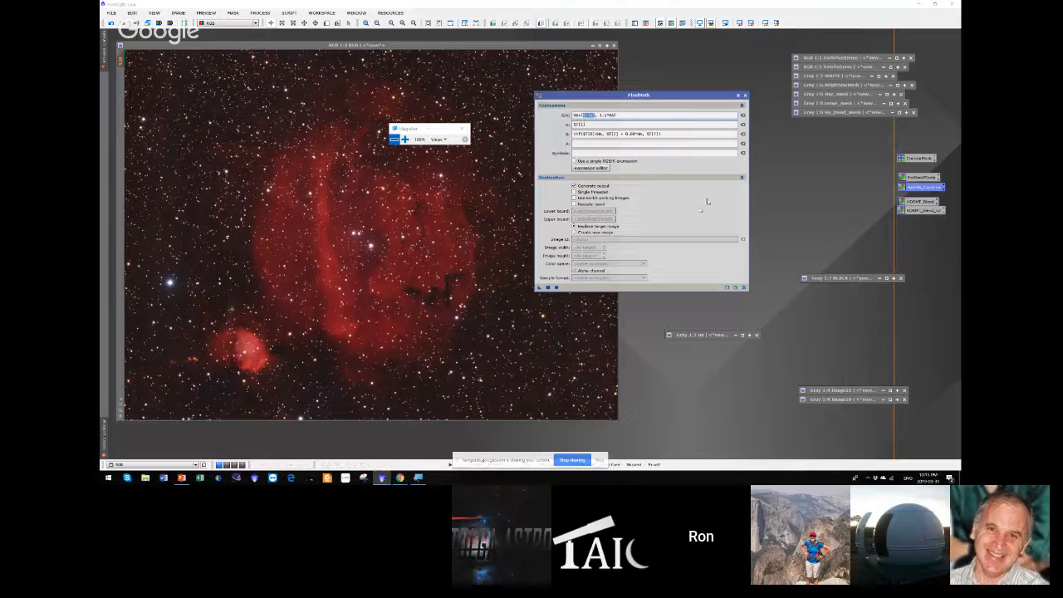
pyautogui.click(716, 97)
pyautogui.moveTo(716, 97); pyautogui.dragTo(742, 74)
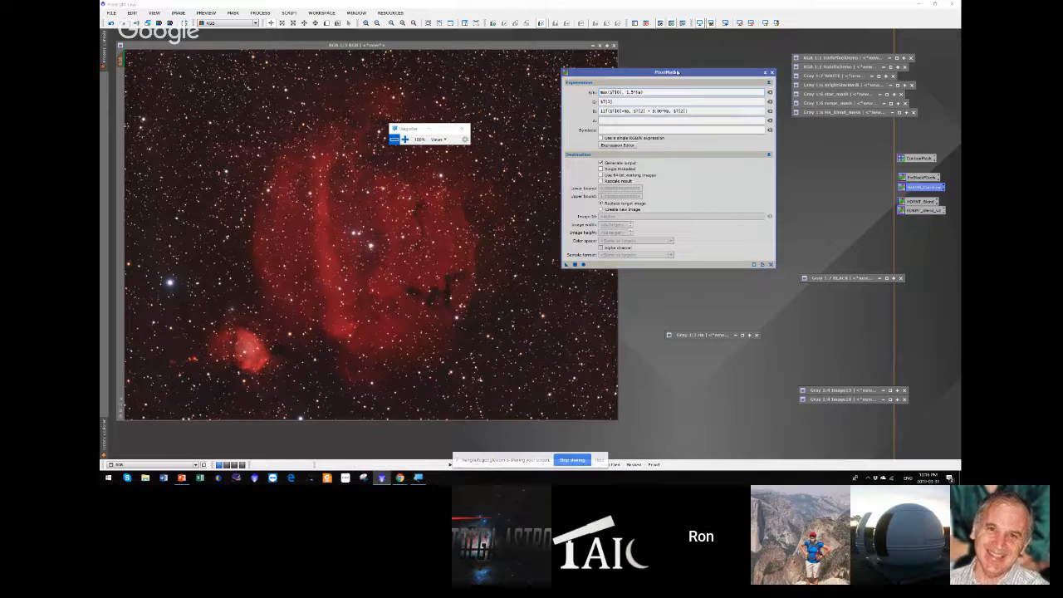
pyautogui.moveTo(677, 73); pyautogui.dragTo(678, 64)
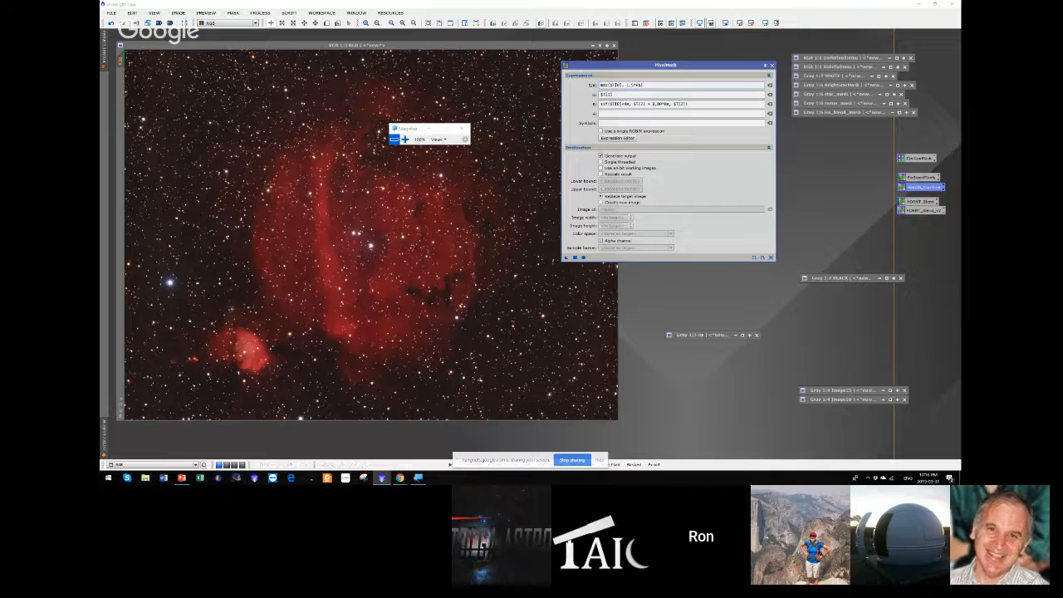
# - Close the PixelMath process and replace the RGB image on screen with the HaloFixDemo star image
pyautogui.click(772, 66)
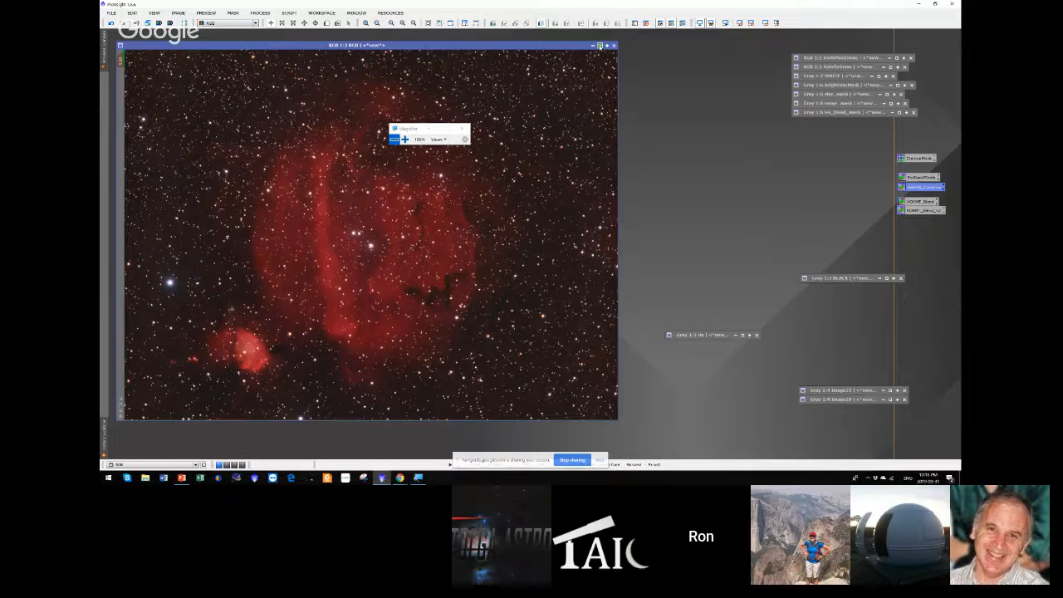
pyautogui.click(599, 45)
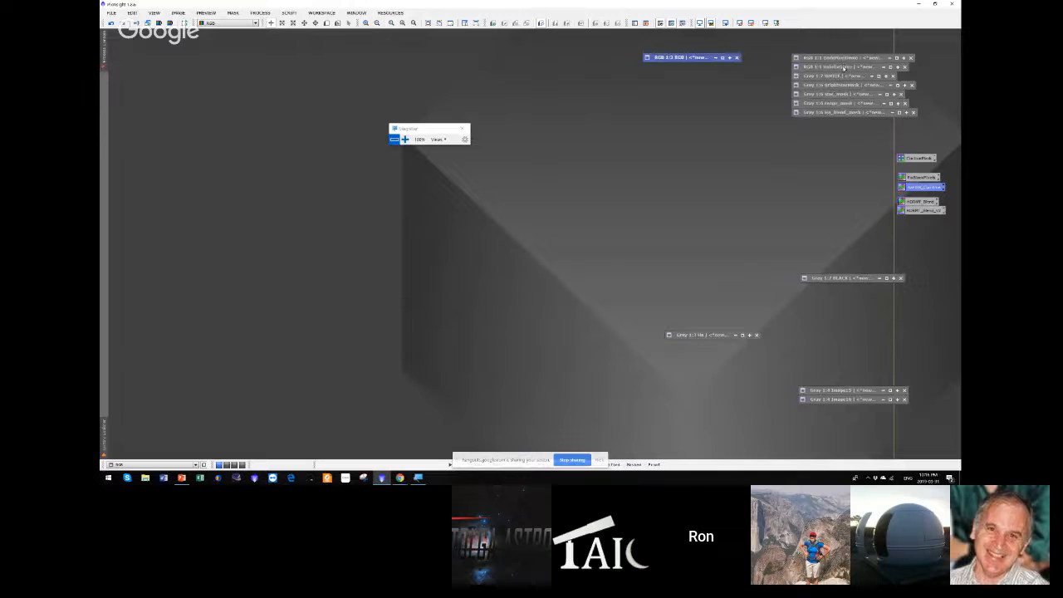
pyautogui.doubleClick(844, 67)
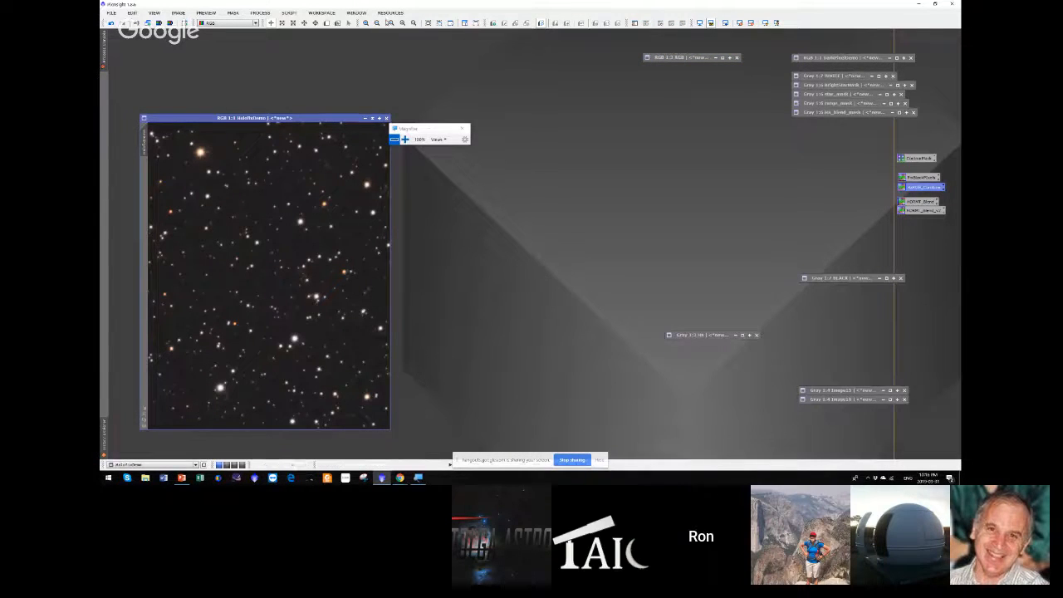
# - Examine the stars of the HaloFixDemo image enlarged to 2:1, and return it to 1:1
pyautogui.click(415, 23)
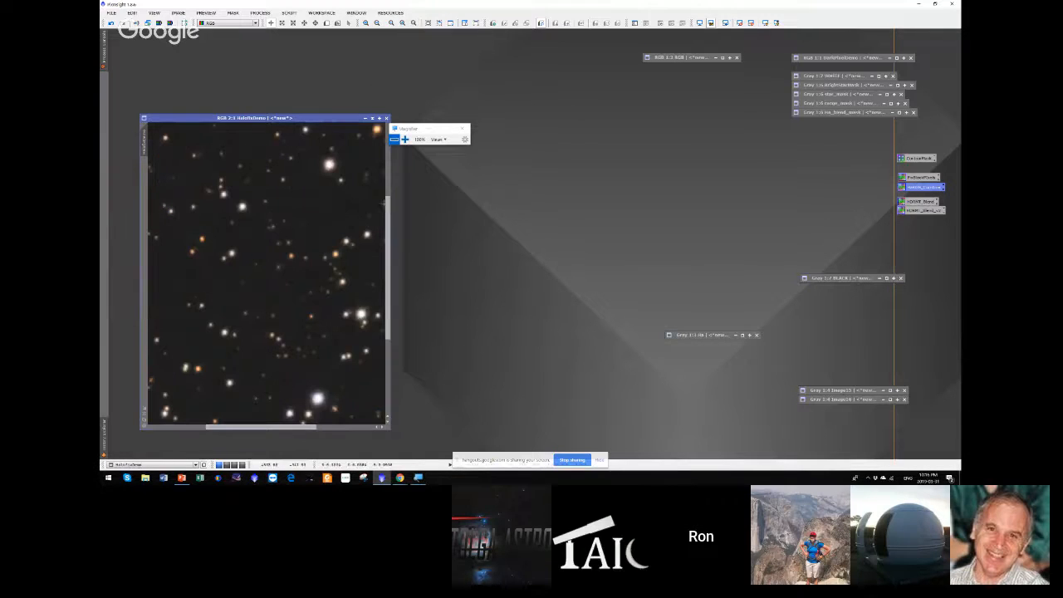
pyautogui.moveTo(387, 206); pyautogui.dragTo(388, 192)
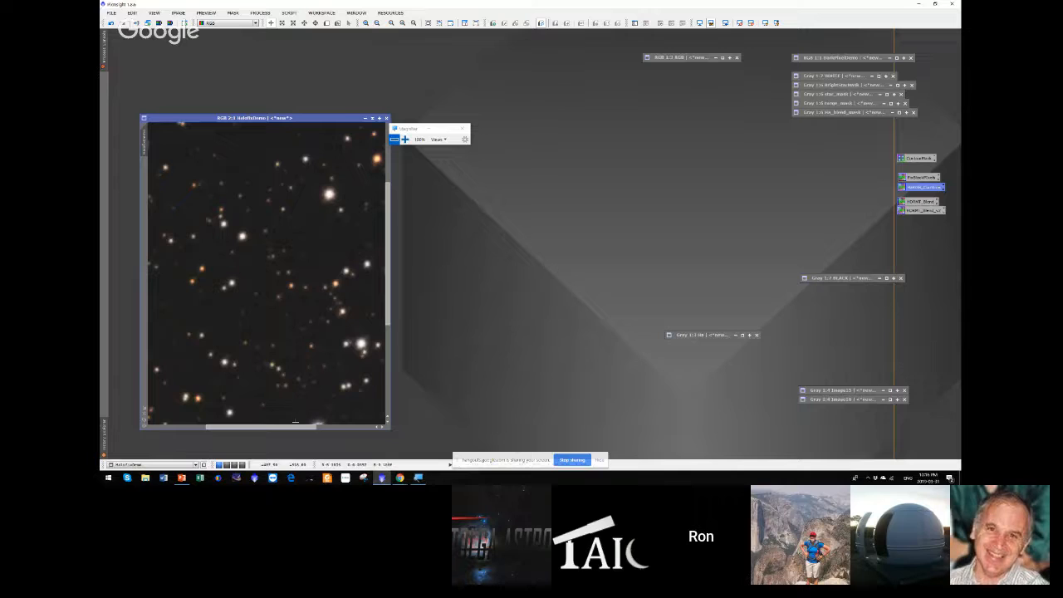
pyautogui.moveTo(296, 427); pyautogui.dragTo(330, 427)
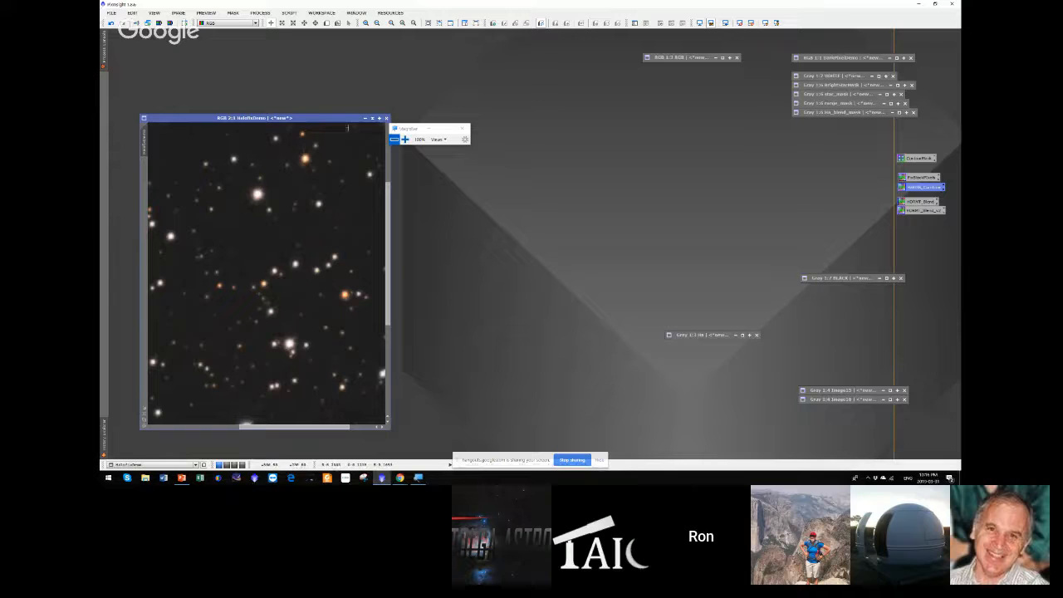
pyautogui.click(146, 414)
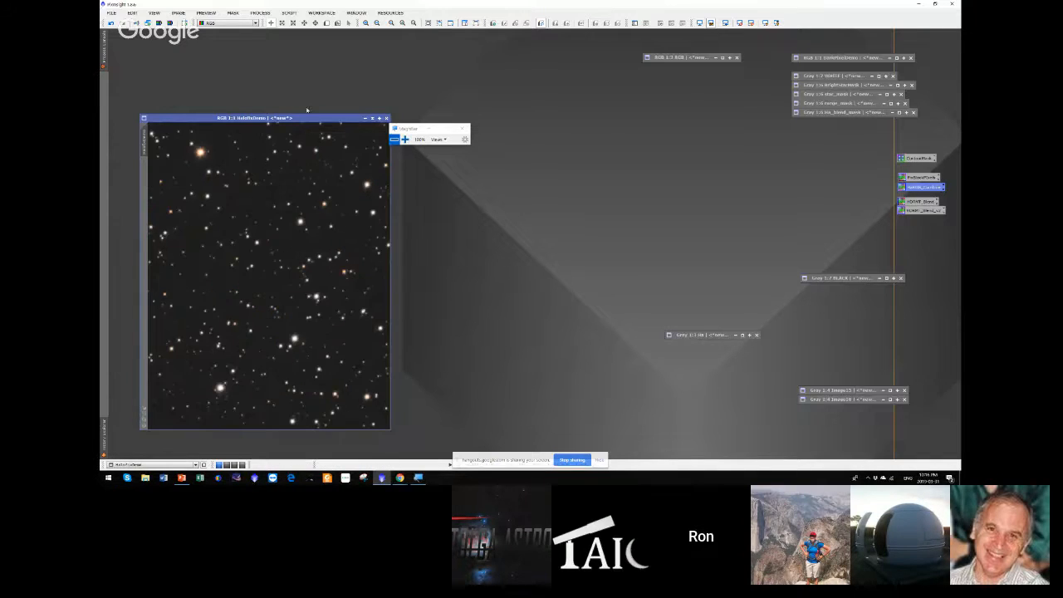
# - Take a look at the existing star_mask image, iconize it again, and clear space beside HaloFixDemo
pyautogui.moveTo(307, 118); pyautogui.dragTo(295, 75)
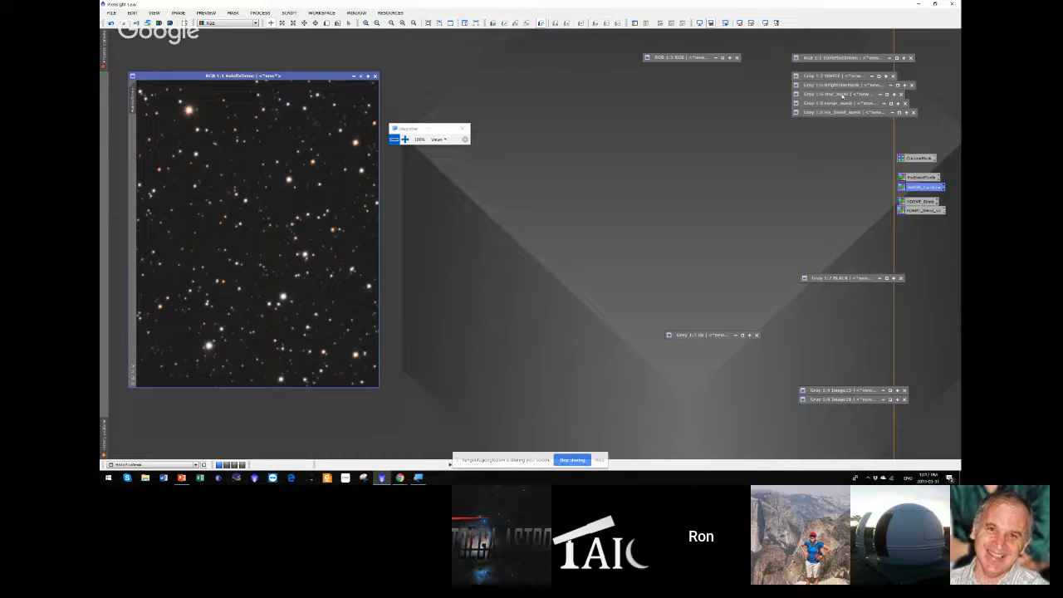
pyautogui.doubleClick(840, 94)
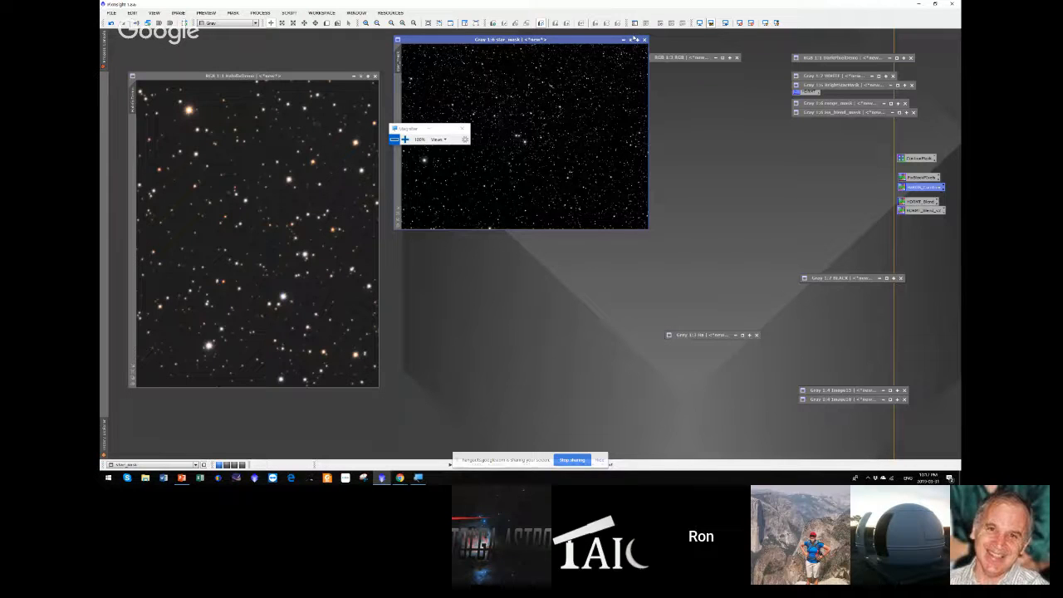
pyautogui.click(631, 39)
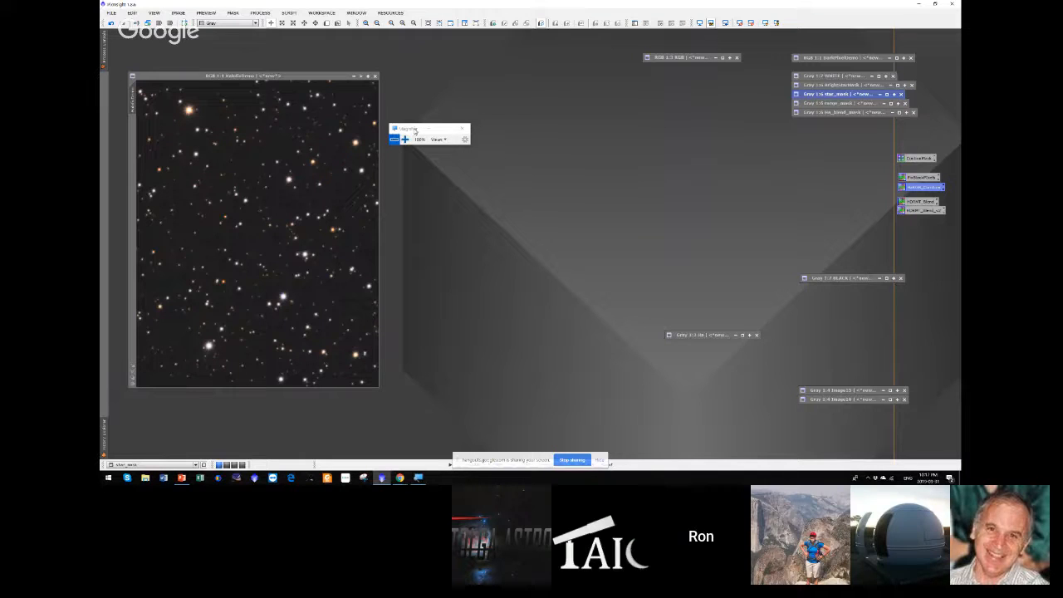
pyautogui.moveTo(414, 130); pyautogui.dragTo(600, 114)
# - Open the saved ContourMask instance of StarMask and examine its settings at 200% magnification
pyautogui.doubleClick(919, 158)
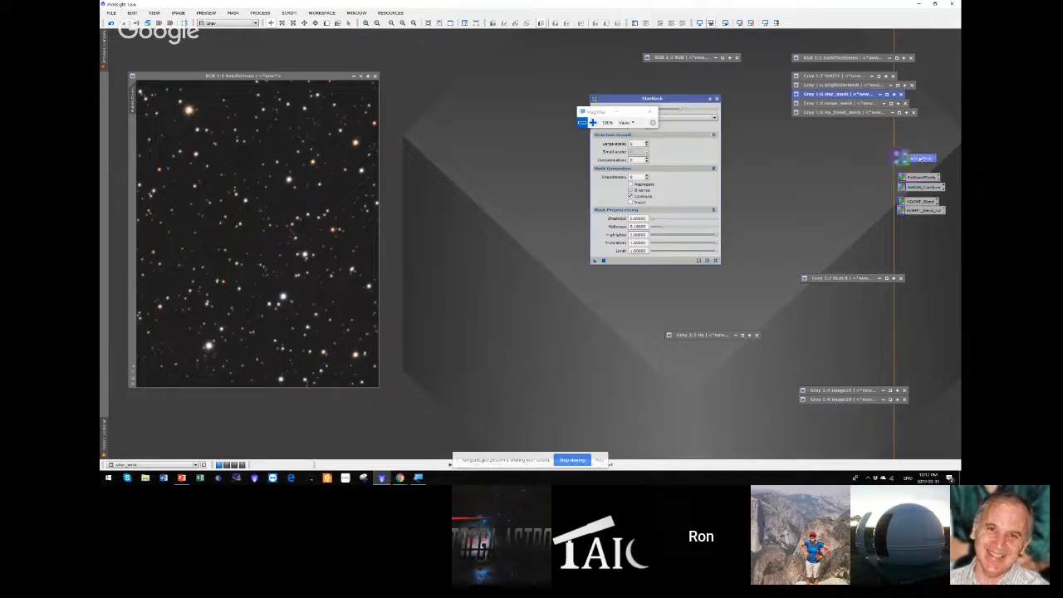
pyautogui.moveTo(601, 109); pyautogui.dragTo(519, 105)
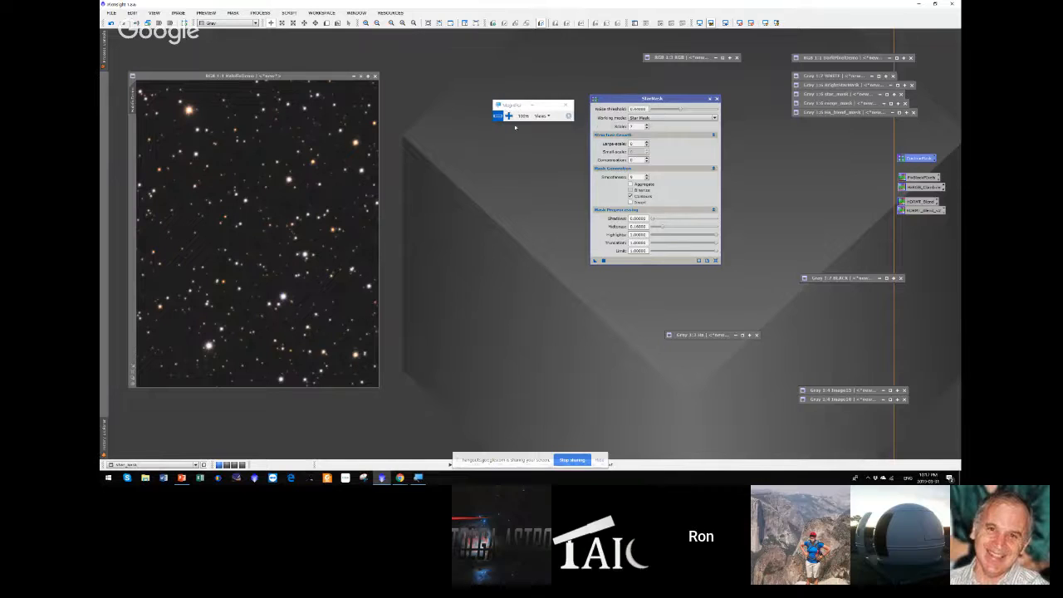
pyautogui.click(508, 116)
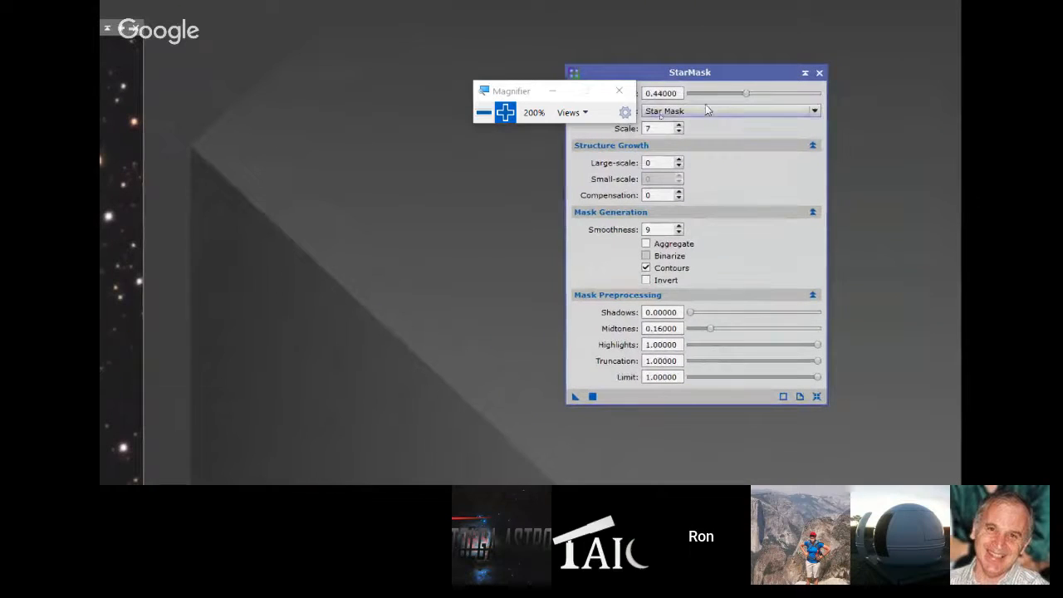
pyautogui.moveTo(517, 91); pyautogui.dragTo(434, 50)
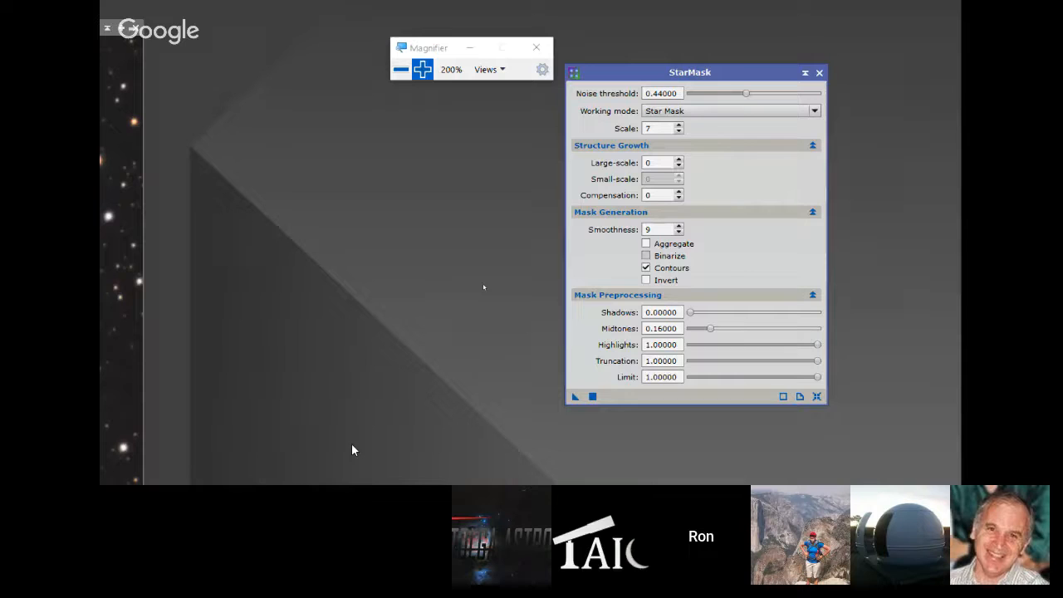
pyautogui.click(401, 72)
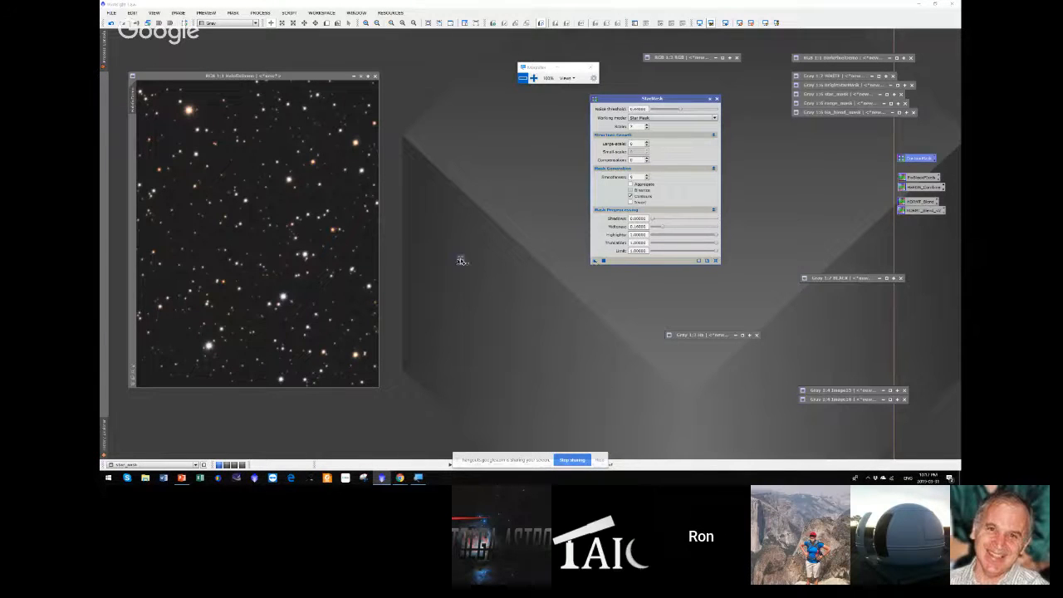
# - Generate the contour star mask from HaloFixDemo, close StarMask, and inspect the mask's rings at 200% magnification
pyautogui.moveTo(461, 261); pyautogui.dragTo(350, 271)
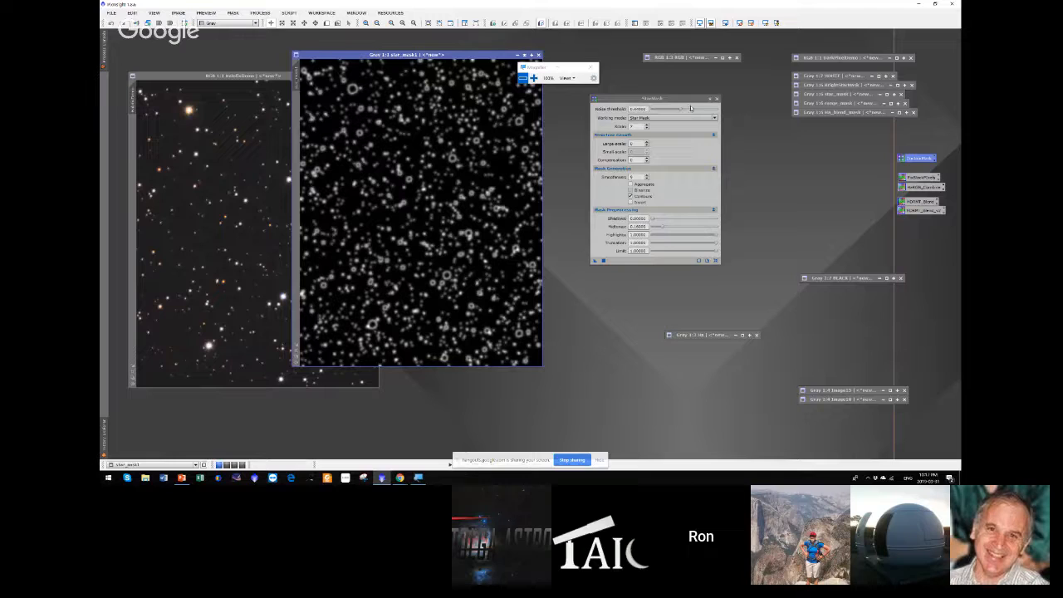
pyautogui.click(717, 98)
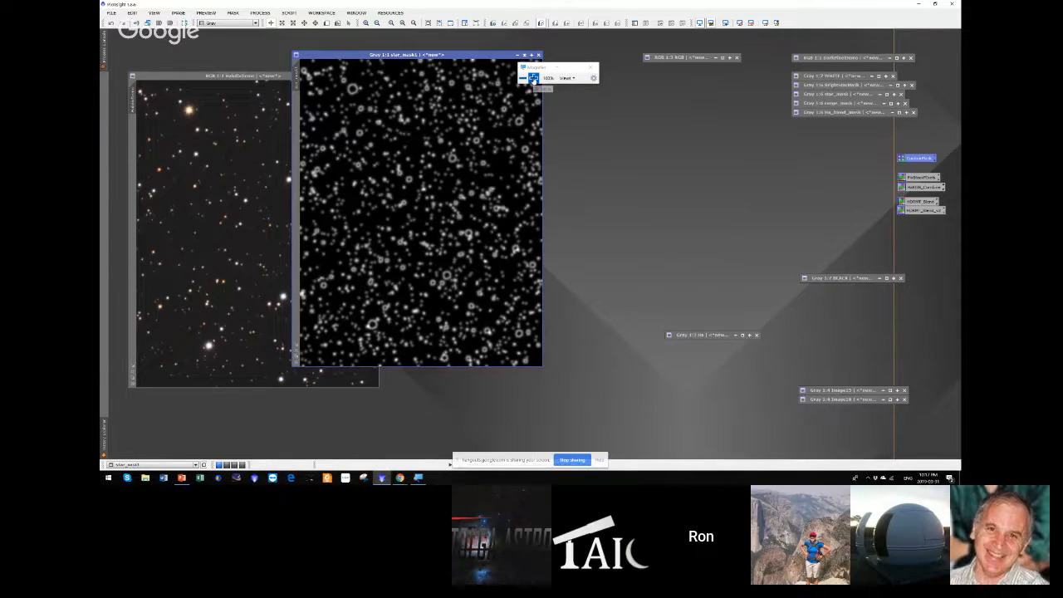
pyautogui.click(534, 79)
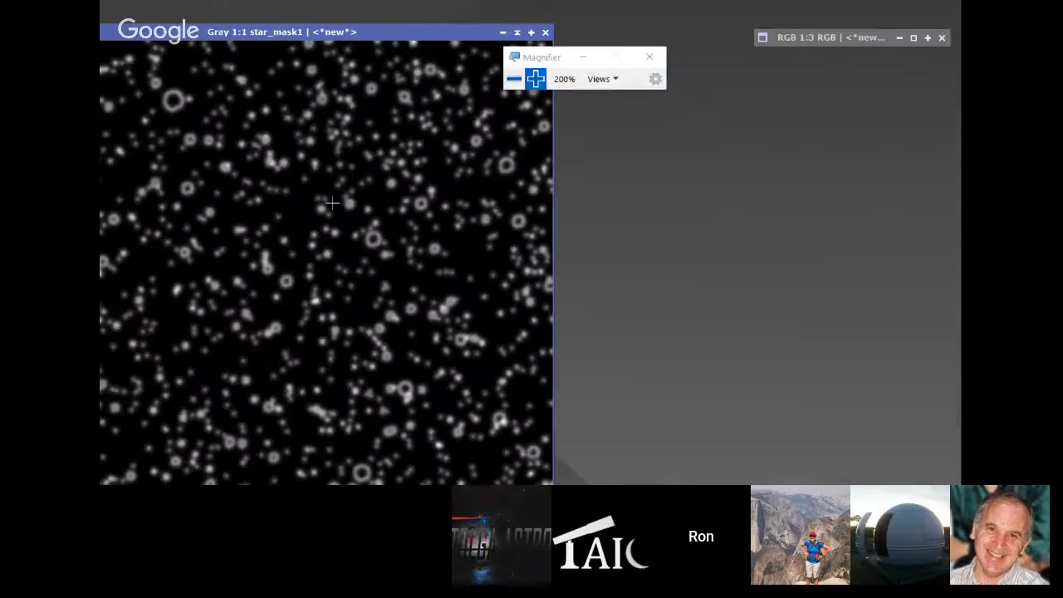
pyautogui.click(514, 79)
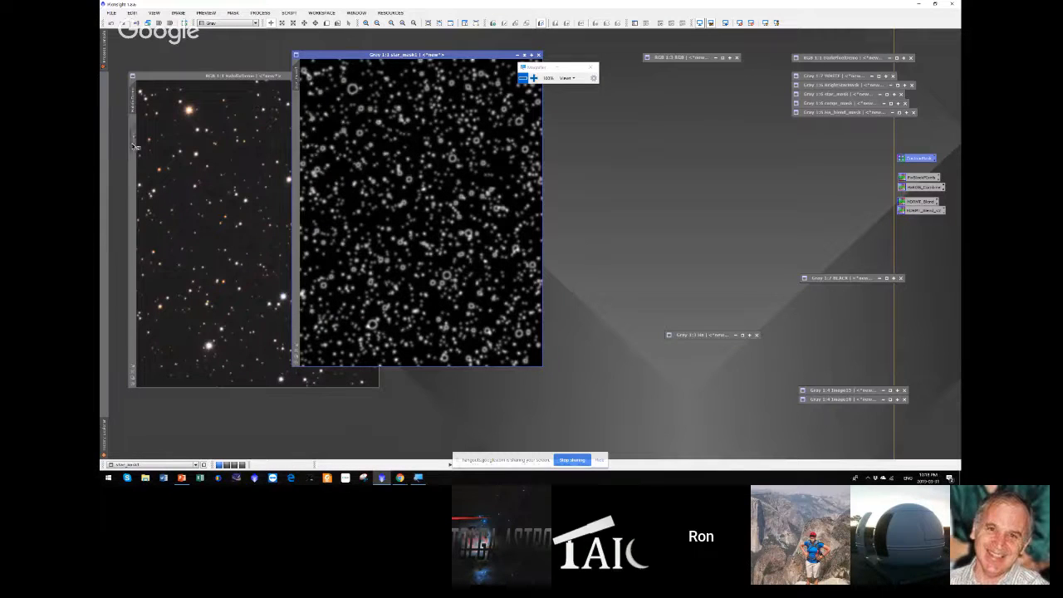
# - Apply the contour mask to HaloFixDemo, check its coverage in the red overlay, and remove the mask again
pyautogui.moveTo(132, 146); pyautogui.dragTo(133, 146)
pyautogui.click(267, 77)
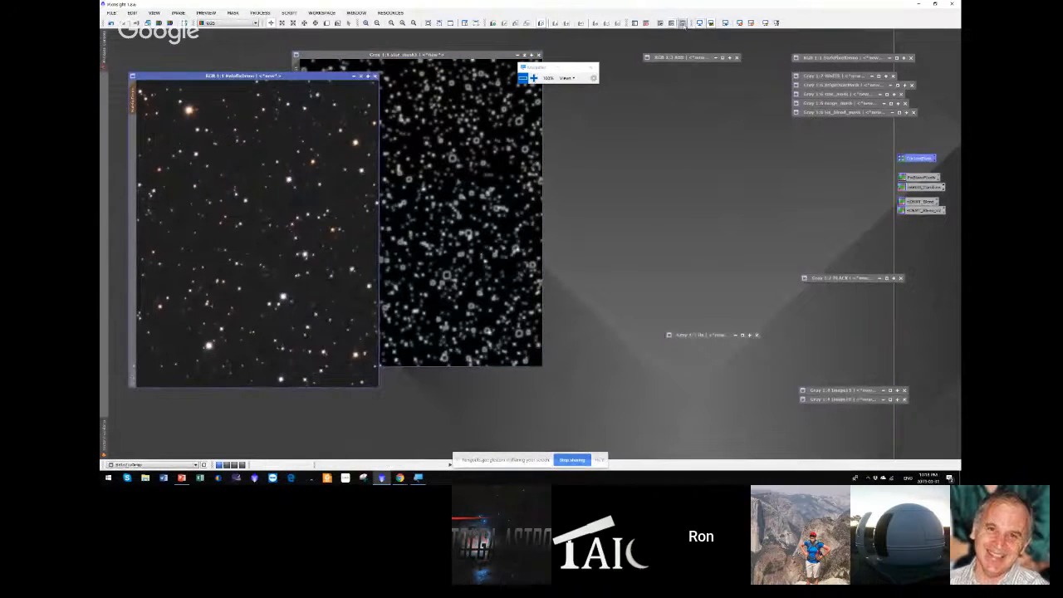
pyautogui.click(682, 23)
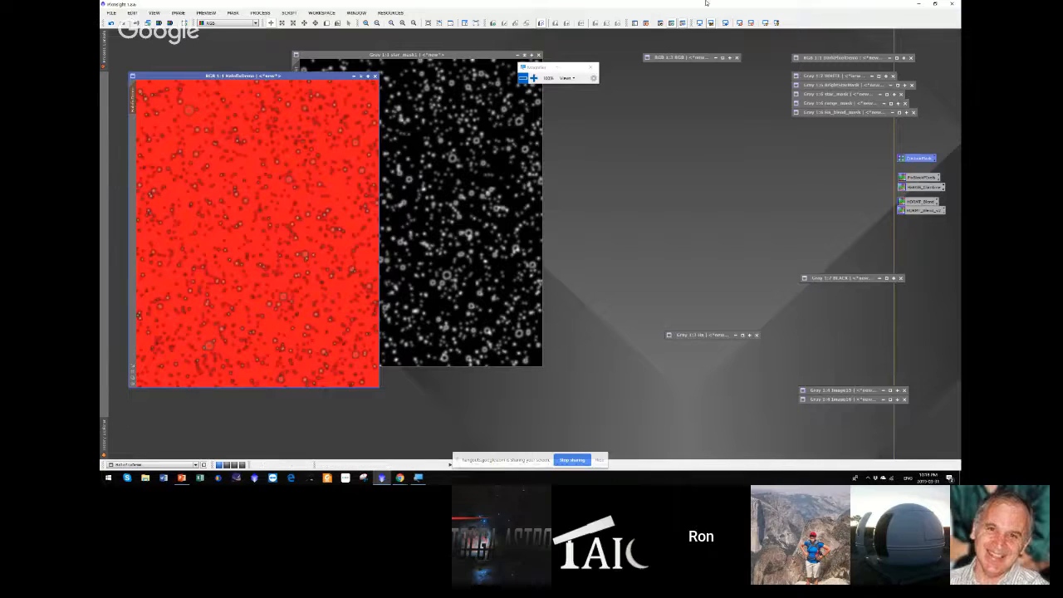
pyautogui.click(646, 23)
# - Create a red chrominance mask from HaloFixDemo with the ColorMask script and place it beside the contour mask
pyautogui.click(463, 54)
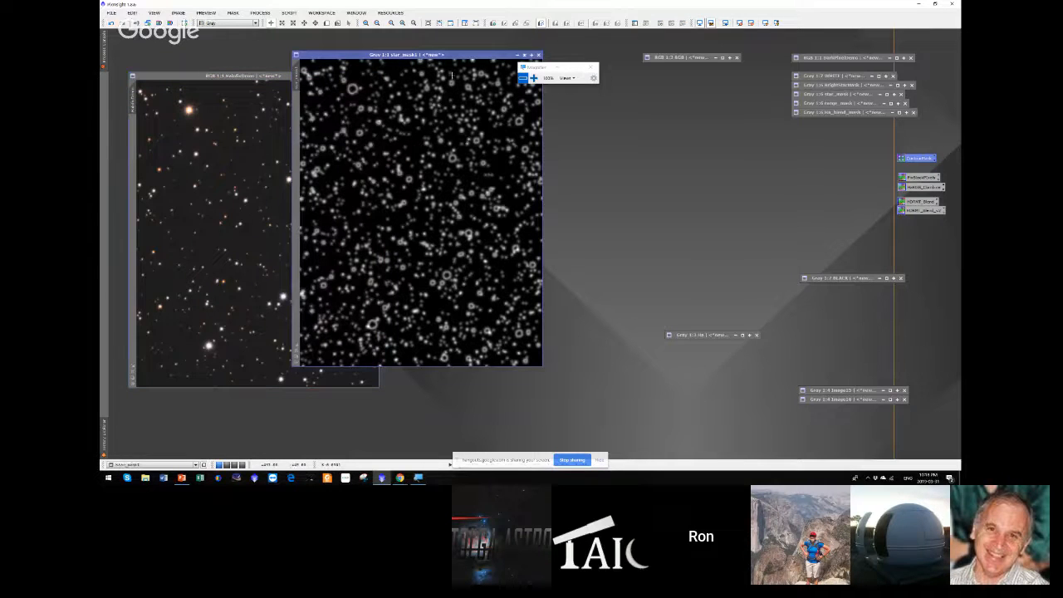
pyautogui.moveTo(463, 55); pyautogui.dragTo(693, 111)
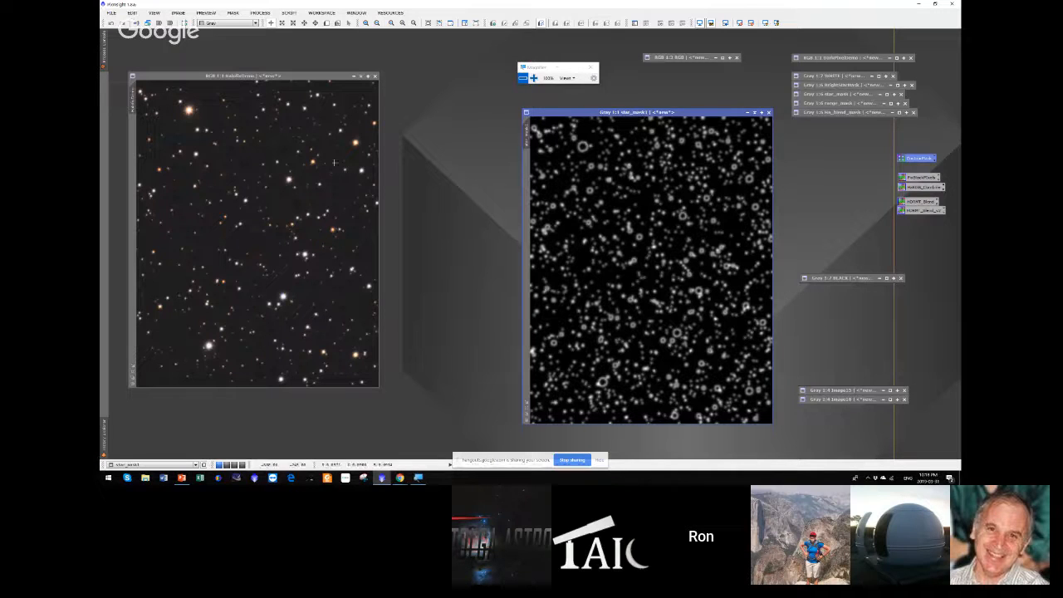
pyautogui.click(267, 77)
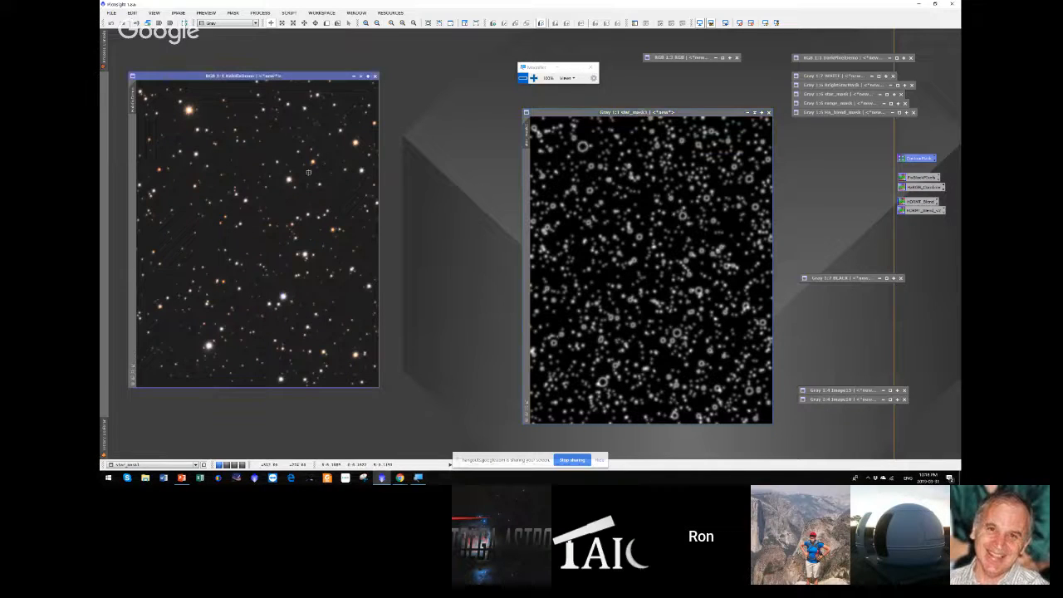
pyautogui.click(289, 13)
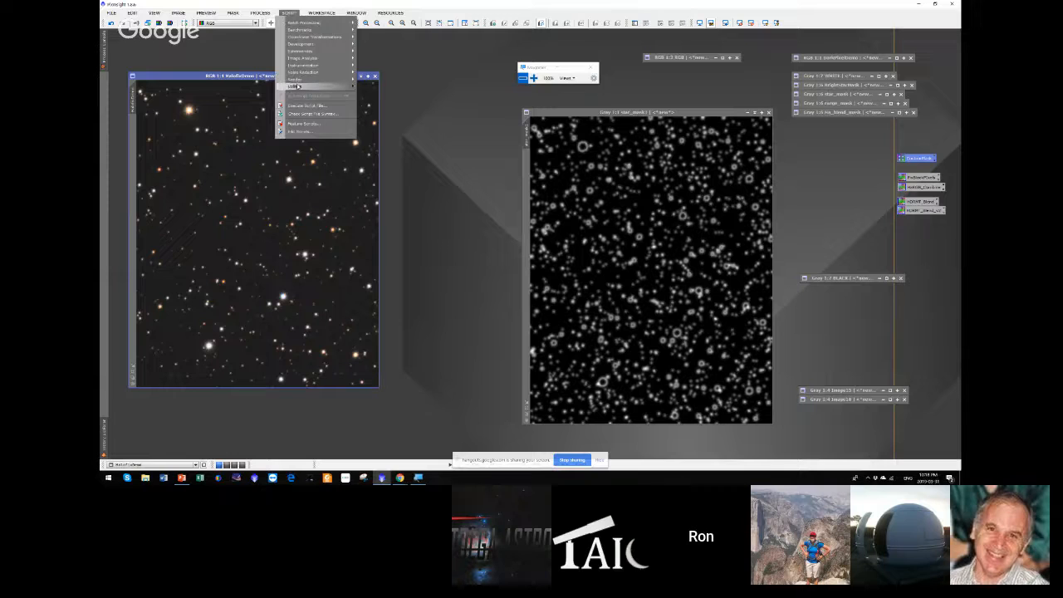
pyautogui.moveTo(297, 87)
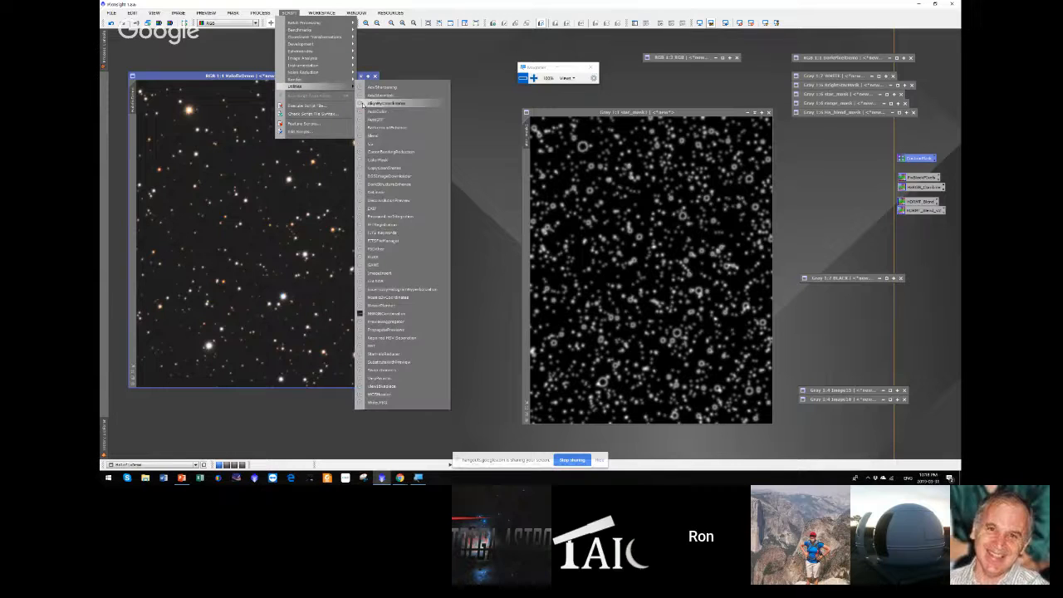
pyautogui.click(370, 159)
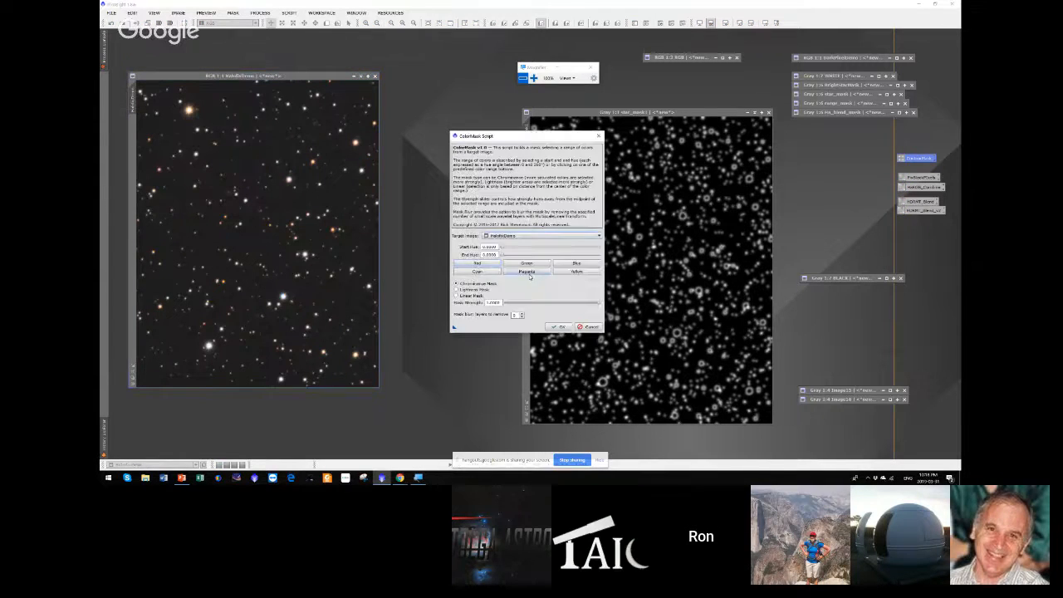
pyautogui.click(526, 264)
pyautogui.click(488, 264)
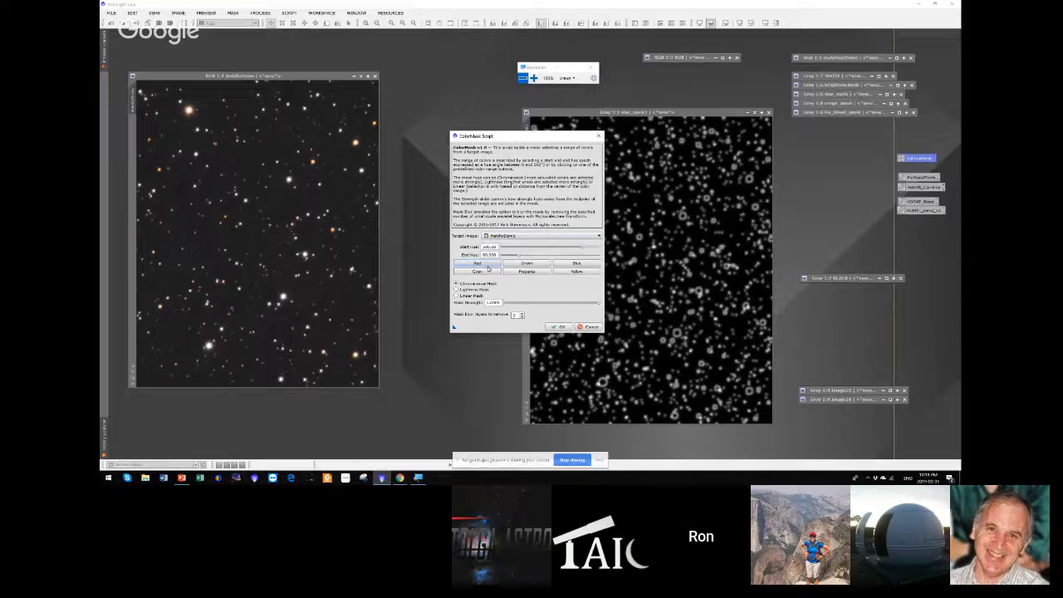
pyautogui.click(562, 328)
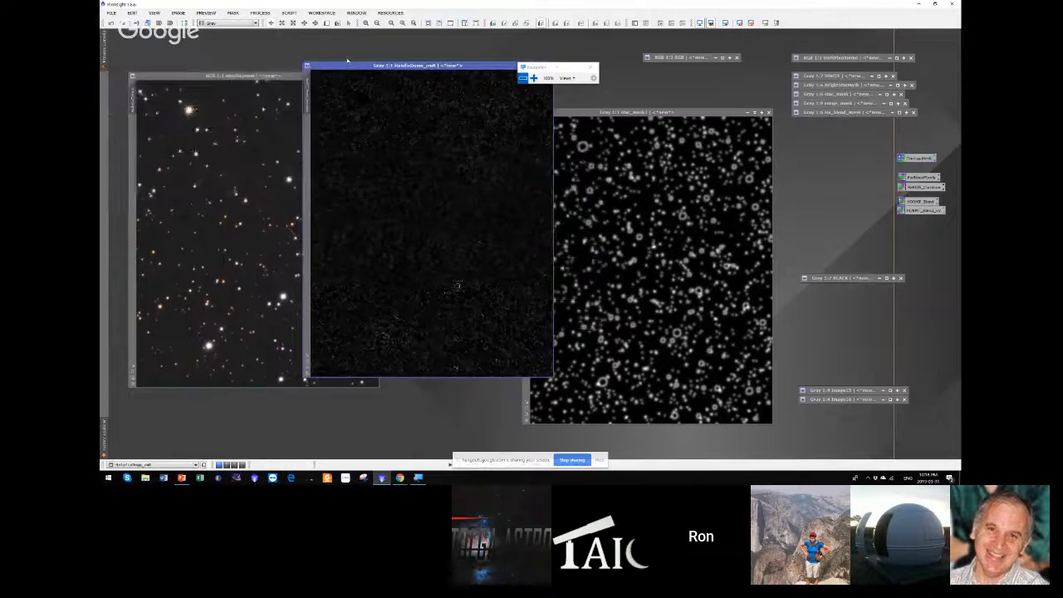
pyautogui.moveTo(355, 65); pyautogui.dragTo(322, 111)
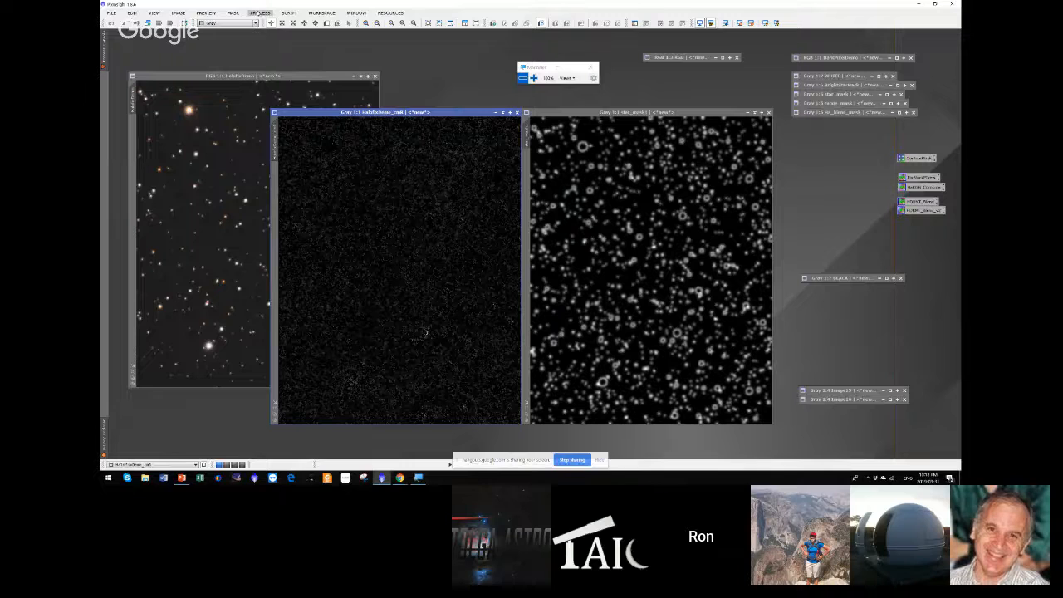
# - Open the Convolution process for the red color mask
pyautogui.click(258, 13)
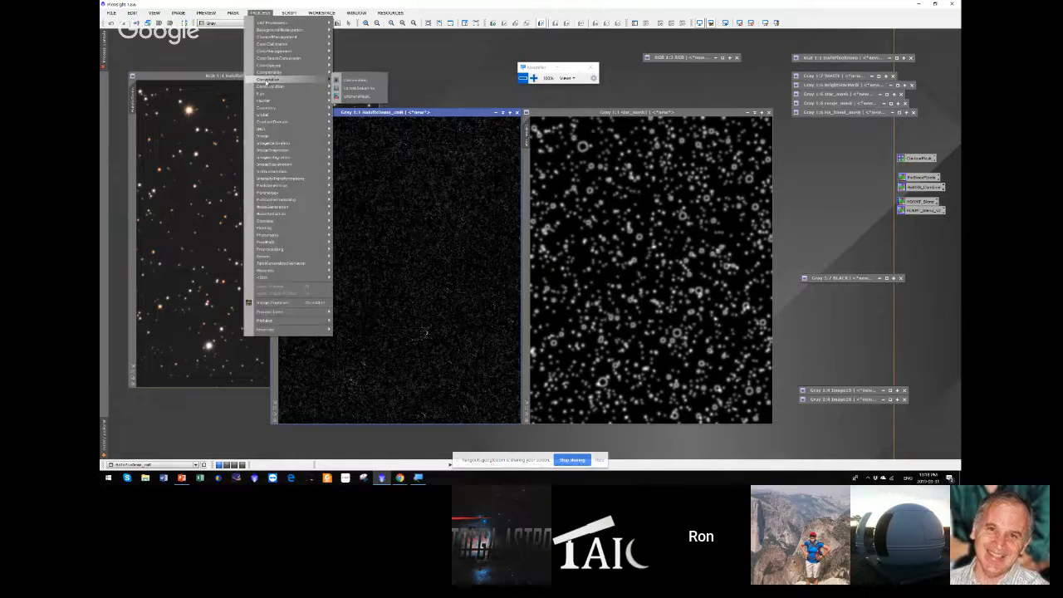
pyautogui.moveTo(270, 79)
pyautogui.click(357, 79)
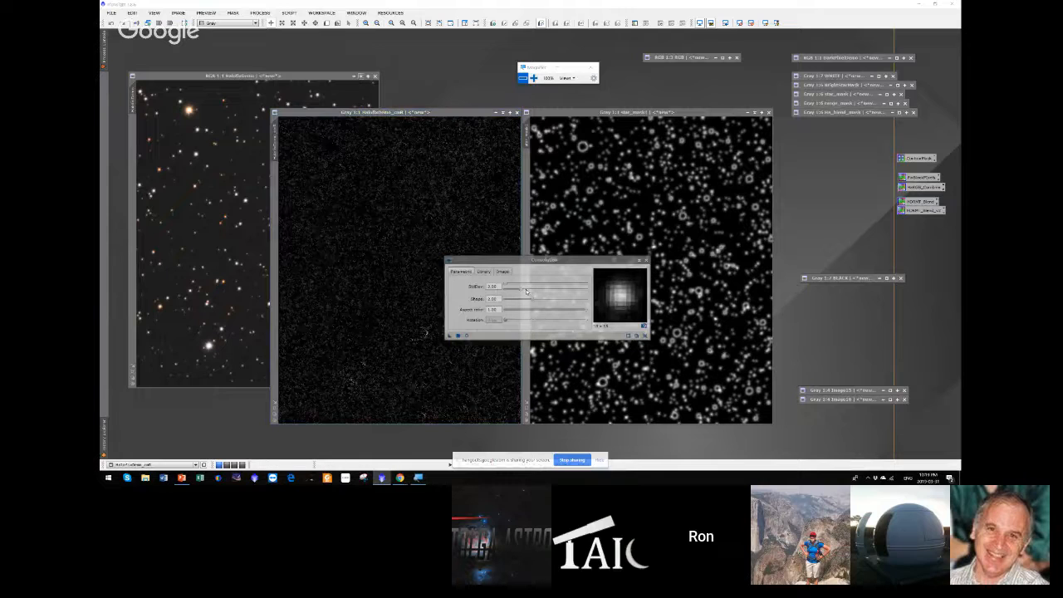
# - Try blurring the red color mask with a large Convolution StdDev, undo it, and try a StdDev of 1.50
pyautogui.moveTo(523, 290); pyautogui.dragTo(557, 289)
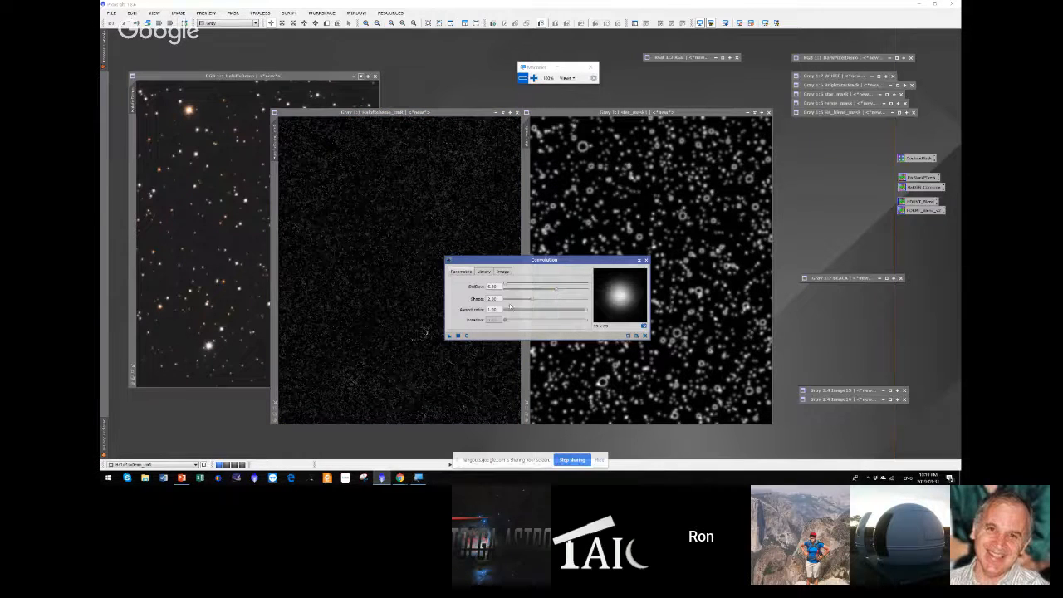
pyautogui.click(457, 335)
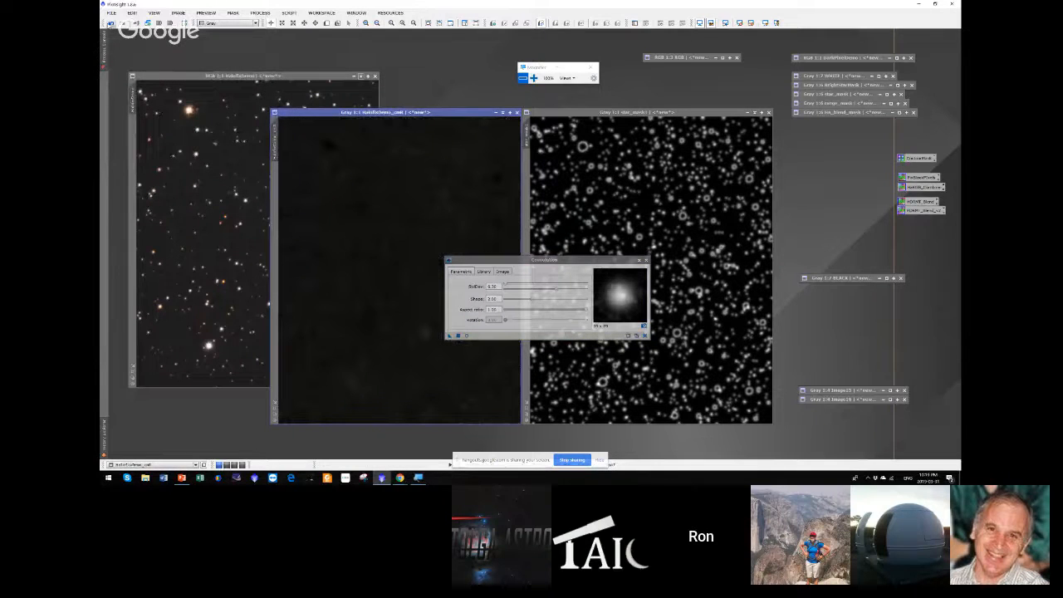
pyautogui.click(111, 23)
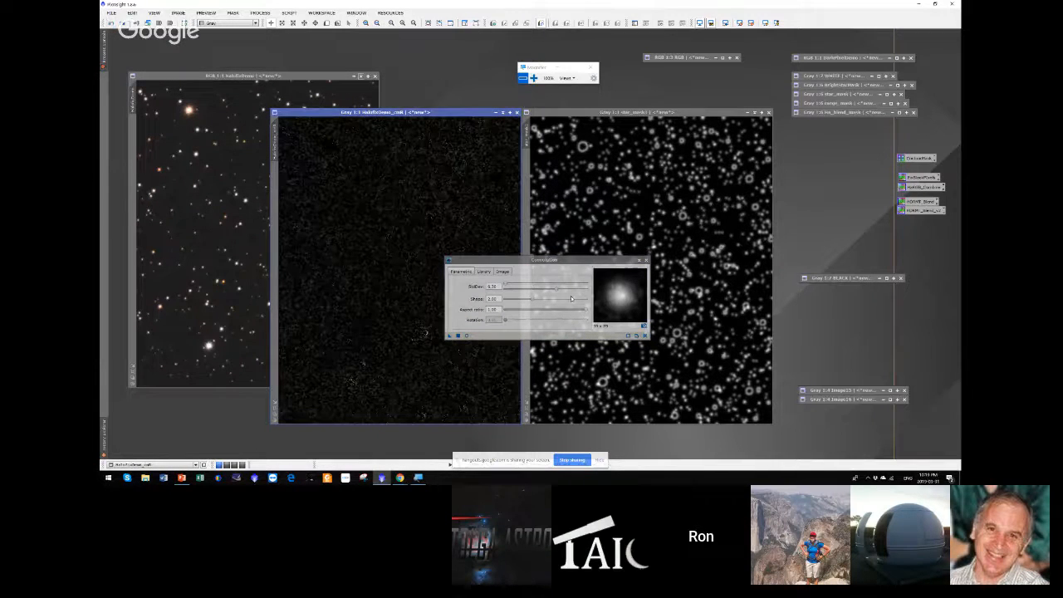
pyautogui.moveTo(558, 290); pyautogui.dragTo(517, 295)
pyautogui.click(457, 335)
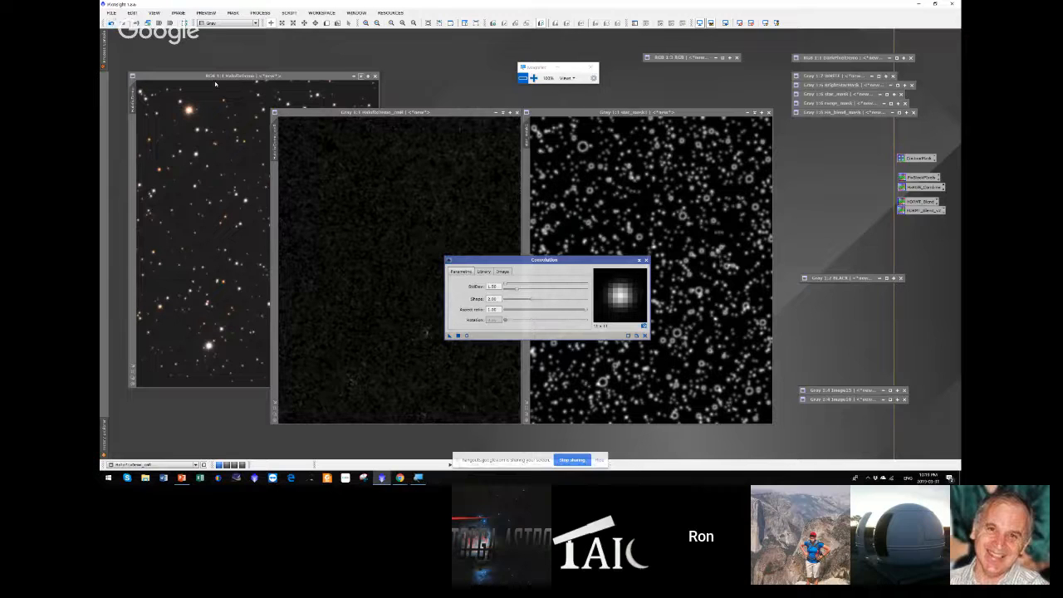
pyautogui.click(533, 299)
# - Blur the red color mask lightly using a Convolution StdDev below 1.00 and close the process
pyautogui.moveTo(521, 291); pyautogui.dragTo(509, 289)
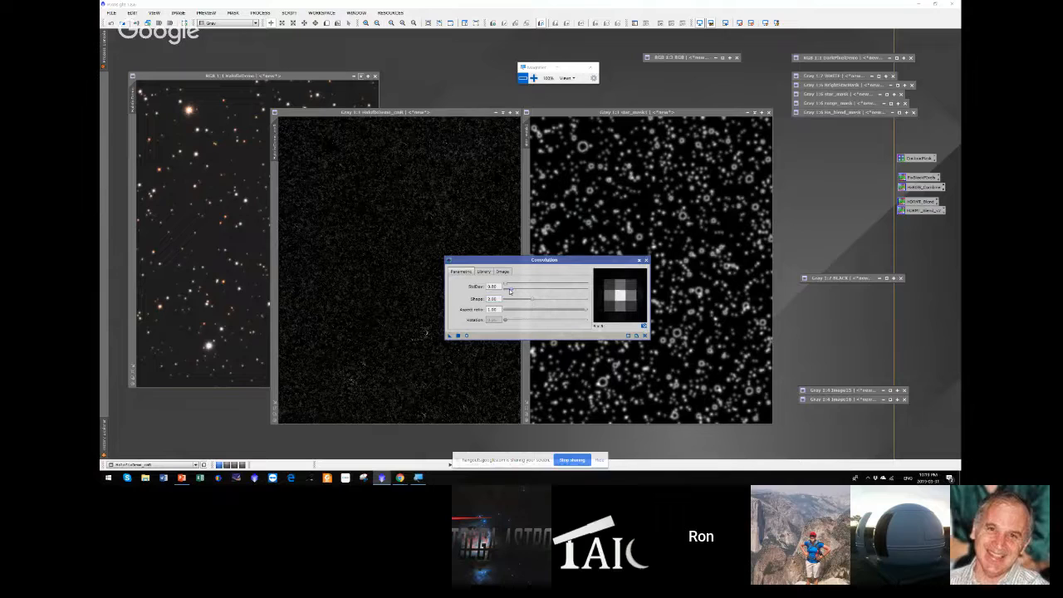
pyautogui.click(458, 336)
pyautogui.click(646, 260)
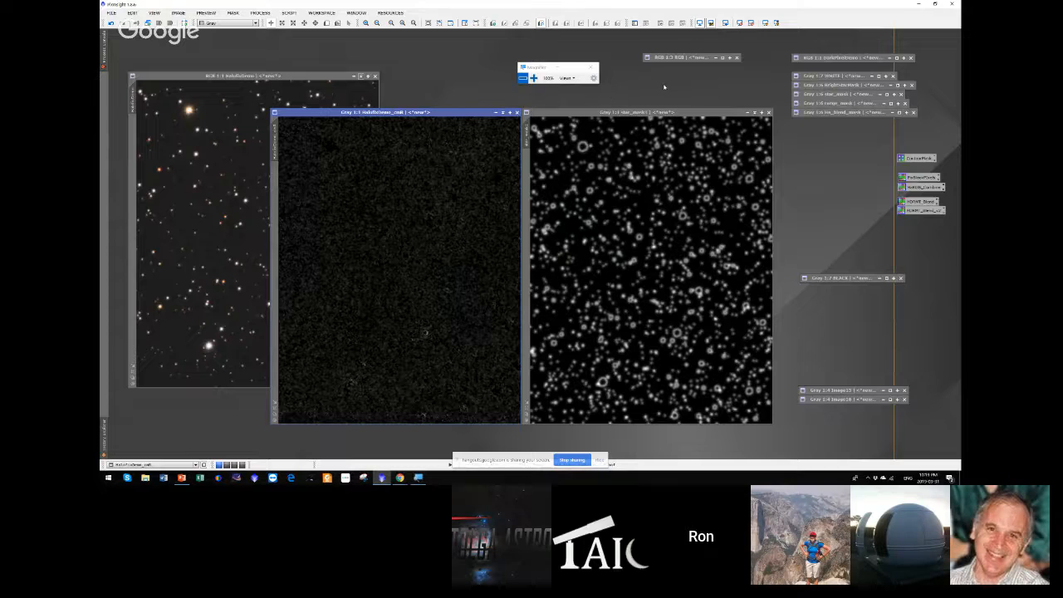
# - Open PixelMath, reset it to its default settings and move it clear of the Magnifier window
pyautogui.click(261, 13)
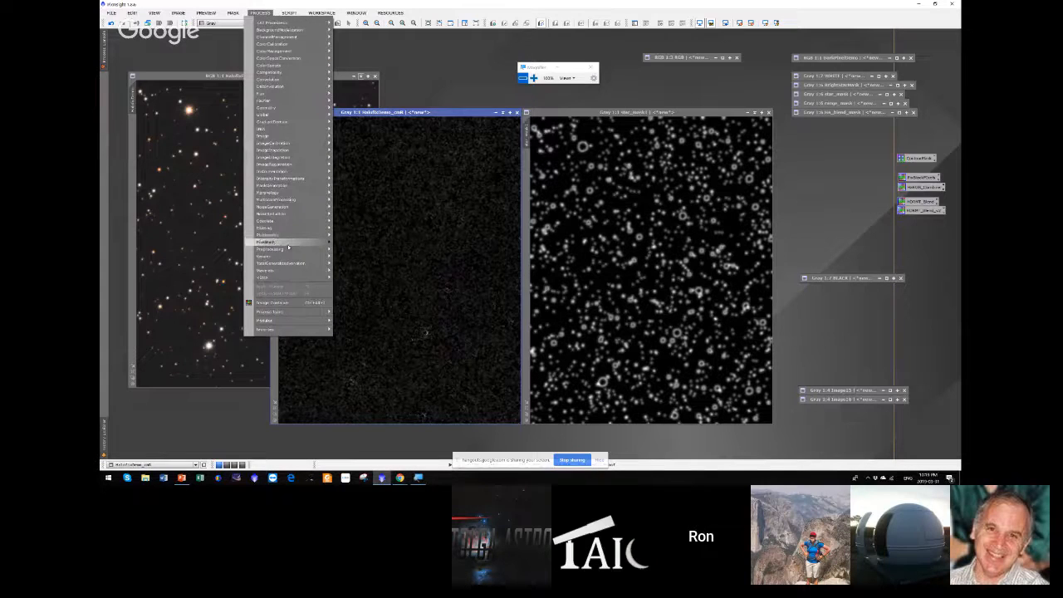
pyautogui.click(355, 245)
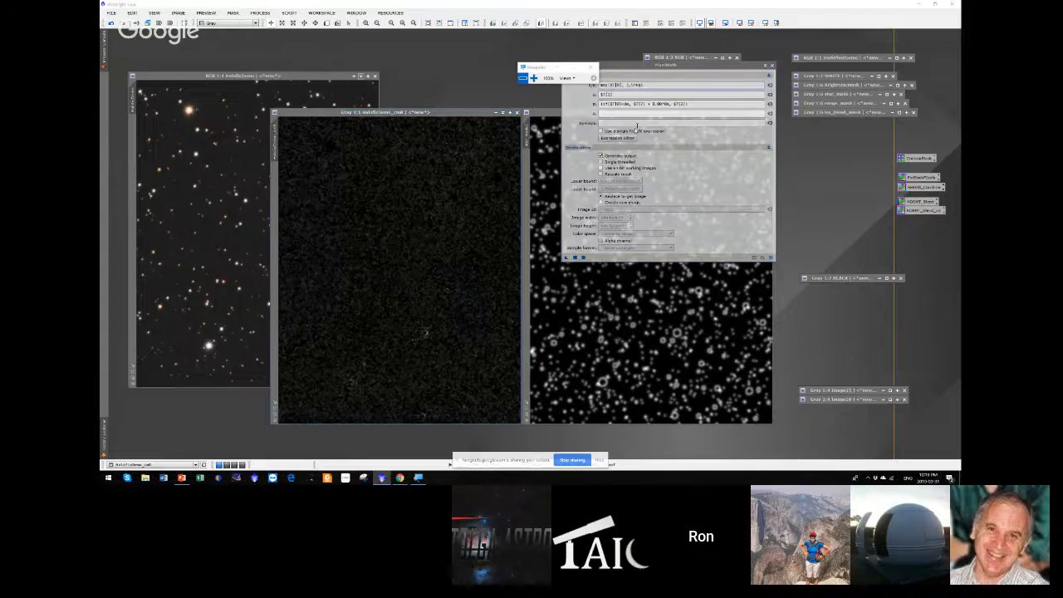
pyautogui.click(770, 258)
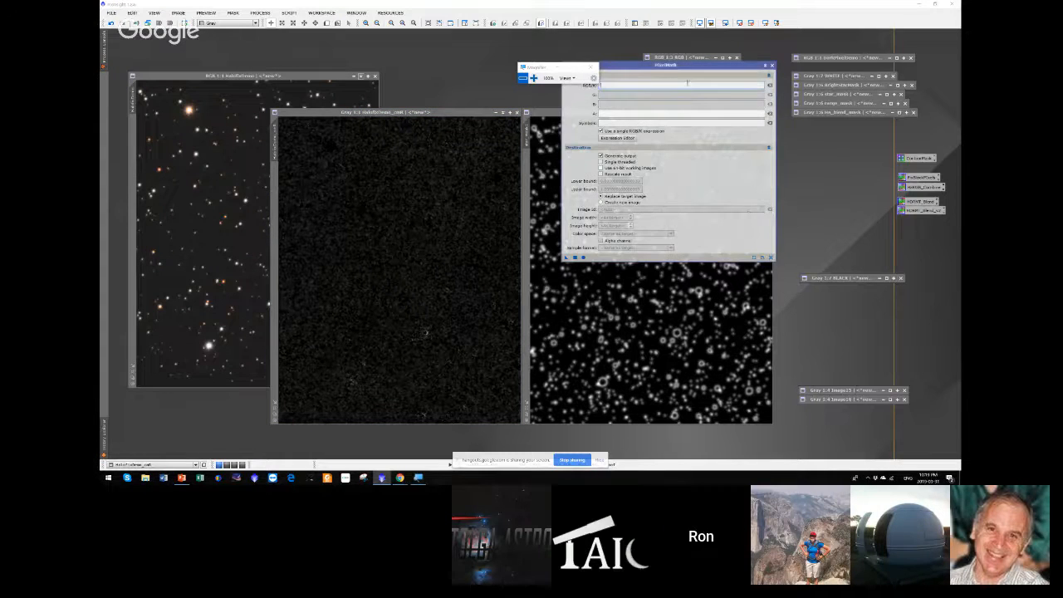
pyautogui.moveTo(657, 66); pyautogui.dragTo(709, 148)
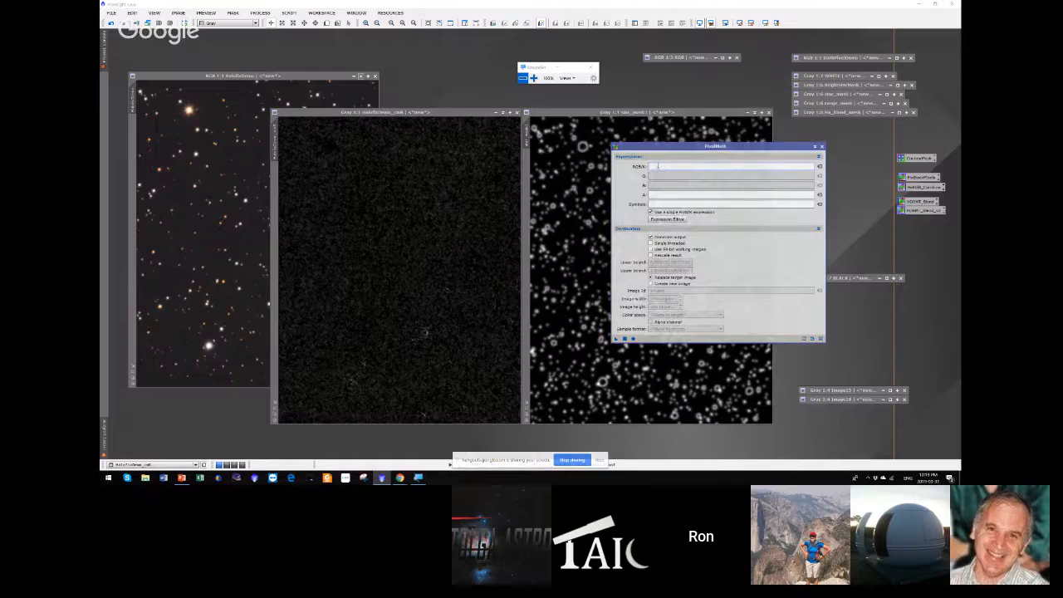
# - Build the expression HaloFixDemo_cmR * star_mask1 as a Symbols entry in the Expression Editor, parse it and accept it
pyautogui.click(653, 167)
pyautogui.click(665, 221)
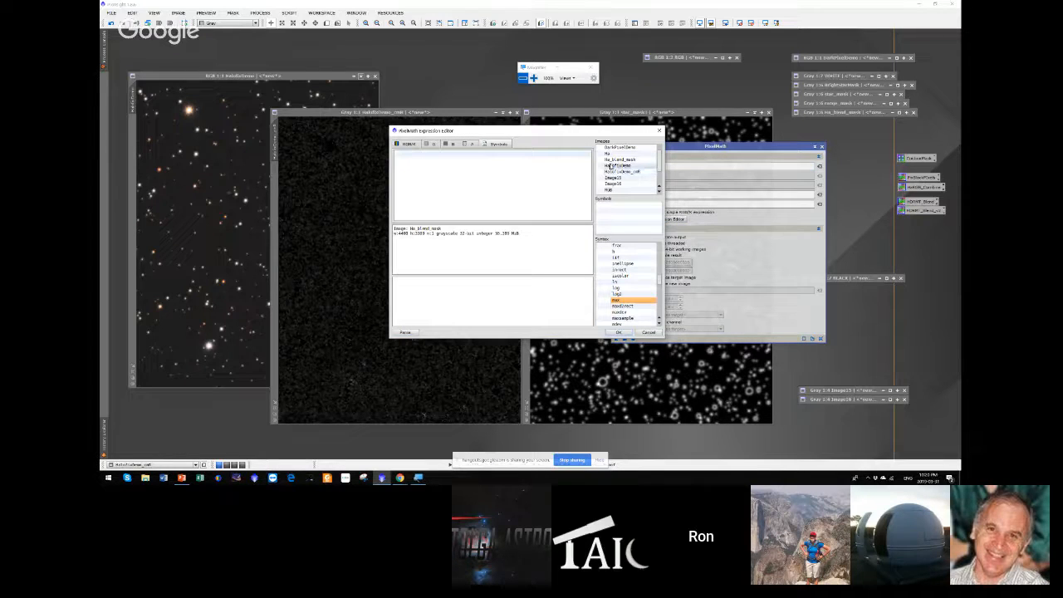
pyautogui.scroll(-1, 611, 166)
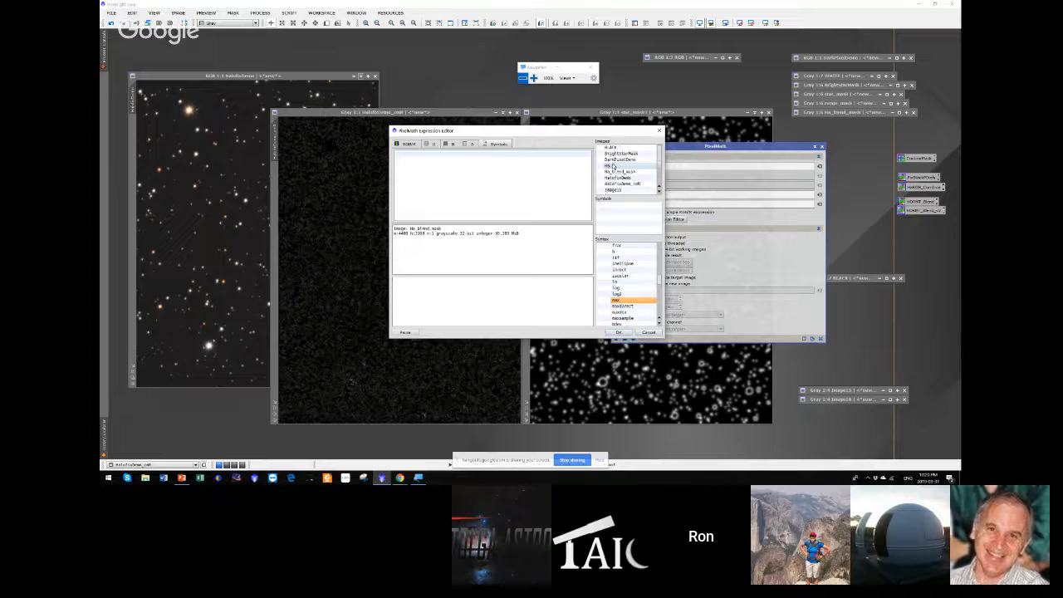
pyautogui.doubleClick(611, 166)
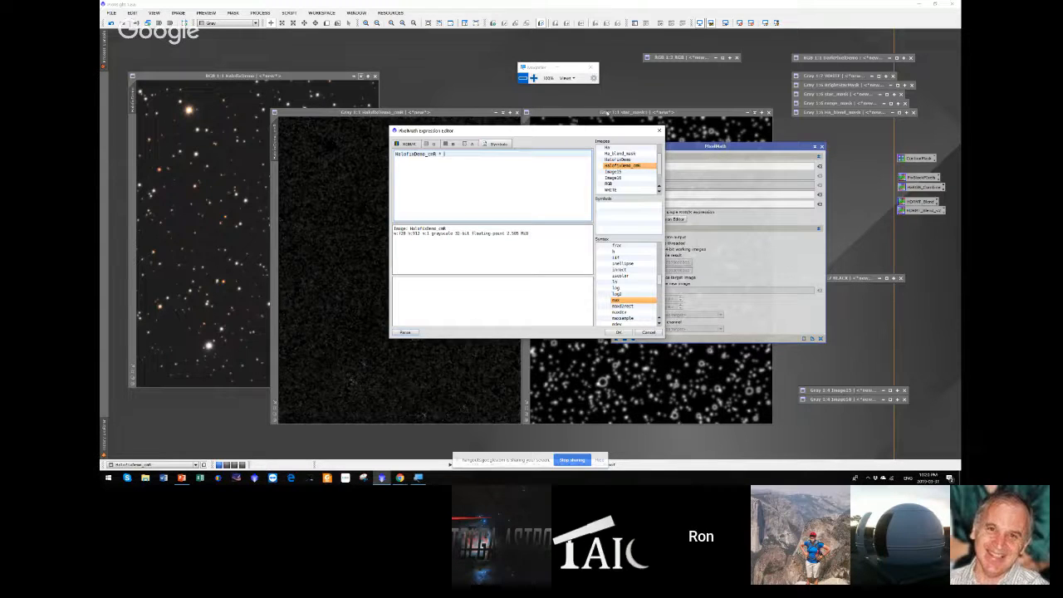
pyautogui.scroll(-2, 625, 168)
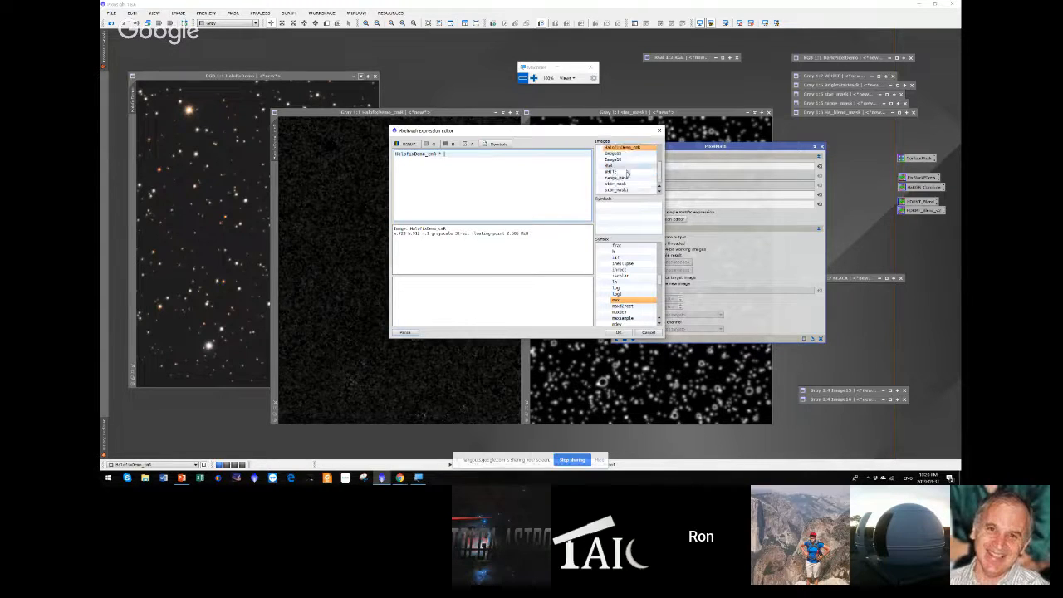
pyautogui.doubleClick(616, 191)
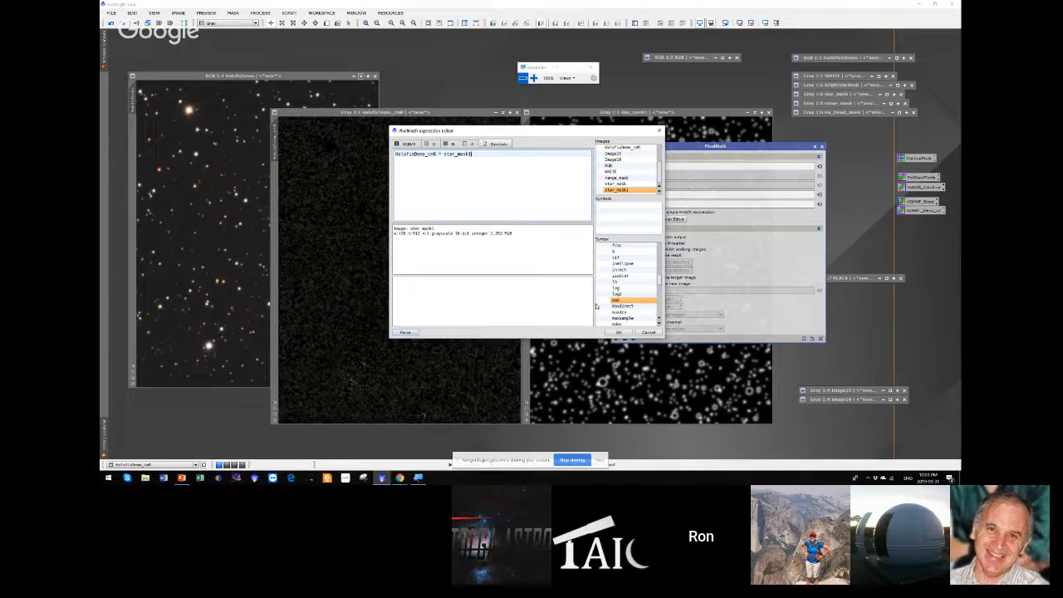
pyautogui.click(406, 332)
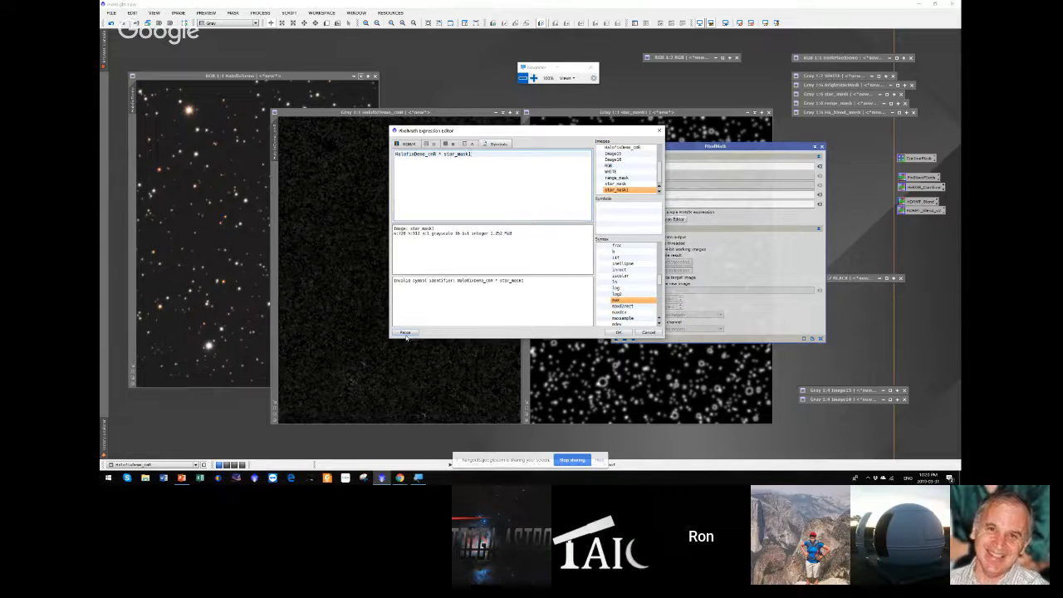
pyautogui.click(622, 332)
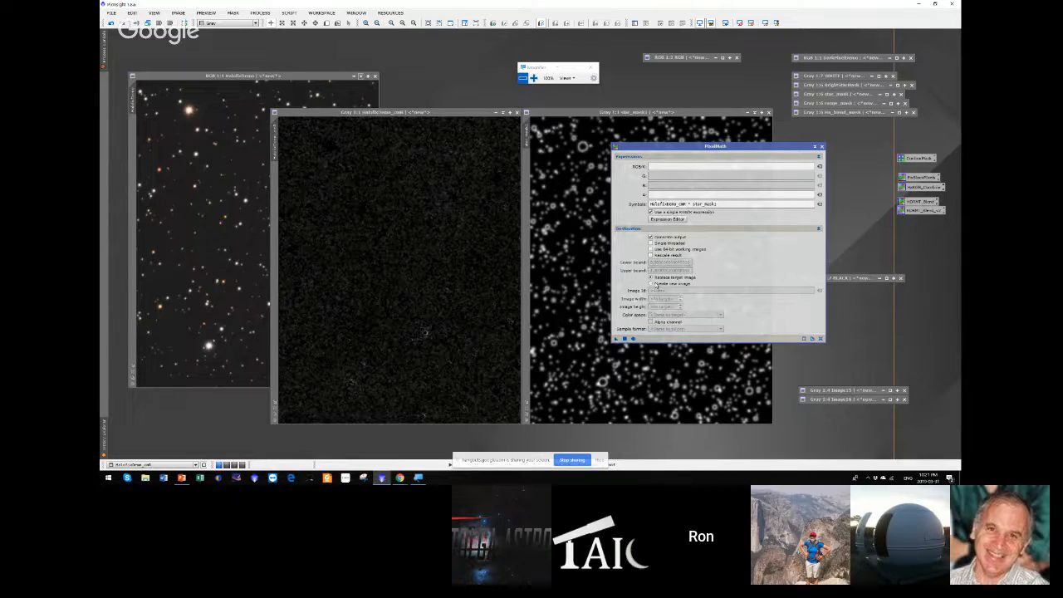
# - Set PixelMath to create a new image and try executing it
pyautogui.click(650, 283)
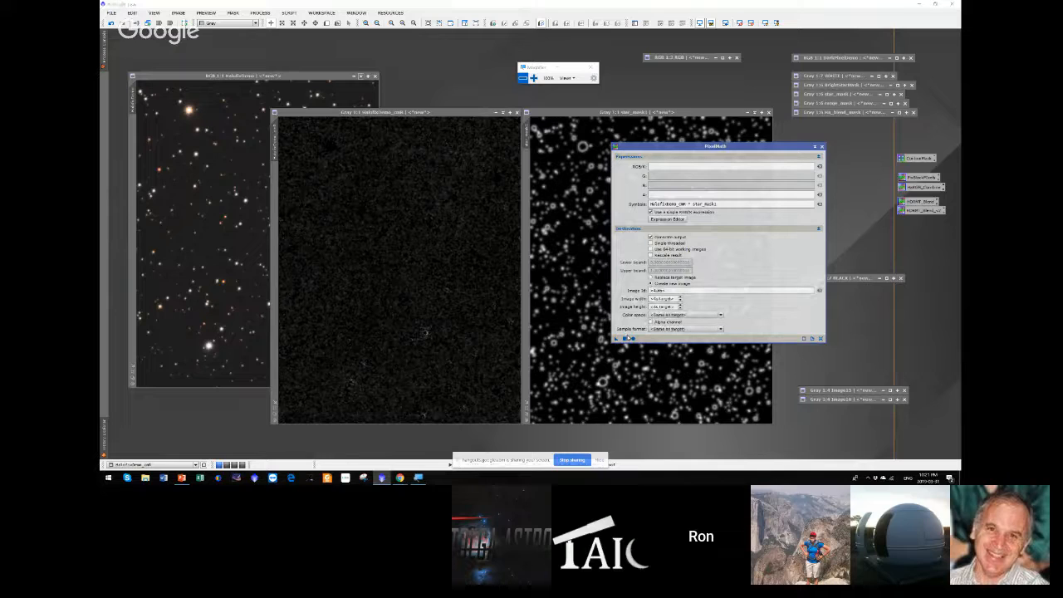
pyautogui.moveTo(622, 338); pyautogui.dragTo(614, 314)
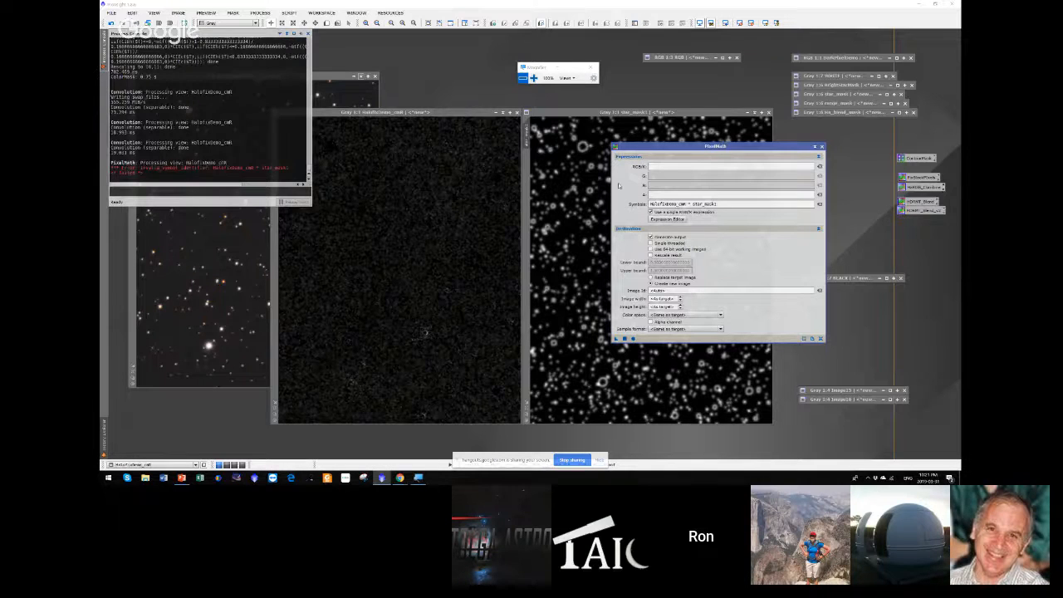
# - Clear the Symbols entry, enter HaloFixDemo_cmR * star_mask1 as the RGB/K expression, execute it and close PixelMath
pyautogui.moveTo(732, 204); pyautogui.dragTo(650, 205)
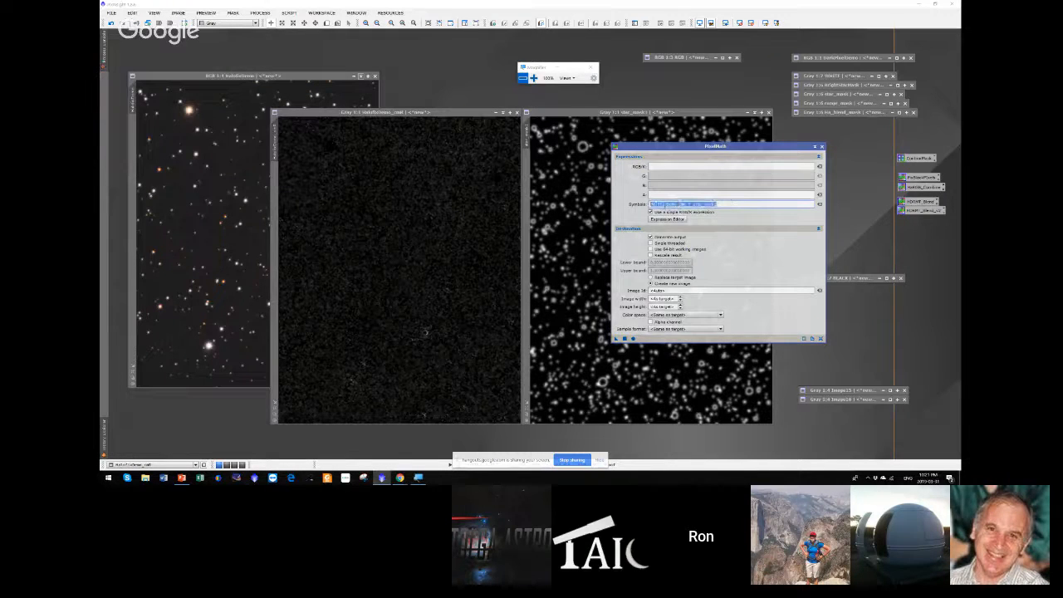
pyautogui.rightClick(666, 204)
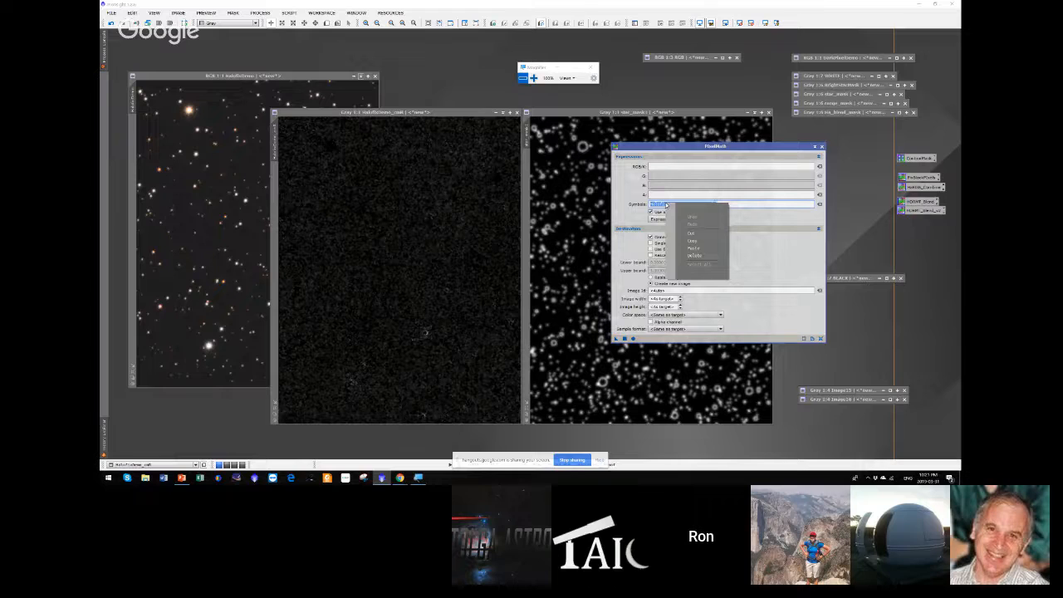
pyautogui.click(695, 255)
pyautogui.click(654, 166)
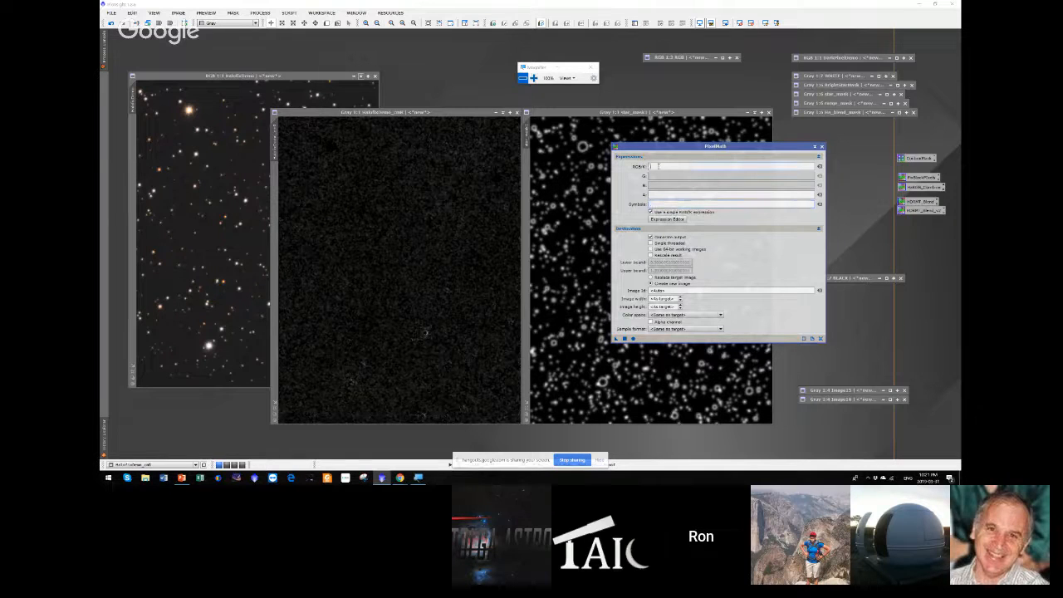
pyautogui.write('HaloFixDemo_cal1 * star_mask1')
pyautogui.click(624, 339)
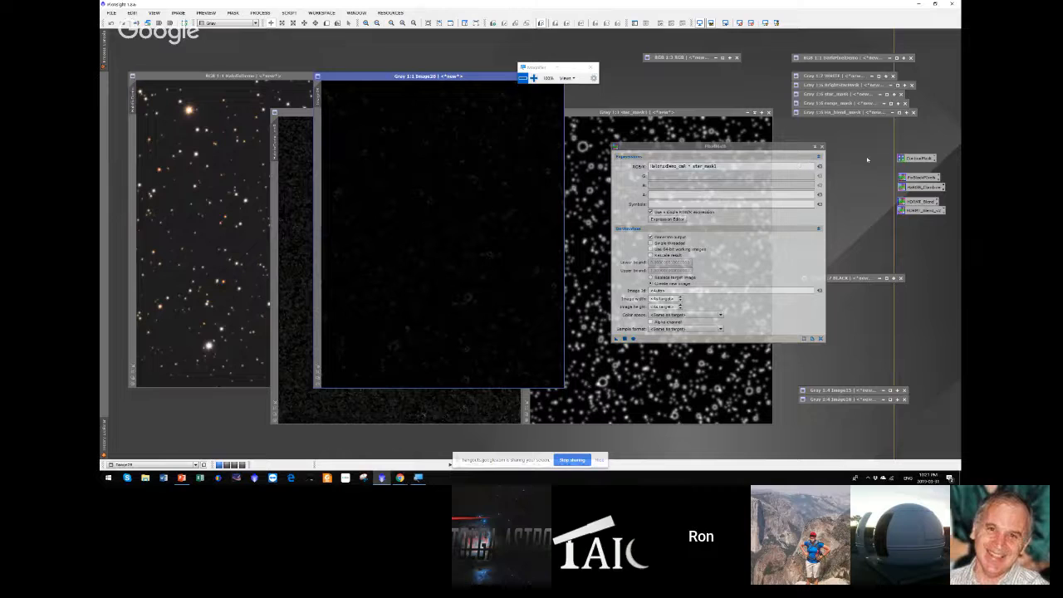
pyautogui.click(821, 147)
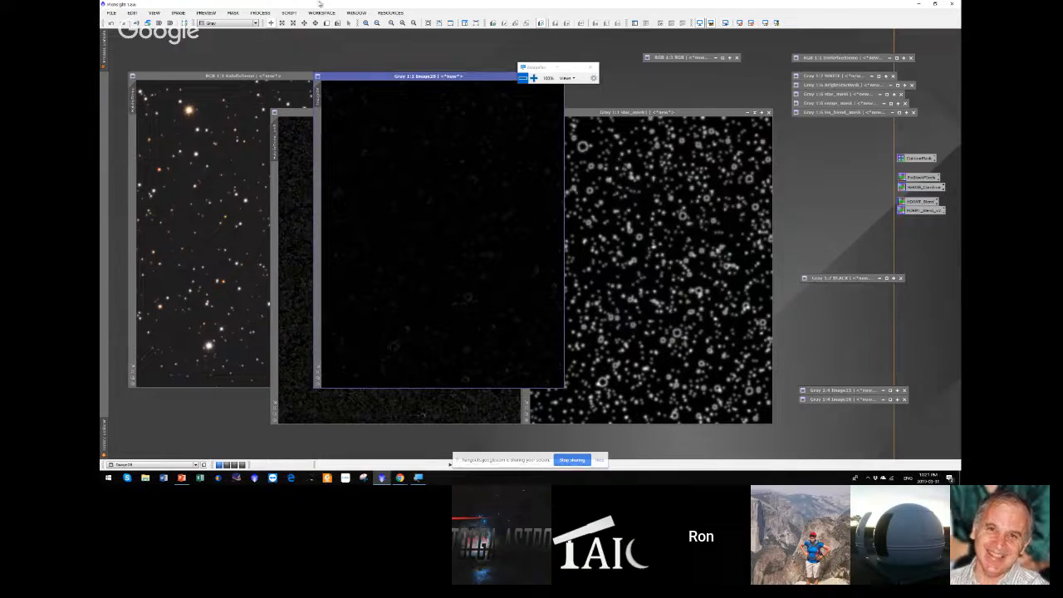
# - Open CurvesTransformation for the new combined mask and start its real-time preview
pyautogui.click(262, 13)
pyautogui.moveTo(290, 179)
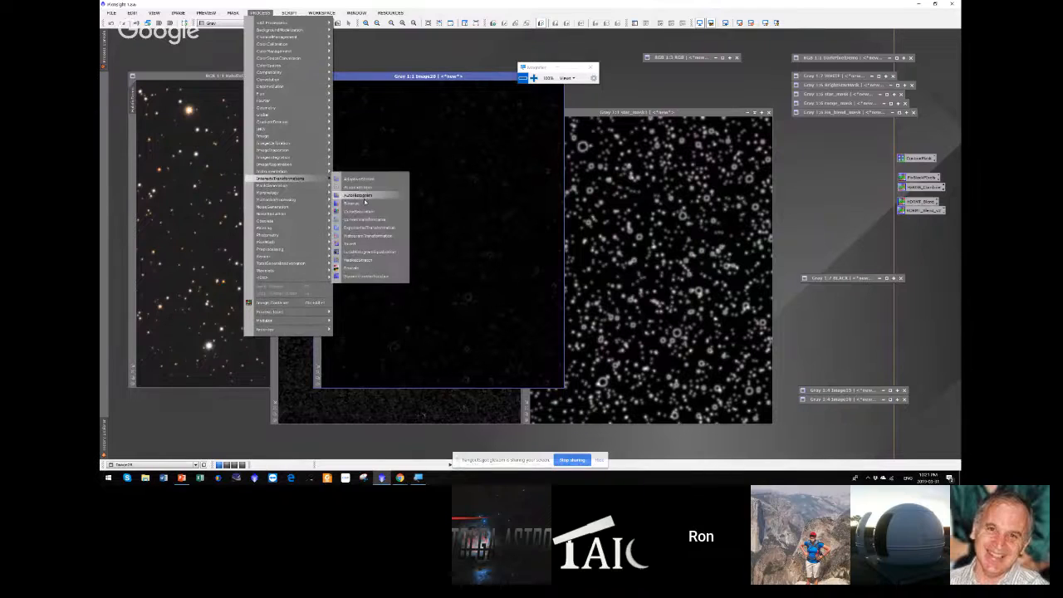
pyautogui.click(366, 219)
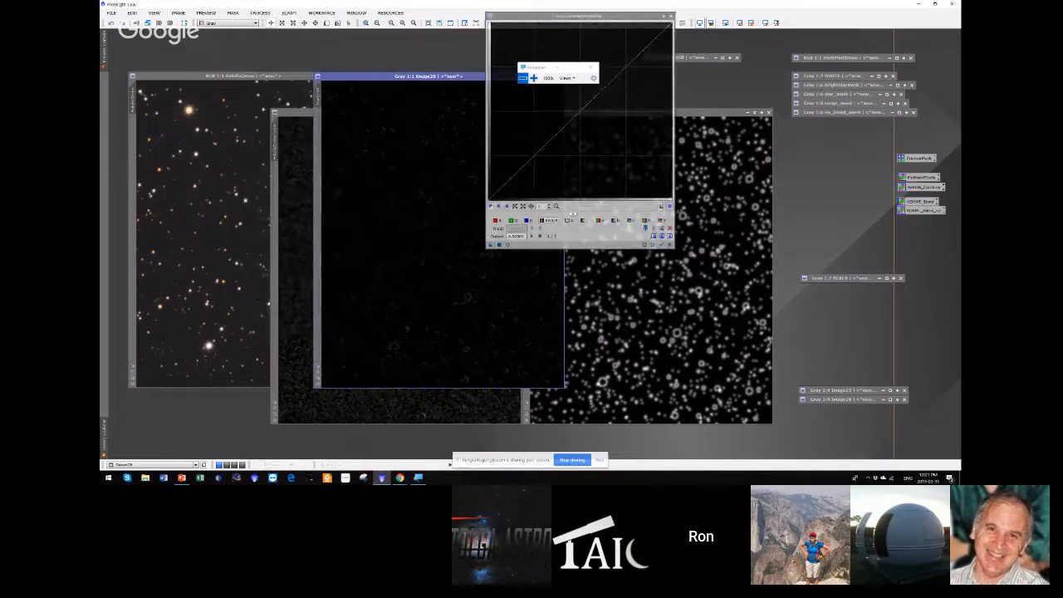
pyautogui.click(507, 245)
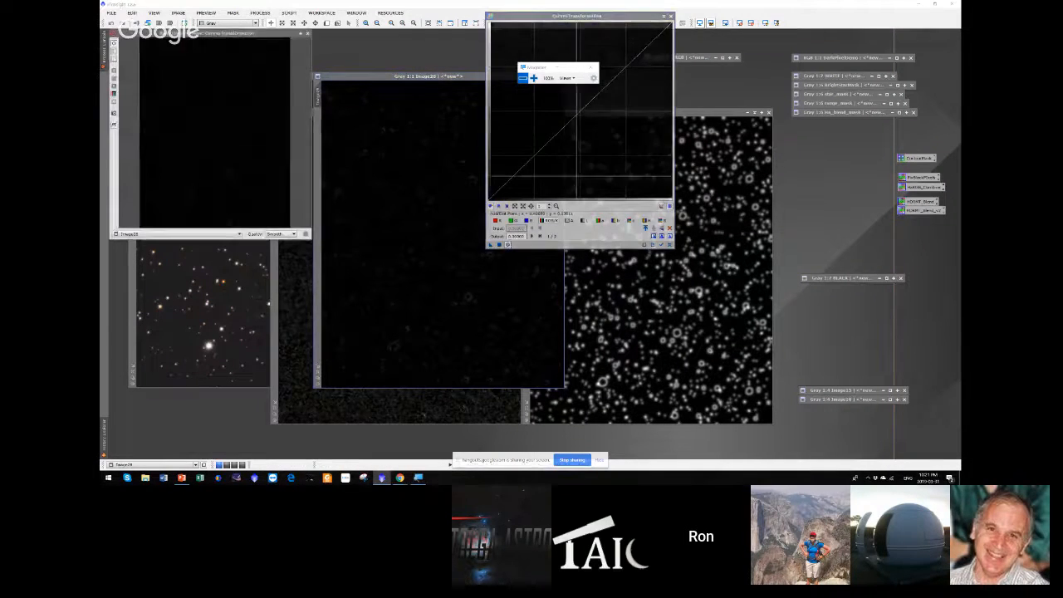
# - Raise the RGB/K curve steeply through the shadows and midtones, apply it to the combined mask and close the preview
pyautogui.moveTo(582, 111); pyautogui.dragTo(585, 52)
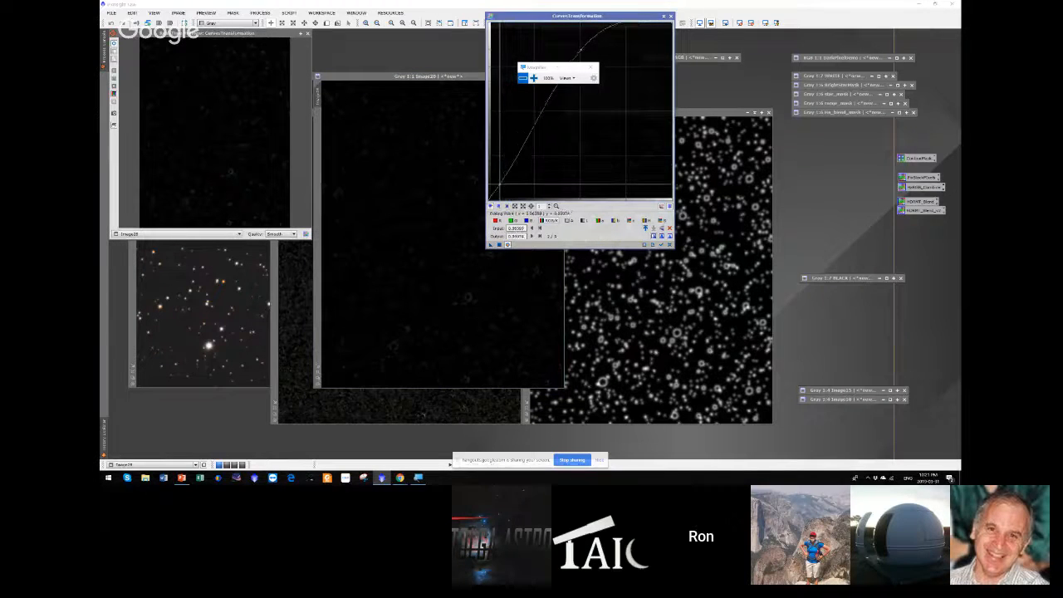
pyautogui.click(531, 120)
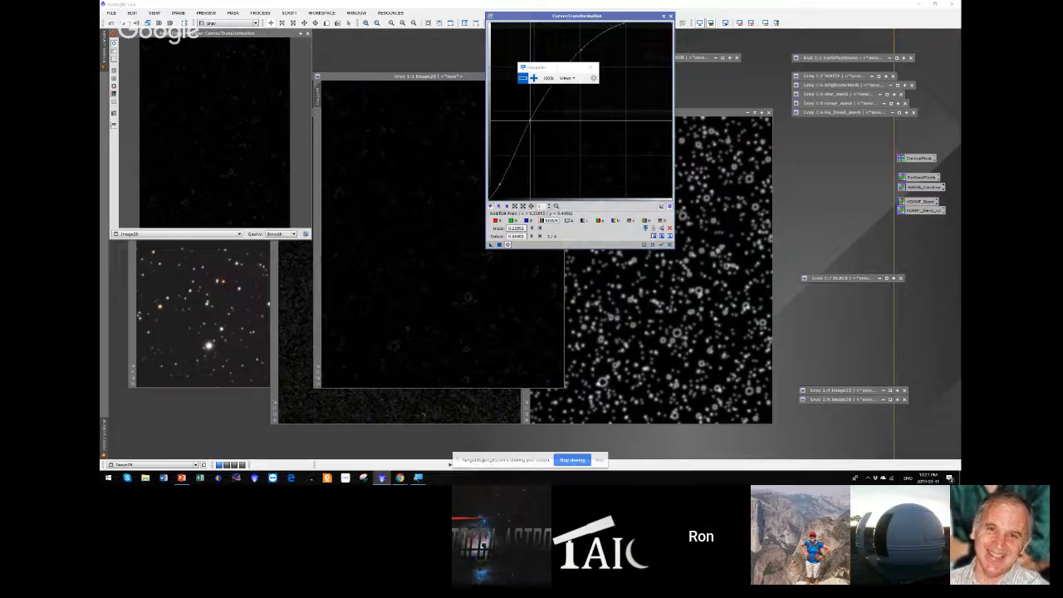
pyautogui.moveTo(580, 50); pyautogui.dragTo(577, 38)
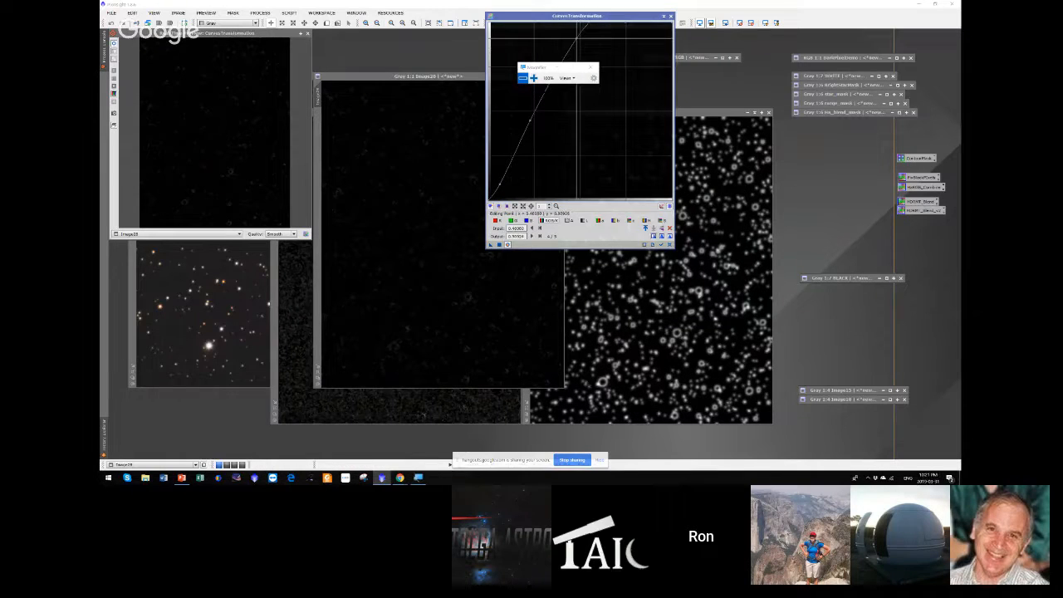
pyautogui.click(536, 91)
pyautogui.moveTo(548, 68); pyautogui.dragTo(758, 132)
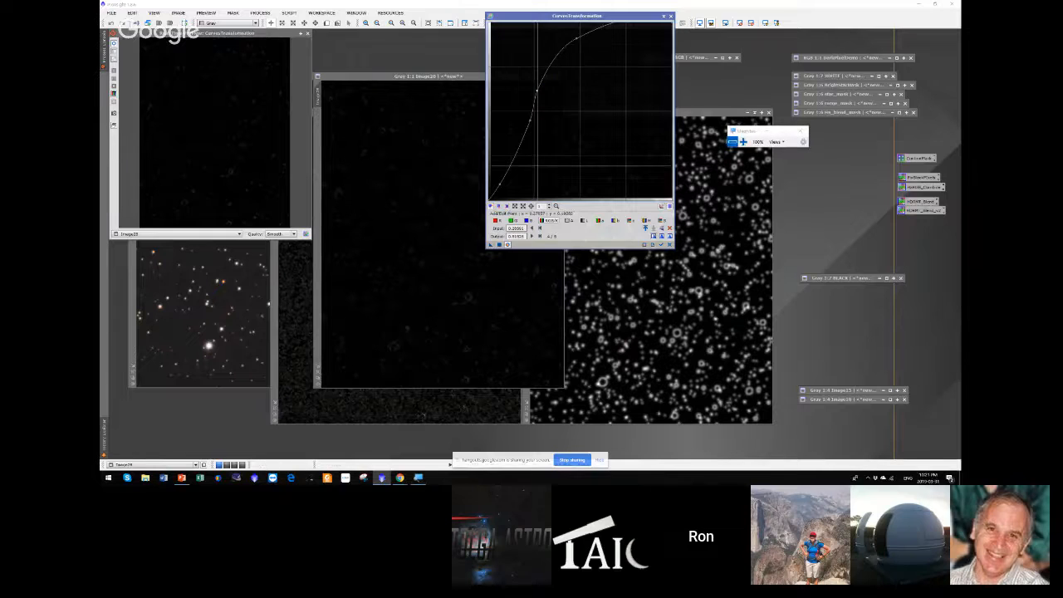
pyautogui.moveTo(530, 121); pyautogui.dragTo(522, 116)
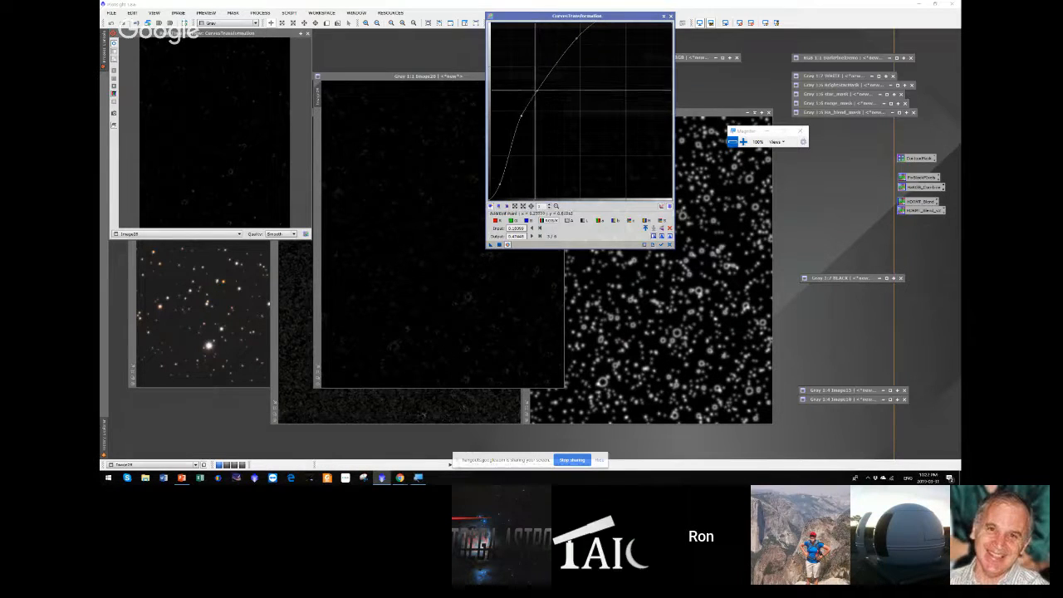
pyautogui.click(535, 84)
pyautogui.moveTo(536, 90); pyautogui.dragTo(536, 84)
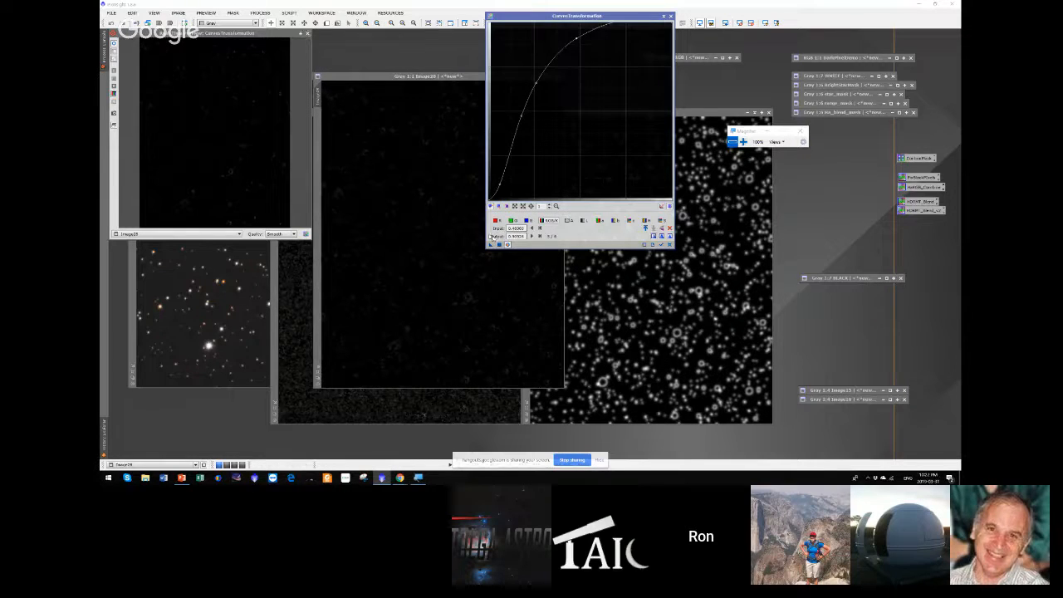
pyautogui.click(497, 244)
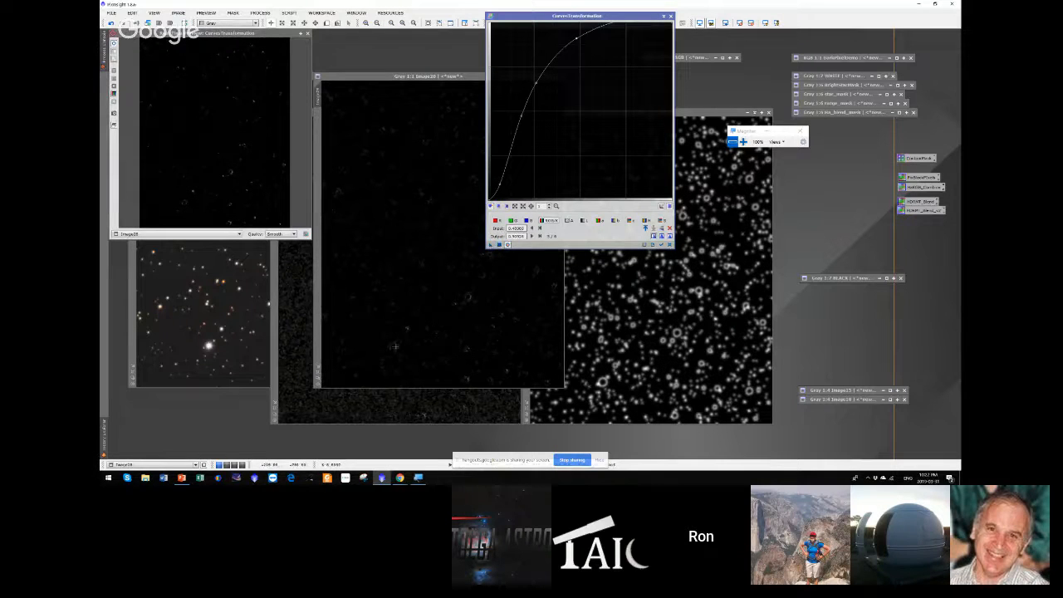
pyautogui.click(442, 327)
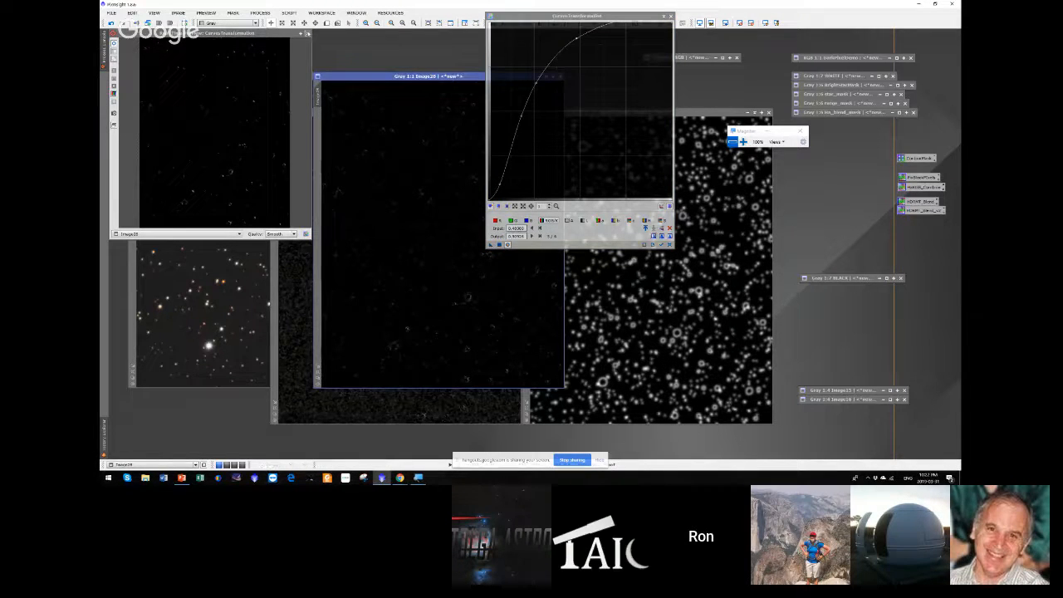
pyautogui.click(305, 34)
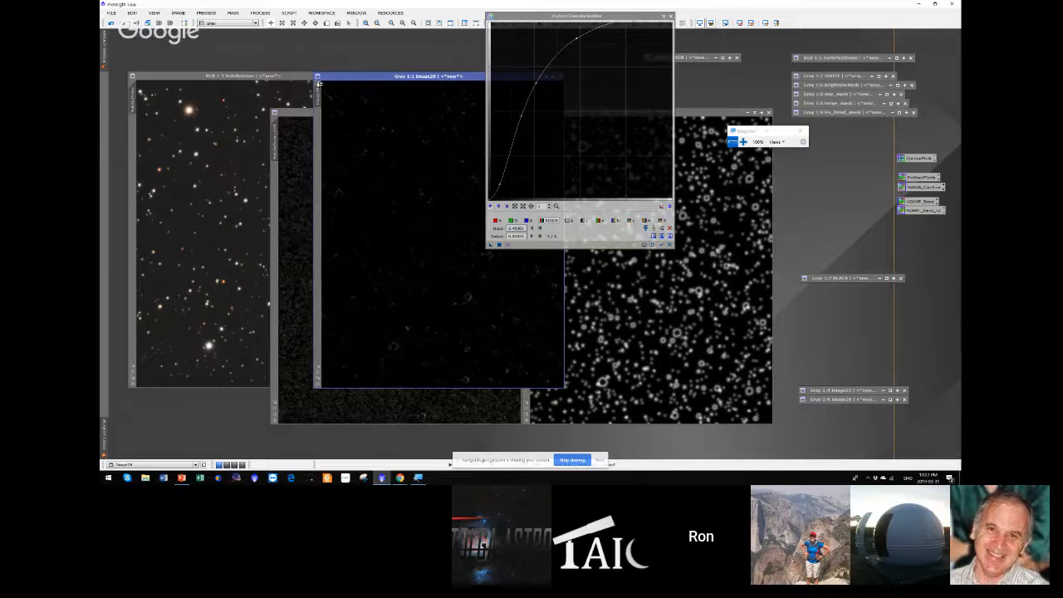
# - Apply the brightened combined mask to the HaloFixDemo image and toggle the mask state to check its coverage
pyautogui.moveTo(199, 99); pyautogui.dragTo(132, 124)
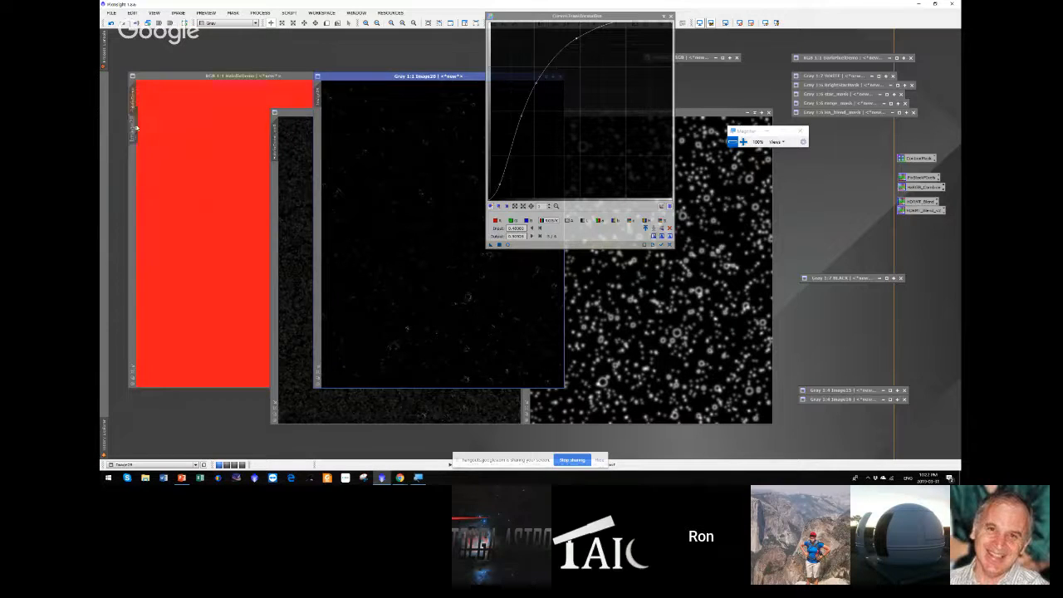
pyautogui.click(258, 77)
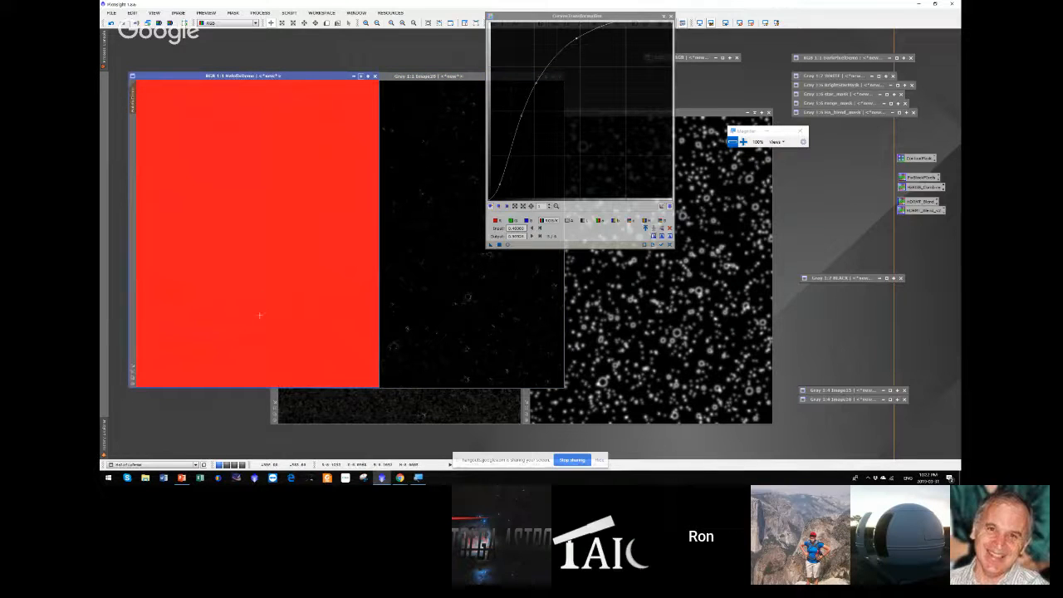
pyautogui.click(663, 18)
pyautogui.click(682, 22)
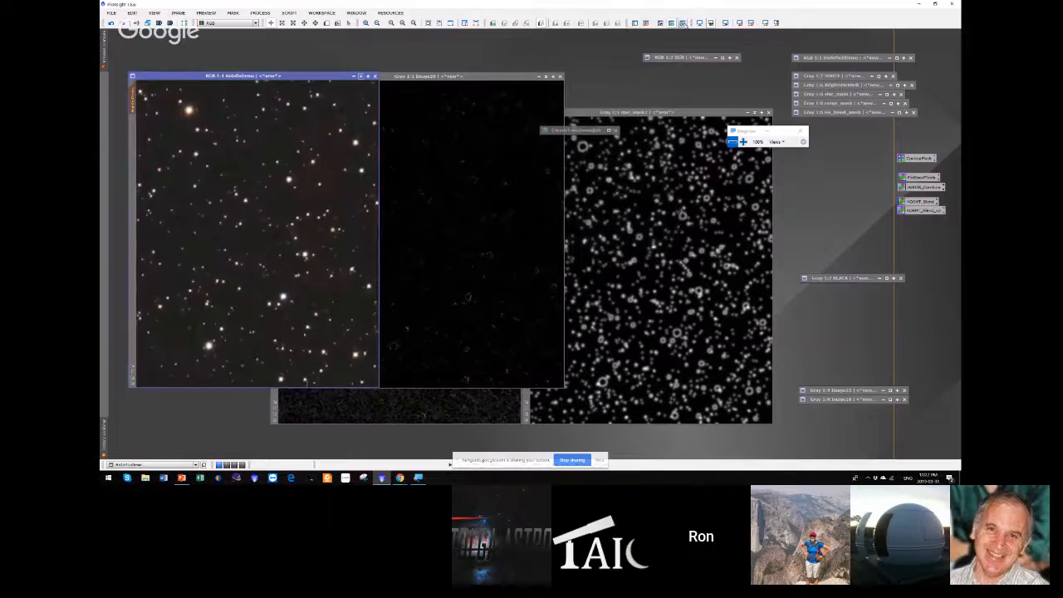
pyautogui.click(682, 22)
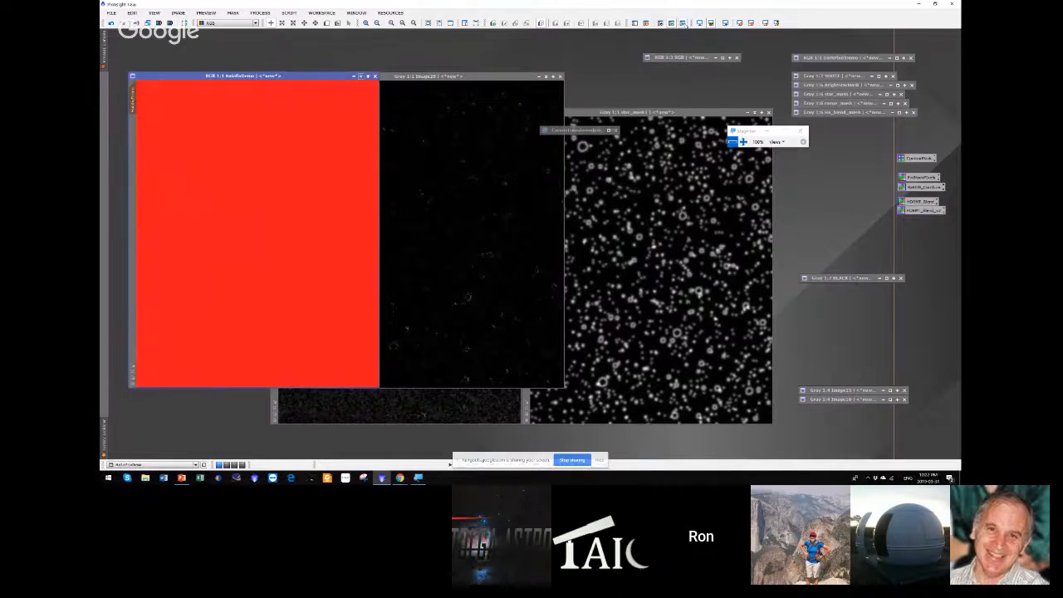
pyautogui.click(681, 22)
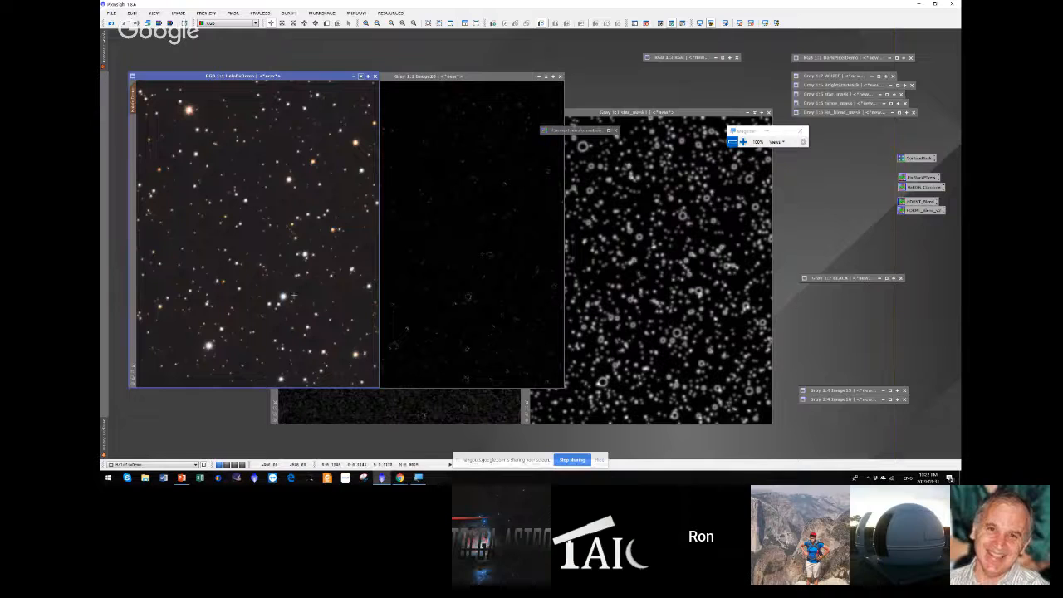
# - Examine the stars in HaloFixDemo up close, switching the mask overlay on and off to check which halo areas stay unprotected
pyautogui.scroll(1, 296, 295)
pyautogui.scroll(1, 296, 295)
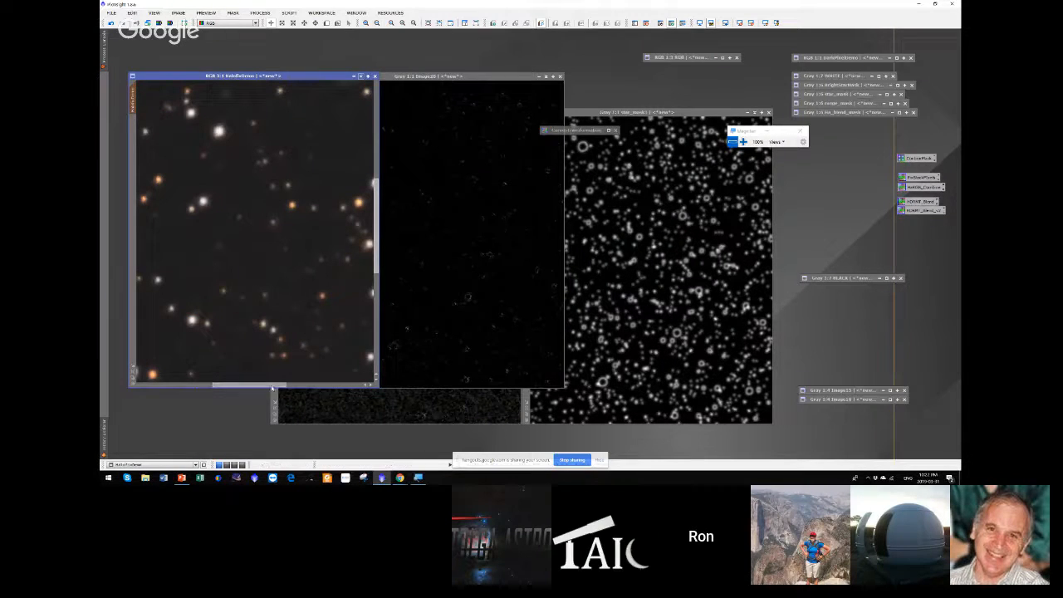
pyautogui.moveTo(272, 388); pyautogui.dragTo(294, 387)
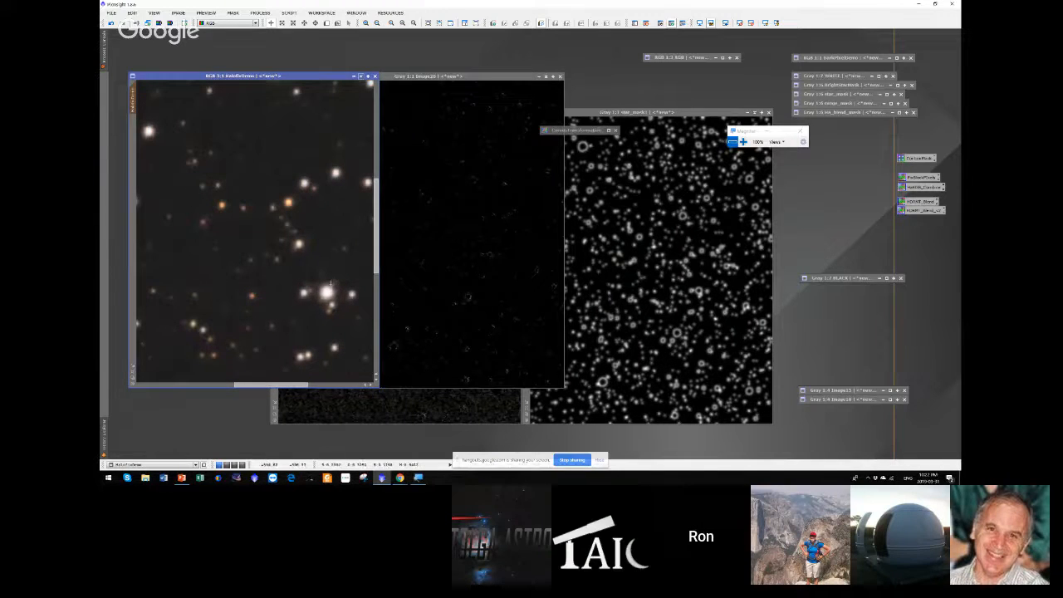
pyautogui.click(682, 24)
pyautogui.click(682, 25)
pyautogui.click(682, 25)
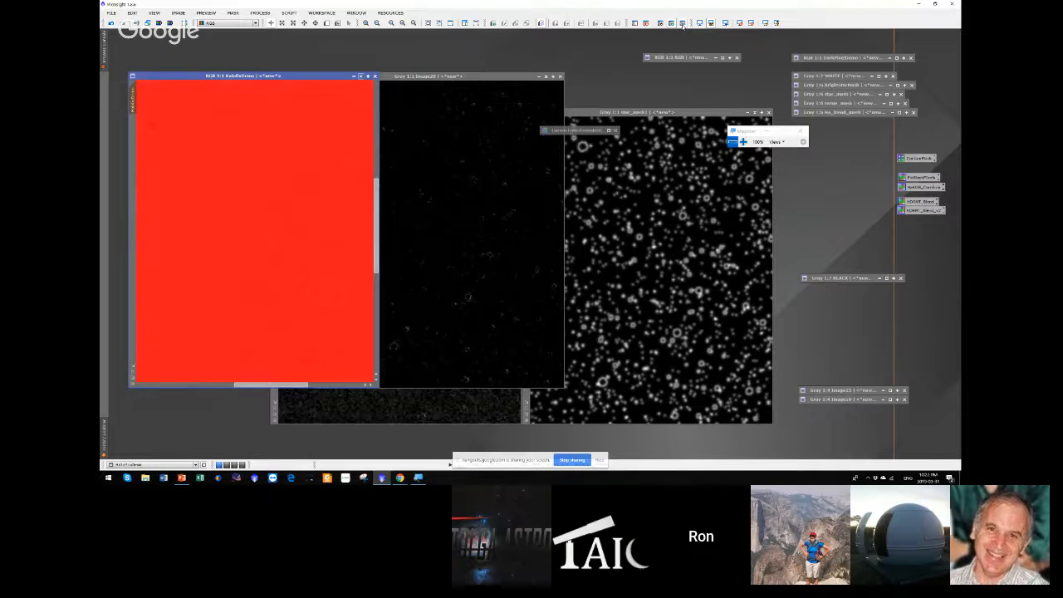
pyautogui.click(682, 25)
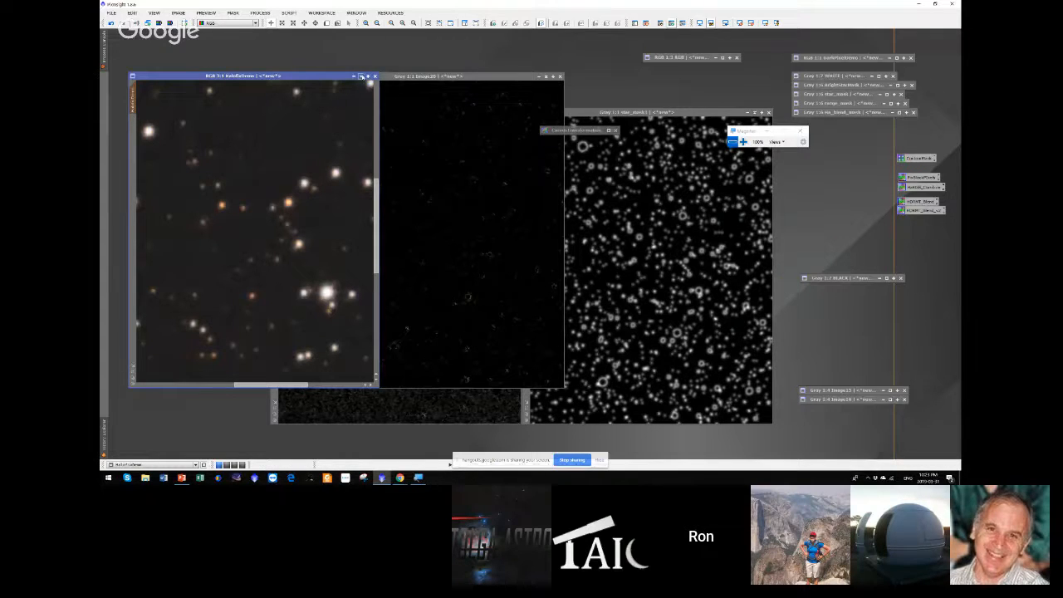
# - Iconize the HaloFixDemo image, the combined mask, the HaloFixDemo_cmR color mask and the star_mask1 window
pyautogui.click(361, 75)
pyautogui.click(546, 76)
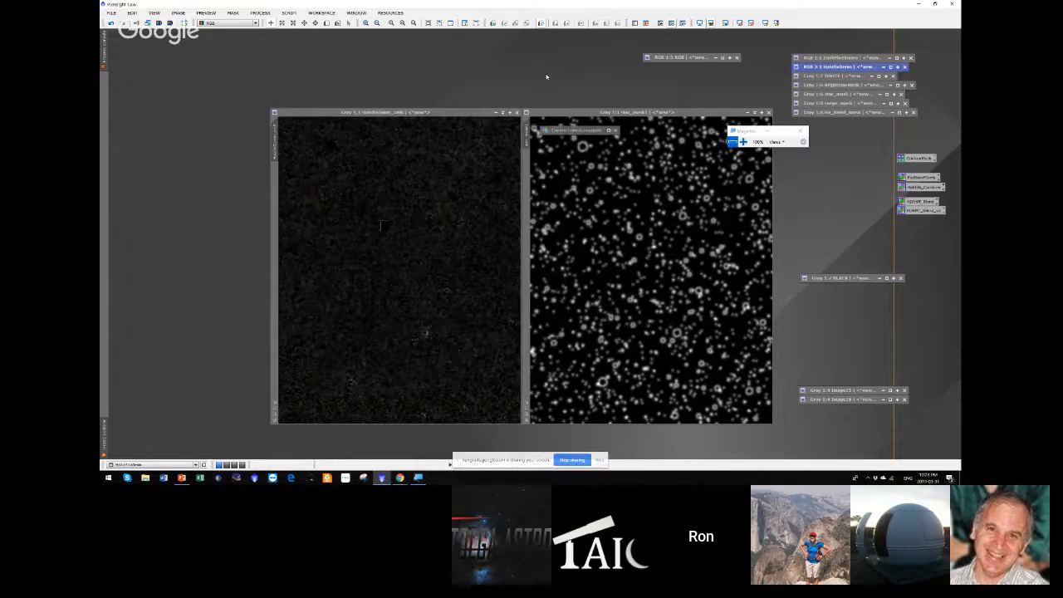
pyautogui.click(502, 112)
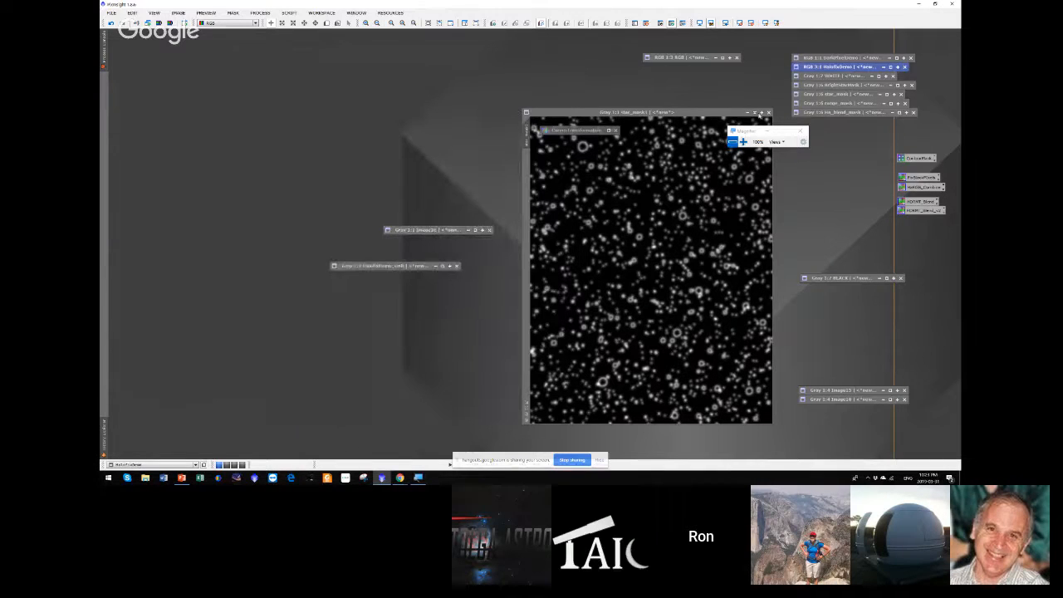
pyautogui.click(760, 112)
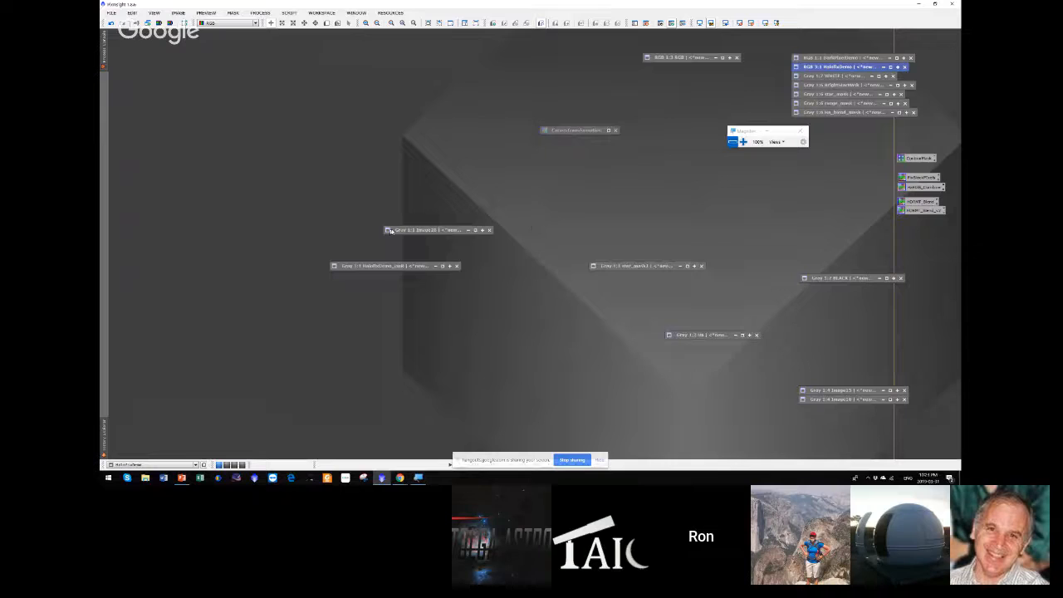
# - Line up the iconized combined mask, CurvesTransformation, HaloFixDemo_cmR and star_mask1 windows with the other icons at the workspace edge
pyautogui.moveTo(422, 231); pyautogui.dragTo(822, 195)
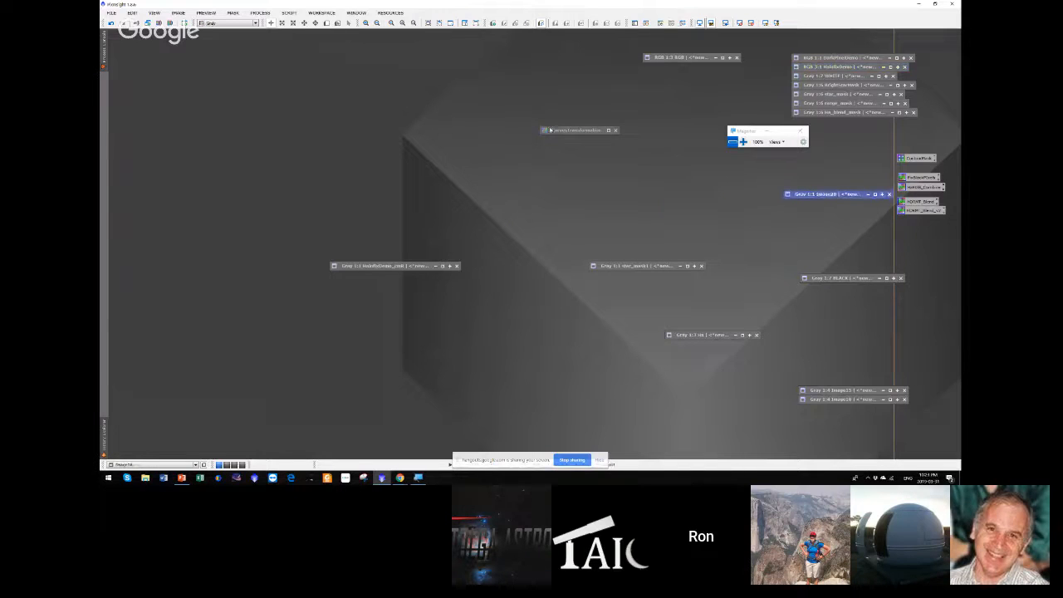
pyautogui.moveTo(549, 129); pyautogui.dragTo(796, 204)
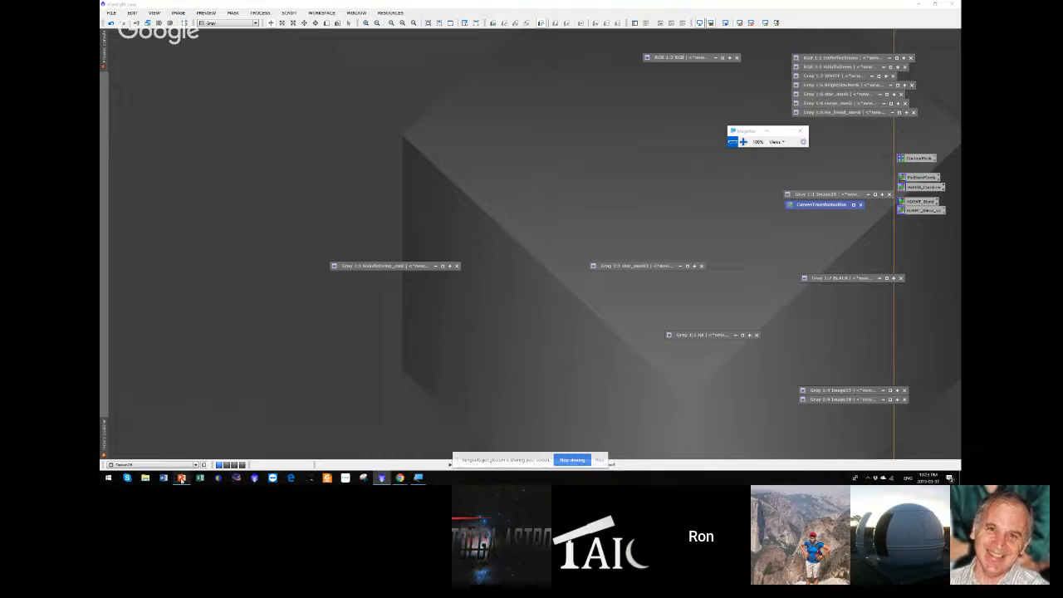
pyautogui.click(393, 265)
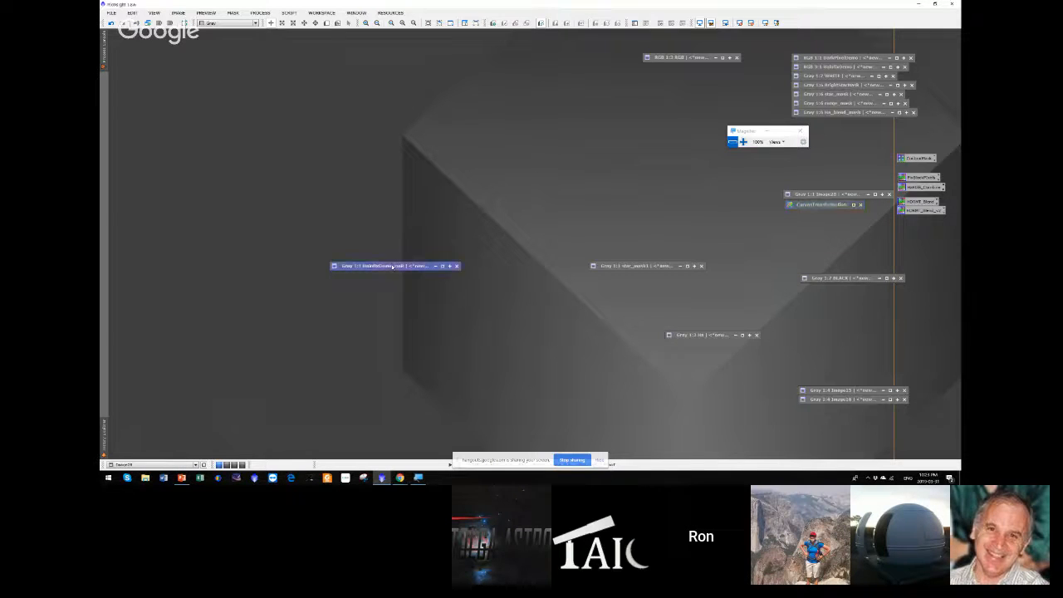
pyautogui.moveTo(392, 265); pyautogui.dragTo(801, 242)
pyautogui.moveTo(630, 267); pyautogui.dragTo(842, 301)
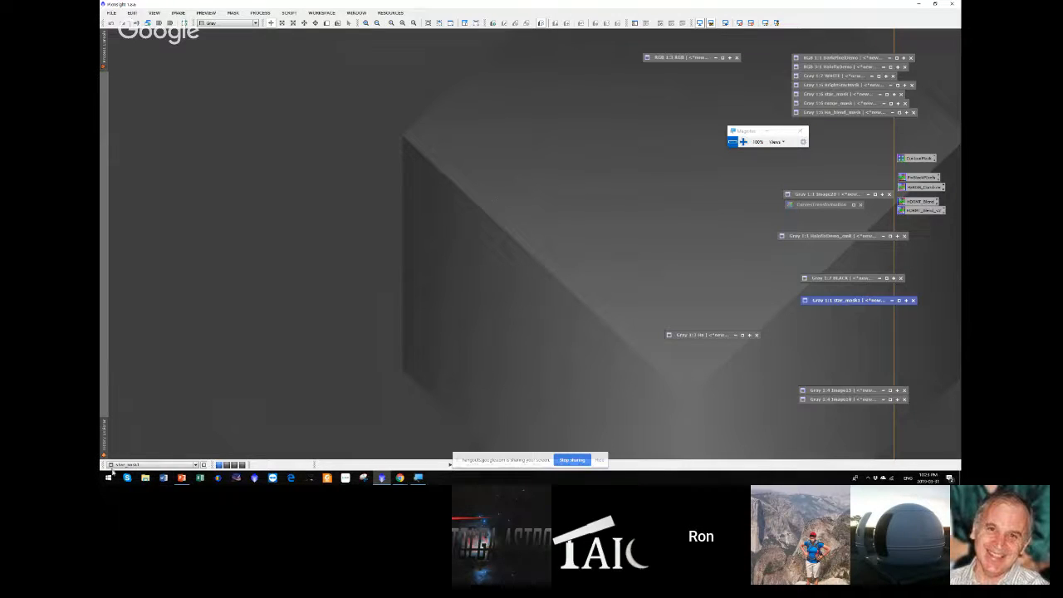
# - Switch to Microsoft Edge and open the website ip4ap.com
pyautogui.click(293, 479)
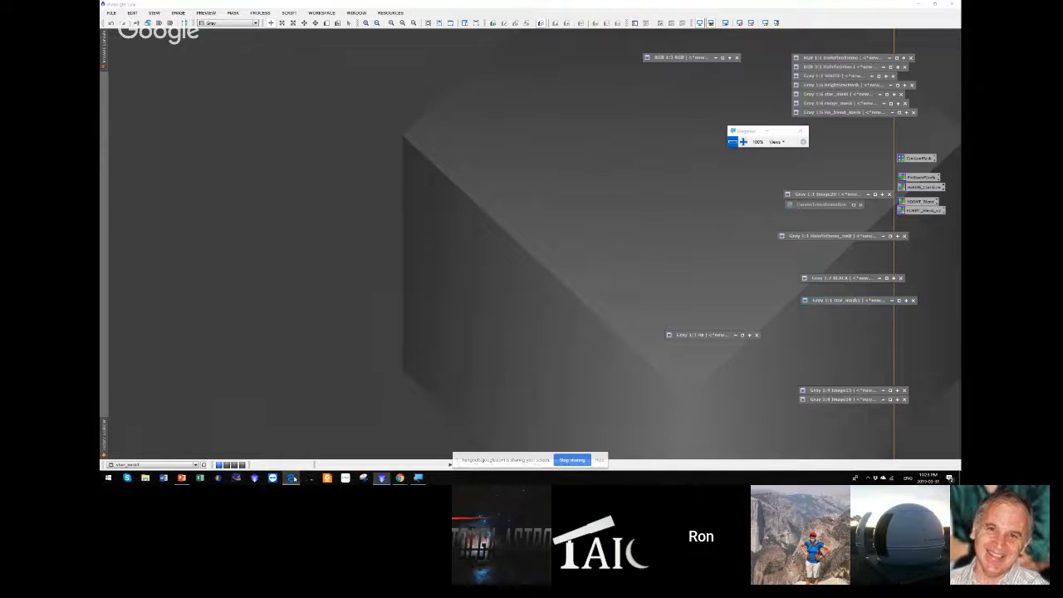
pyautogui.click(267, 34)
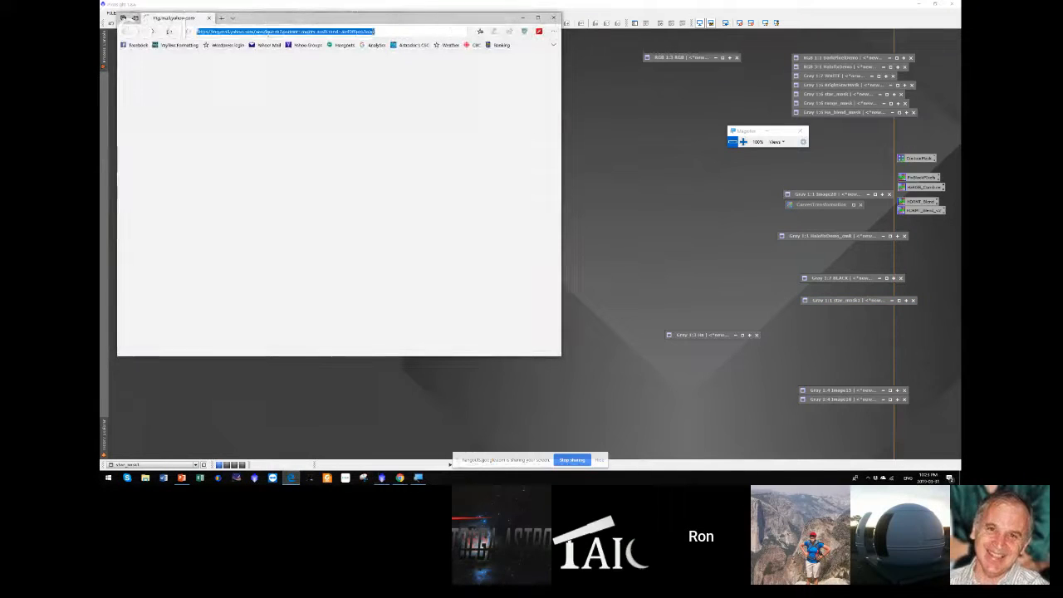
pyautogui.write('ip4ap')
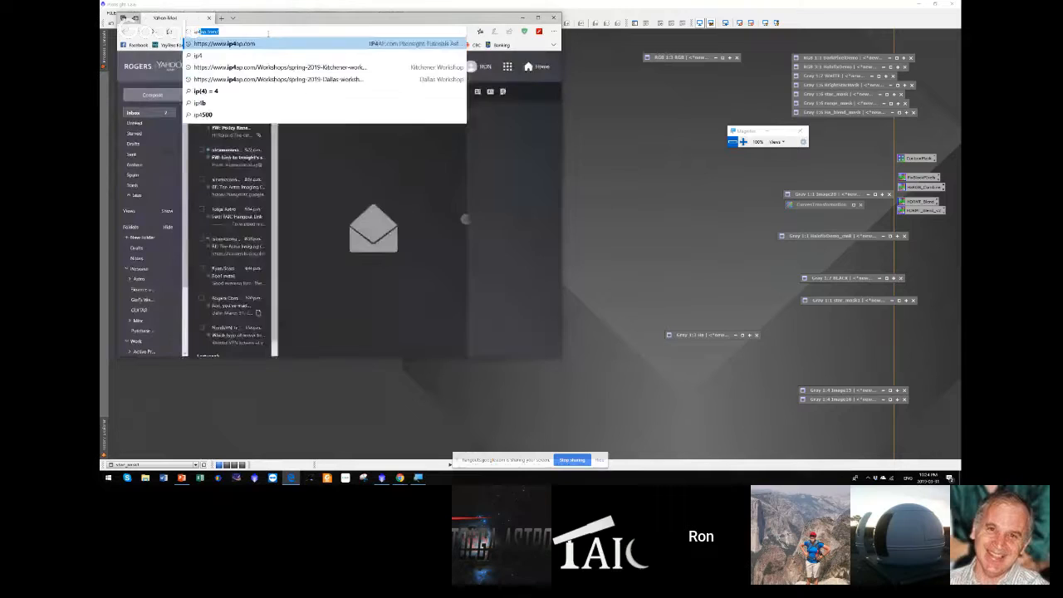
pyautogui.write('.com')
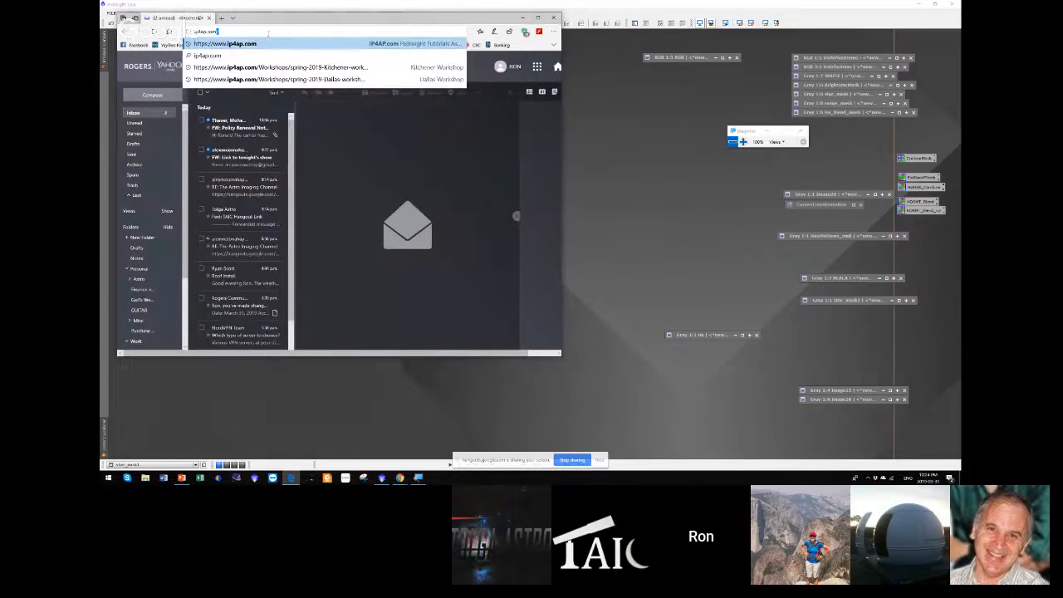
pyautogui.press('Return')
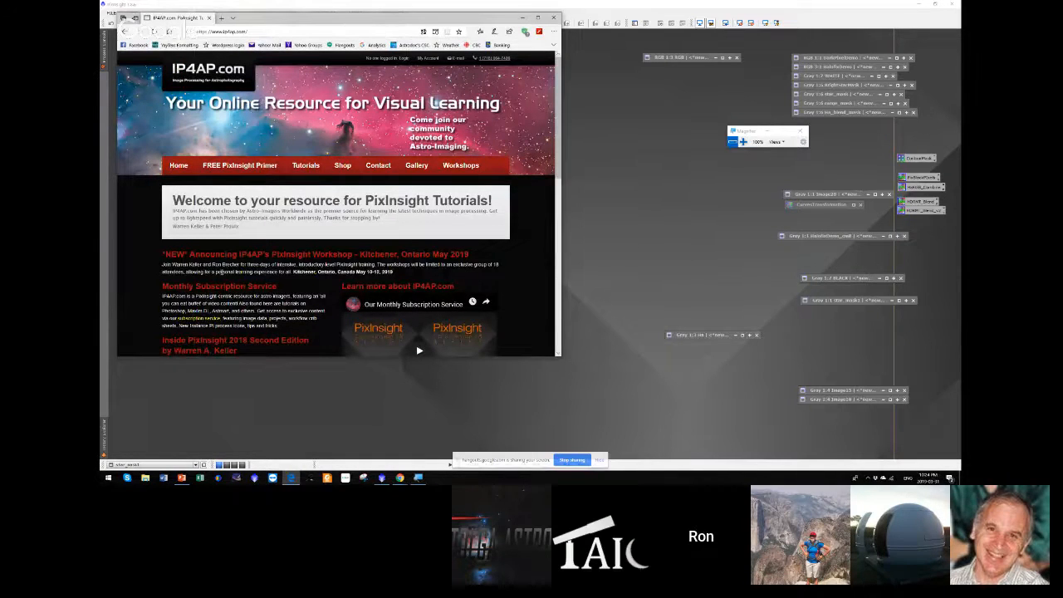
# - Open the Kitchener, Ontario May 2019 PixInsight workshop page and heighten the browser window to show the full three-day Workshop Agenda
pyautogui.scroll(-3, 221, 273)
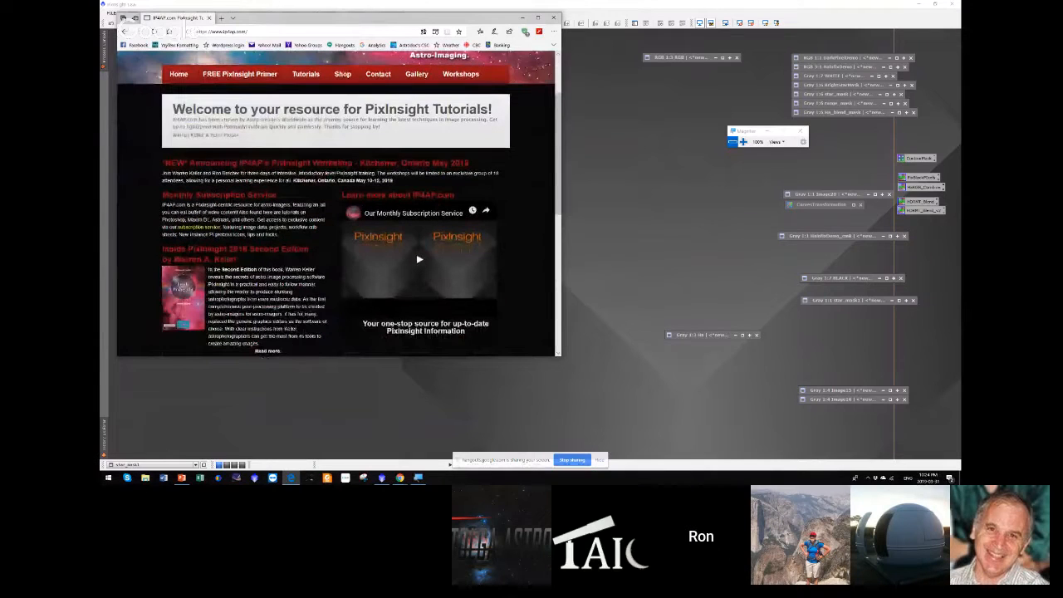
pyautogui.click(183, 74)
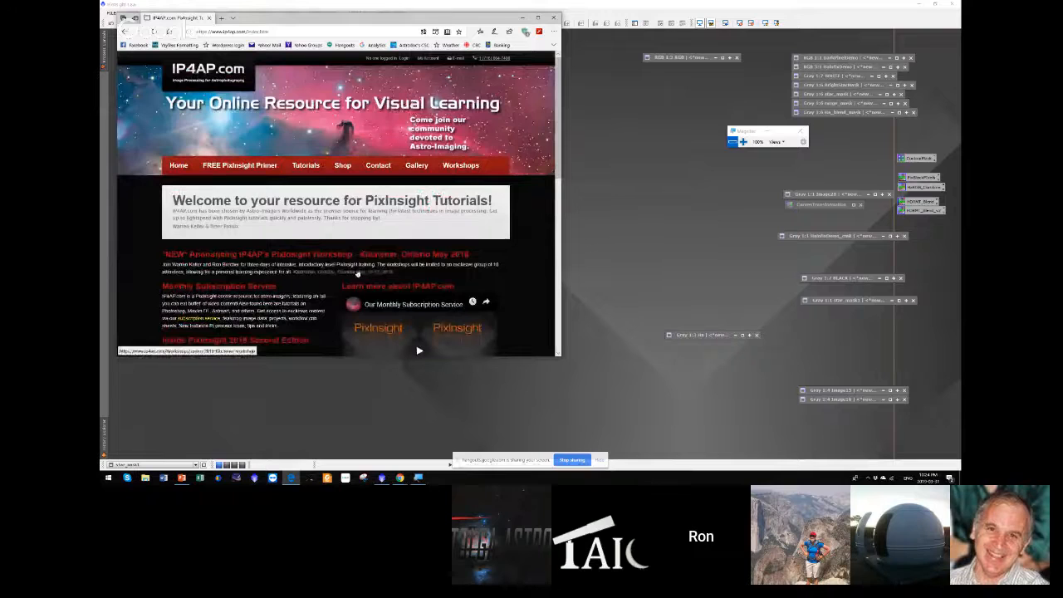
pyautogui.click(358, 272)
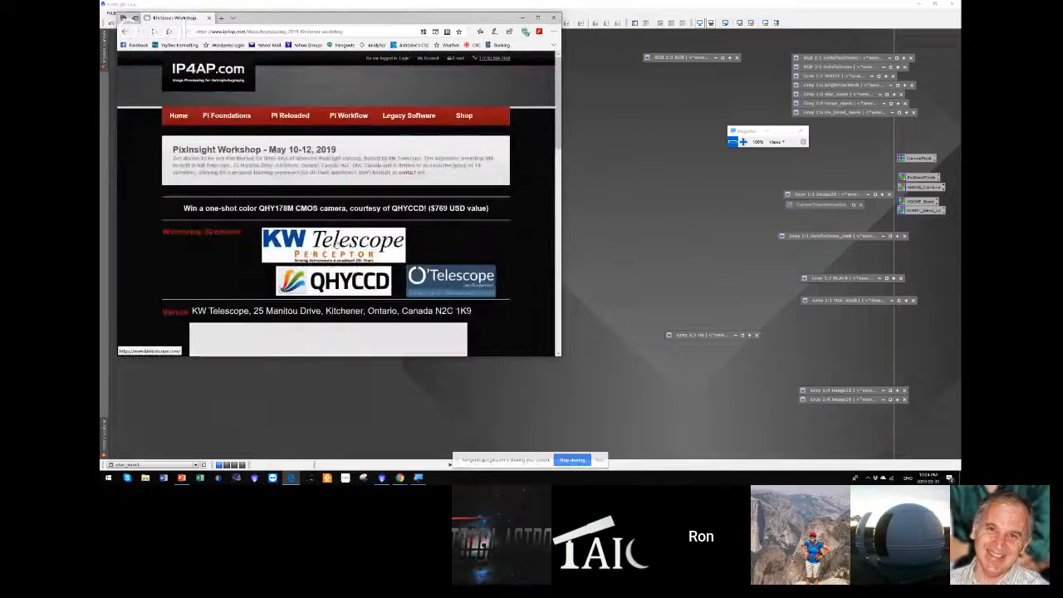
pyautogui.scroll(-5, 336, 242)
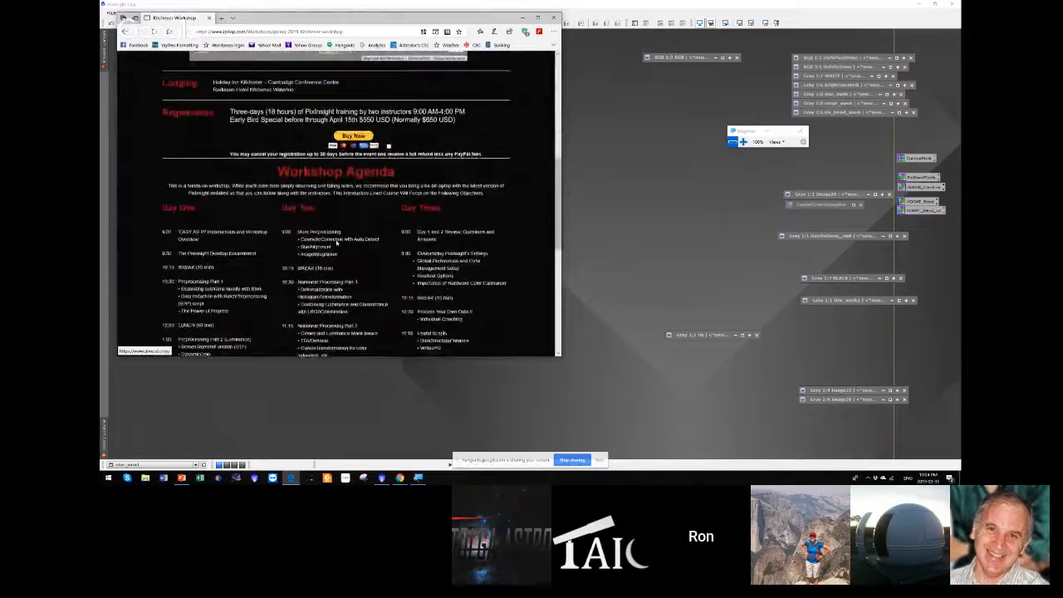
pyautogui.scroll(-2, 336, 242)
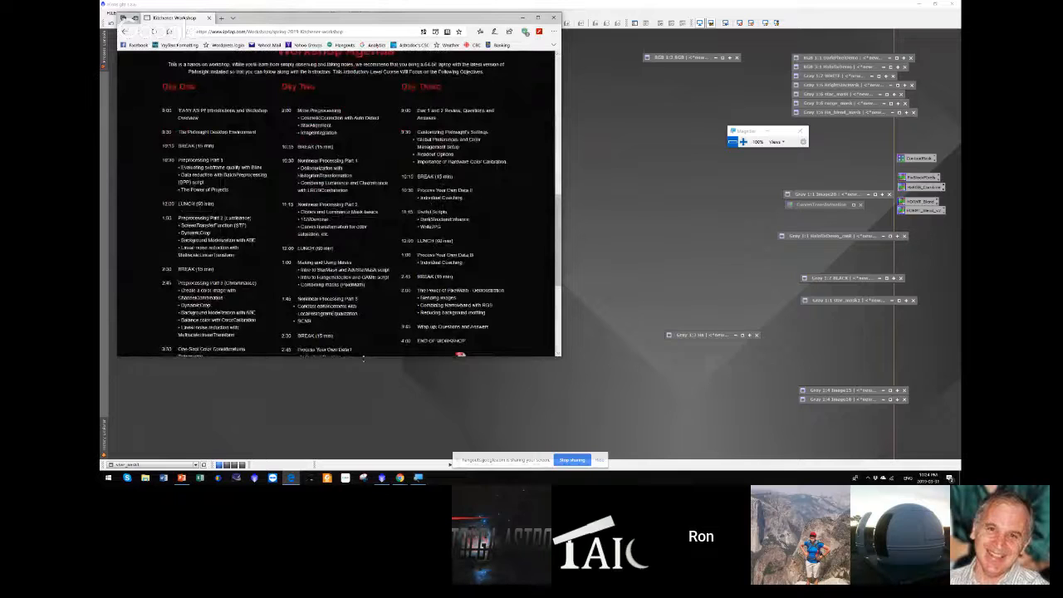
pyautogui.moveTo(363, 359); pyautogui.dragTo(366, 432)
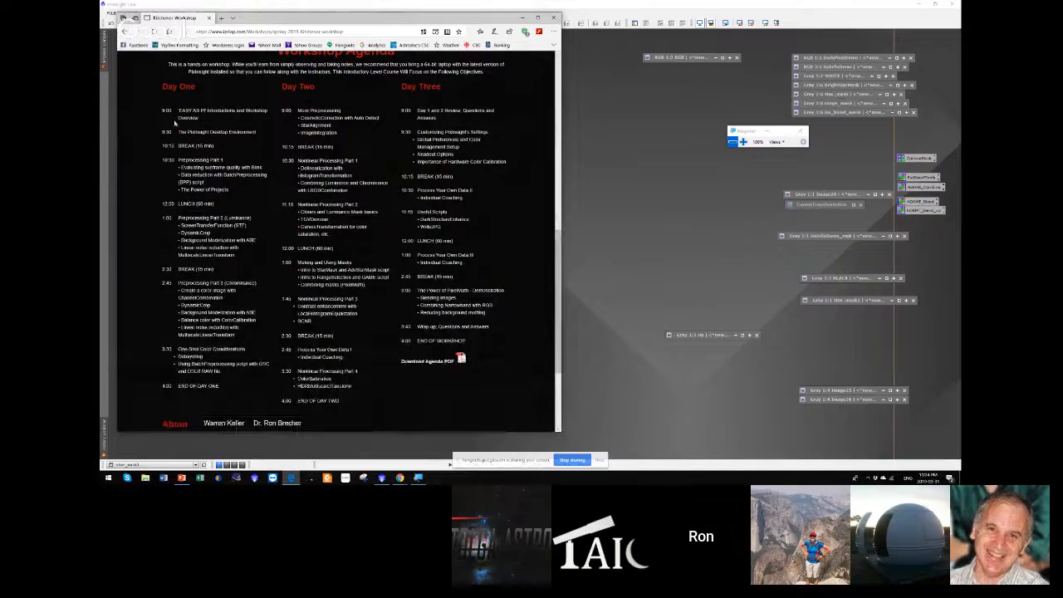
pyautogui.moveTo(177, 110); pyautogui.dragTo(263, 137)
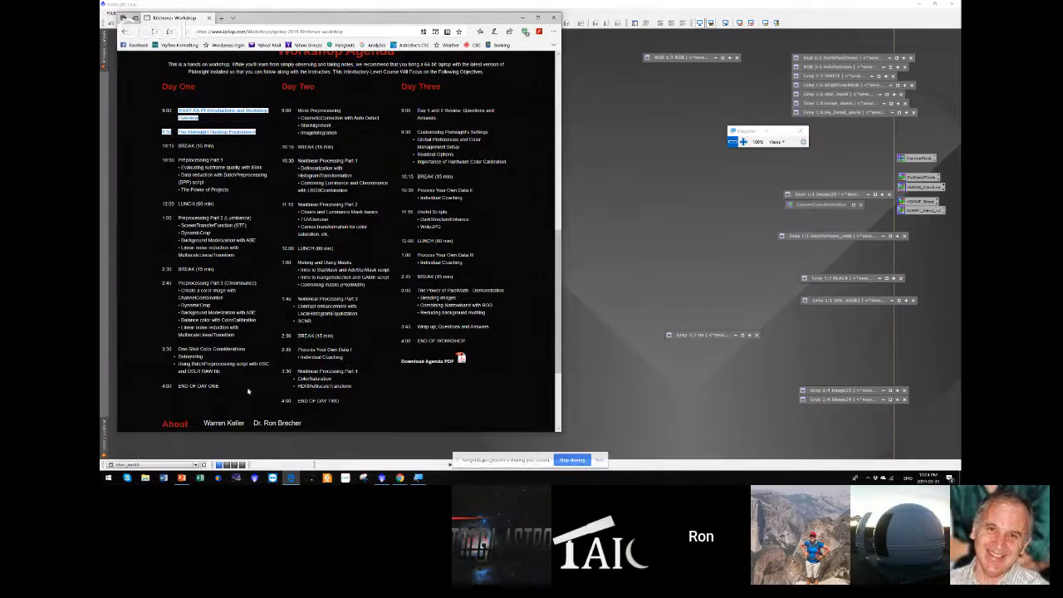
# - Bring up the Windows Magnifier and enlarge the screen to 200%
pyautogui.click(108, 478)
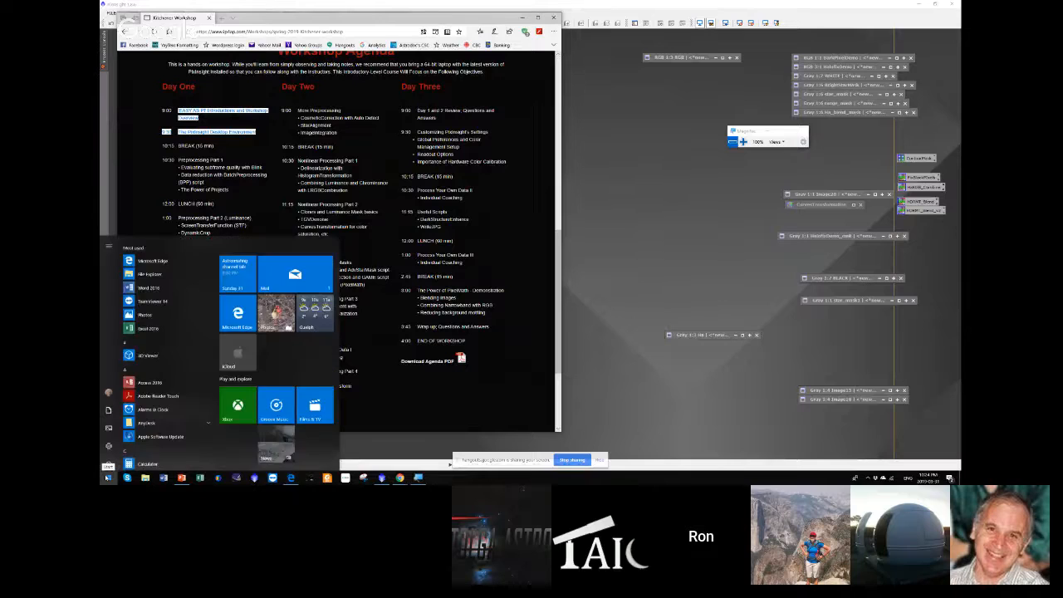
pyautogui.write('magn')
pyautogui.press('Return')
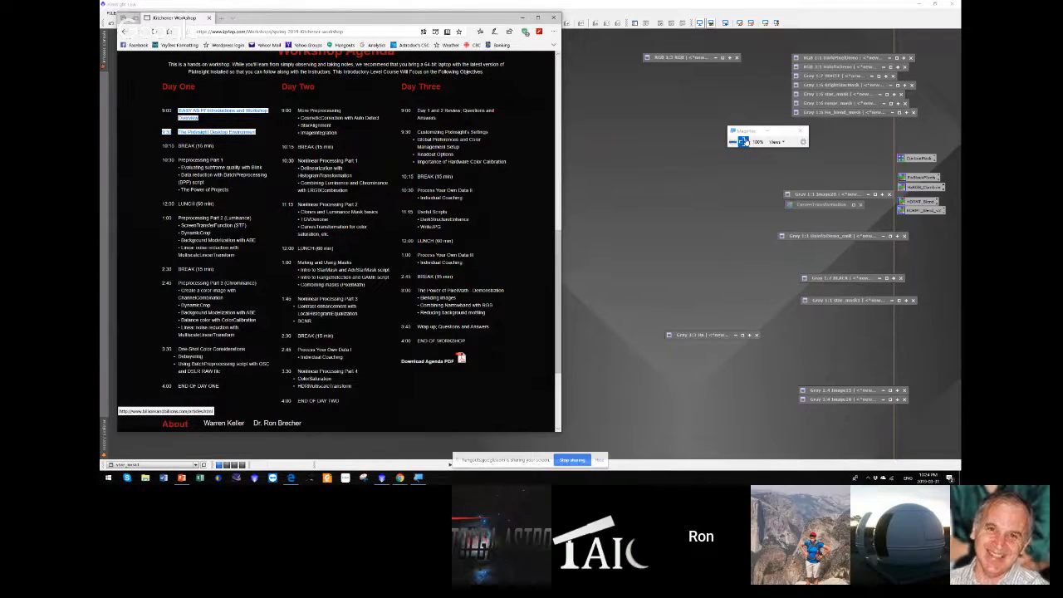
pyautogui.click(743, 141)
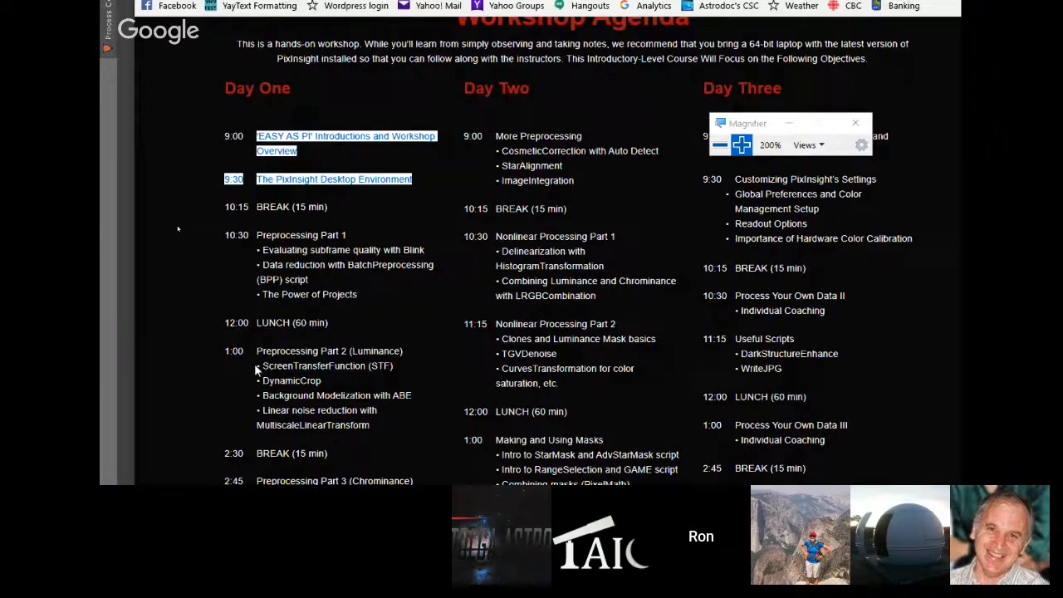
# - Read through the Day One sessions of the Workshop Agenda down to the end of the day and return to its start
pyautogui.scroll(-2, 272, 411)
pyautogui.scroll(-1, 272, 410)
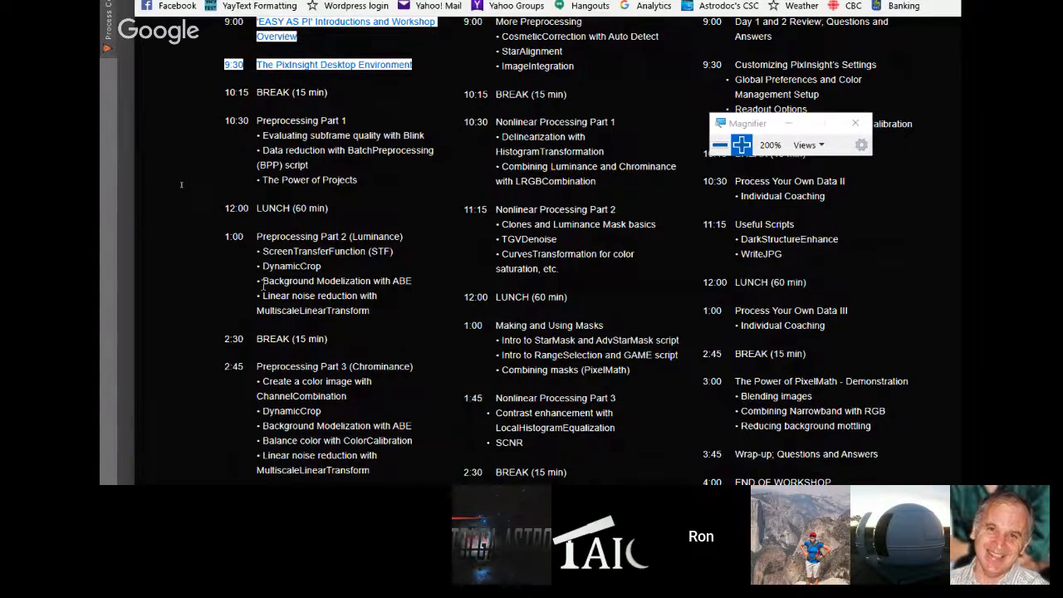
pyautogui.click(334, 383)
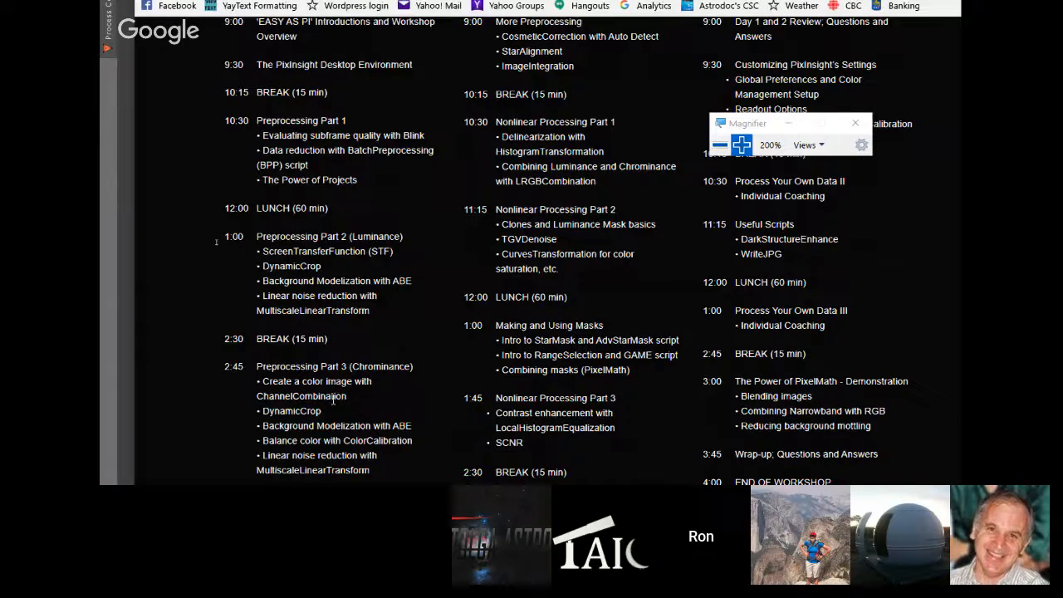
pyautogui.scroll(-1, 331, 415)
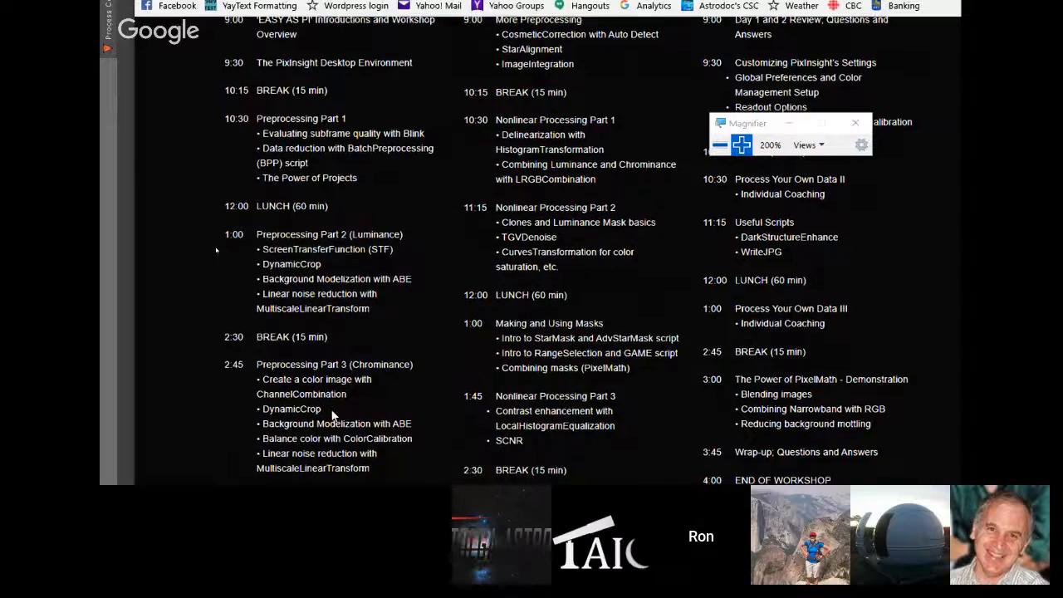
pyautogui.scroll(-3, 331, 411)
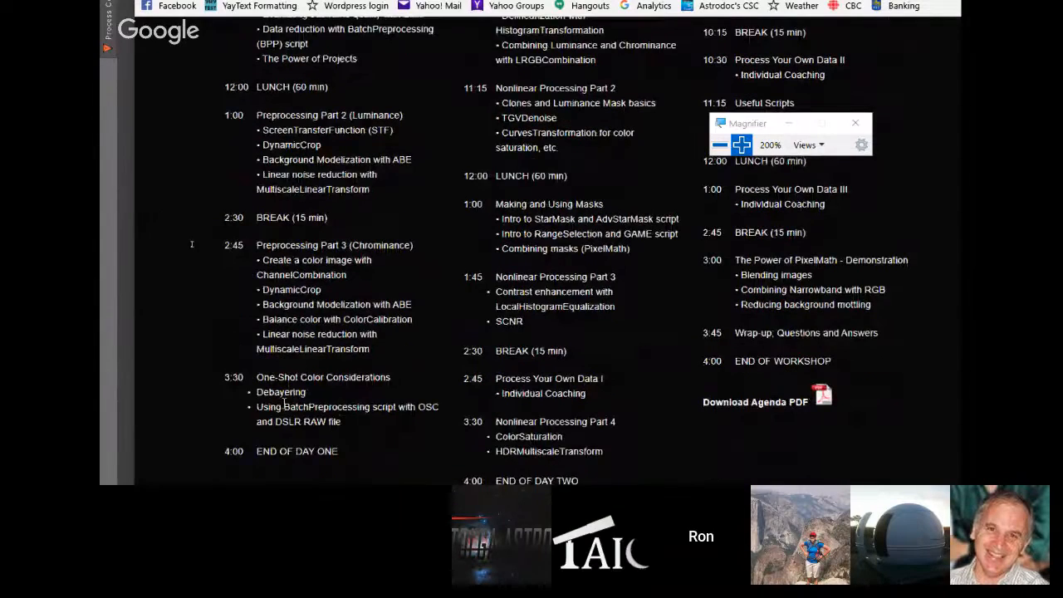
pyautogui.scroll(5, 434, 399)
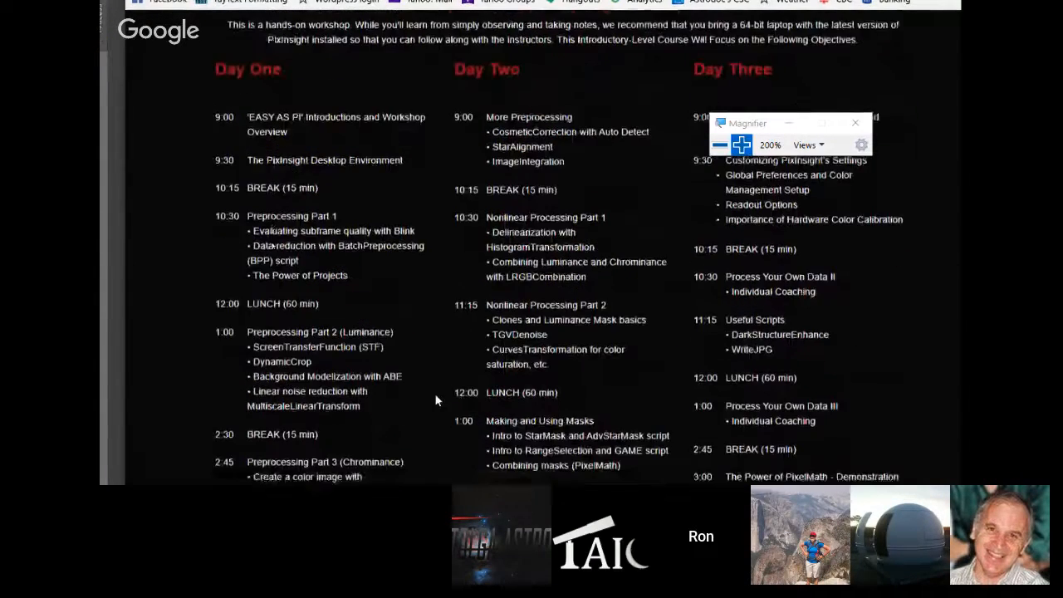
pyautogui.scroll(1, 434, 401)
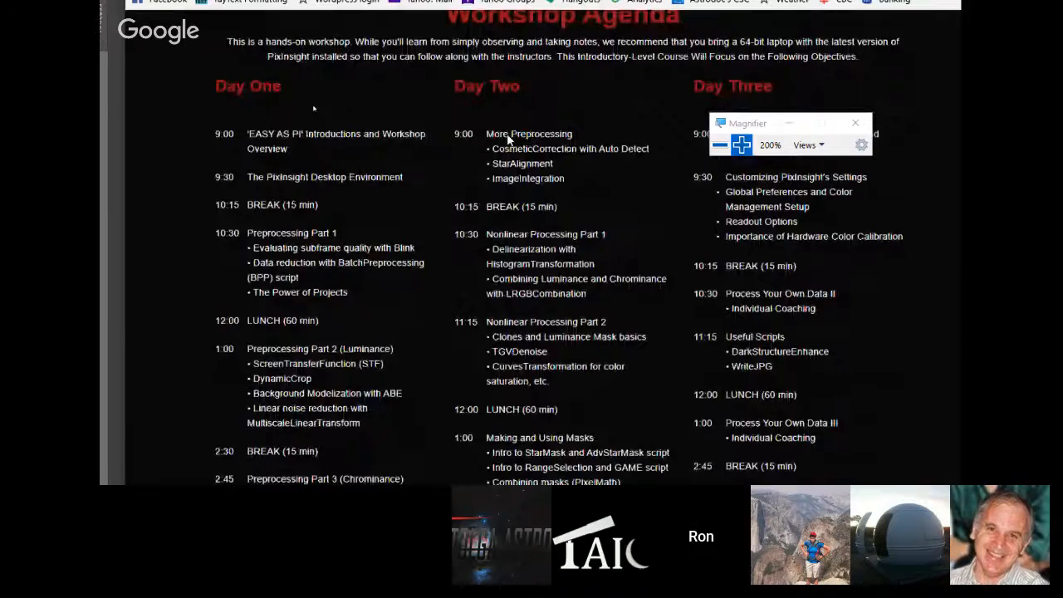
# - Highlight the Day Two More Preprocessing session with its three topics, and clear the highlight on reaching Nonlinear Processing Part 1
pyautogui.tripleClick(509, 140)
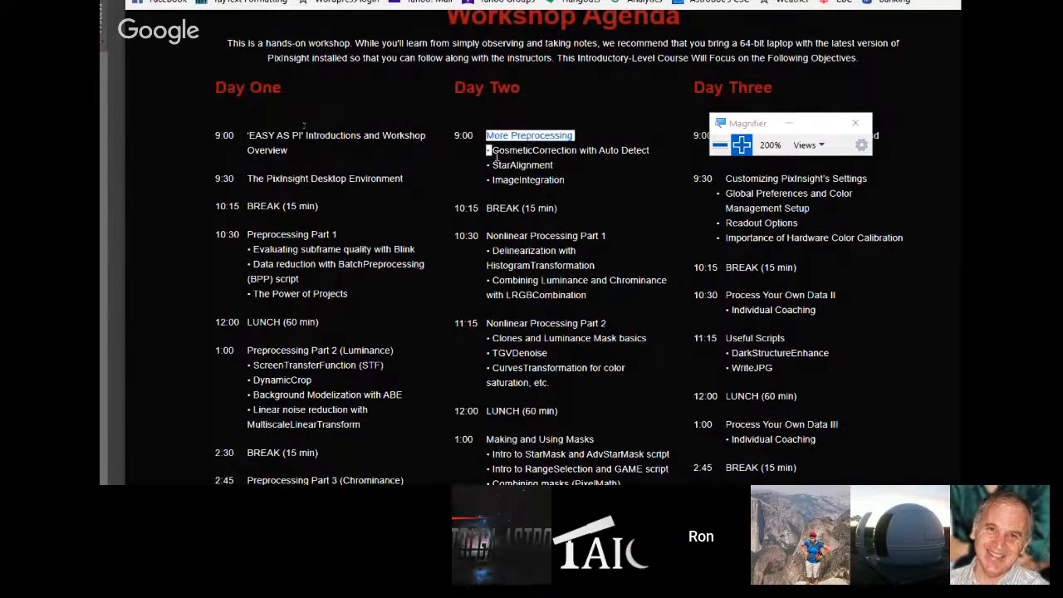
pyautogui.moveTo(496, 157); pyautogui.dragTo(575, 189)
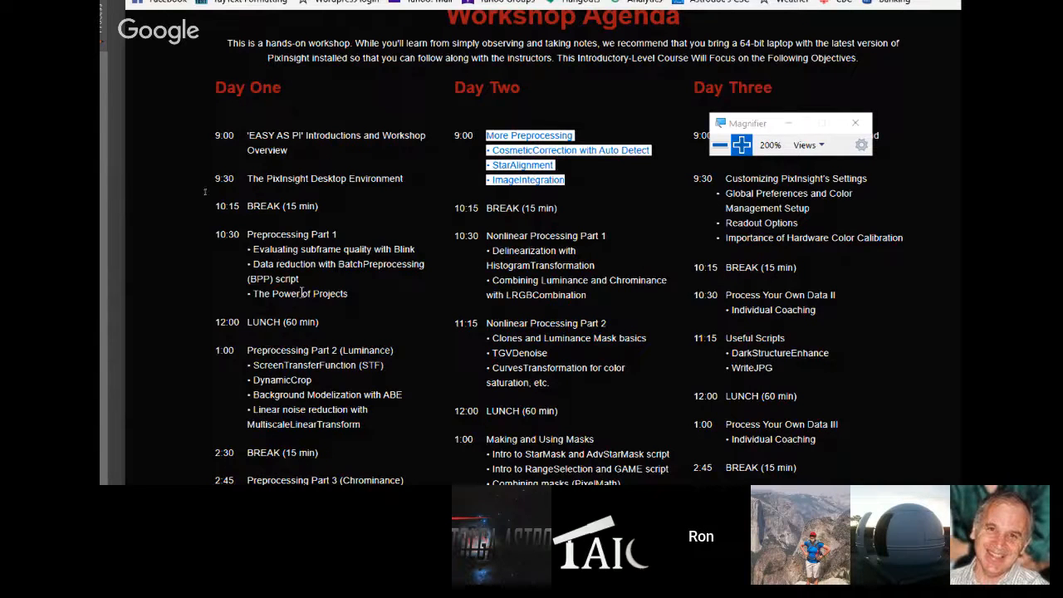
pyautogui.click(478, 235)
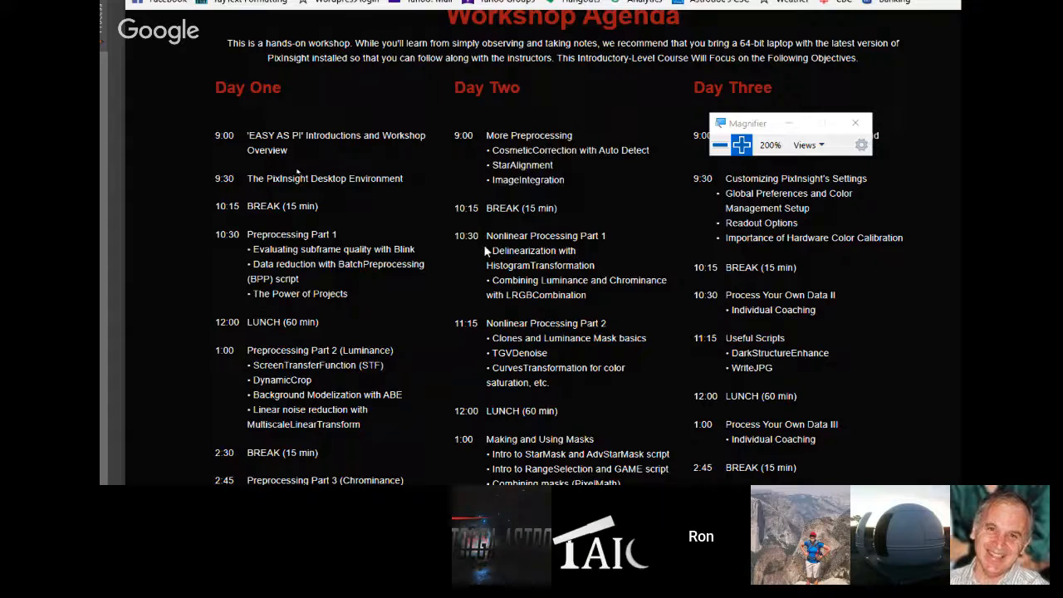
# - Highlight the Day Two Nonlinear Processing Part 1 and Part 2 sessions with their topics, and clear the highlight on reaching Making and Using Masks
pyautogui.moveTo(484, 244); pyautogui.dragTo(510, 389)
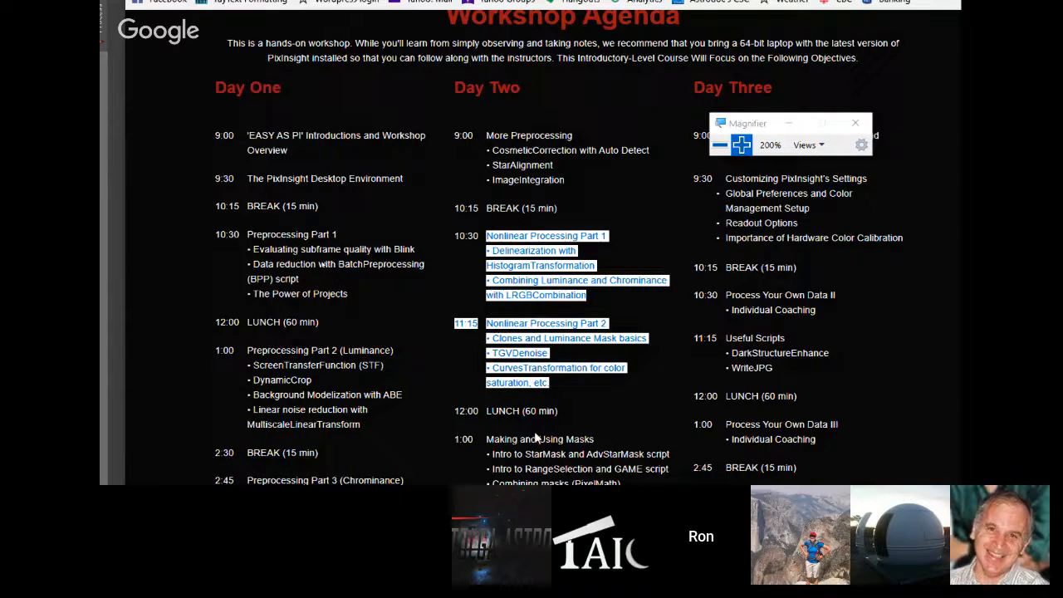
pyautogui.scroll(-1, 534, 431)
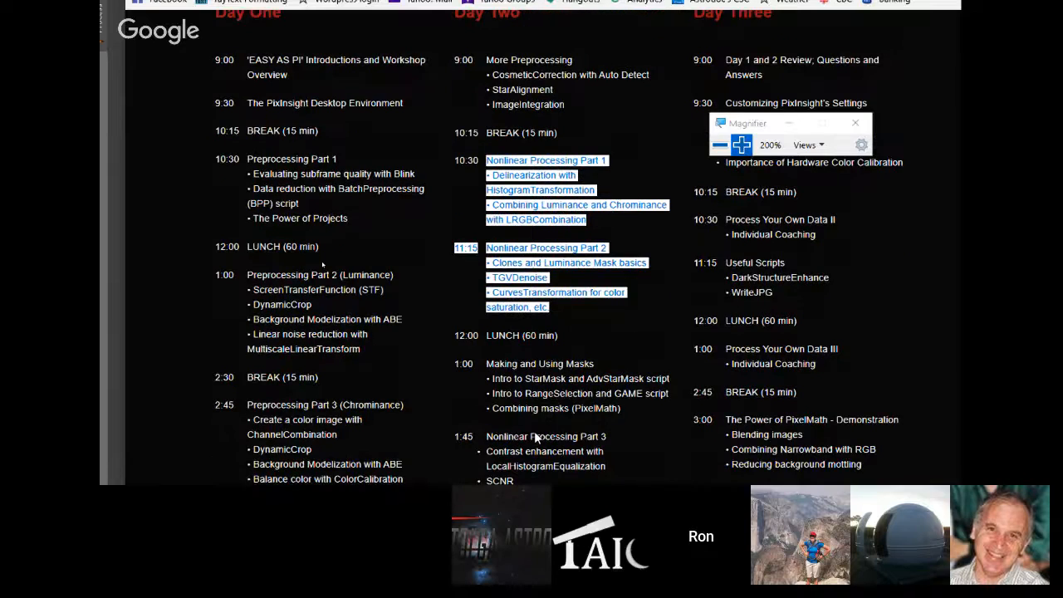
pyautogui.scroll(-2, 534, 431)
pyautogui.click(492, 267)
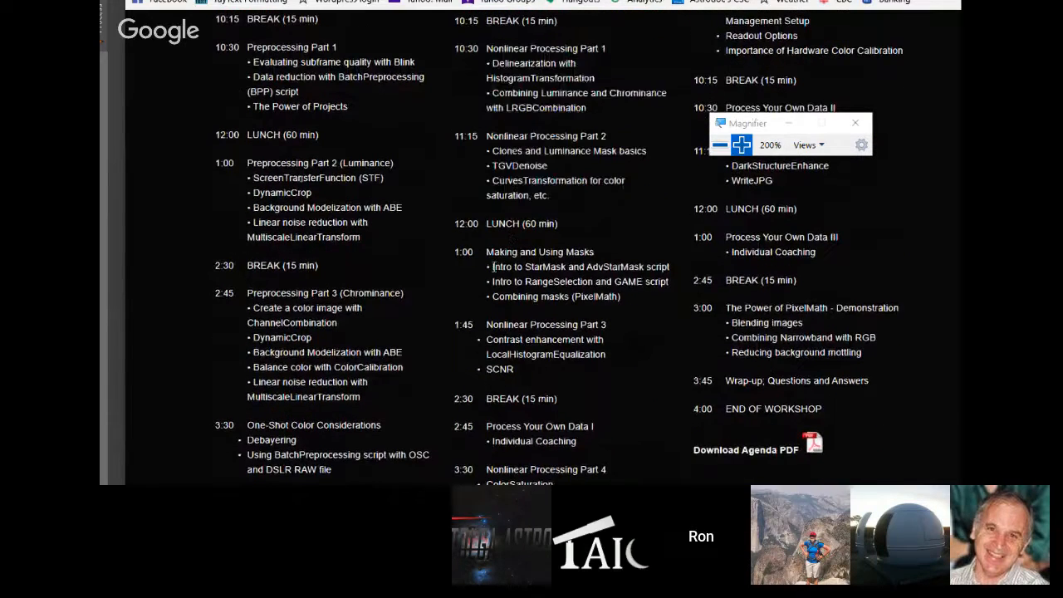
# - Highlight the Day Two Nonlinear Processing Part 3 session, followed by the Process Your Own Data I session with Individual Coaching
pyautogui.moveTo(492, 267); pyautogui.dragTo(517, 381)
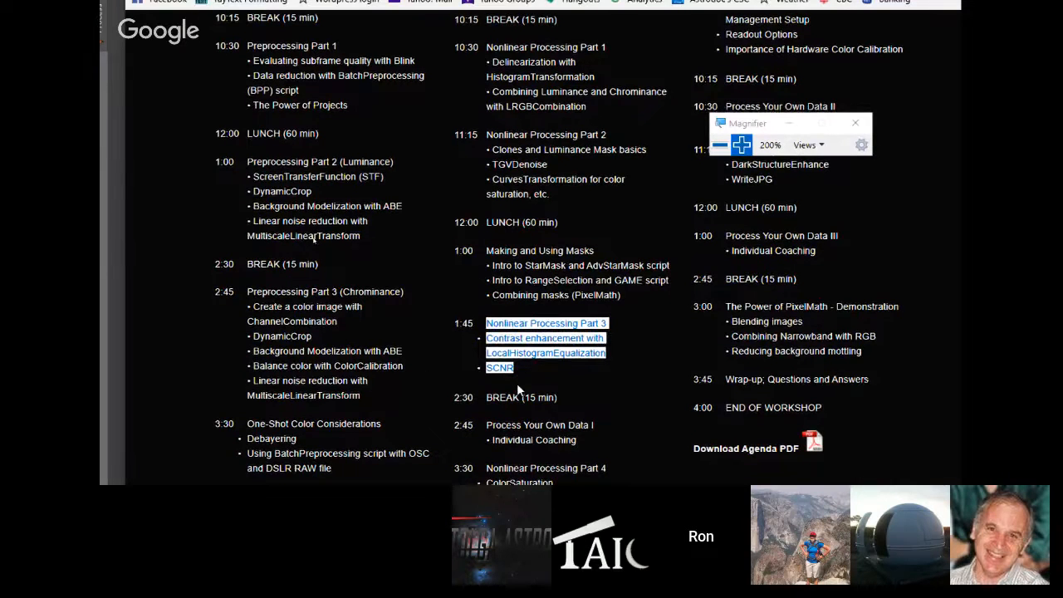
pyautogui.scroll(-1, 516, 383)
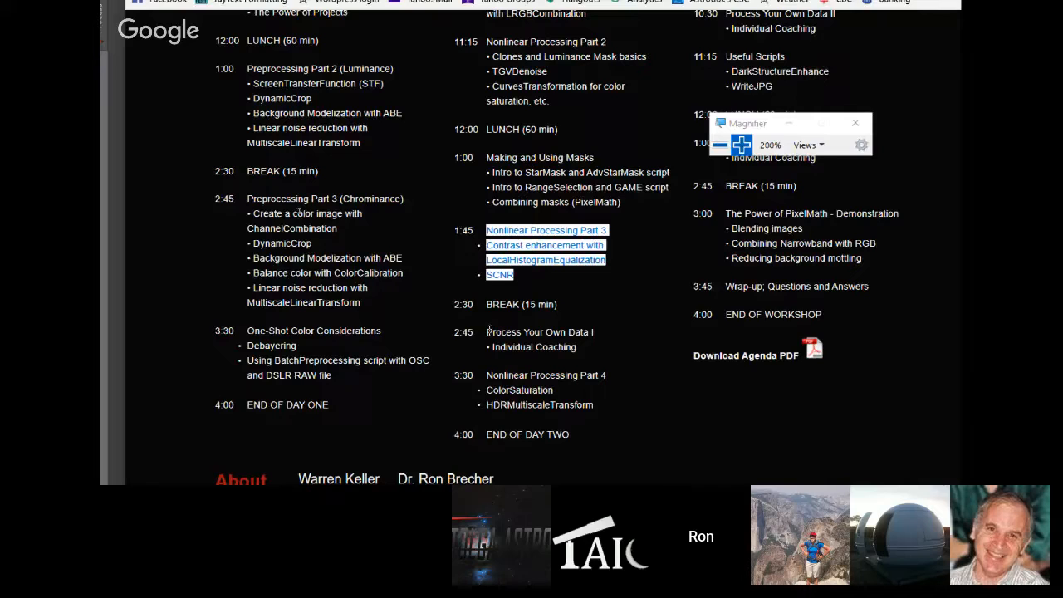
pyautogui.moveTo(488, 331); pyautogui.dragTo(641, 350)
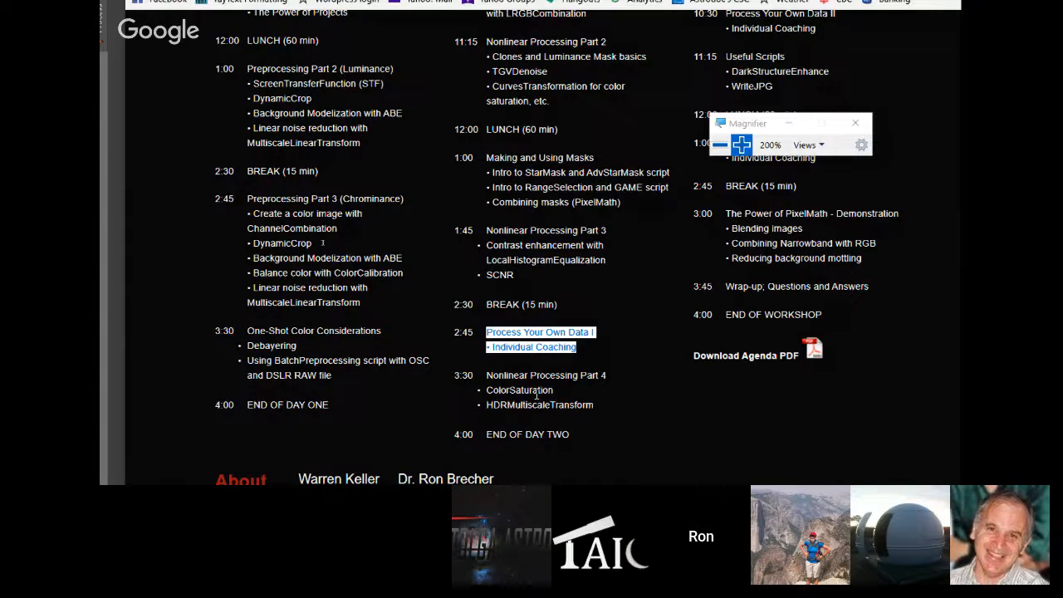
# - Go to Day Three and highlight Customizing PixInsight's Settings with its topics, followed by the 10:15 break and Process Your Own Data II
pyautogui.scroll(5, 535, 396)
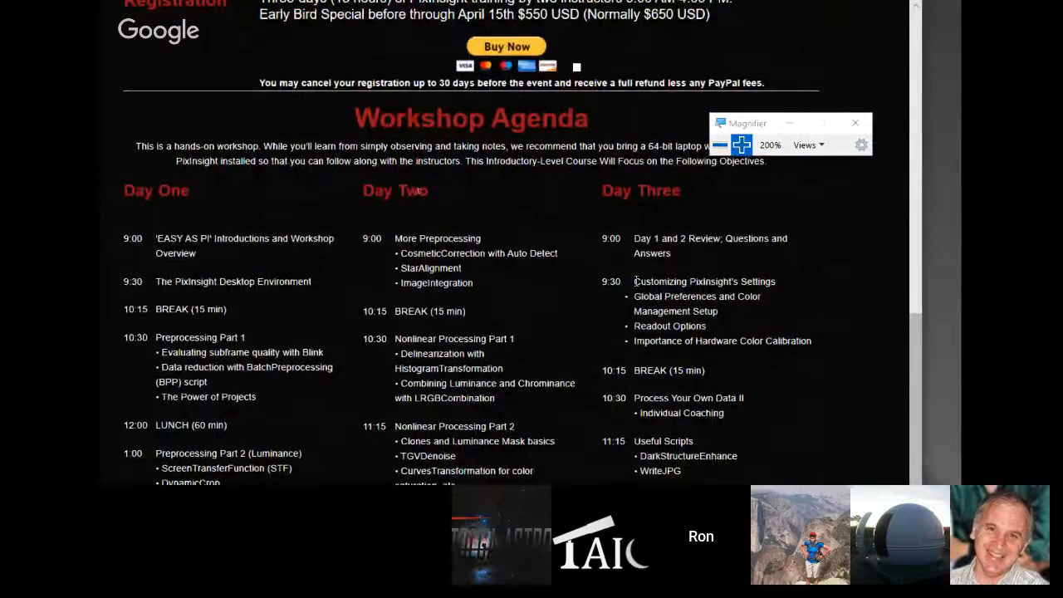
pyautogui.moveTo(644, 283); pyautogui.dragTo(685, 326)
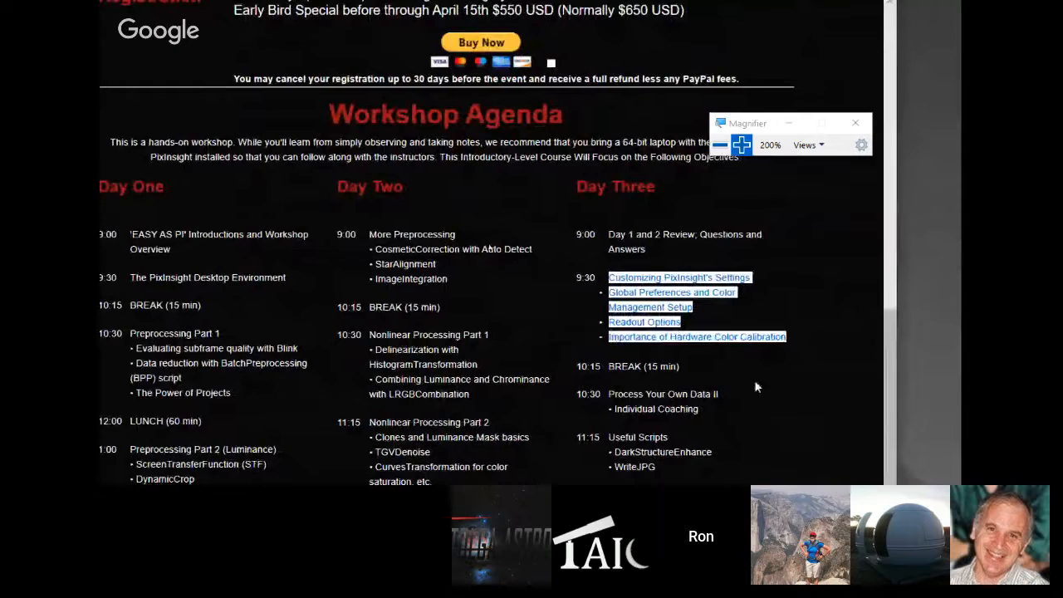
pyautogui.click(599, 404)
pyautogui.moveTo(614, 366); pyautogui.dragTo(736, 406)
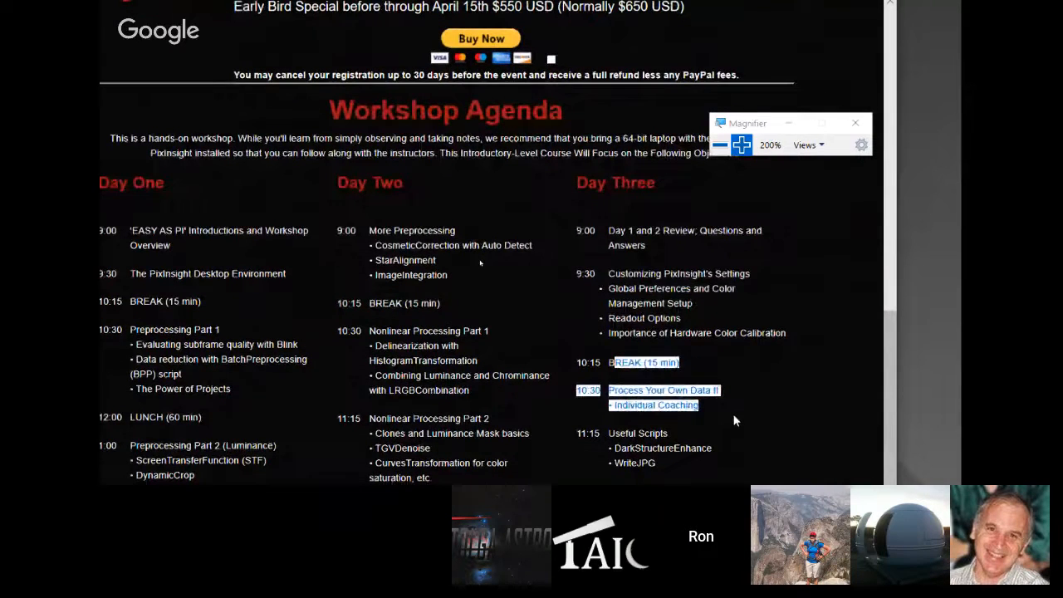
# - Highlight the Day Three Useful Scripts session, followed by The Power of PixelMath - Demonstration with its three topics
pyautogui.scroll(-2, 734, 421)
pyautogui.click(607, 297)
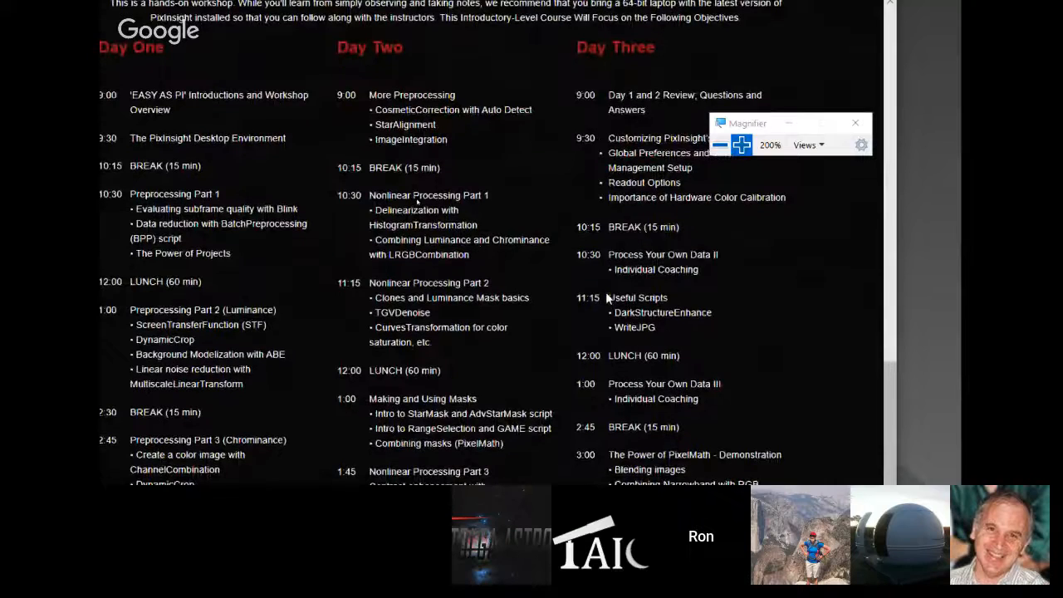
pyautogui.moveTo(607, 297); pyautogui.dragTo(687, 335)
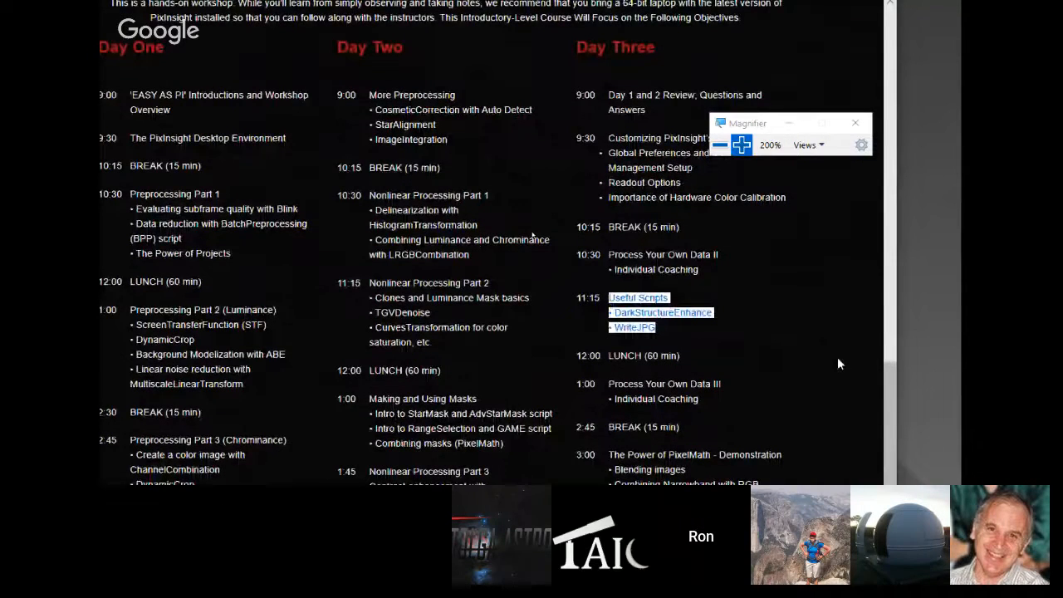
pyautogui.scroll(-2, 538, 284)
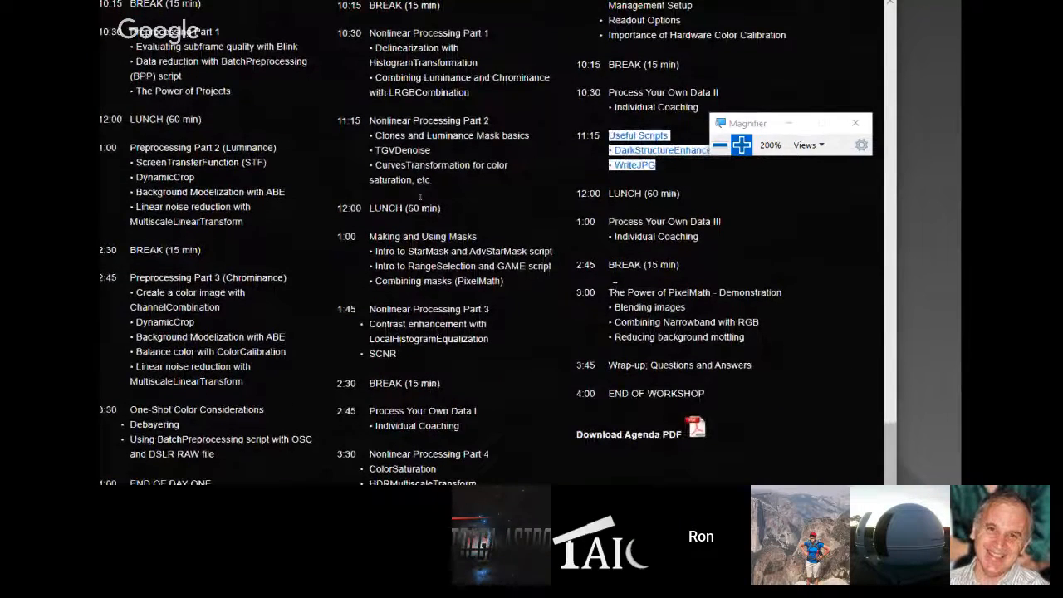
pyautogui.moveTo(615, 287); pyautogui.dragTo(776, 333)
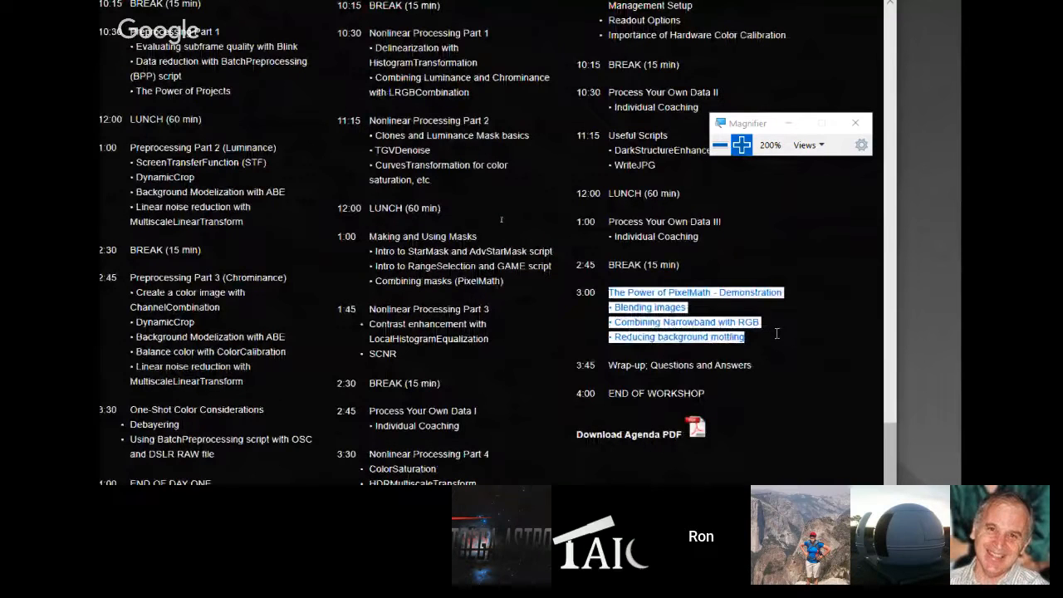